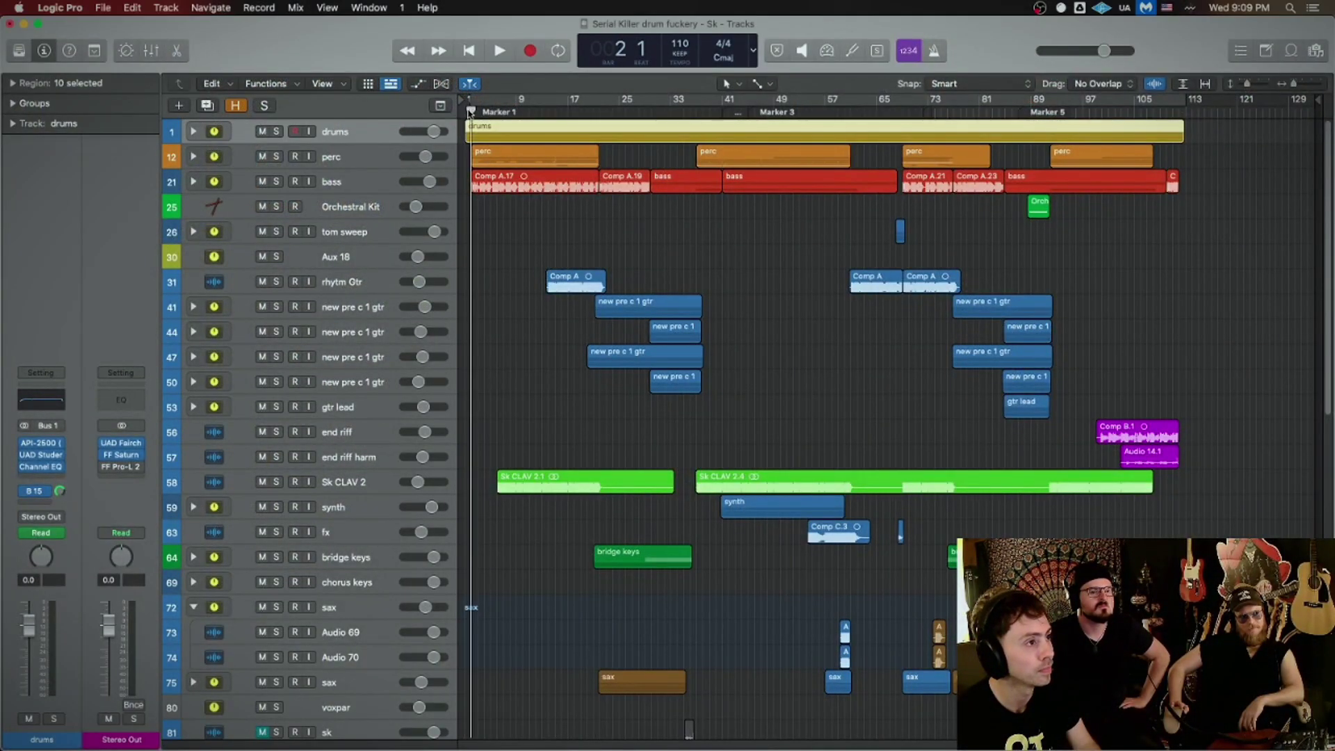
scroll(499, 178, down, 5)
alt+scroll(499, 178, up, 3)
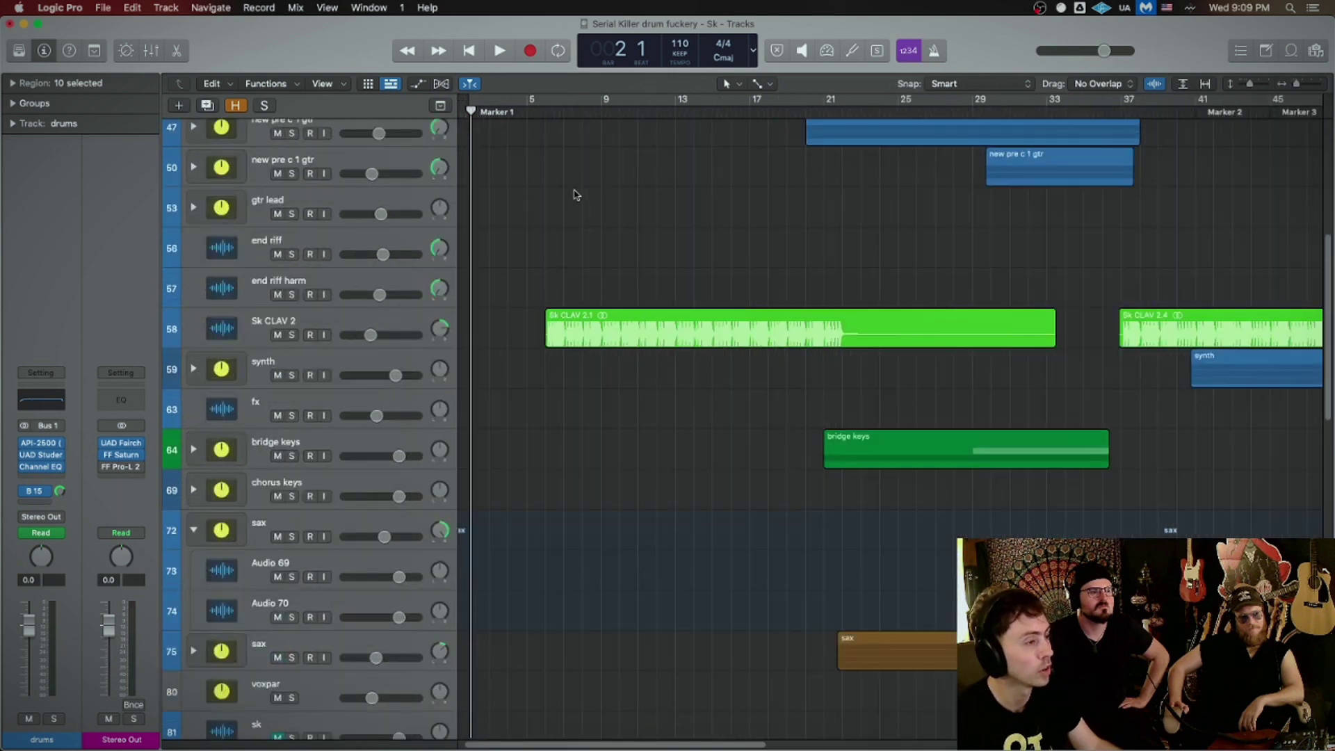
scroll(491, 178, up, 8)
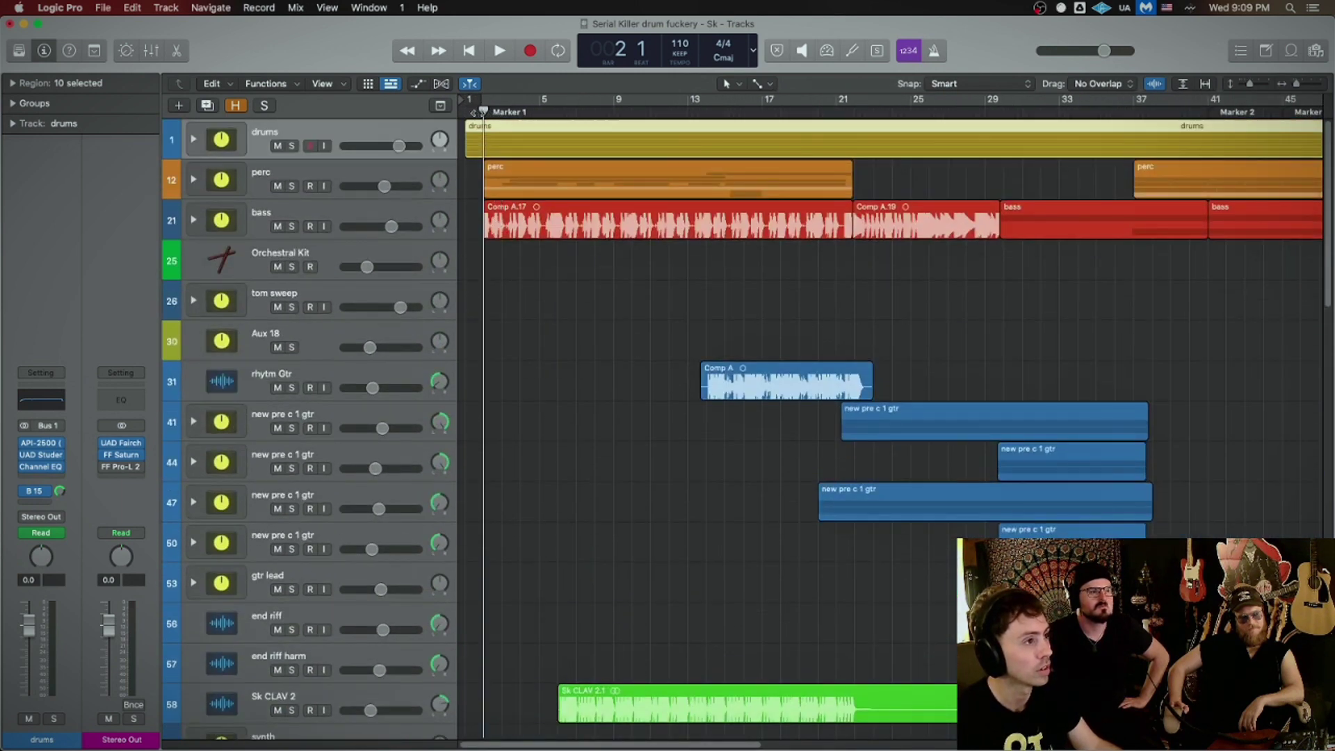
Step: Play the song from bar 1 while shrinking and then enlarging the track lanes
mouse_move(482, 110)
mouse_down()
mouse_move(465, 111)
mouse_move(482, 111)
mouse_up()
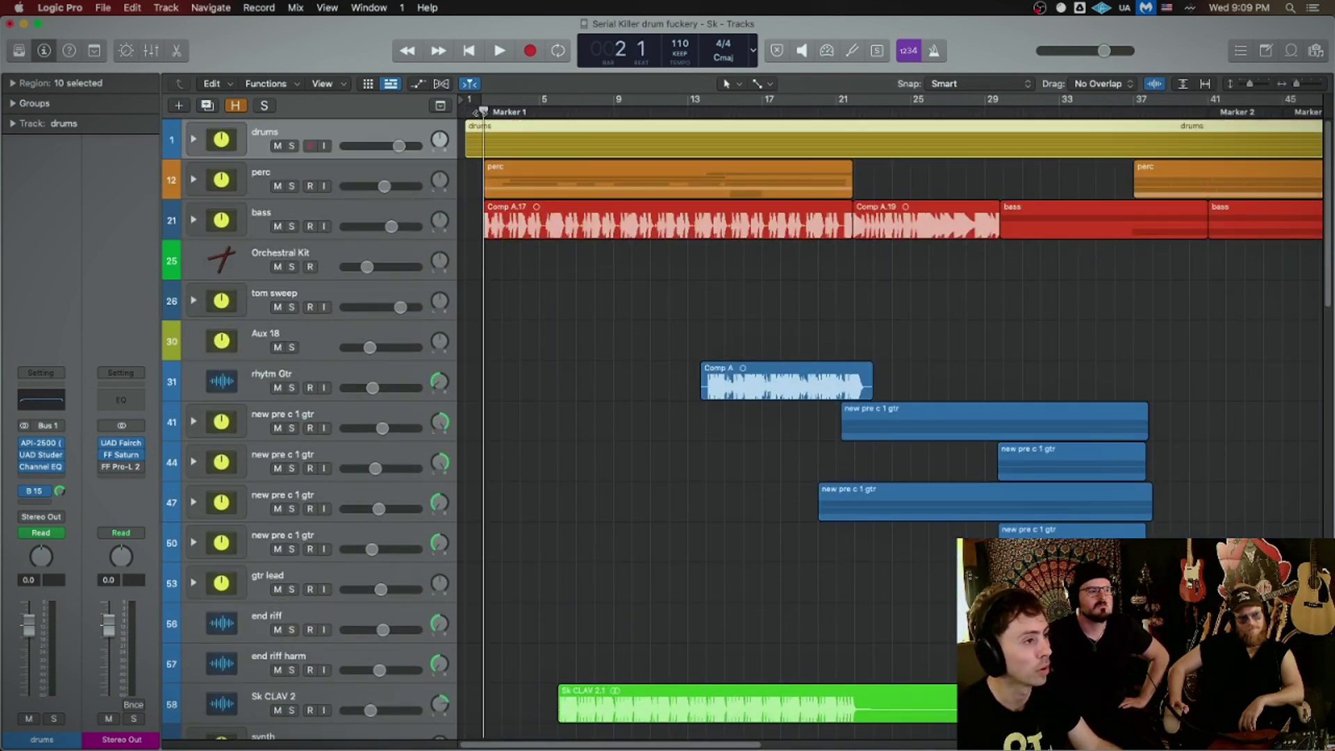
key(space)
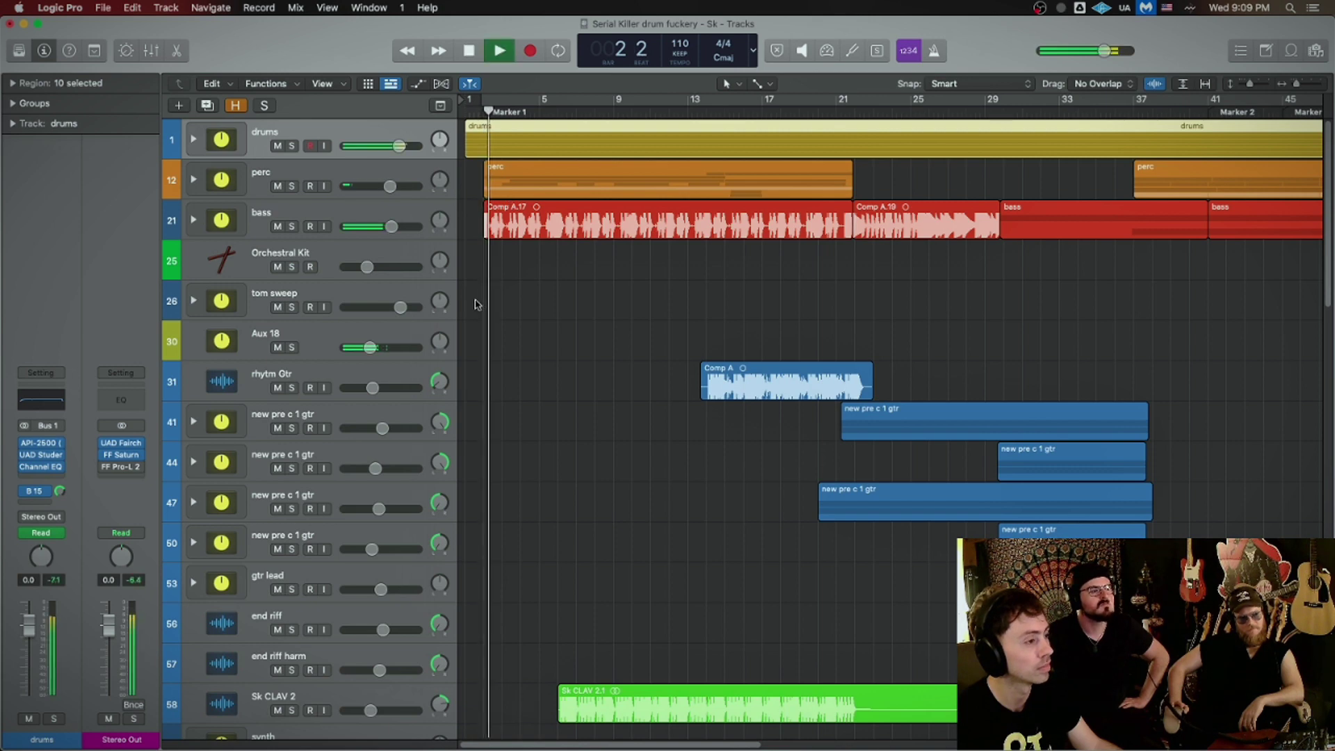
key(super+Up)
scroll(482, 463, down, 10)
scroll(313, 344, up, 1)
scroll(258, 302, up, 3)
click(259, 299)
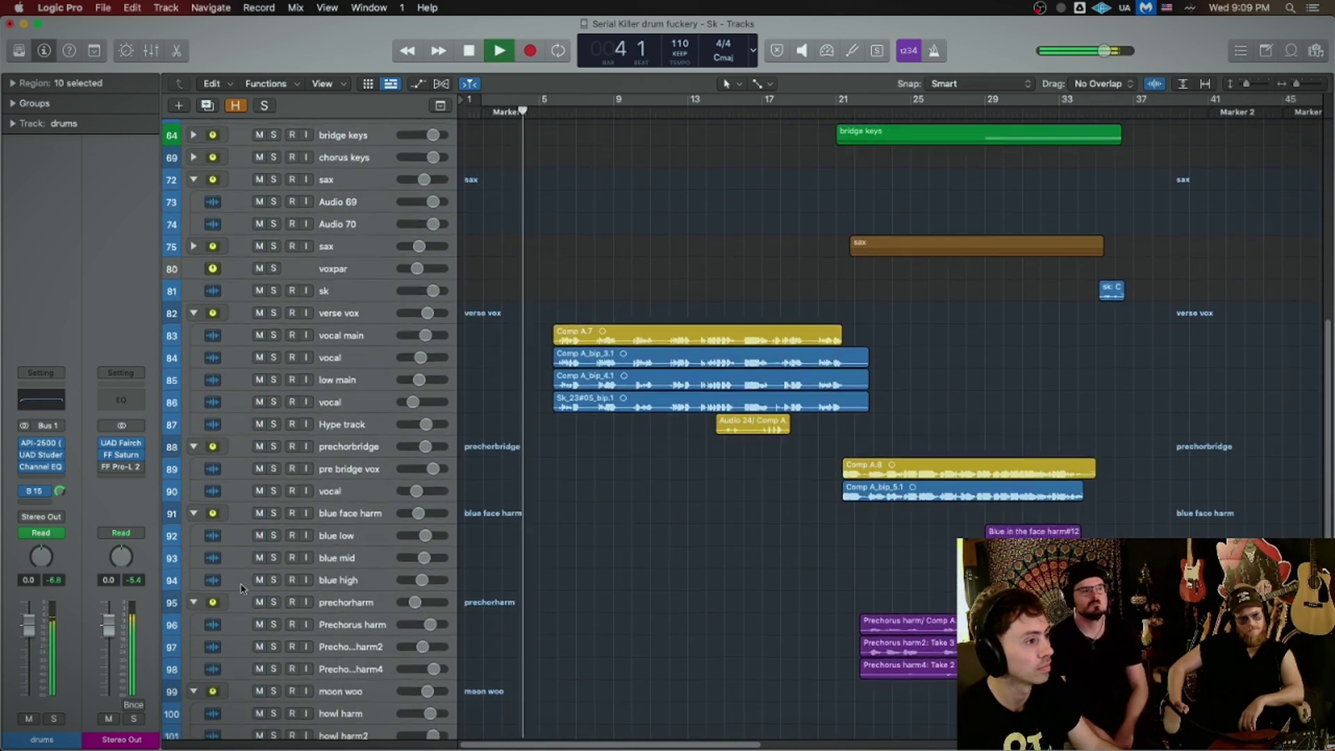
scroll(261, 470, down, 5)
scroll(264, 626, up, 10)
scroll(313, 418, up, 5)
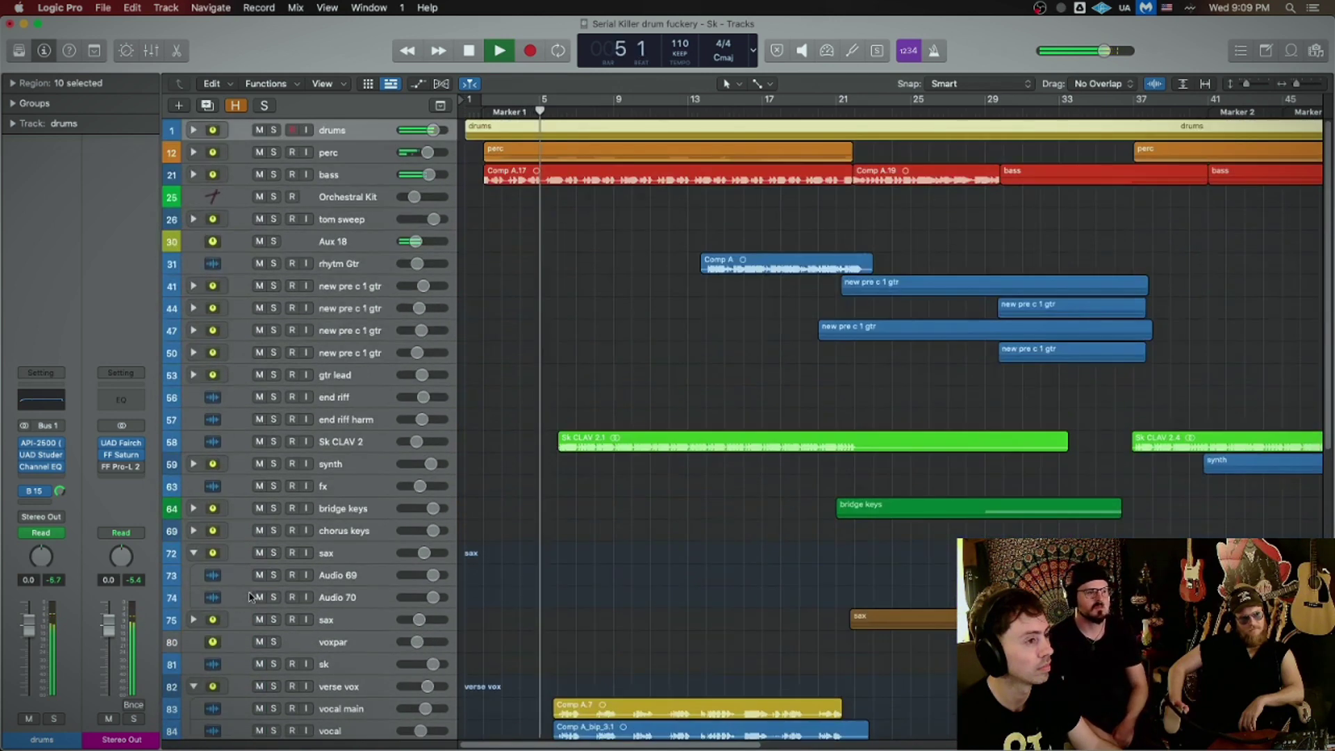
key(super+Down)
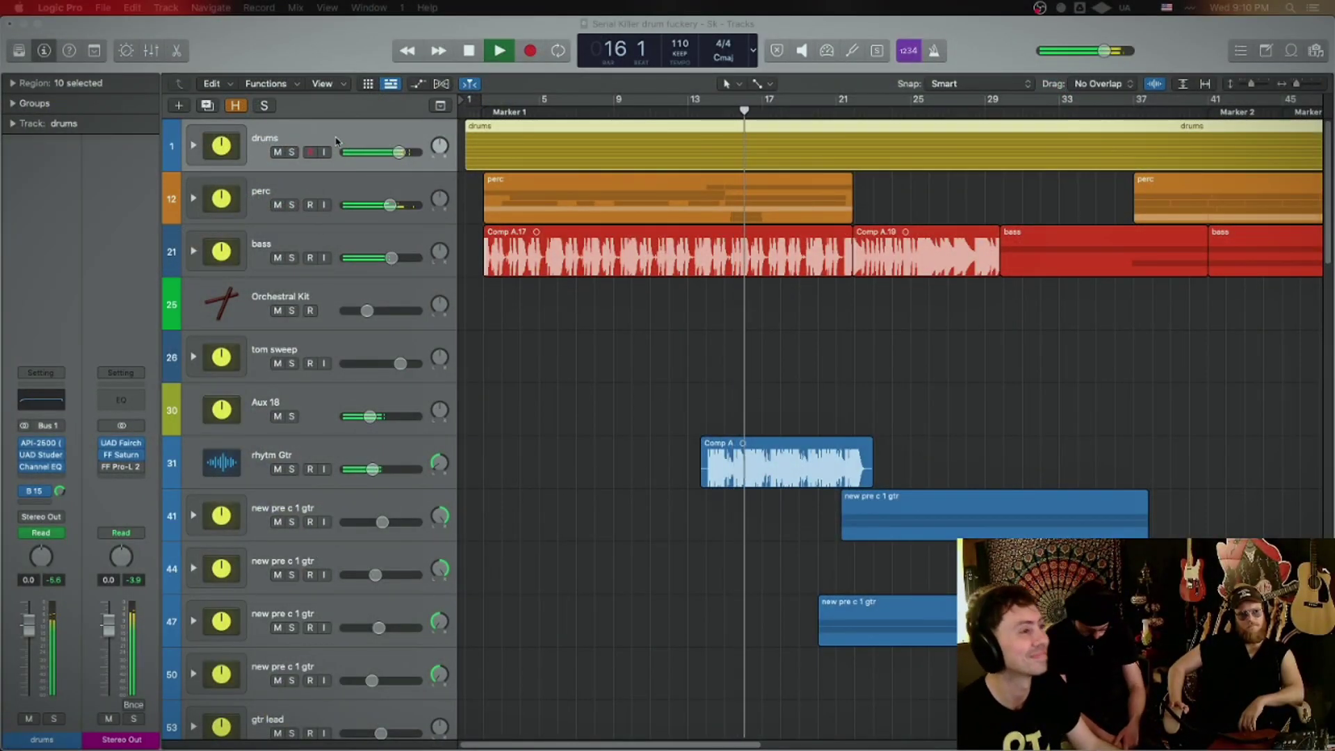
Step: Stop playback and return the playhead to the song start
click(353, 155)
key(space)
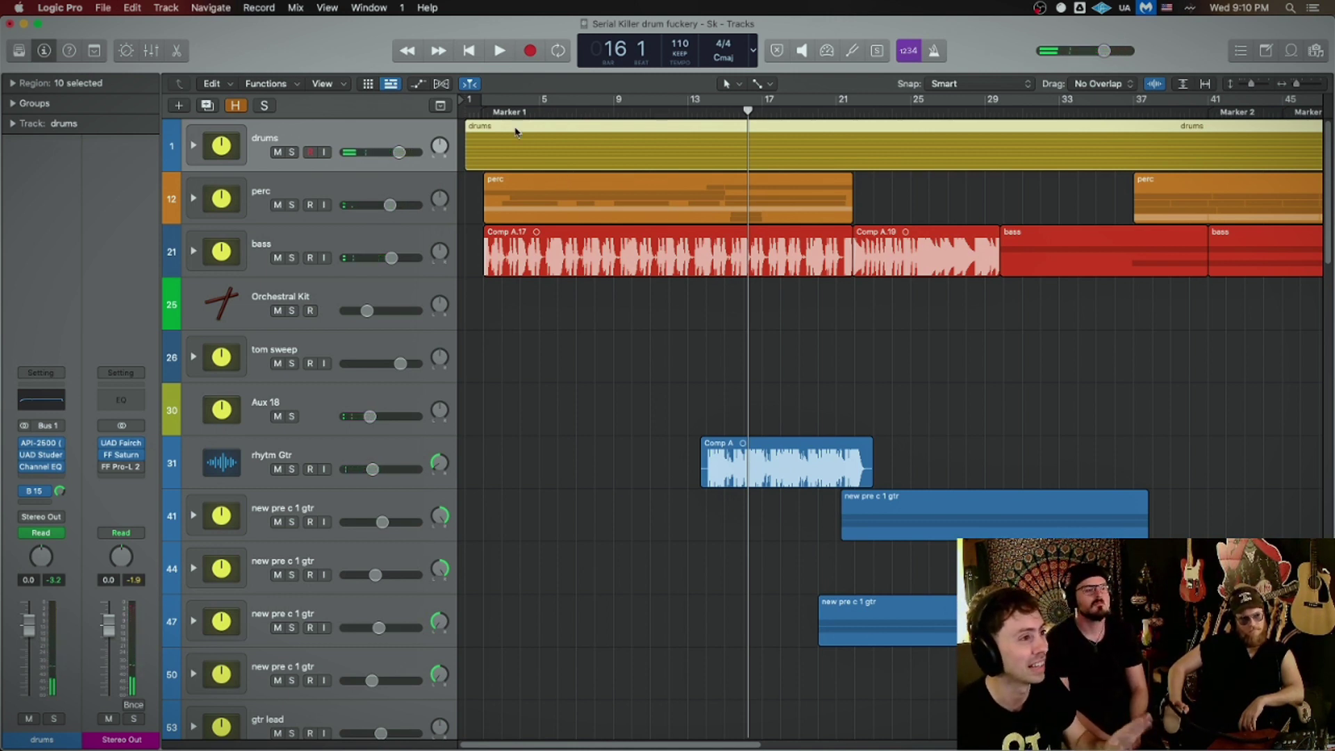
drag(500, 112, 486, 123)
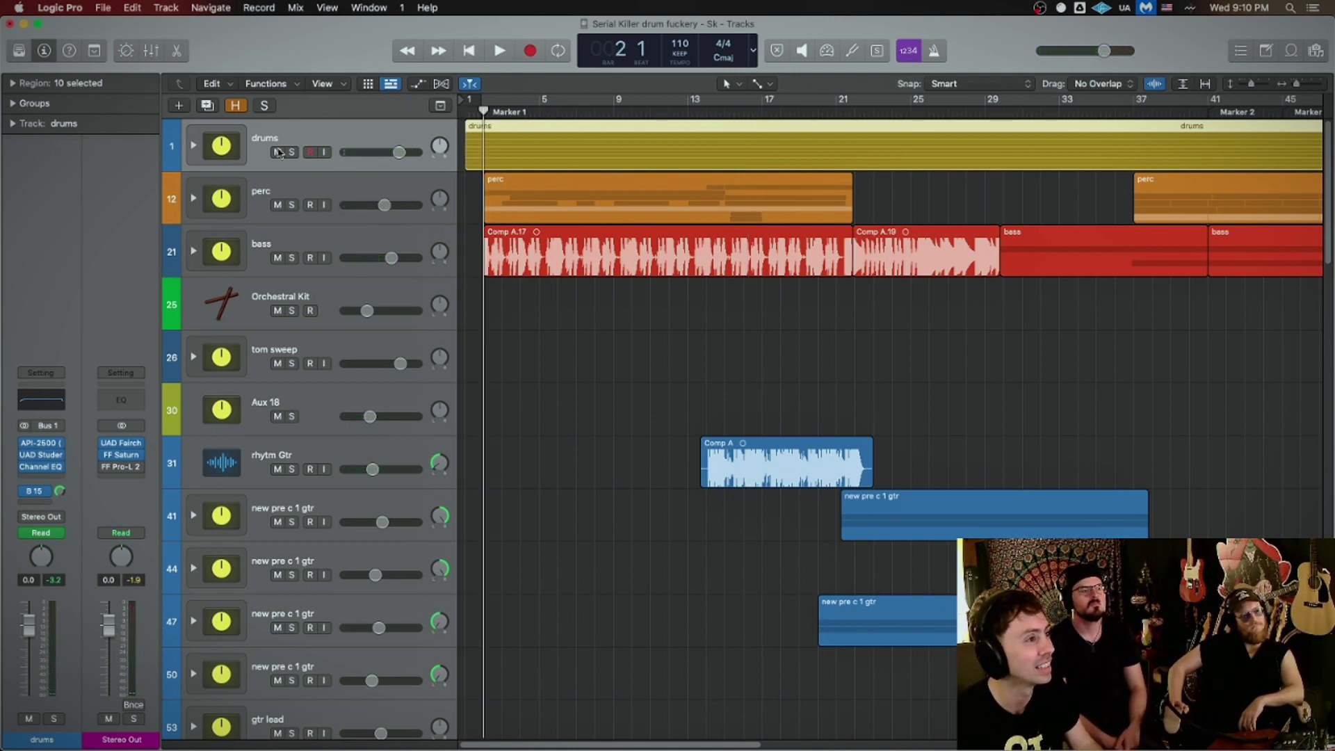
Step: Play the drums briefly on their own, then show and re-hide the bridge and pre c guitar tracks
click(291, 152)
key(space)
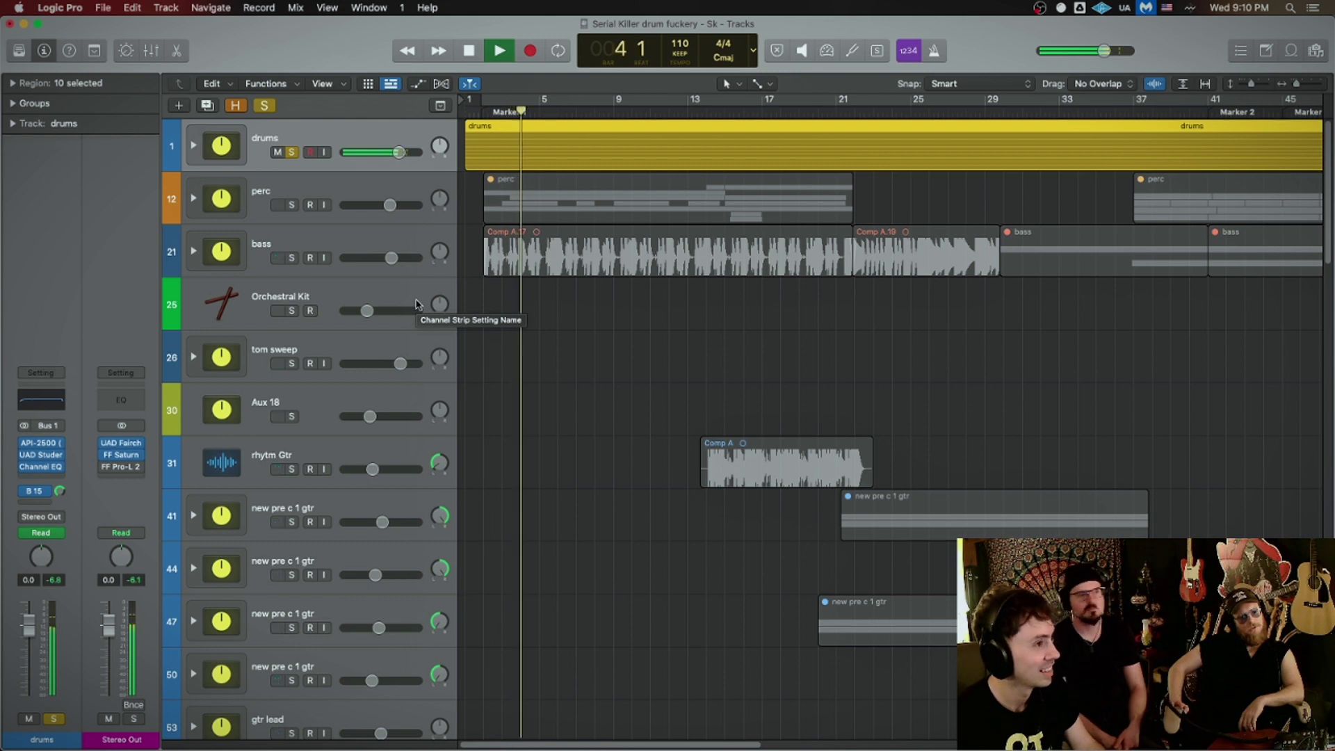
key(space)
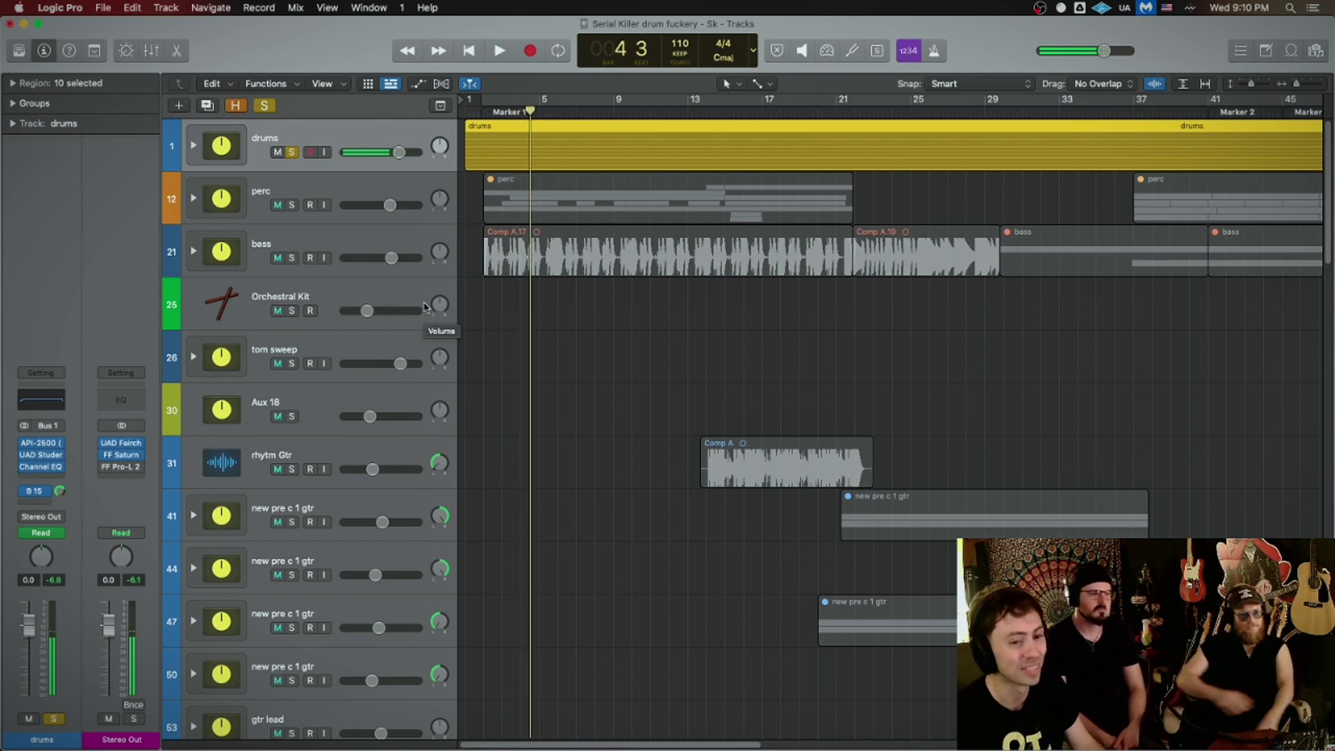
click(239, 107)
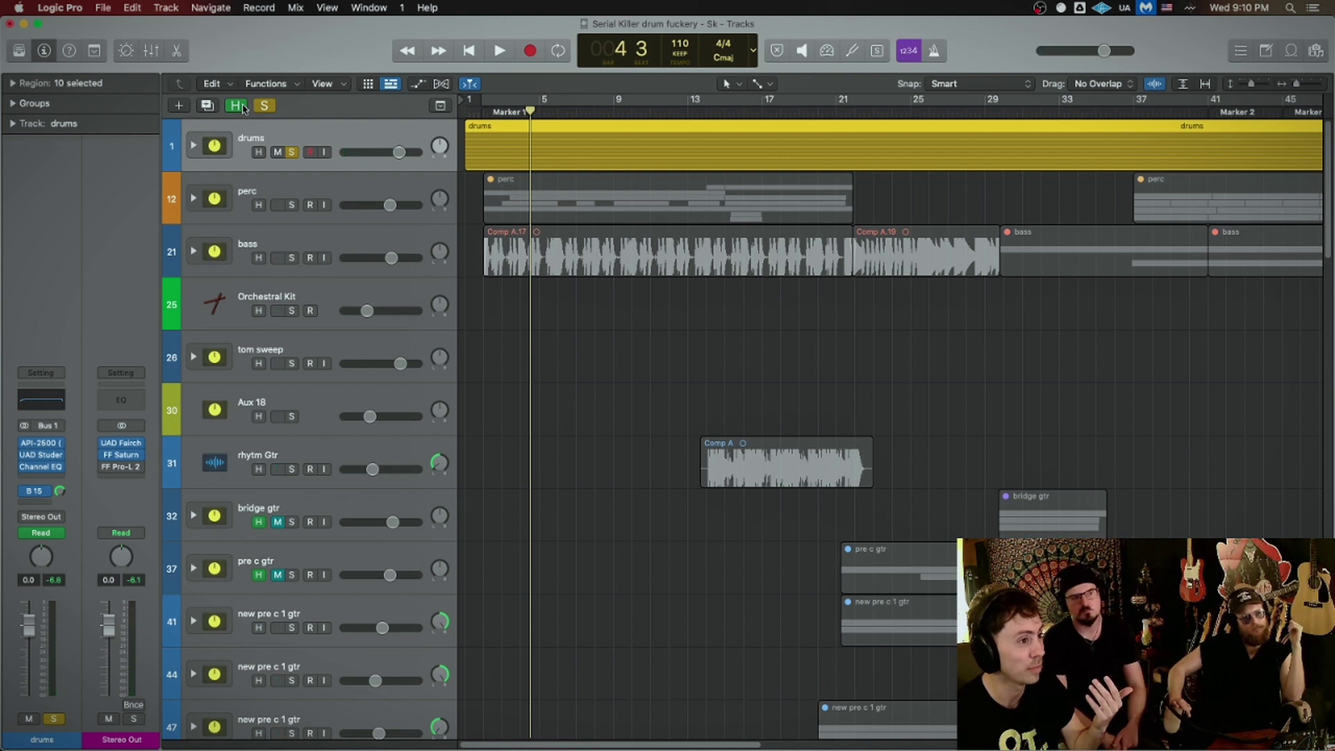
click(239, 107)
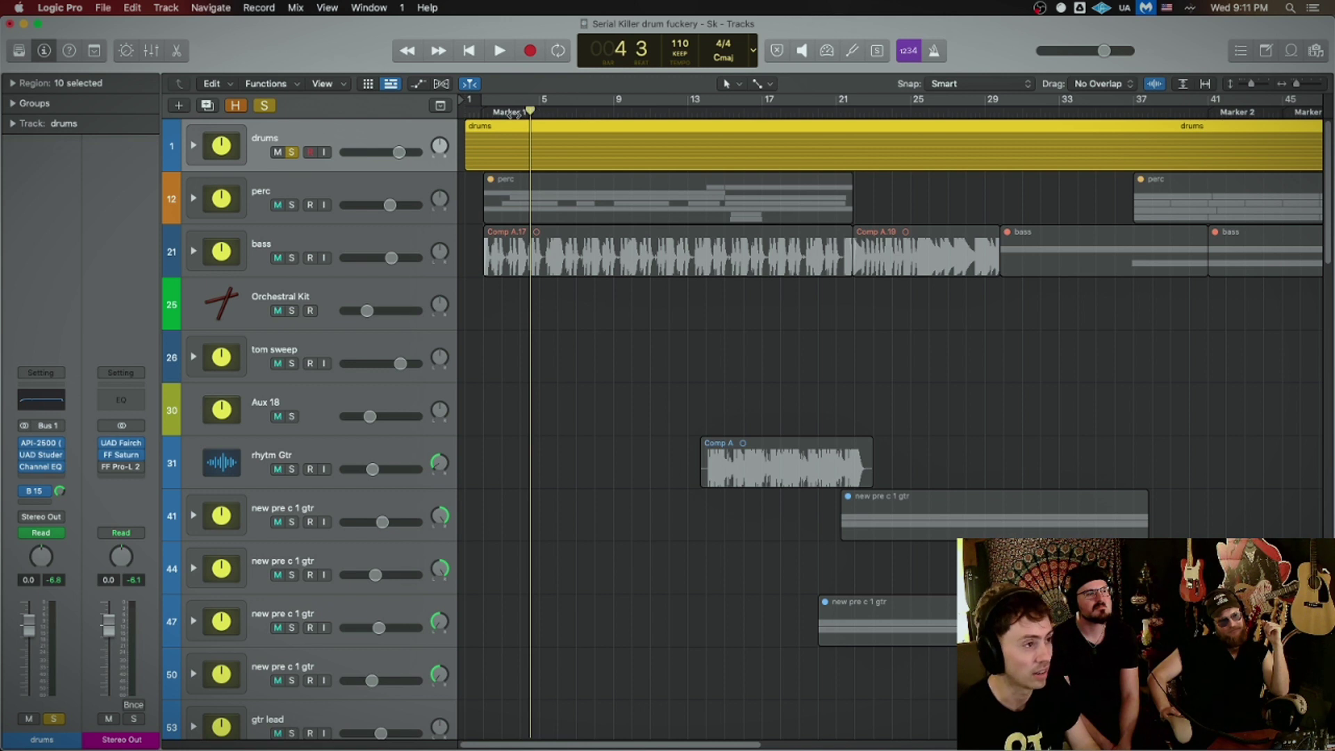
Step: Play briefly from bar 4, skip ahead to Marker 3, then return to bar 3
click(517, 113)
key(space)
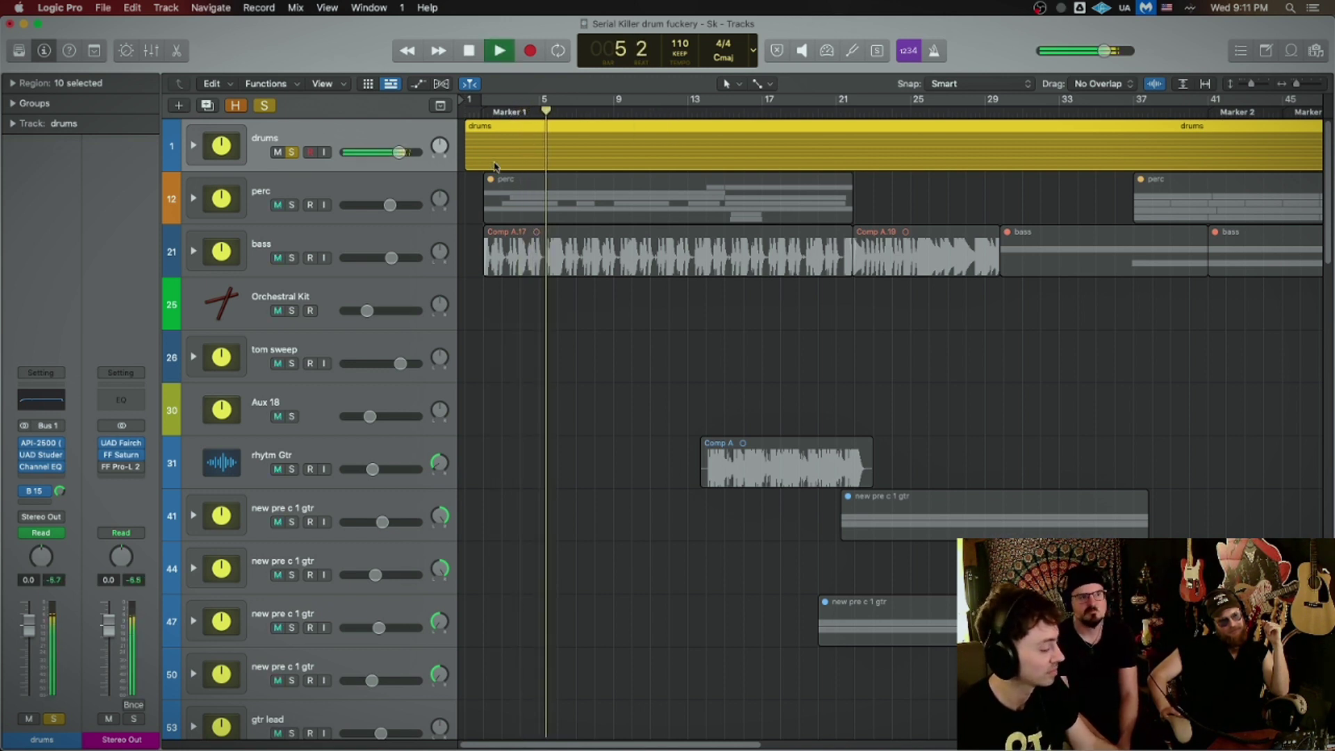
scroll(495, 168, down, 3)
key(space)
mouse_move(790, 111)
mouse_down()
mouse_move(812, 112)
mouse_move(800, 112)
mouse_up()
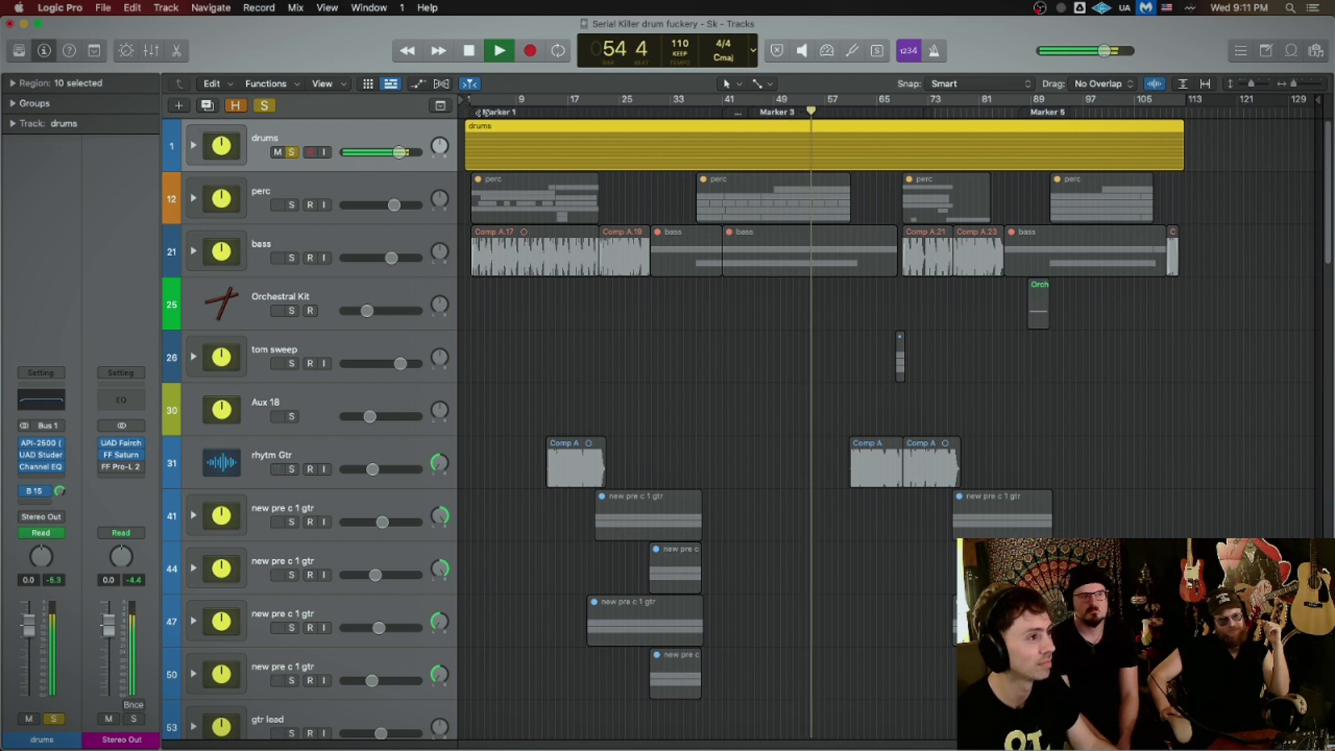
click(479, 112)
Step: Solo drums and perc together with taller lanes, playhead at bar 12
click(293, 152)
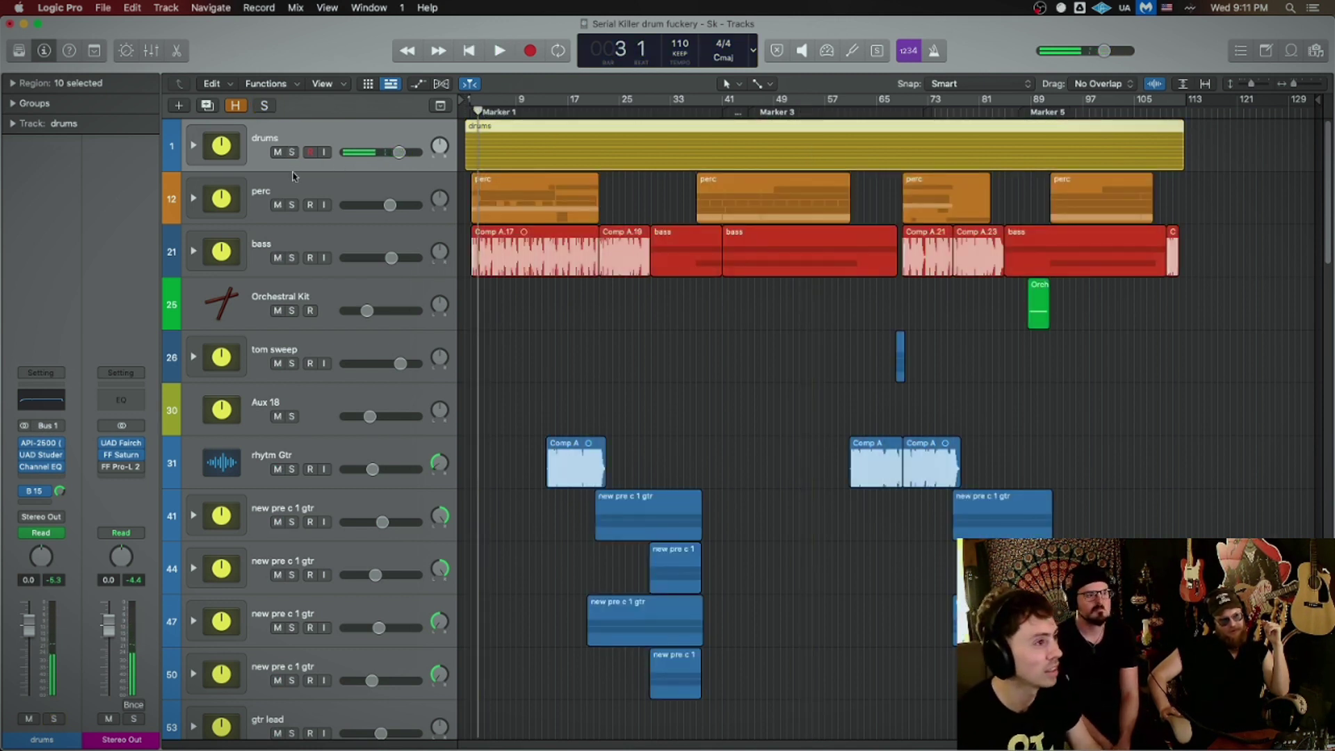
click(292, 204)
click(292, 152)
key(period)
key(super+Down)
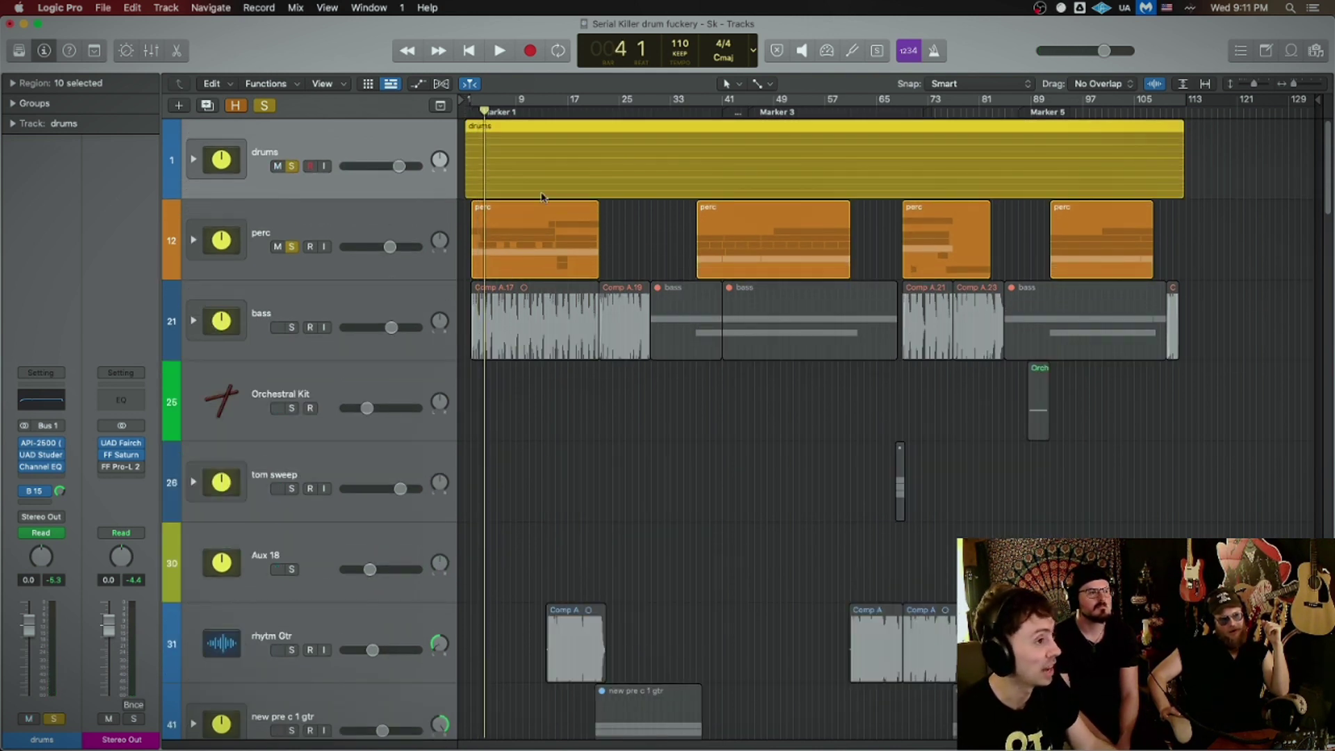
click(534, 116)
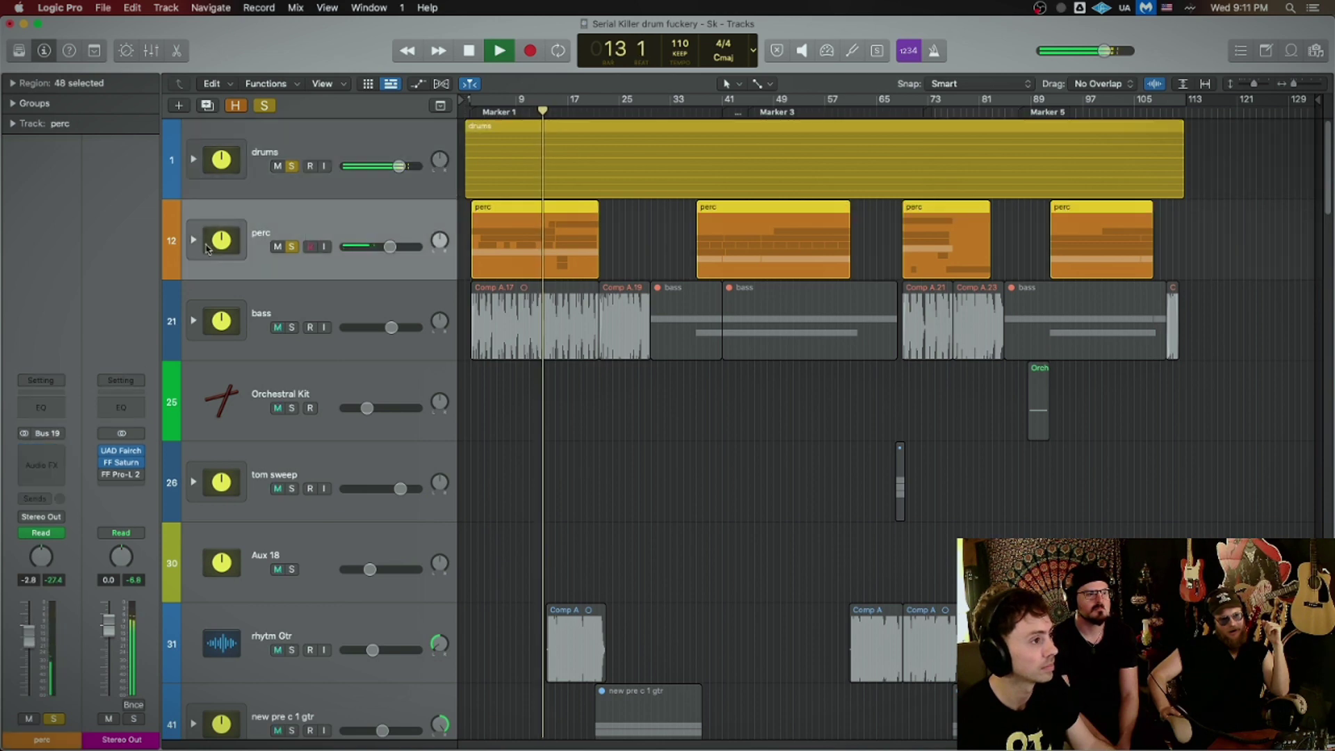
Step: Open the perc stack, zoom in on the timeline, and play the percussion from bar 10
double_click(308, 242)
key(super+Right)
key(super+Right)
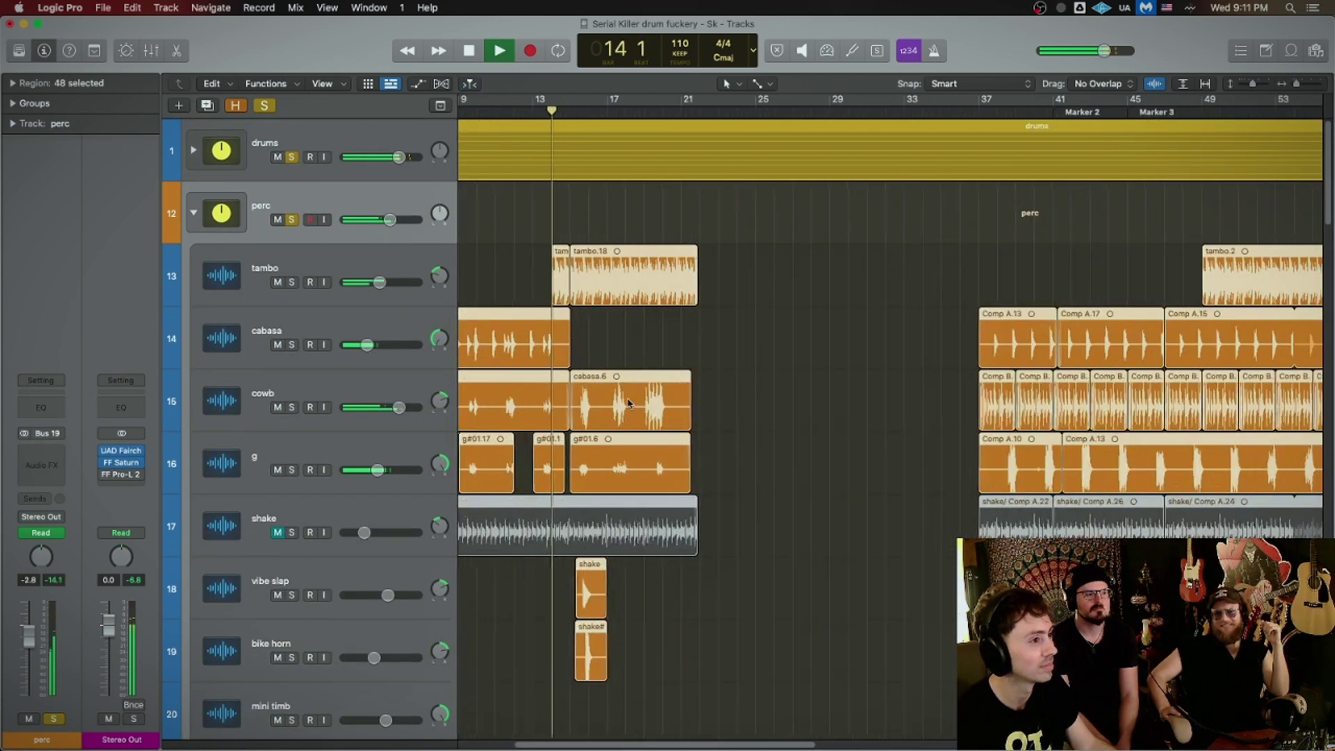
key(super+Right)
key(space)
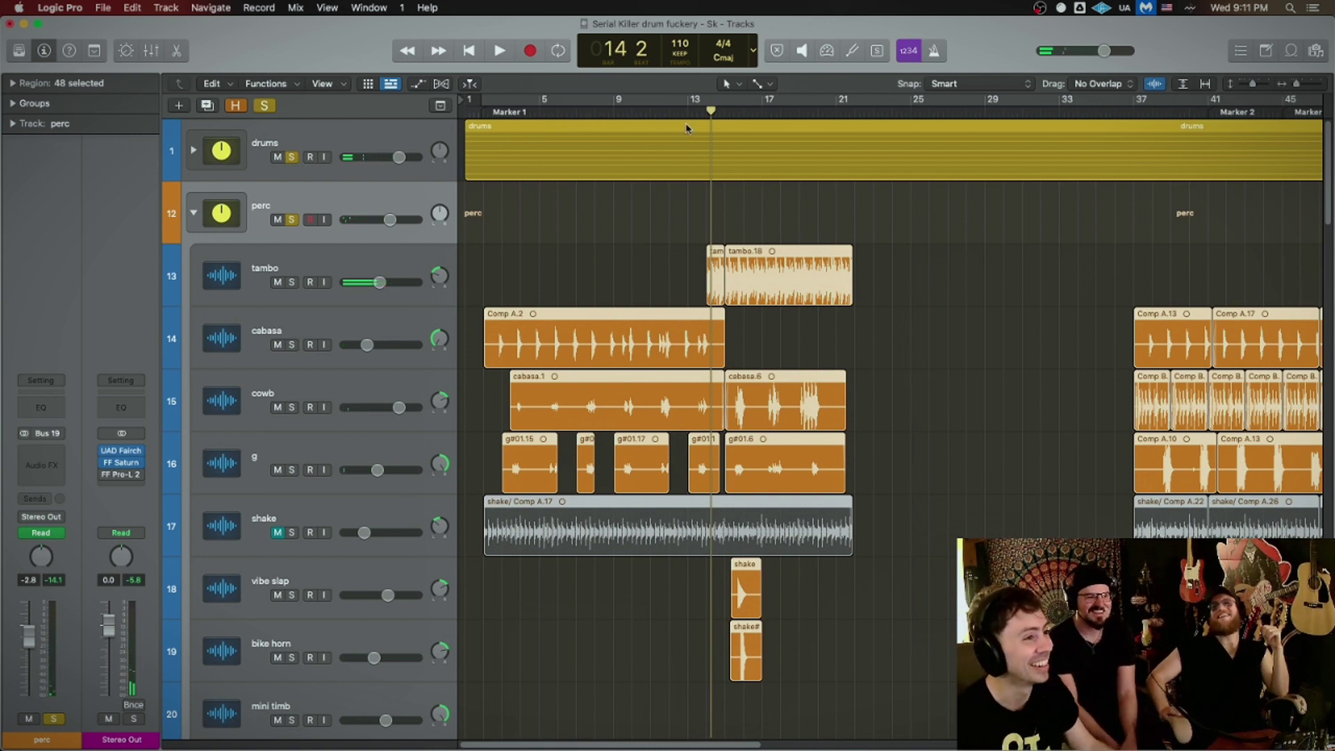
drag(660, 113, 632, 115)
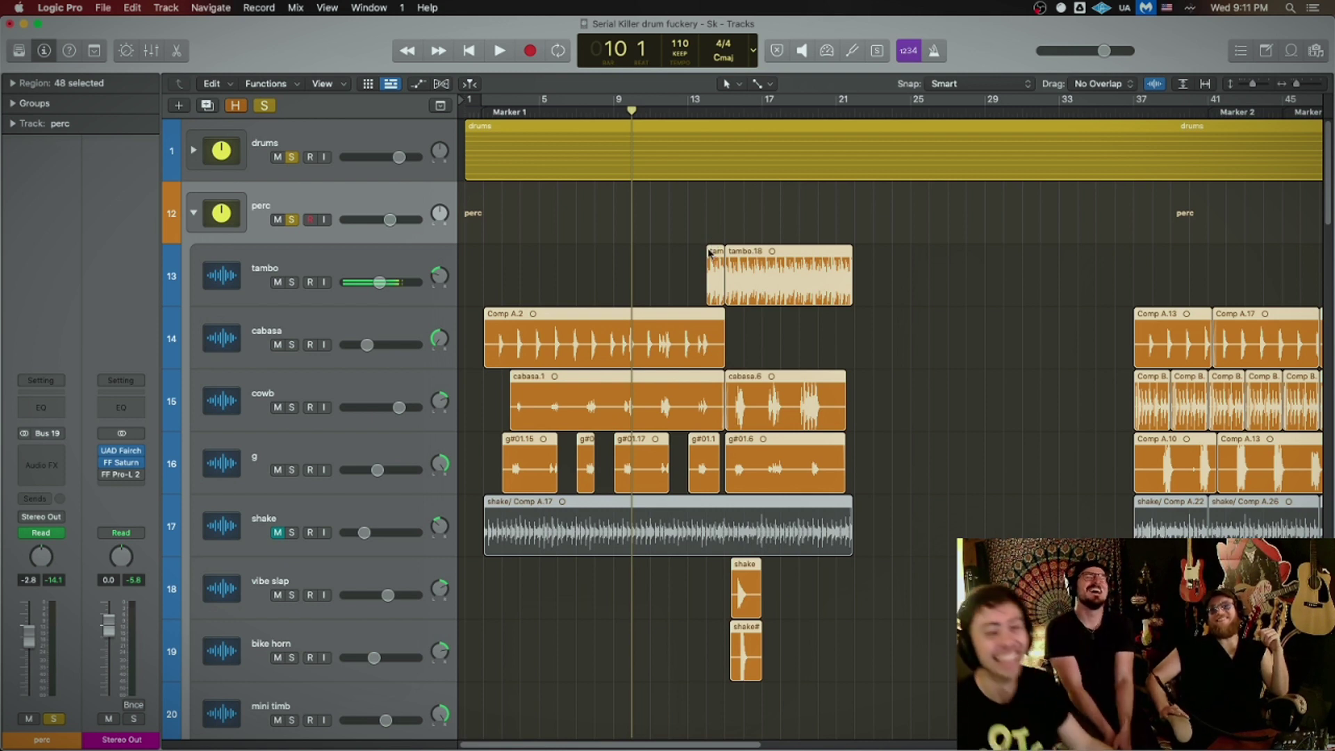
key(space)
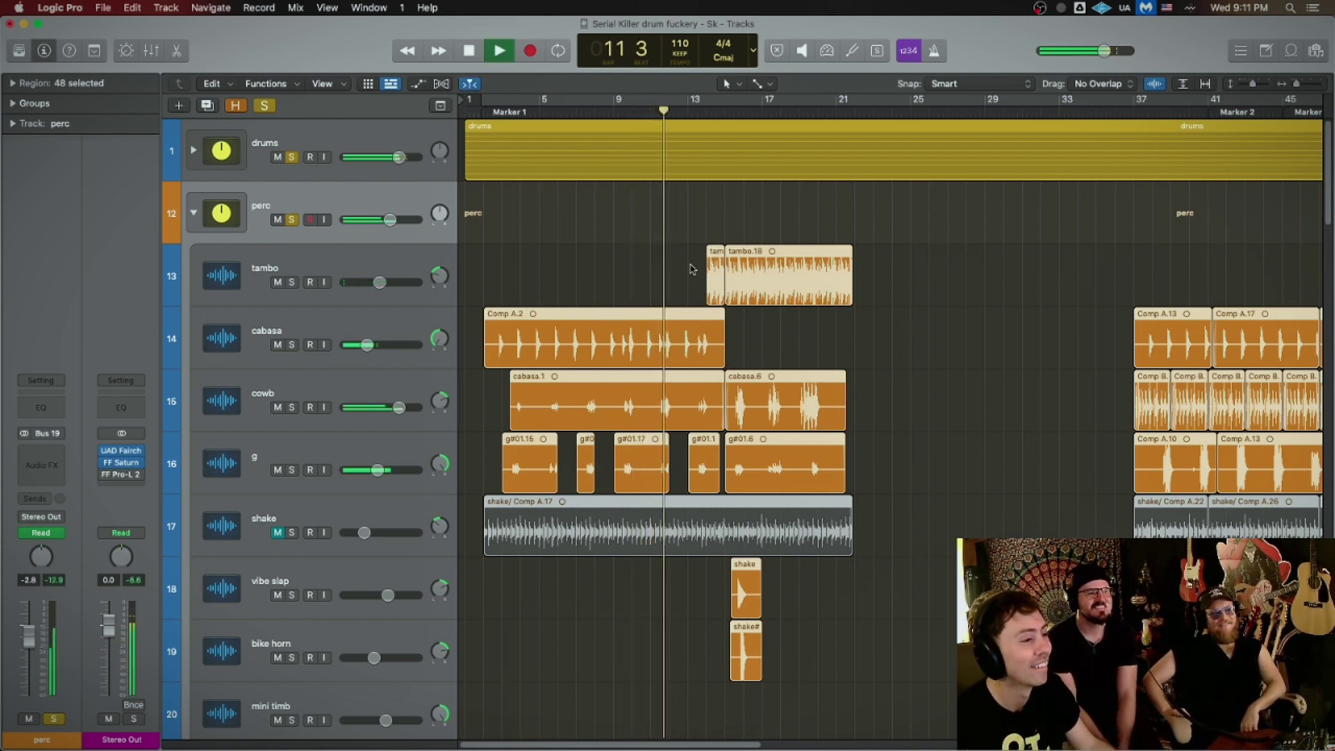
Step: Play the percussion from bar 16, then unsolo the perc track
key(space)
click(743, 112)
key(space)
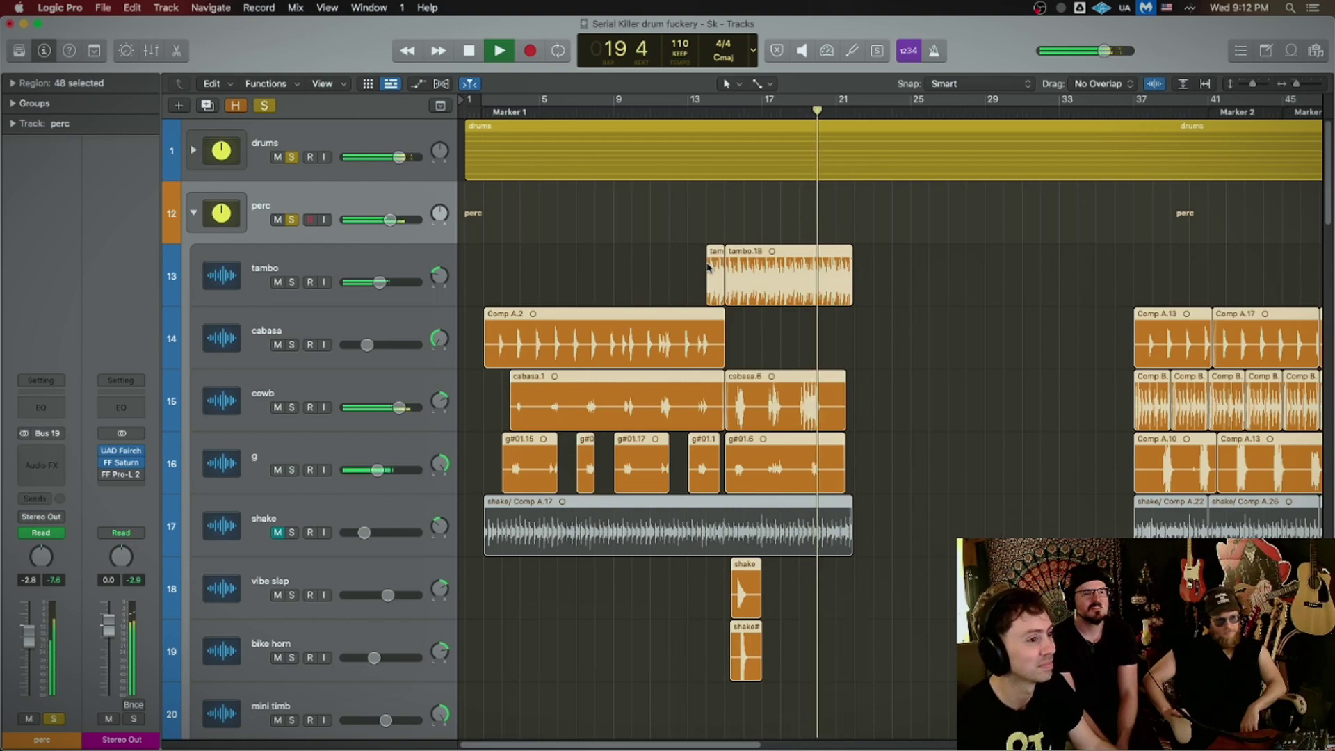
click(291, 219)
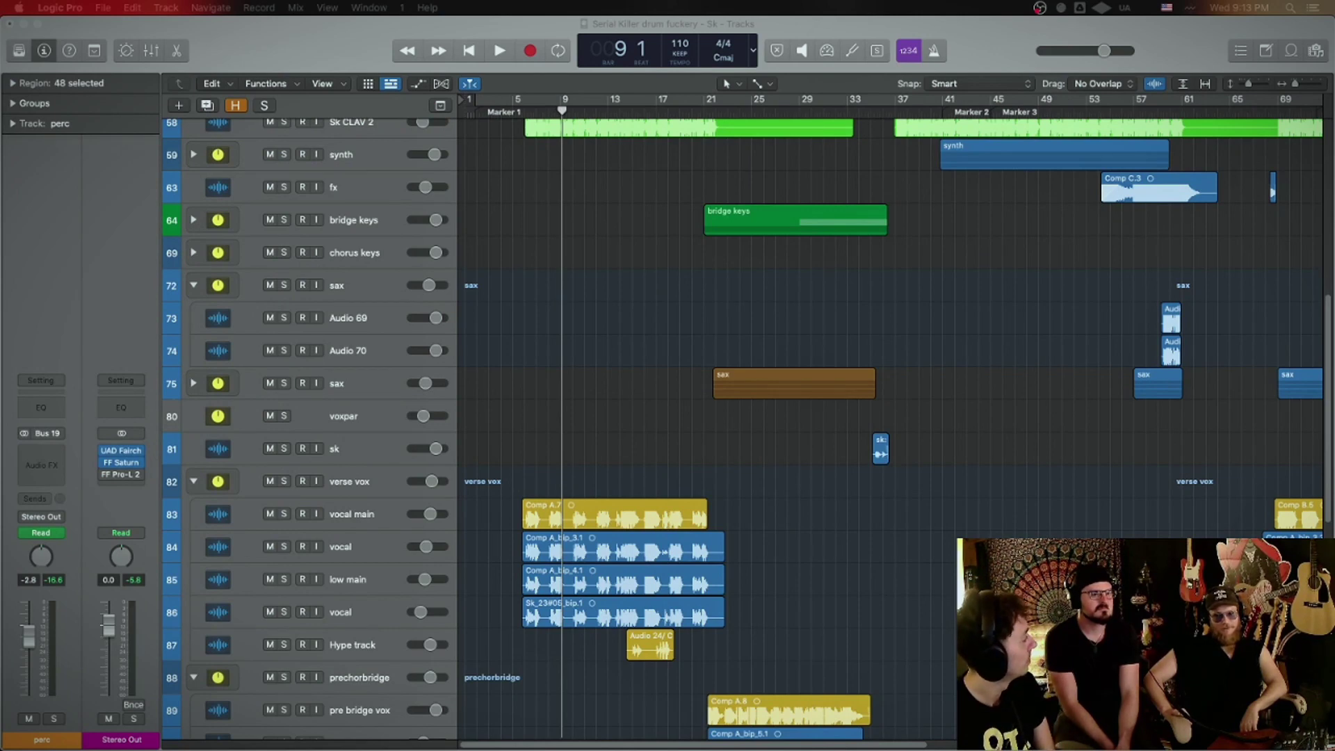
scroll(1168, 416, up, 3)
scroll(597, 183, up, 4)
Step: Play track 58 Sk CLAV 2 soloed from bar 6, then unsolo it and stop
click(537, 118)
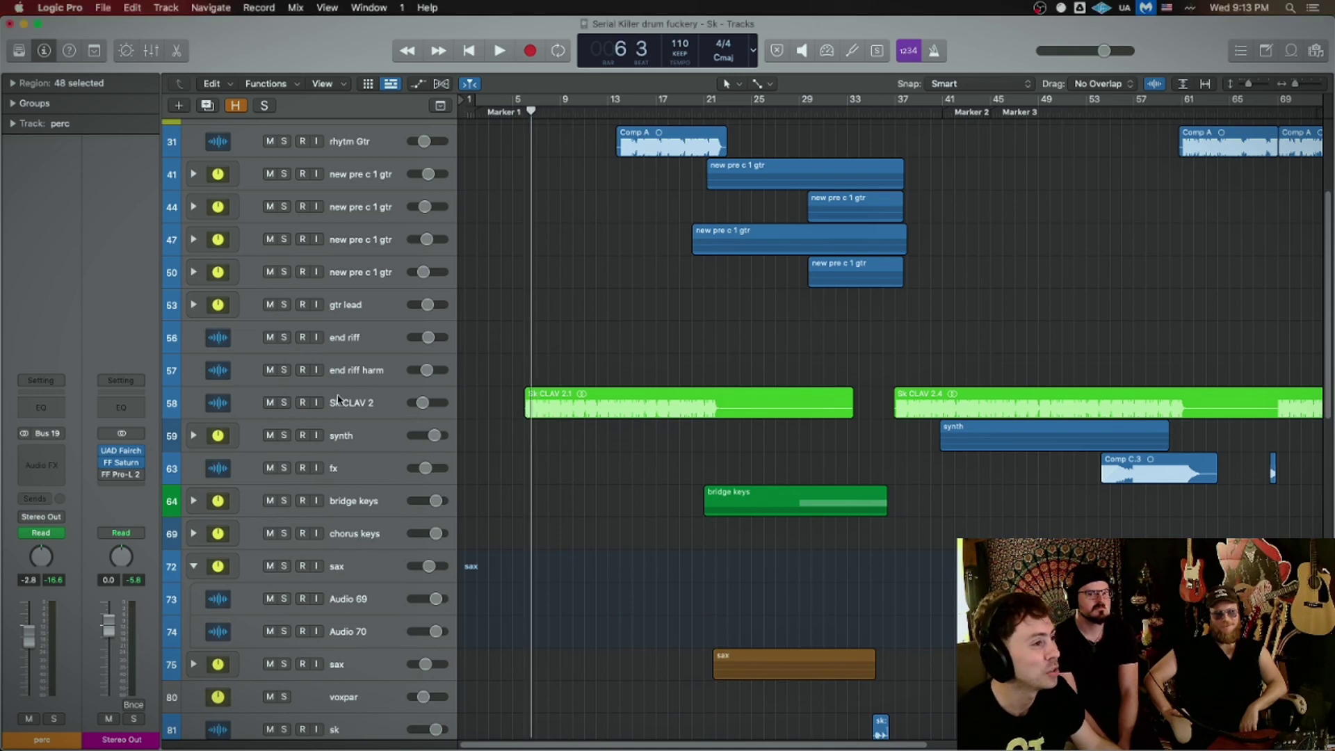
click(256, 410)
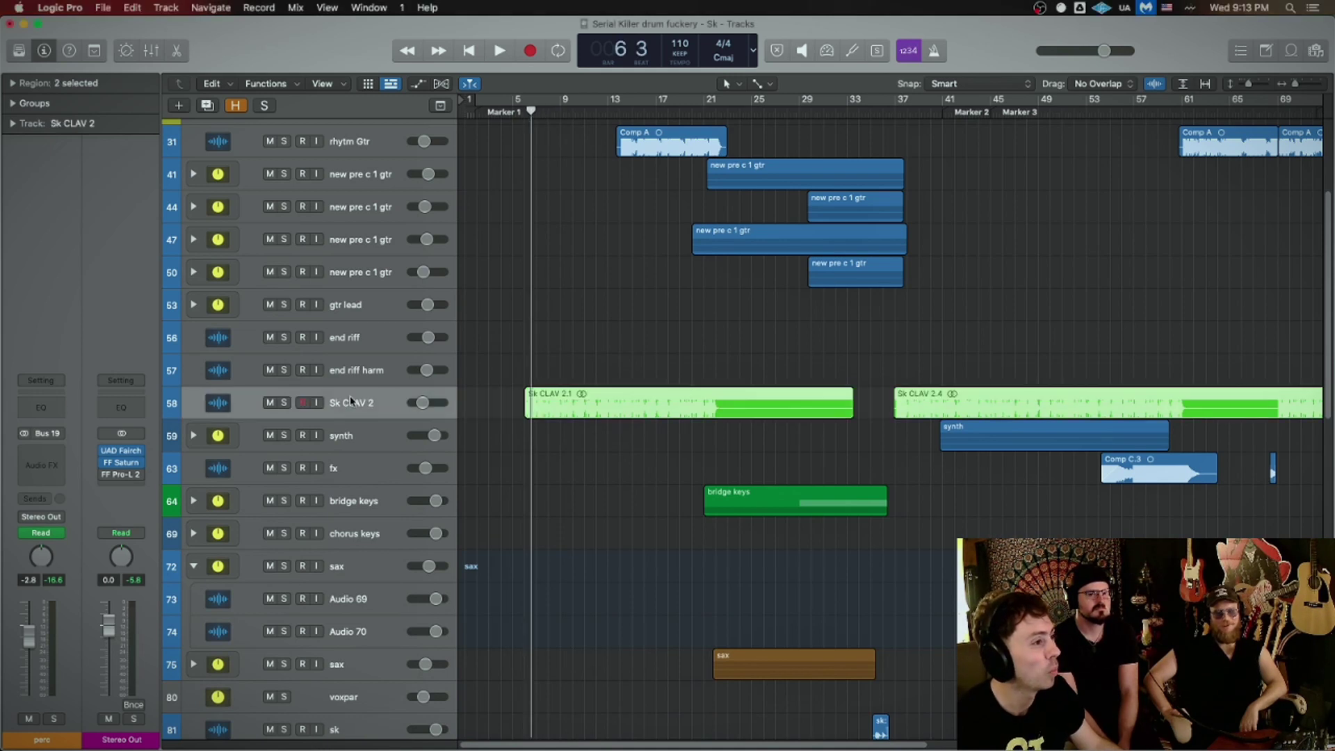
click(287, 407)
key(space)
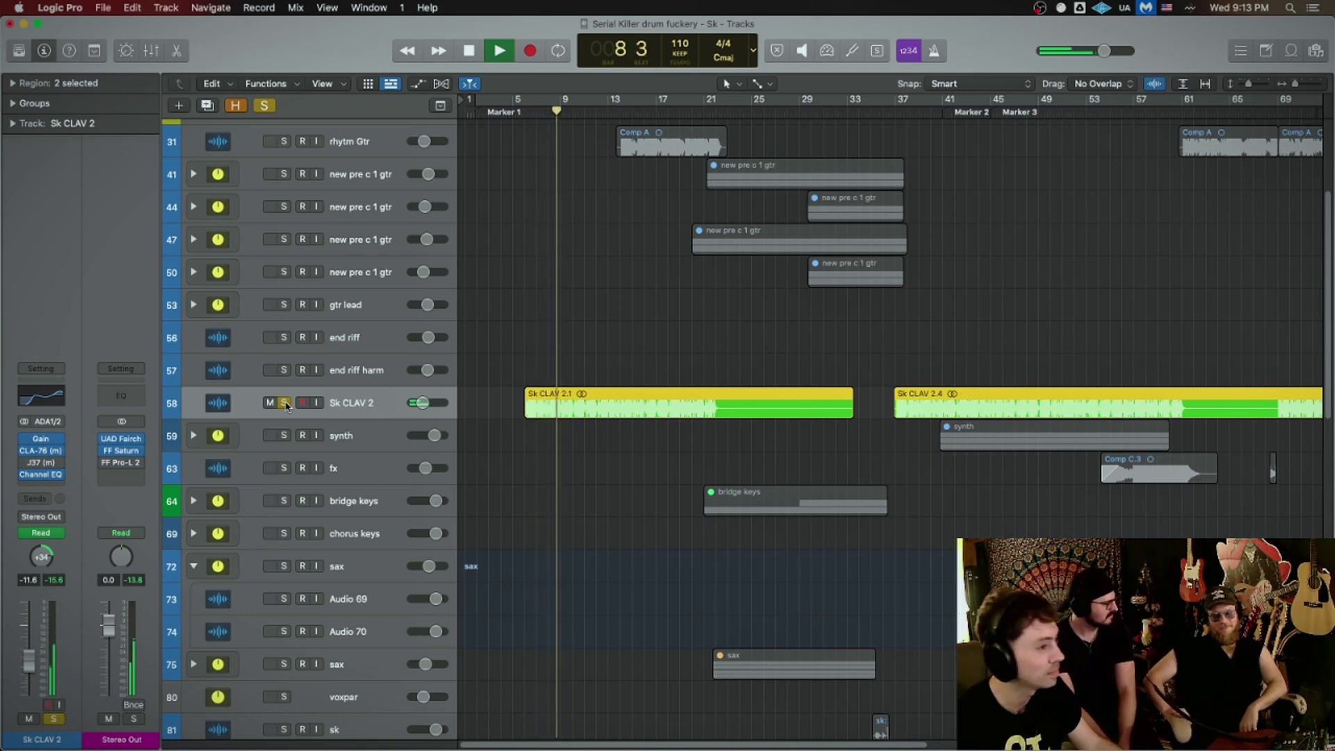
click(283, 403)
key(space)
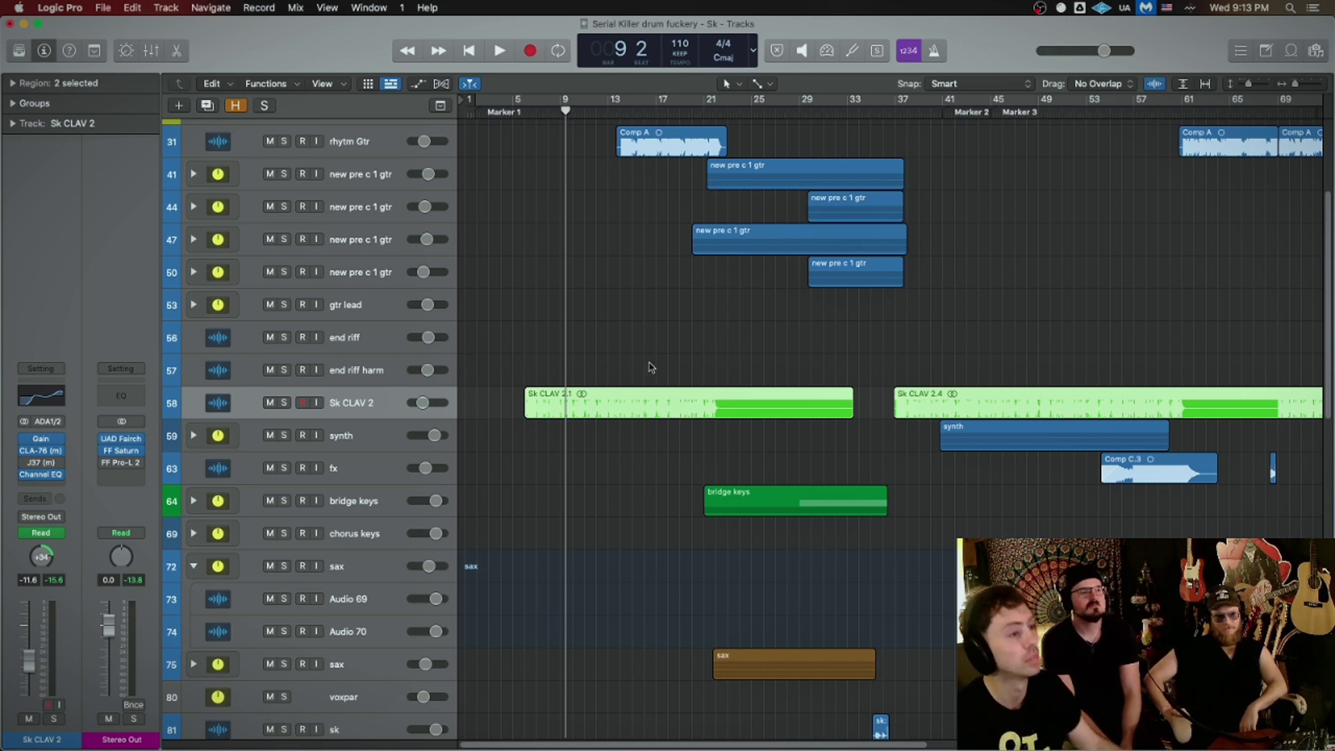
scroll(570, 292, down, 5)
scroll(573, 301, down, 3)
scroll(538, 292, down, 2)
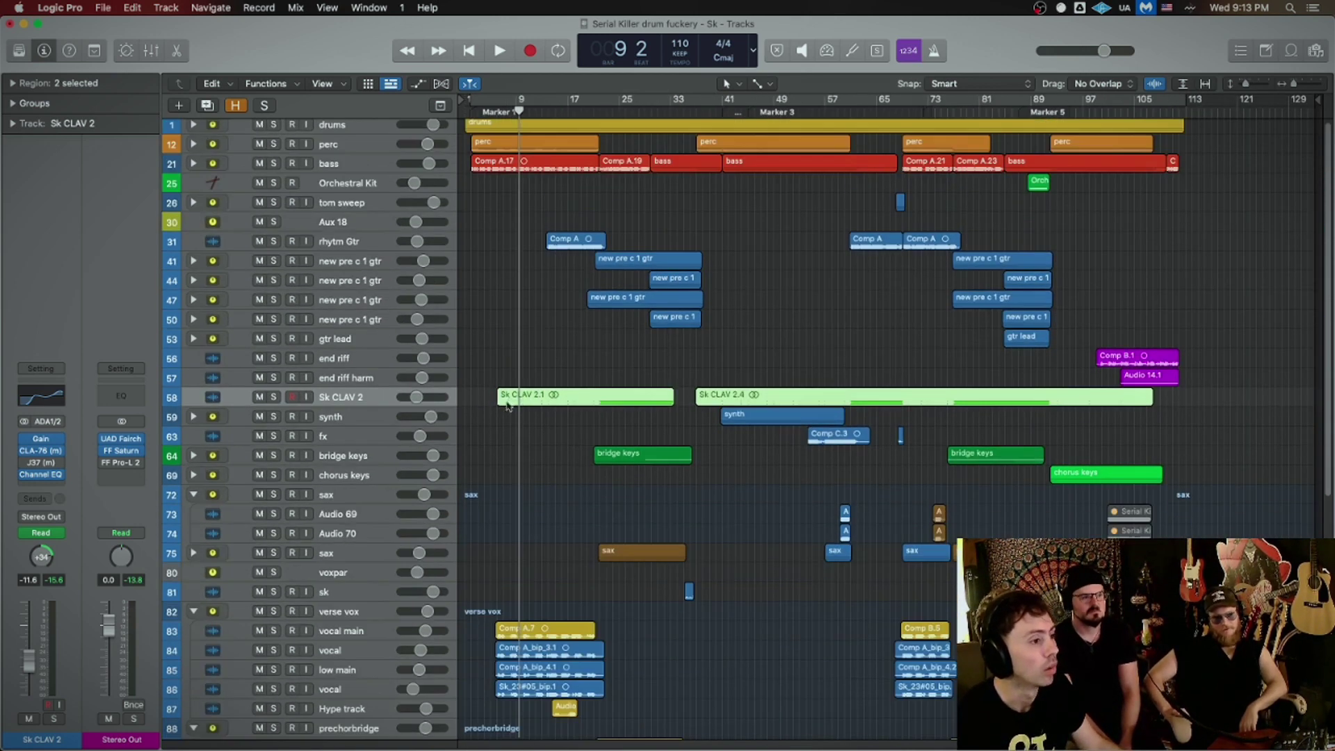
scroll(564, 334, down, 10)
scroll(611, 379, up, 3)
scroll(601, 375, up, 3)
scroll(601, 374, up, 5)
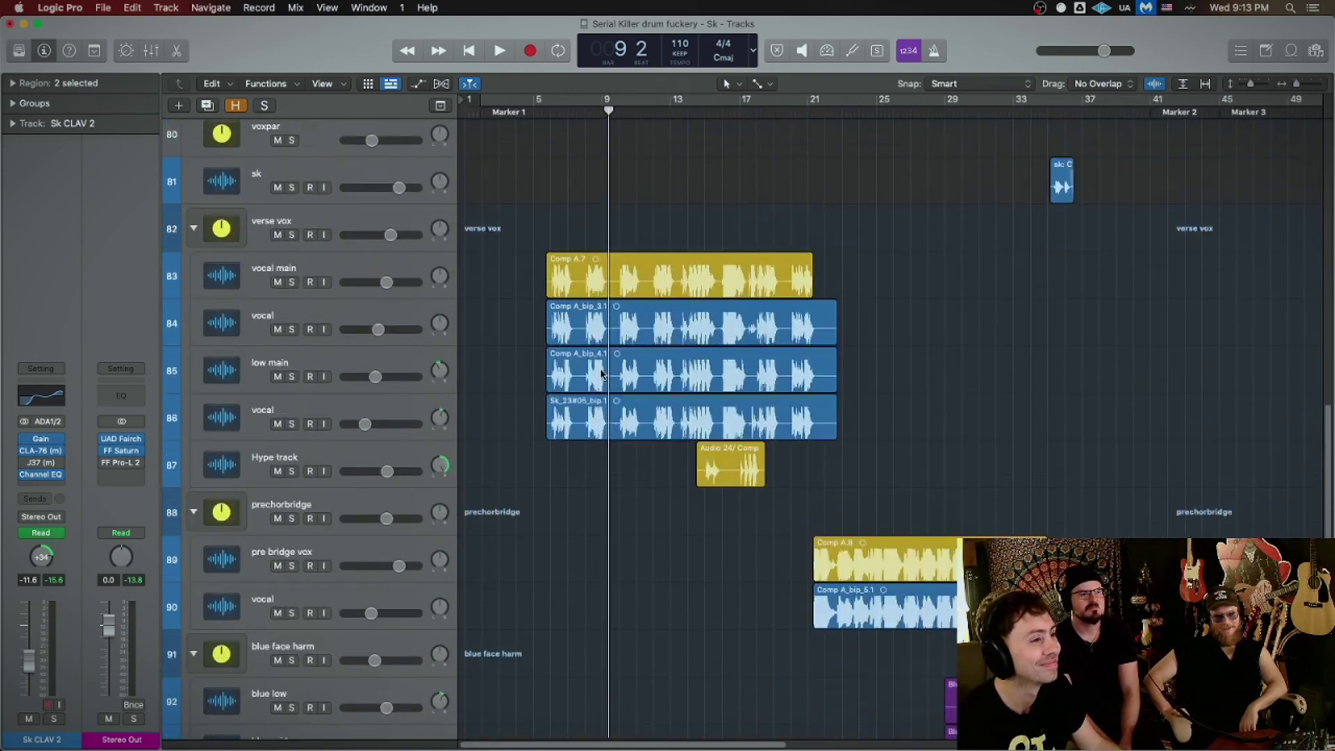
scroll(612, 275, up, 2)
scroll(609, 376, up, 5)
scroll(610, 376, up, 3)
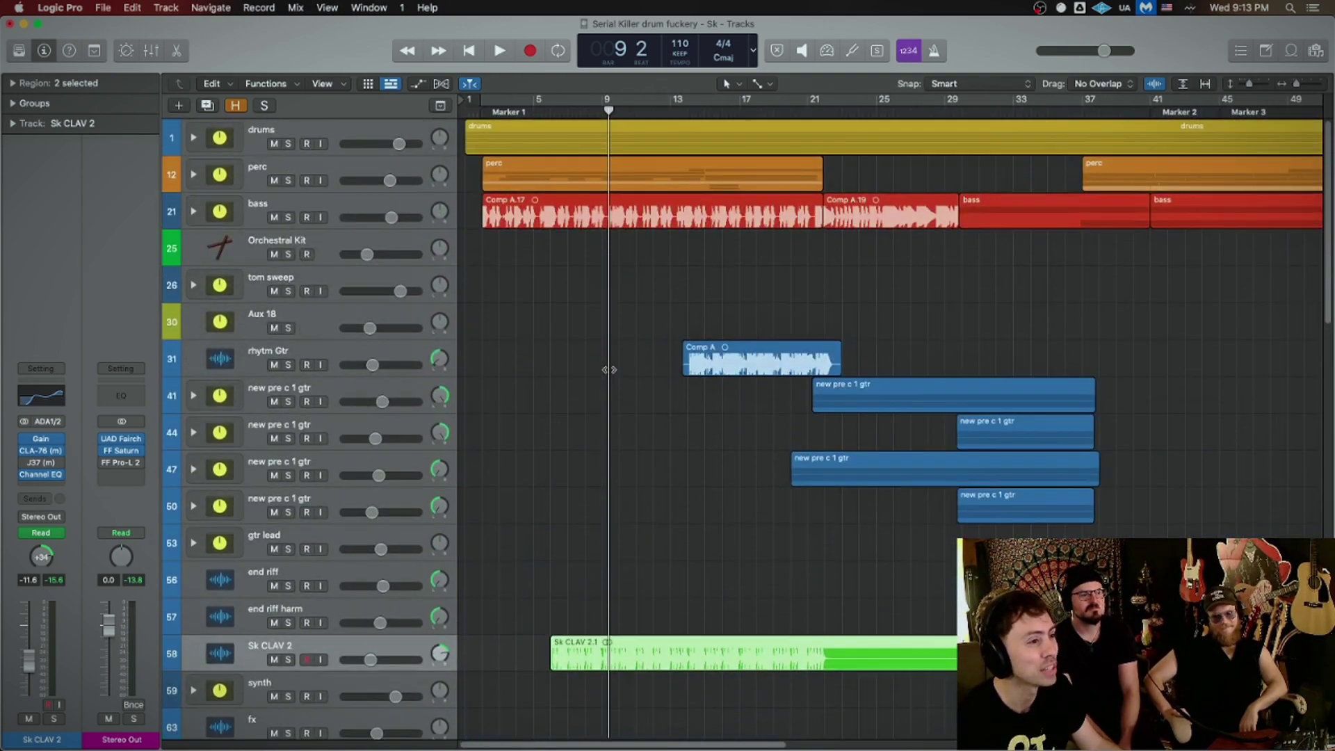
scroll(659, 369, down, 3)
scroll(658, 370, up, 3)
Step: Play from just past bar 13 with rhythm Gtr soloed, then unsolo it and stop
drag(720, 118, 694, 115)
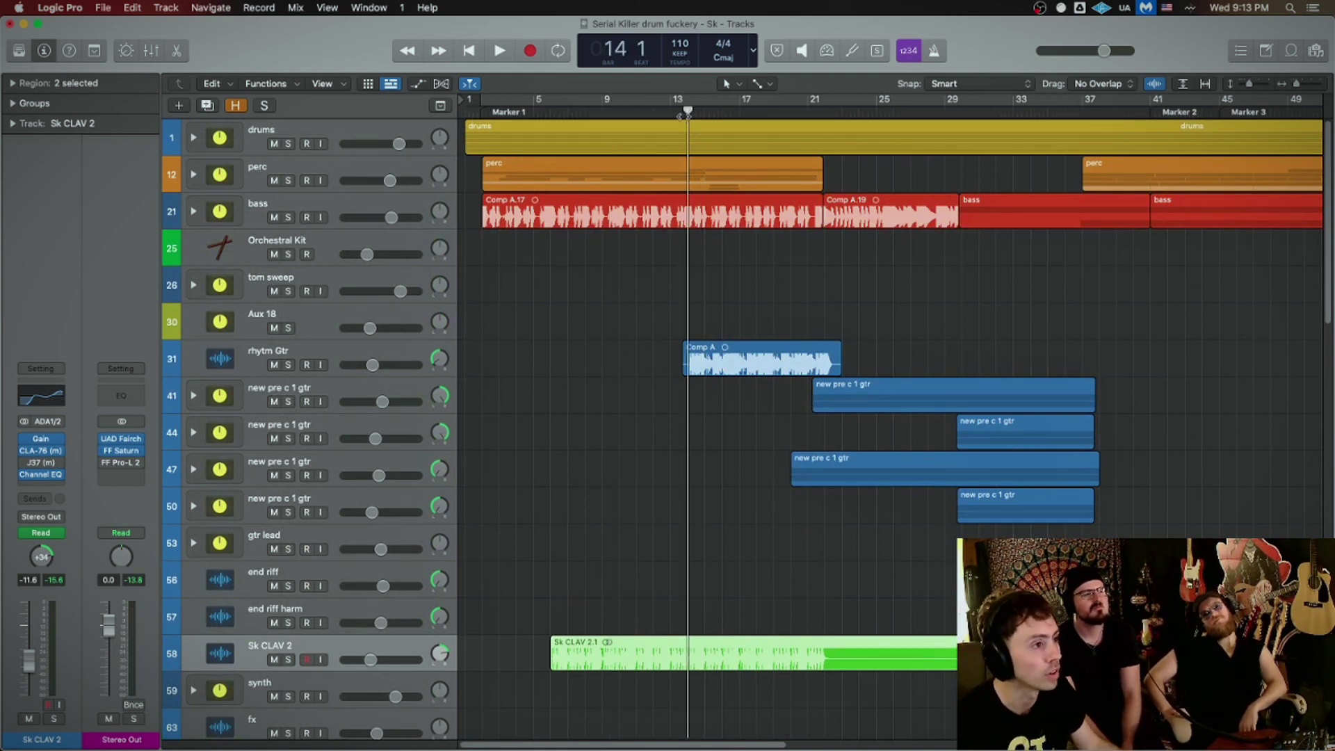
key(space)
click(289, 364)
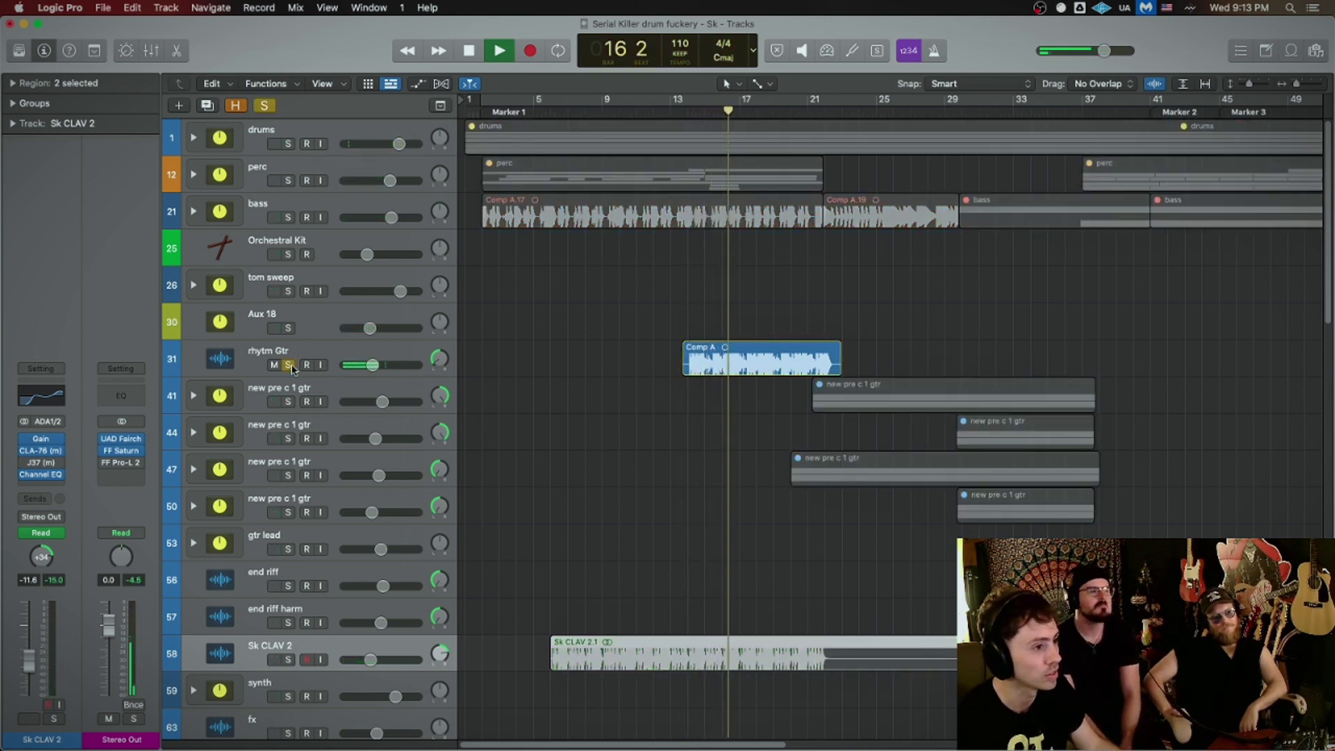
key(space)
click(289, 366)
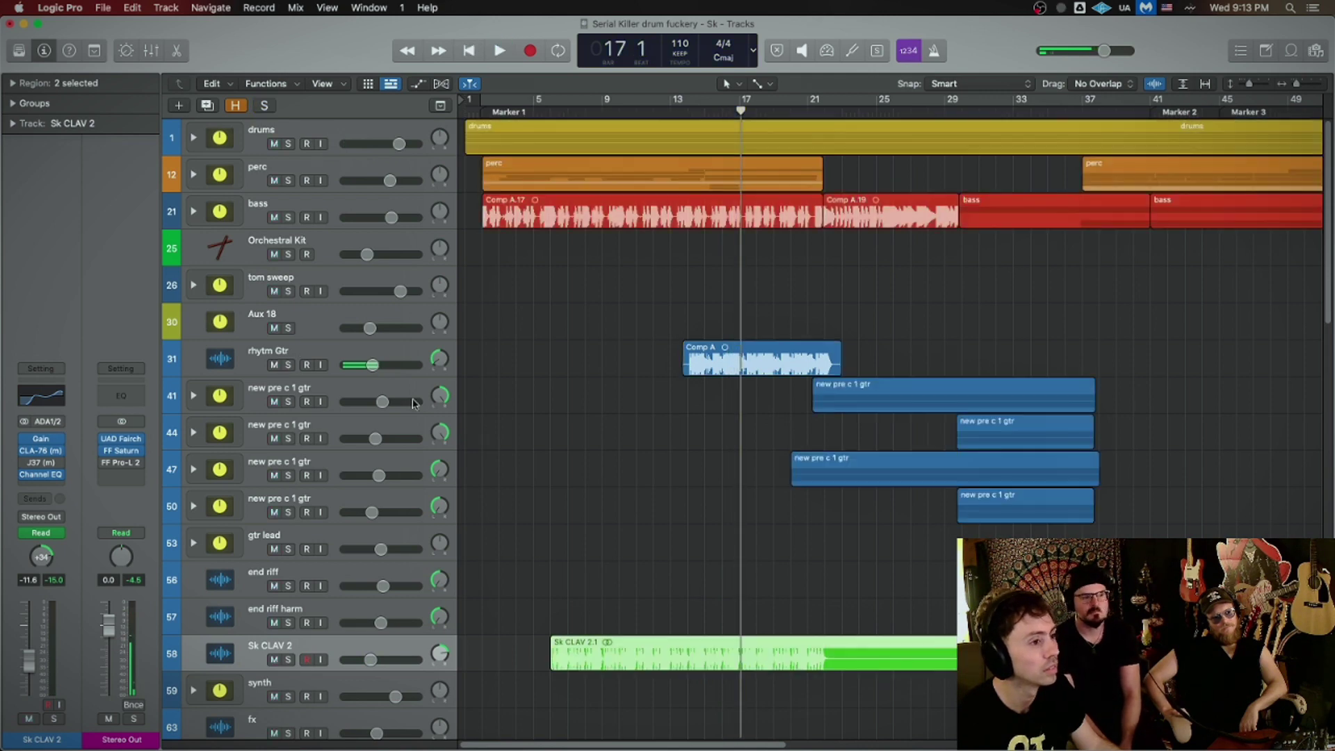
Step: Widen the timeline view and play the soloed verse vox group from bar 6, then stop
ctrl+alt+click(543, 446)
scroll(512, 304, down, 10)
scroll(485, 153, down, 5)
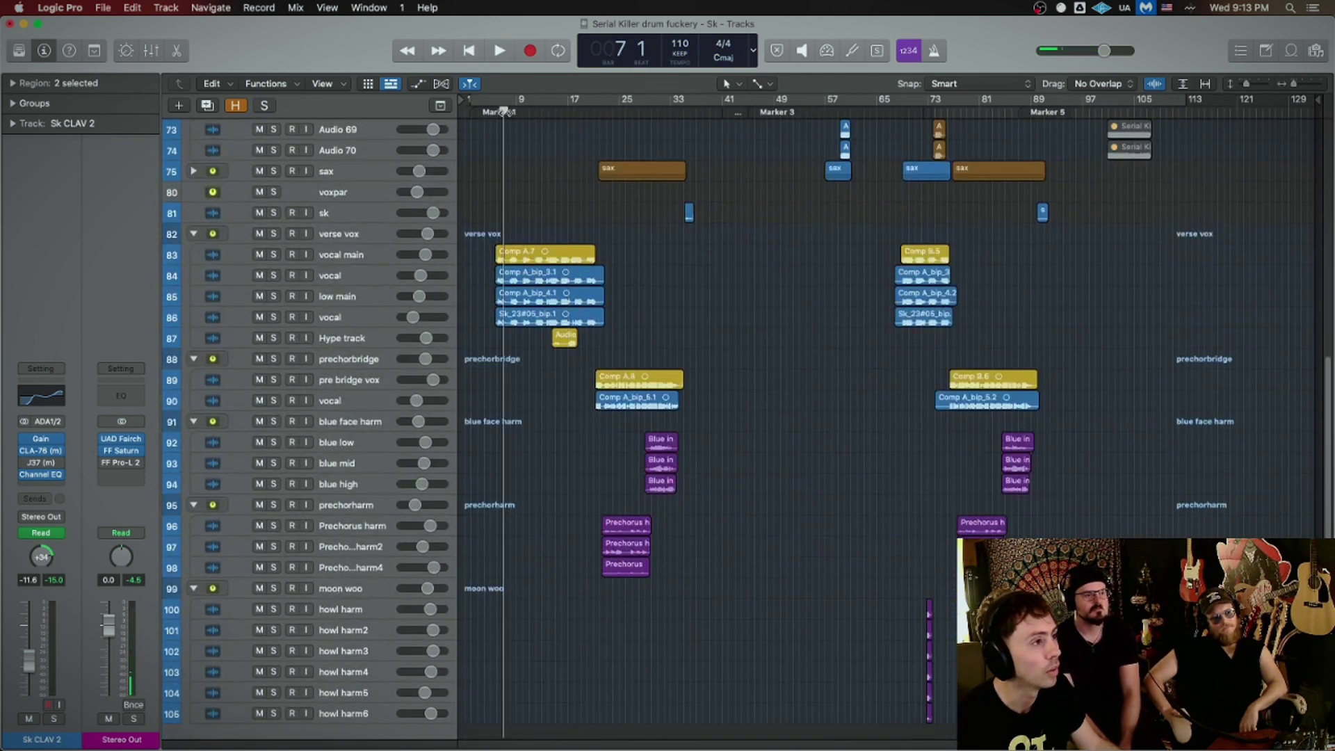
drag(505, 110, 497, 113)
click(274, 235)
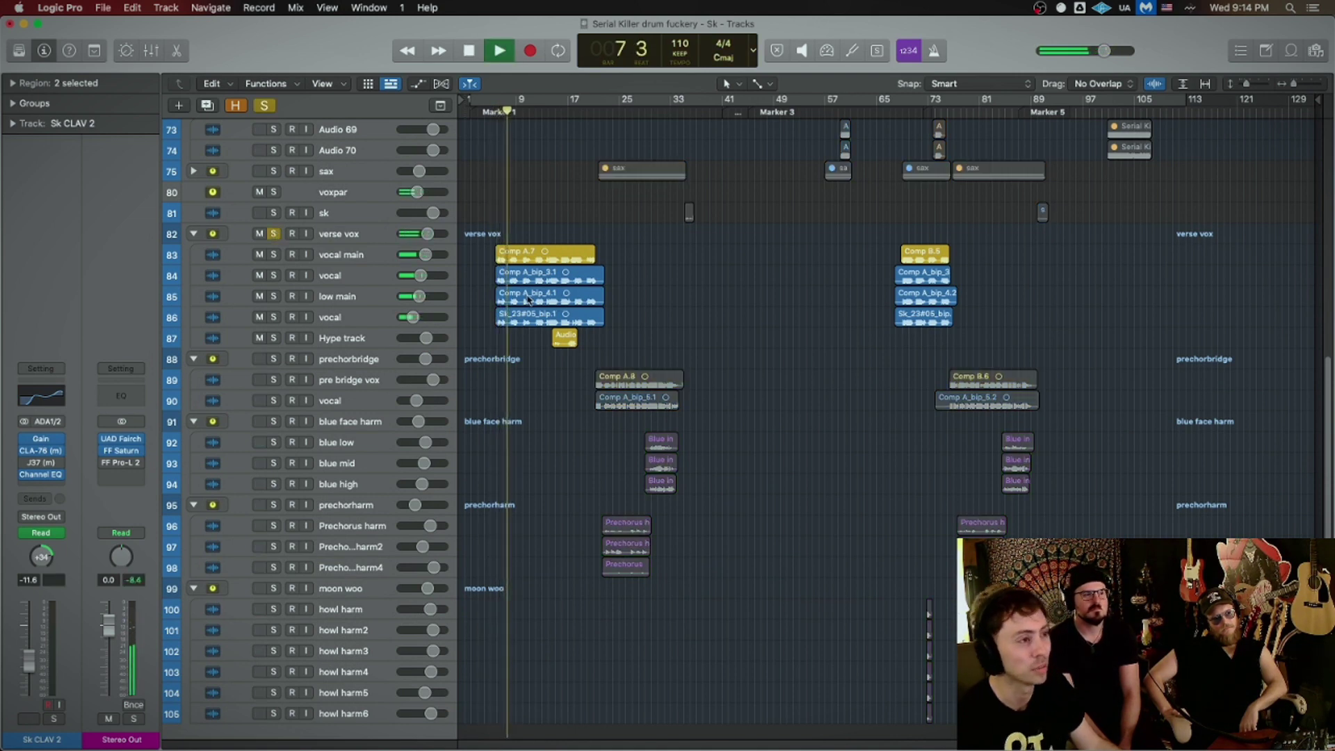
scroll(533, 333, up, 3)
scroll(551, 348, up, 2)
scroll(557, 354, up, 2)
scroll(557, 354, up, 3)
scroll(552, 355, left, 2)
scroll(553, 354, down, 2)
scroll(615, 305, up, 1)
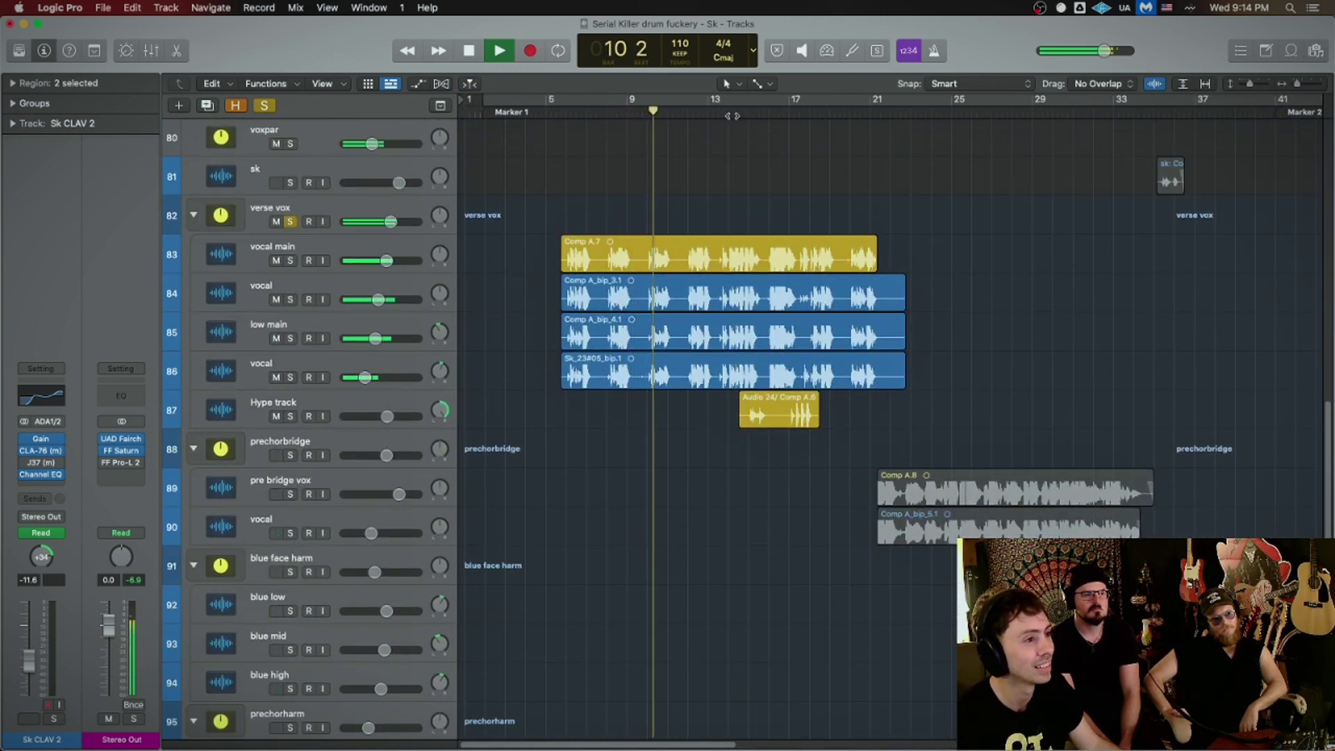
key(space)
key(space)
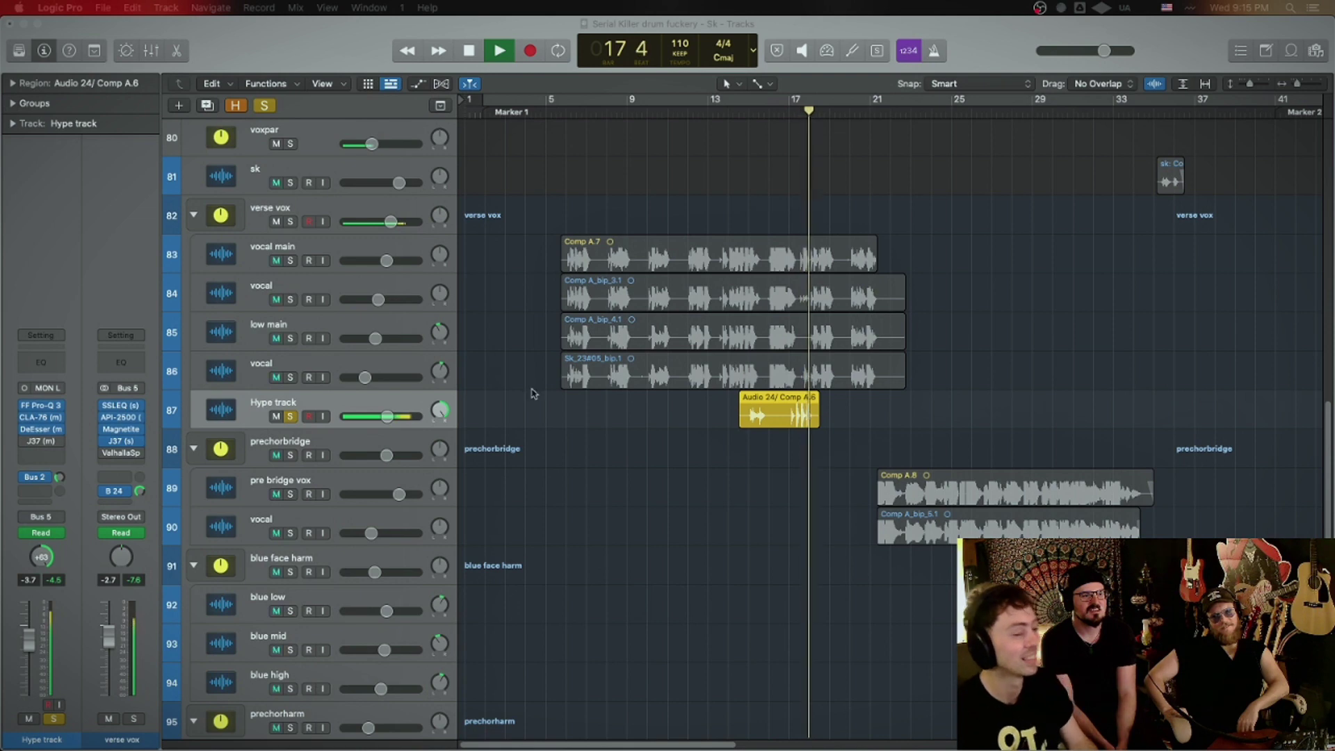
Step: Clear all solos, stop playback, and zoom out then back in on the tracks
key(s)
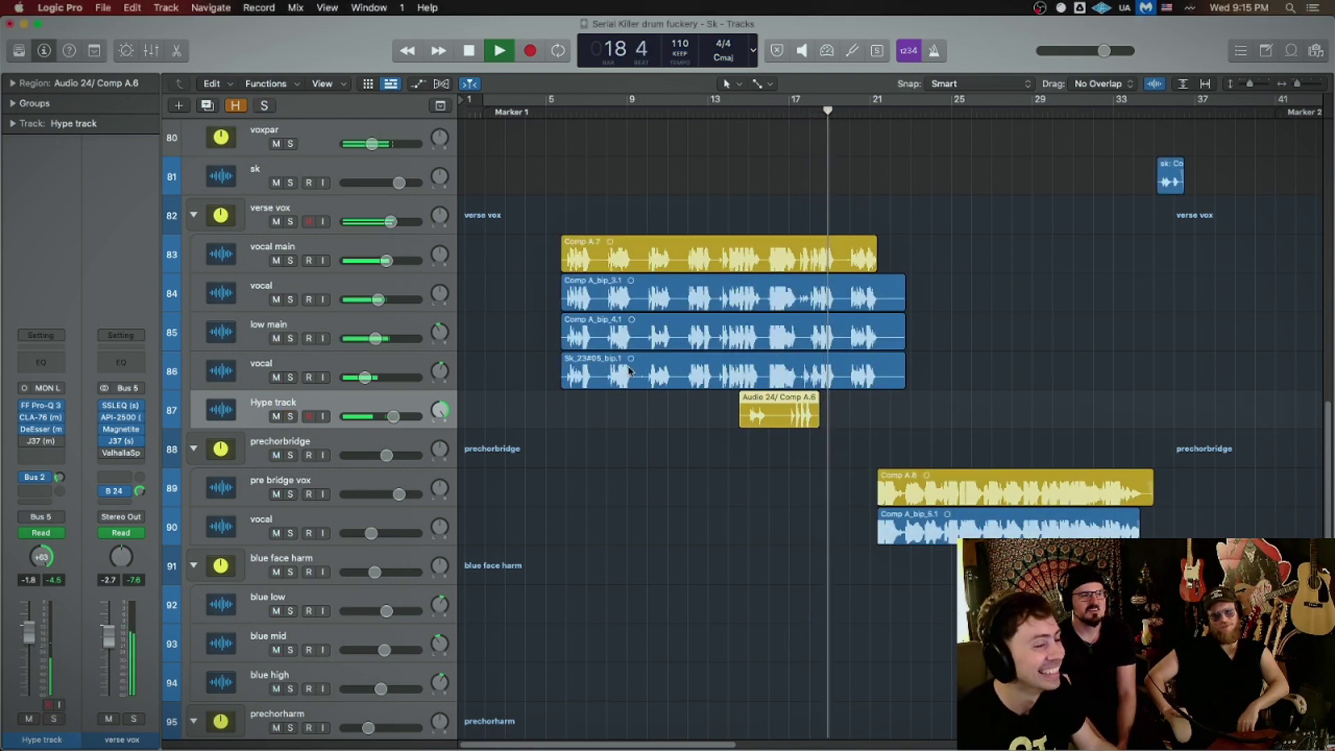
key(space)
key(super+Left)
key(super+Up)
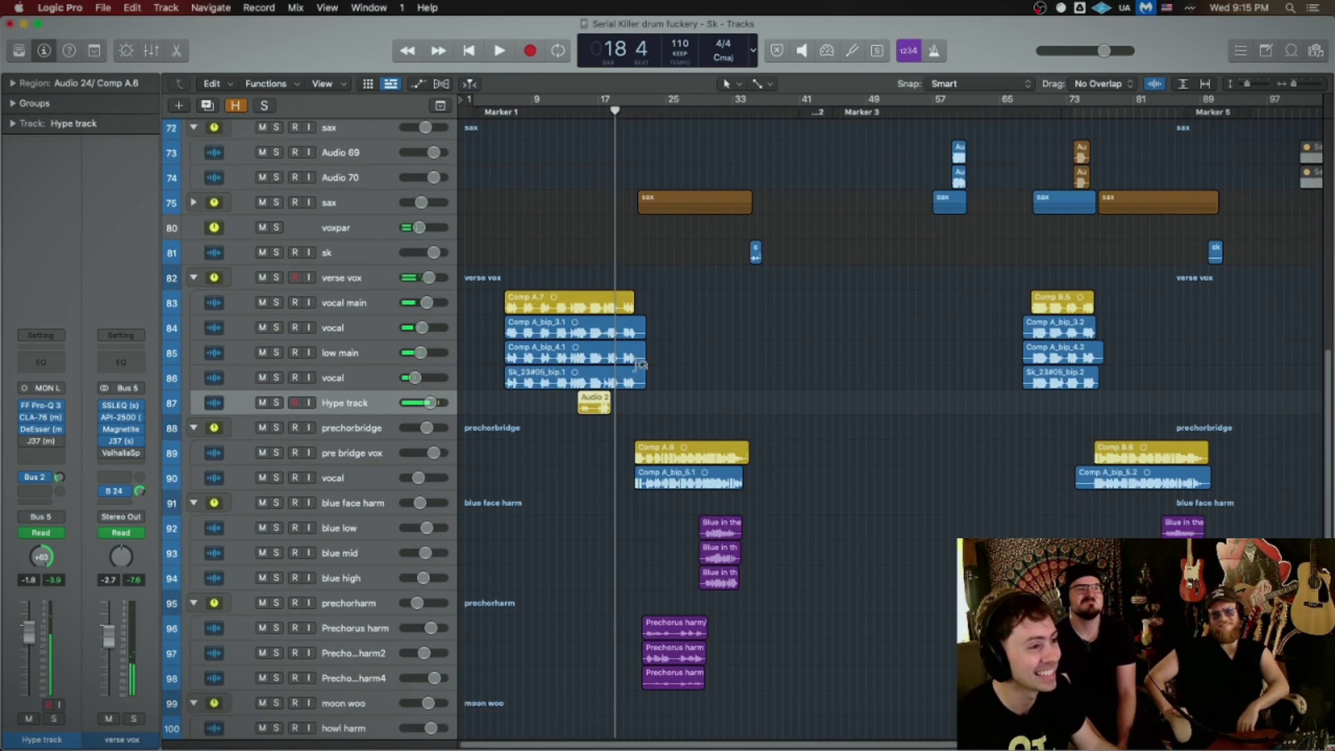
scroll(634, 363, up, 5)
scroll(626, 386, up, 5)
scroll(589, 413, up, 3)
scroll(589, 413, down, 1)
key(super+Down)
key(super+Right)
key(super+Right)
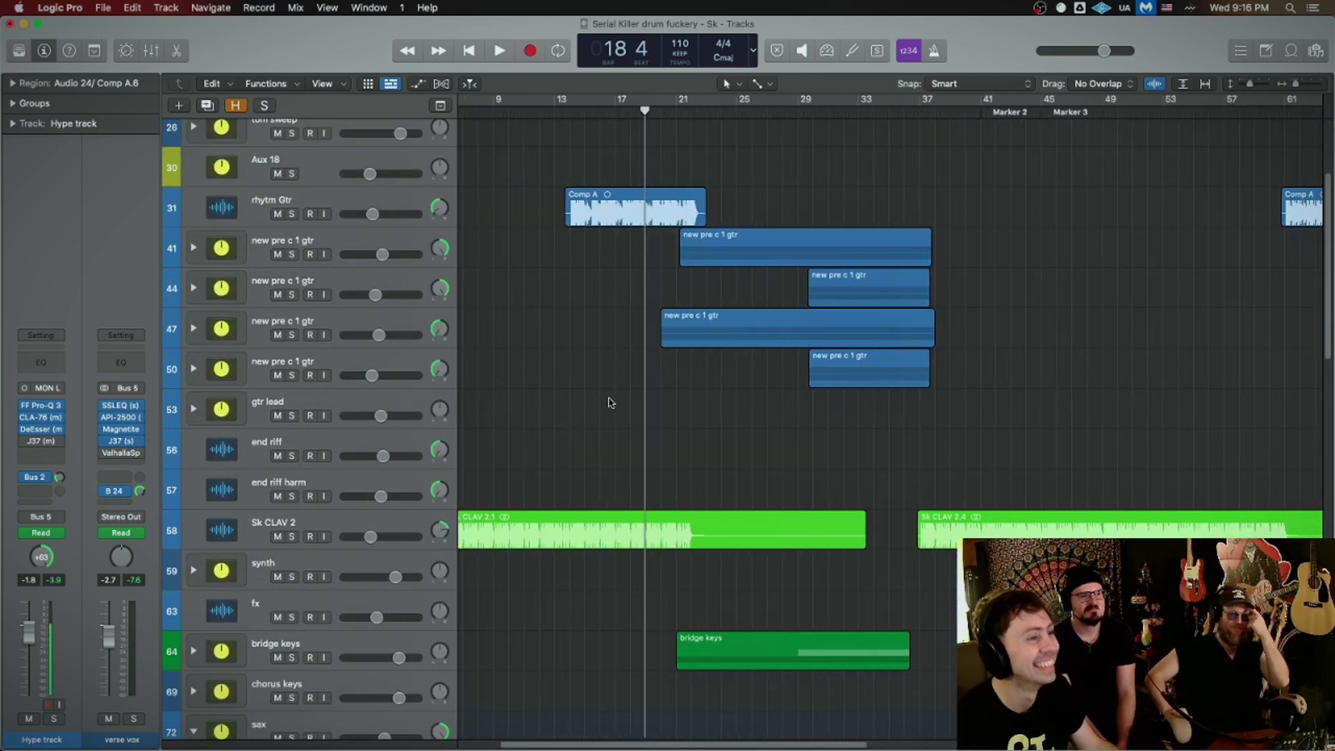
key(super+Right)
key(super+Right)
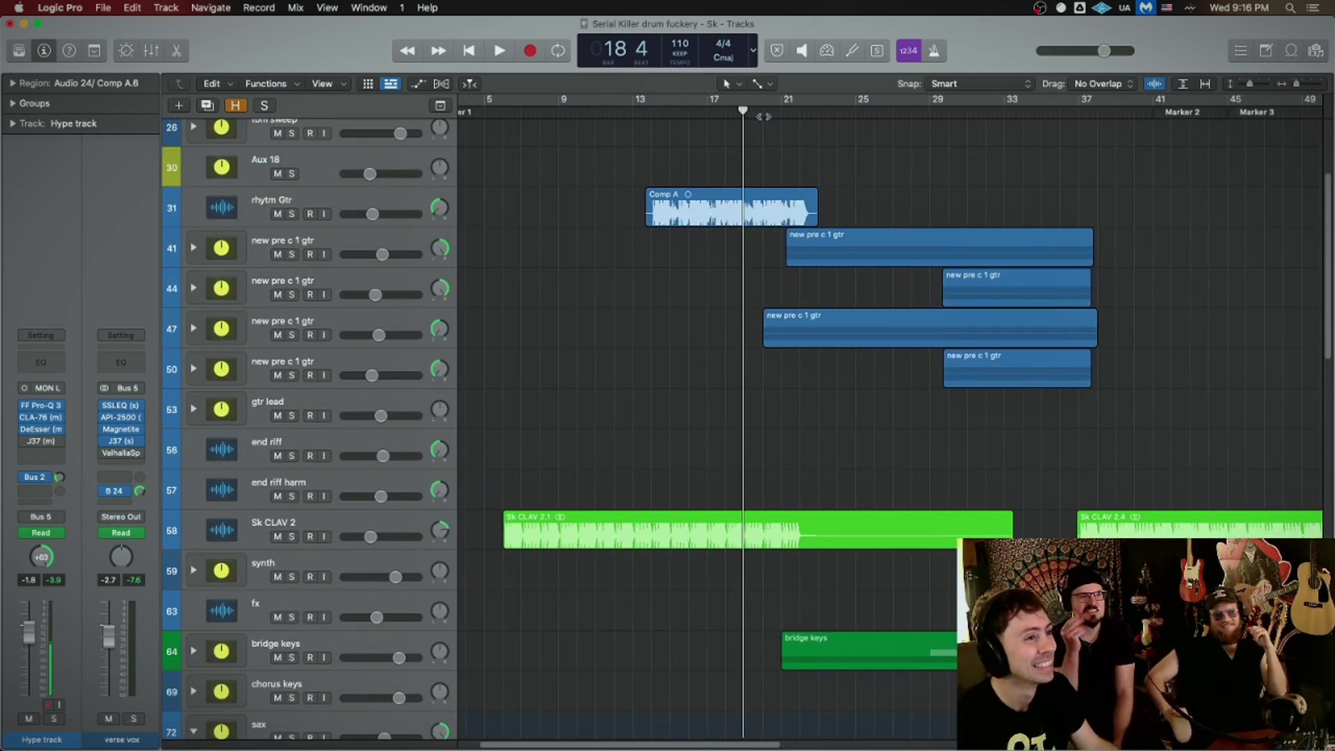
Step: Inspect the Bus 2 voxpar send channel and put the playhead back near bar 14
click(764, 112)
scroll(641, 611, down, 10)
scroll(616, 574, down, 2)
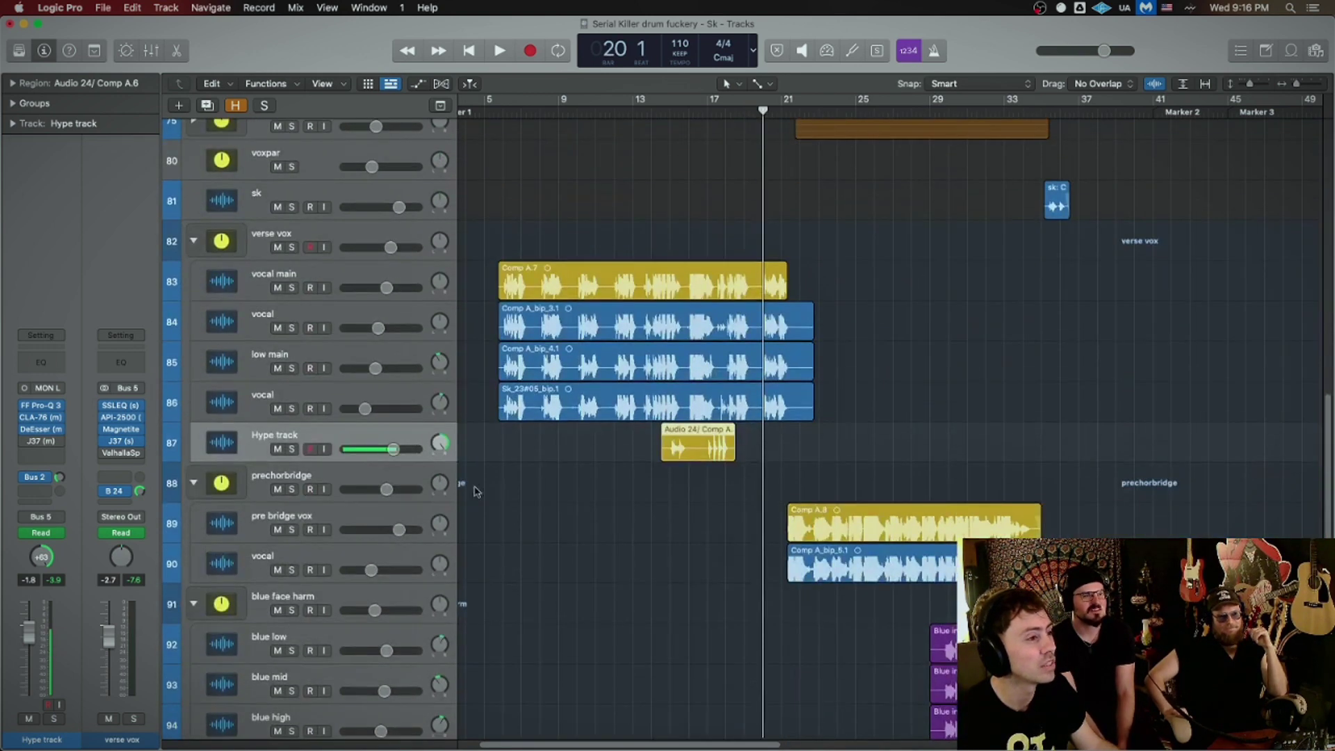
click(59, 485)
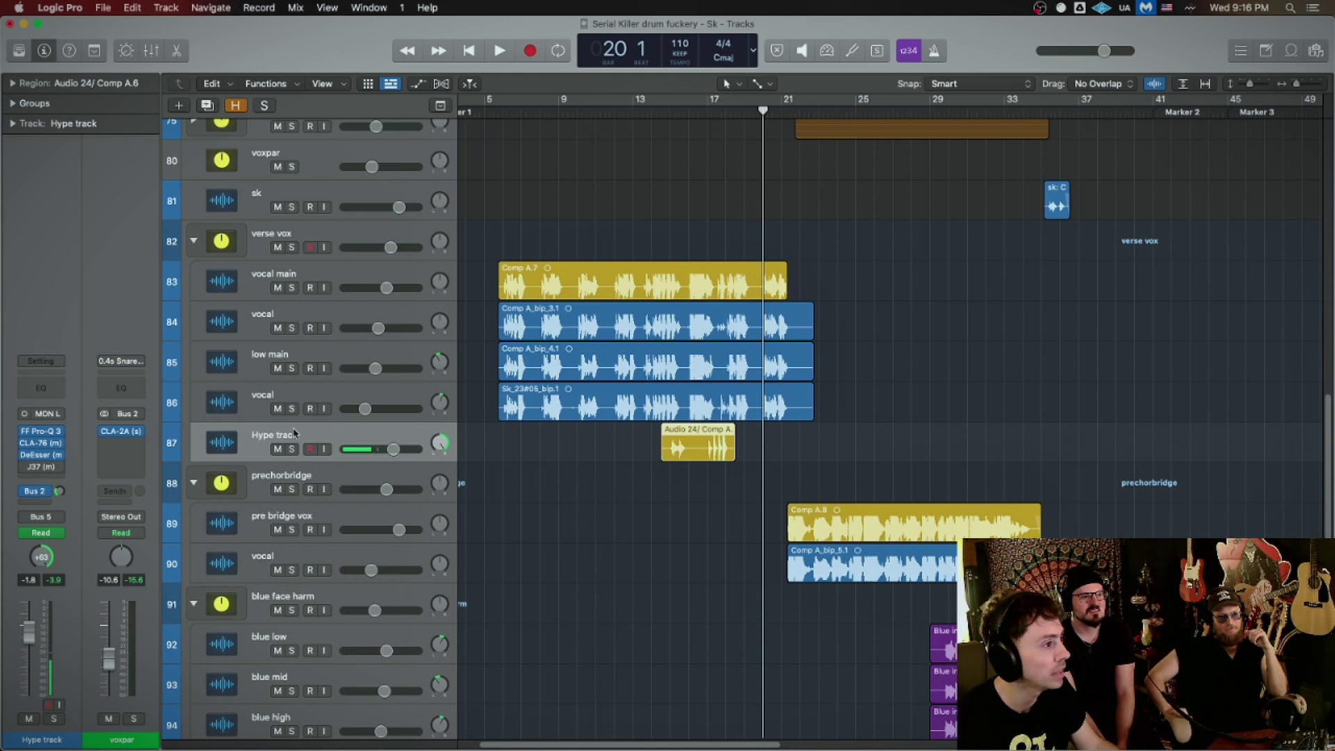
drag(683, 102, 657, 102)
Step: Open the verse vox ValhallaSpaceModulator plugin window and place the playhead at bar 13
click(318, 235)
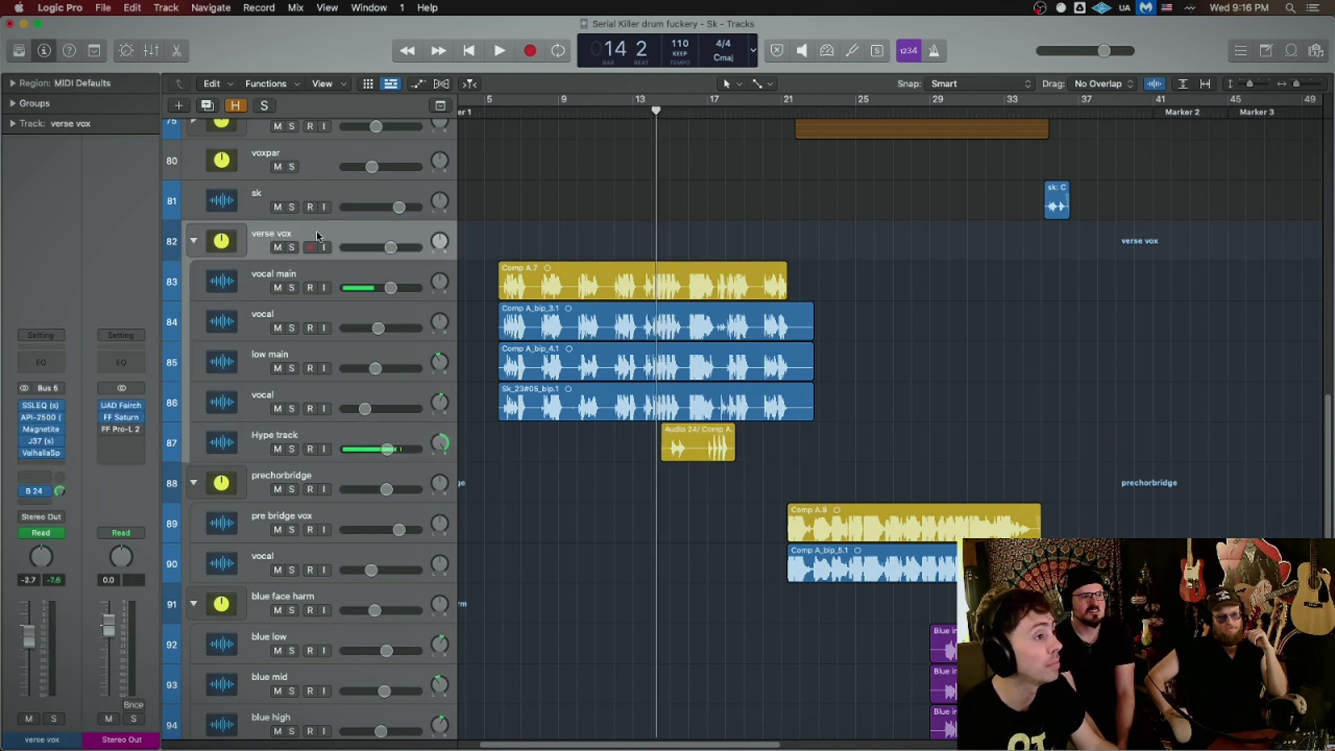
click(43, 454)
drag(568, 194, 990, 280)
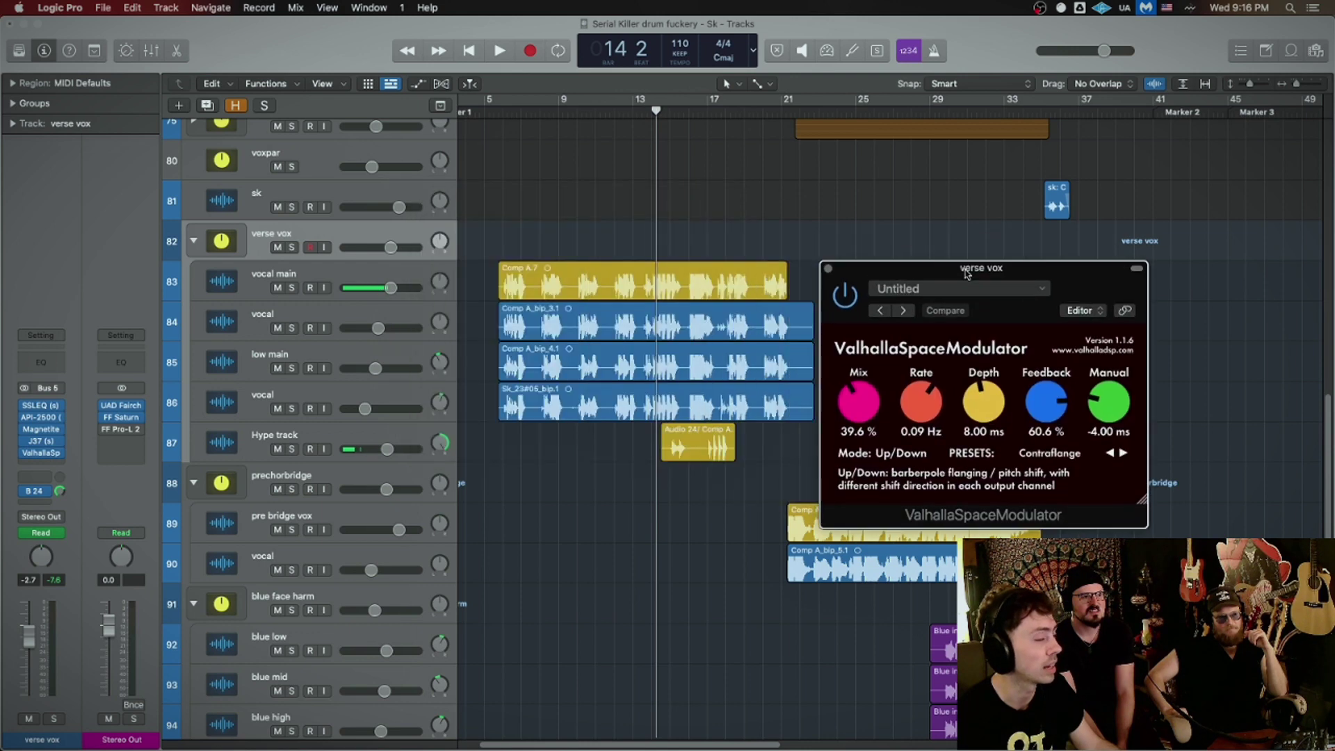
click(622, 103)
Step: Show the verse vox Insert Bypass automation lane, then close the plugin window
click(417, 84)
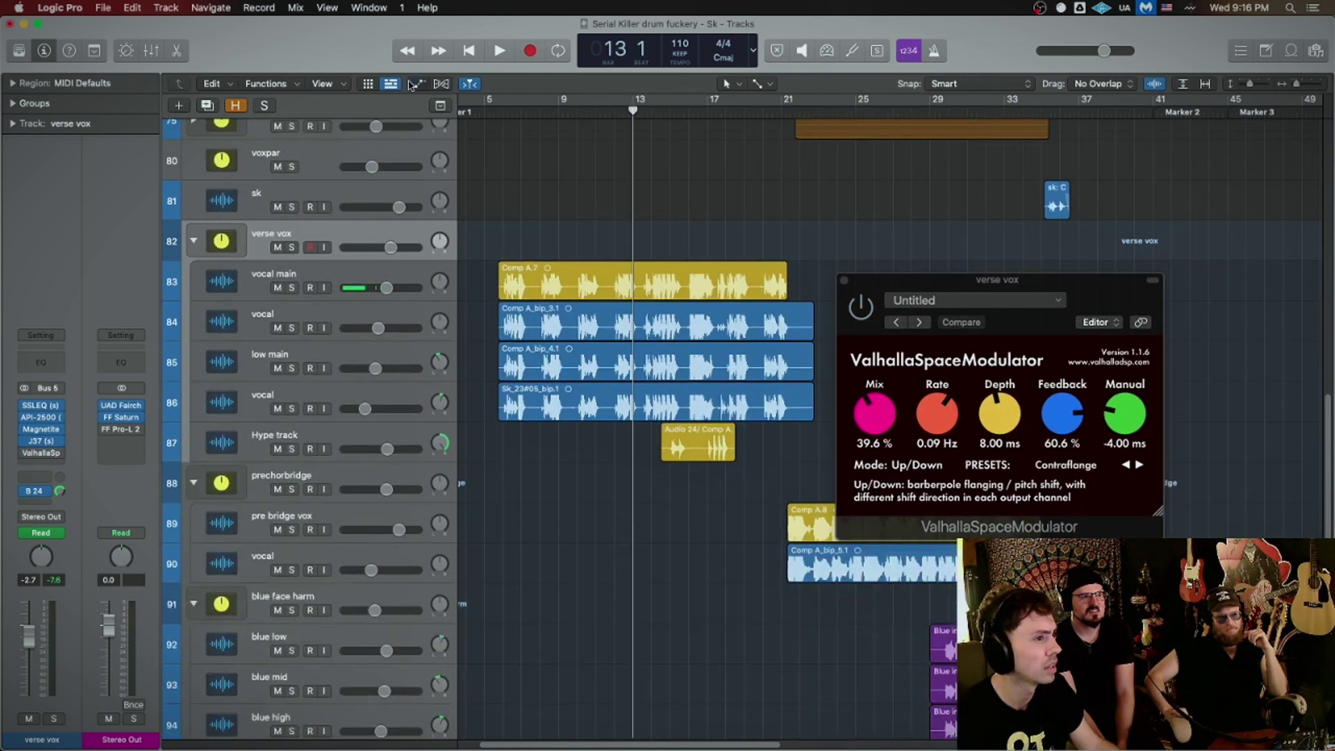
click(335, 271)
click(375, 273)
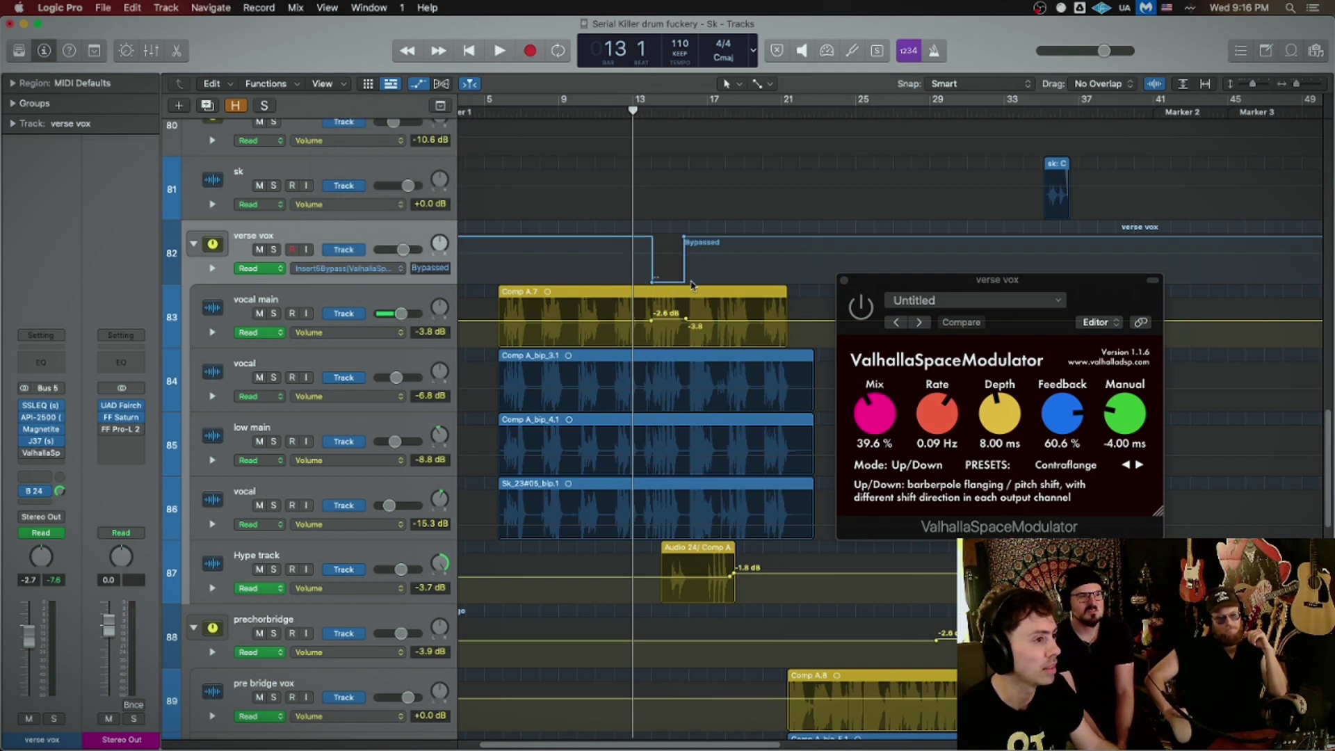
click(377, 272)
click(905, 262)
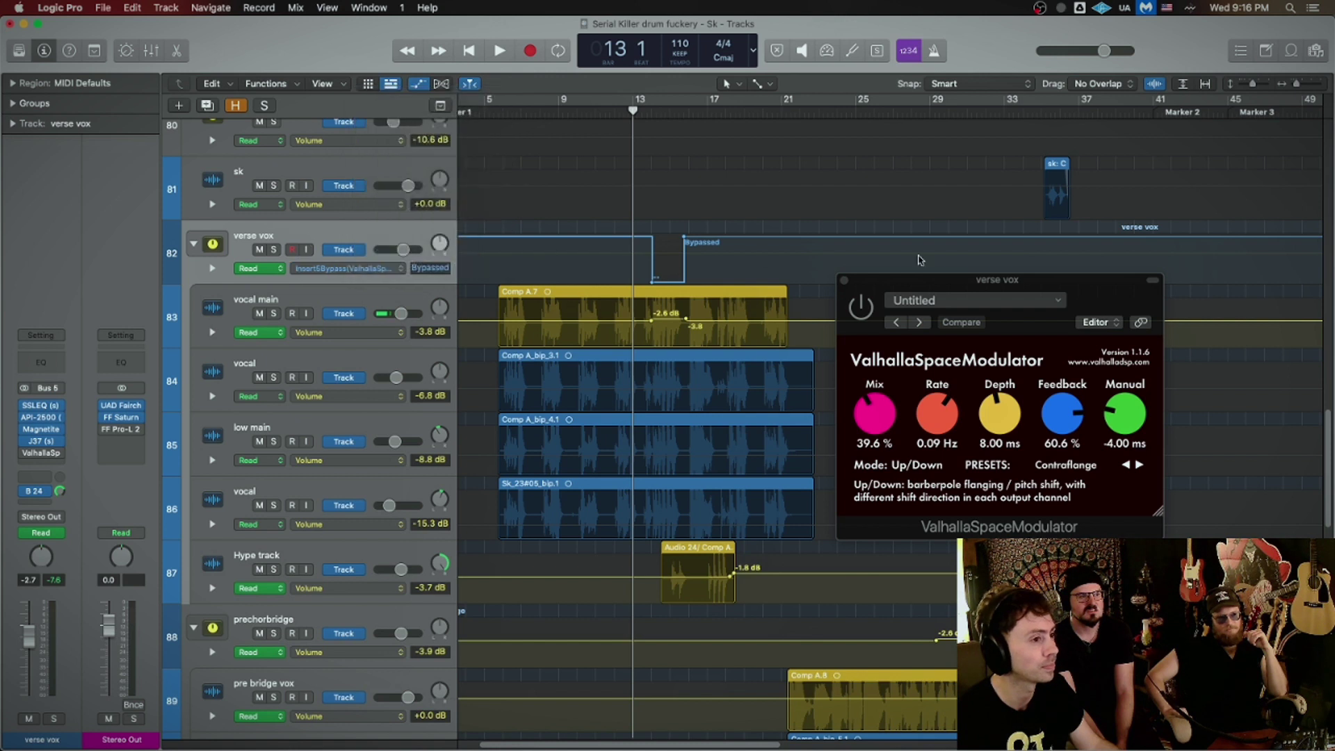
click(847, 283)
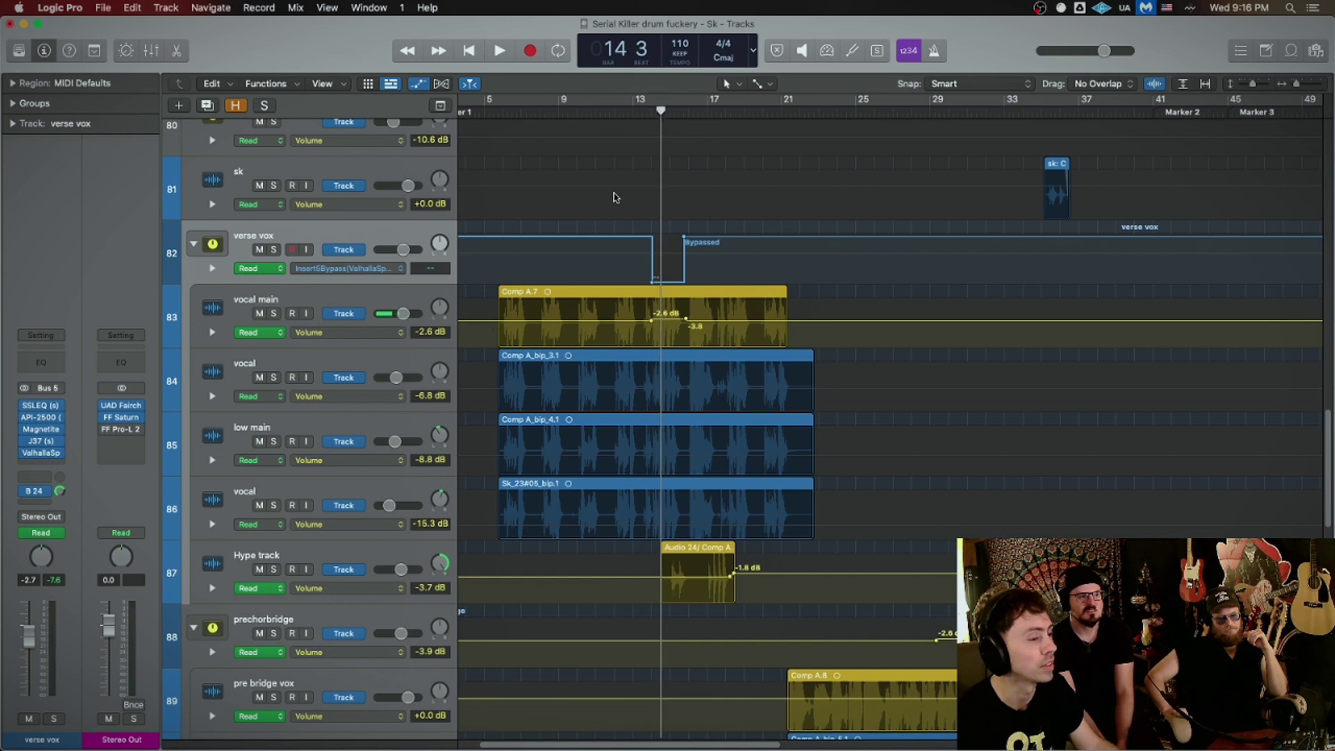
Step: Zoom out and collapse the verse vox, blue face harm, prechorharm and moon woo stacks
key(super+Left)
click(194, 243)
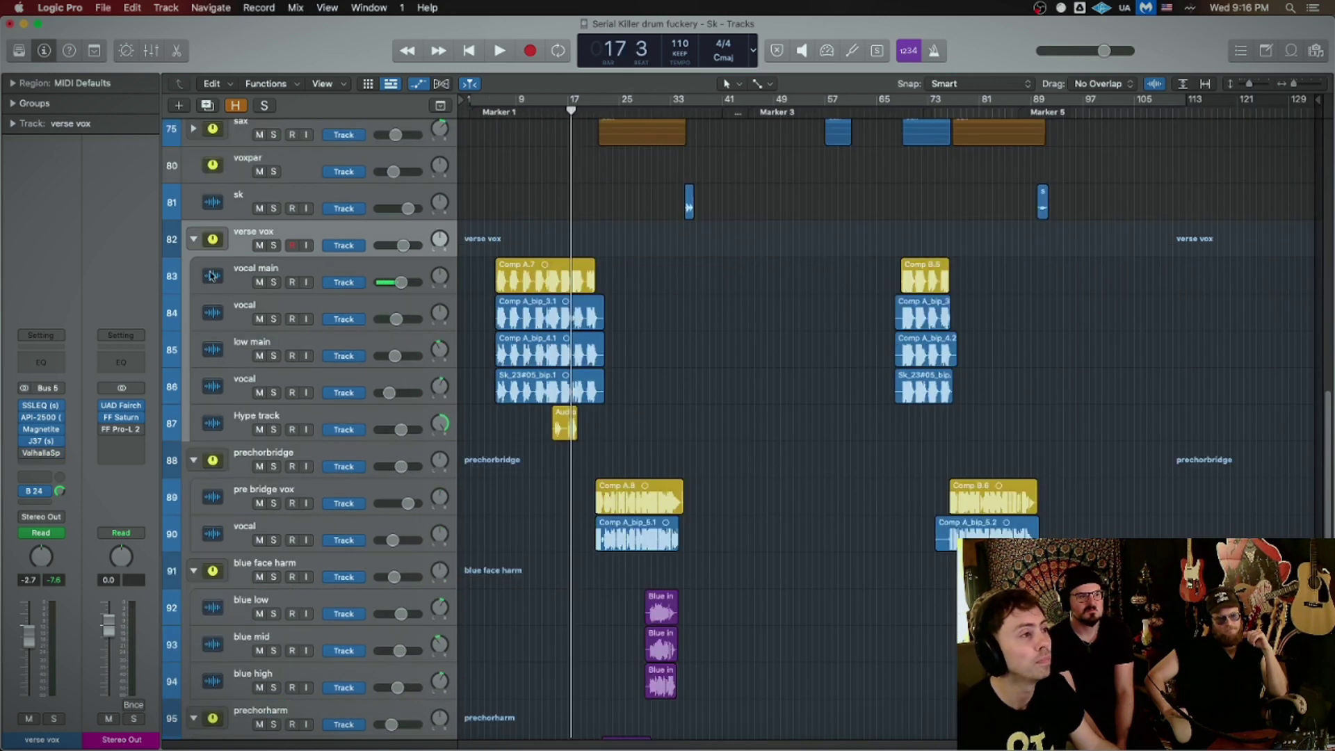
key(a)
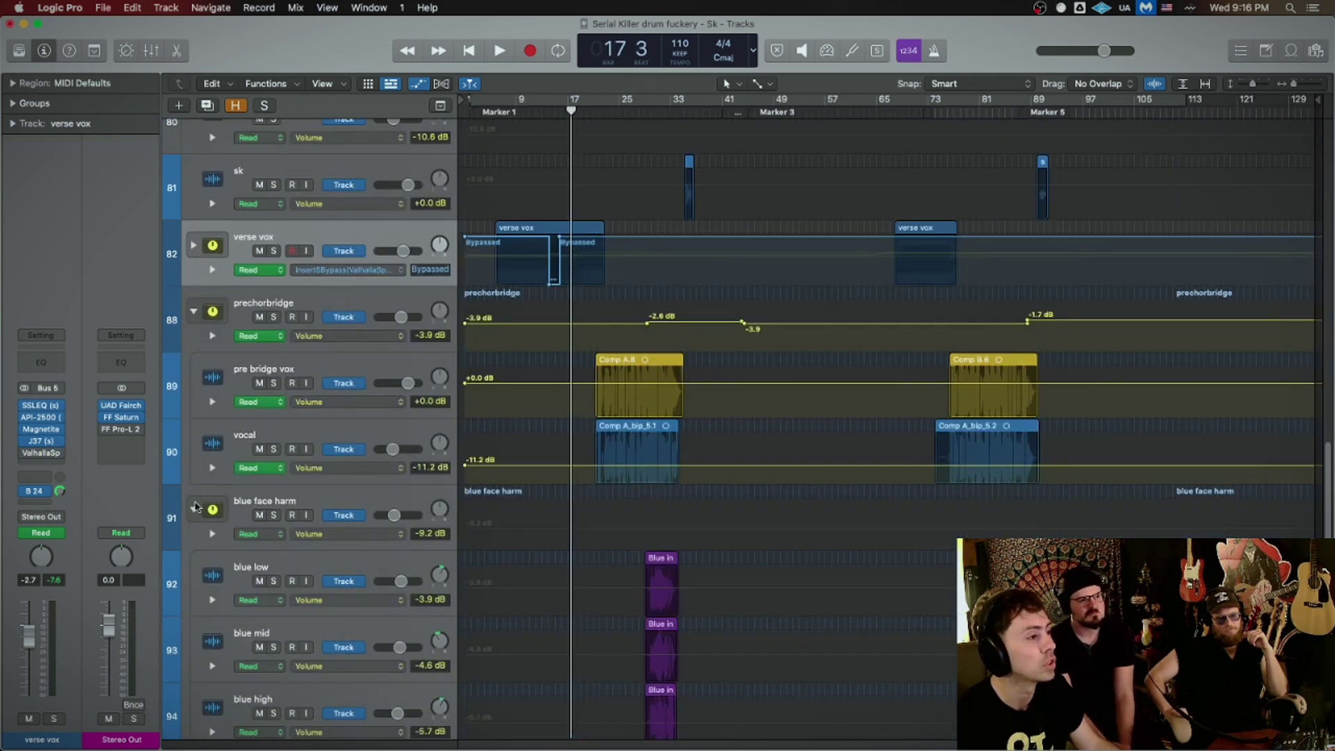
click(195, 507)
key(a)
click(195, 442)
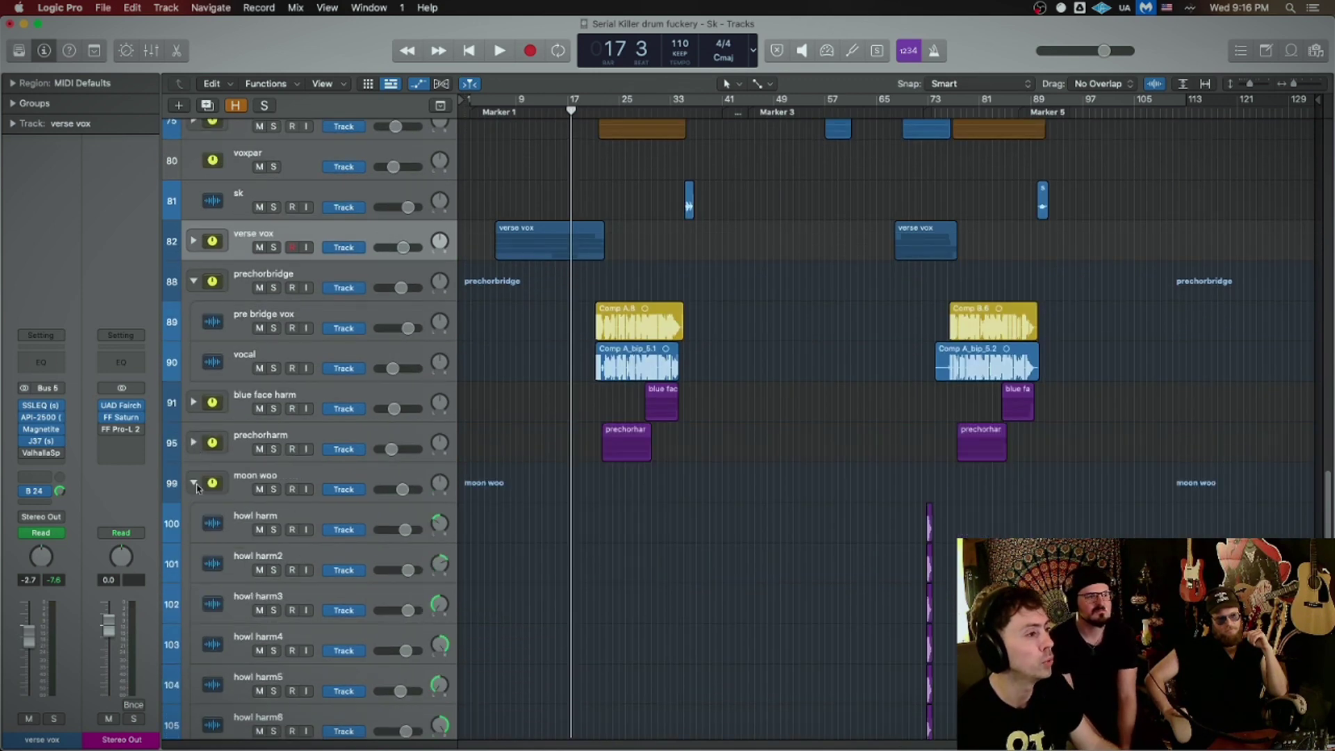
click(195, 483)
scroll(204, 490, up, 3)
scroll(219, 406, up, 2)
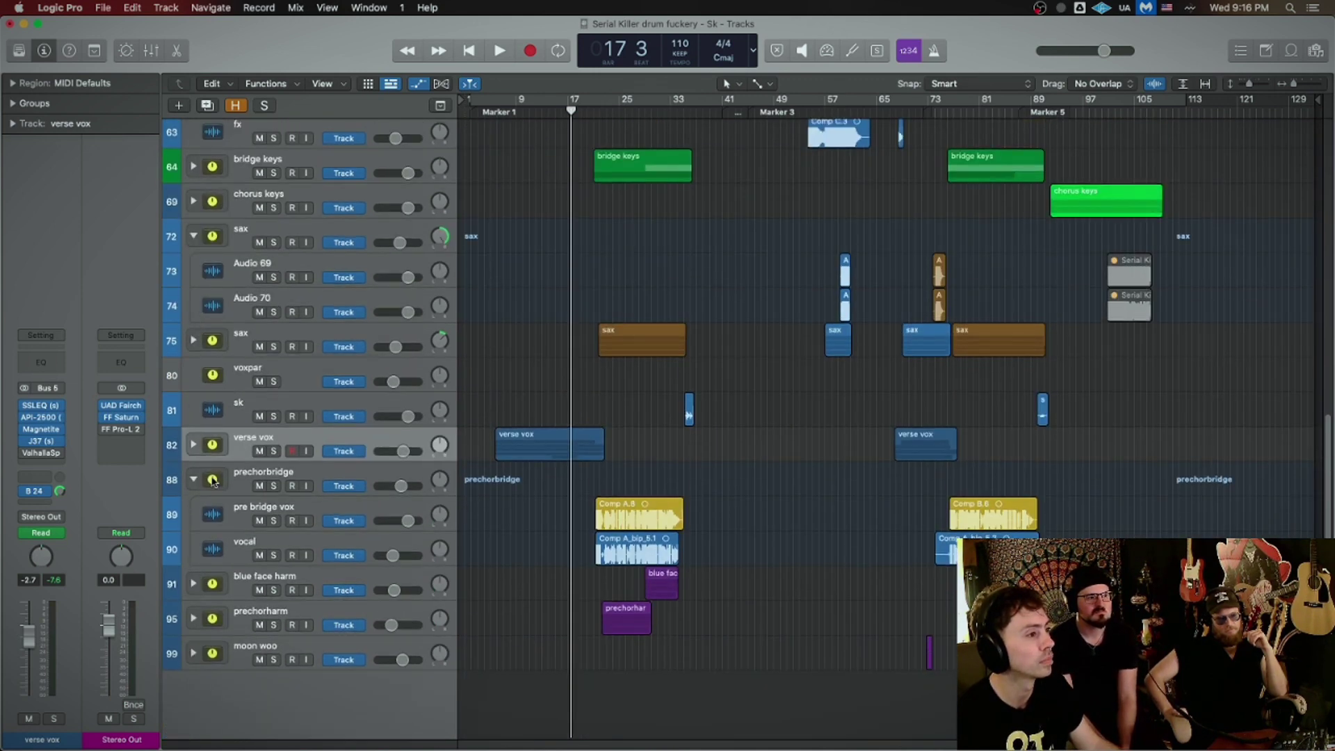
Step: Shrink the track rows and start playback from bar 21
key(super+Up)
scroll(618, 190, up, 3)
click(603, 109)
scroll(610, 359, up, 3)
scroll(609, 359, up, 3)
scroll(609, 360, up, 4)
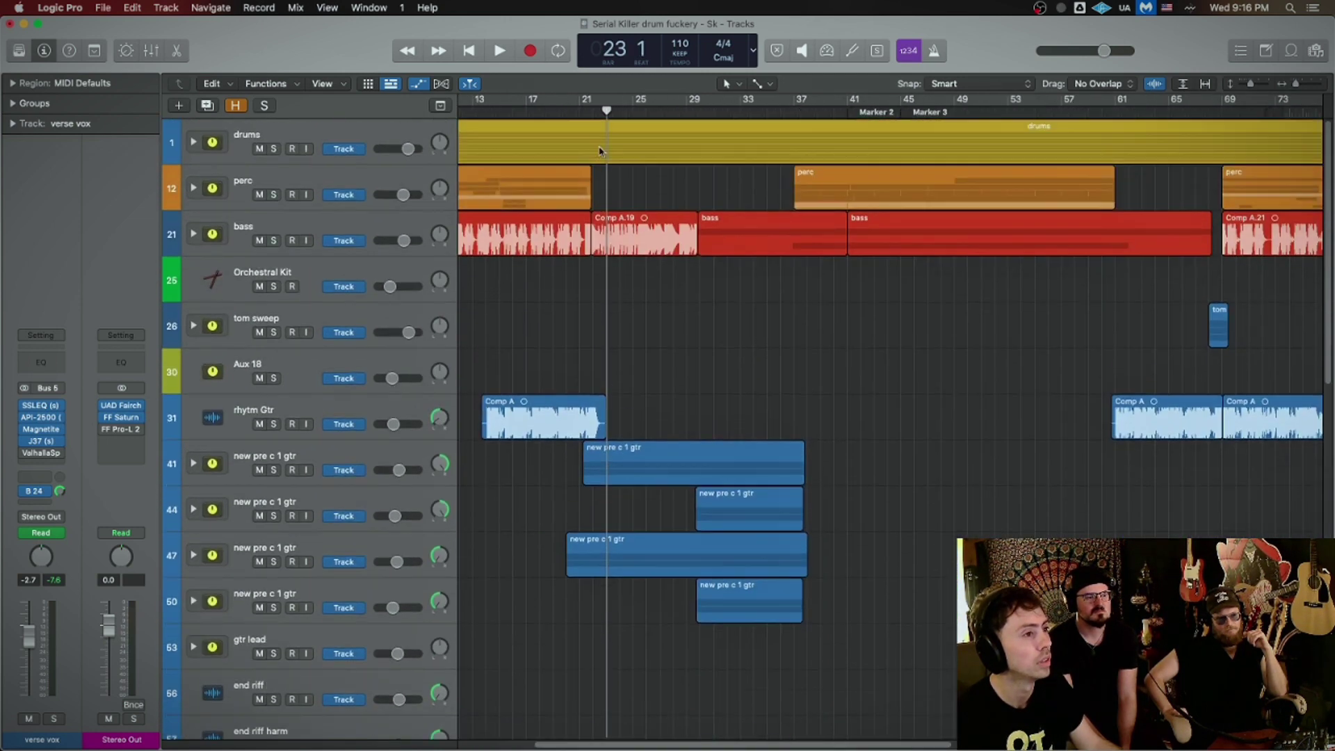
key(comma)
key(comma)
key(space)
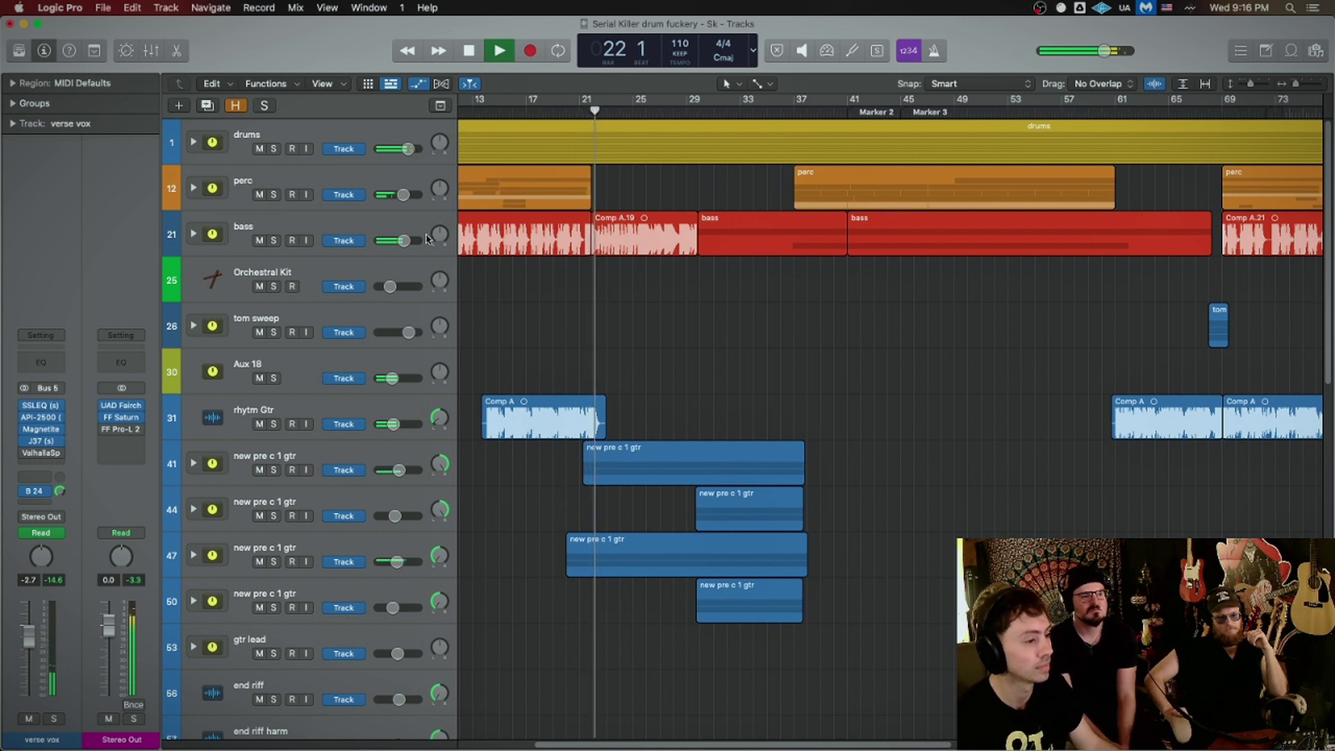
scroll(449, 359, down, 1)
scroll(459, 350, down, 2)
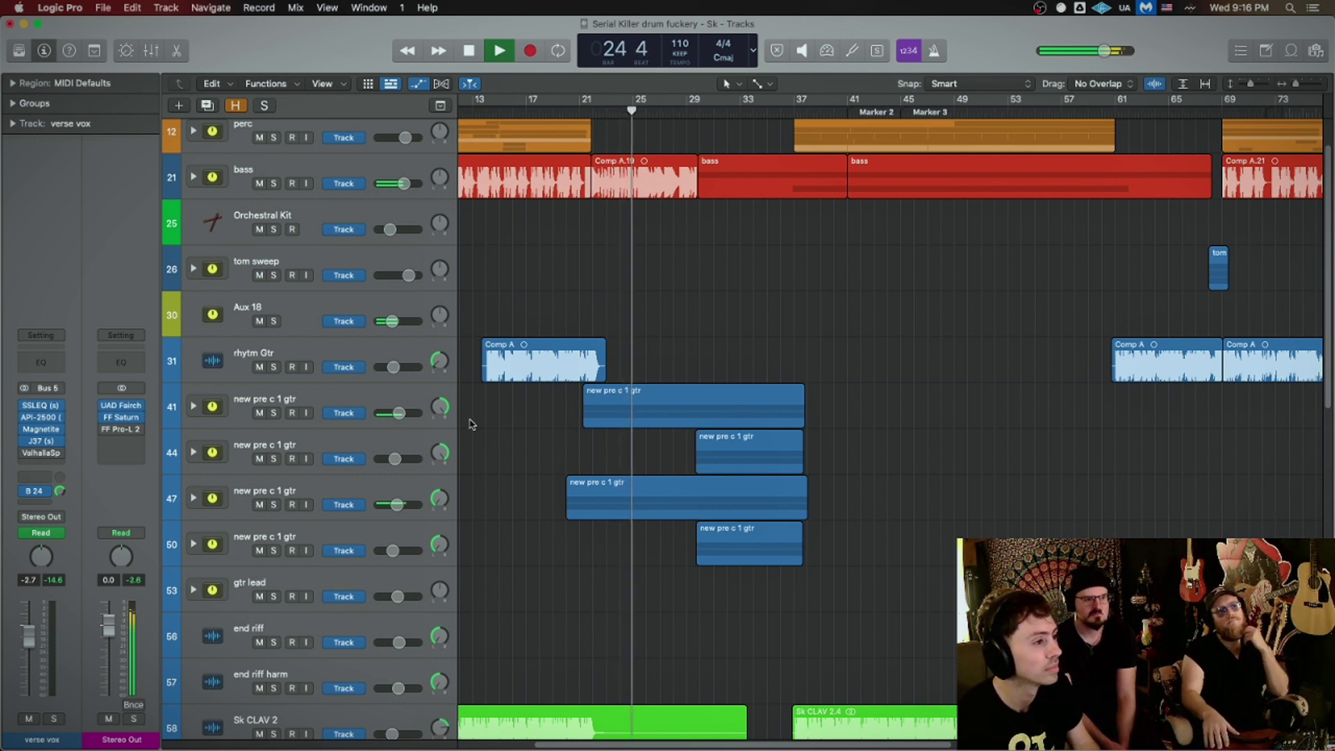
Step: Solo the four pre c 1 gtr tracks and stop playback near bar 27
drag(273, 414, 274, 550)
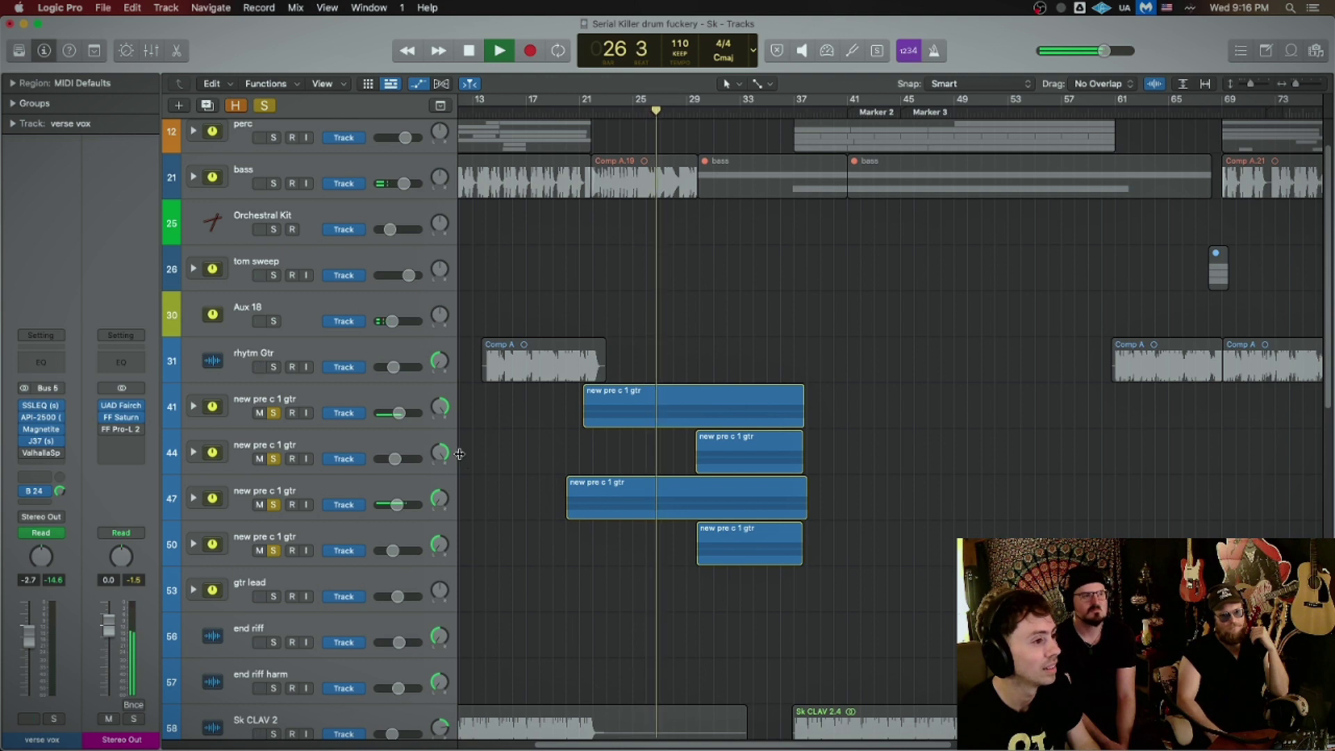
key(space)
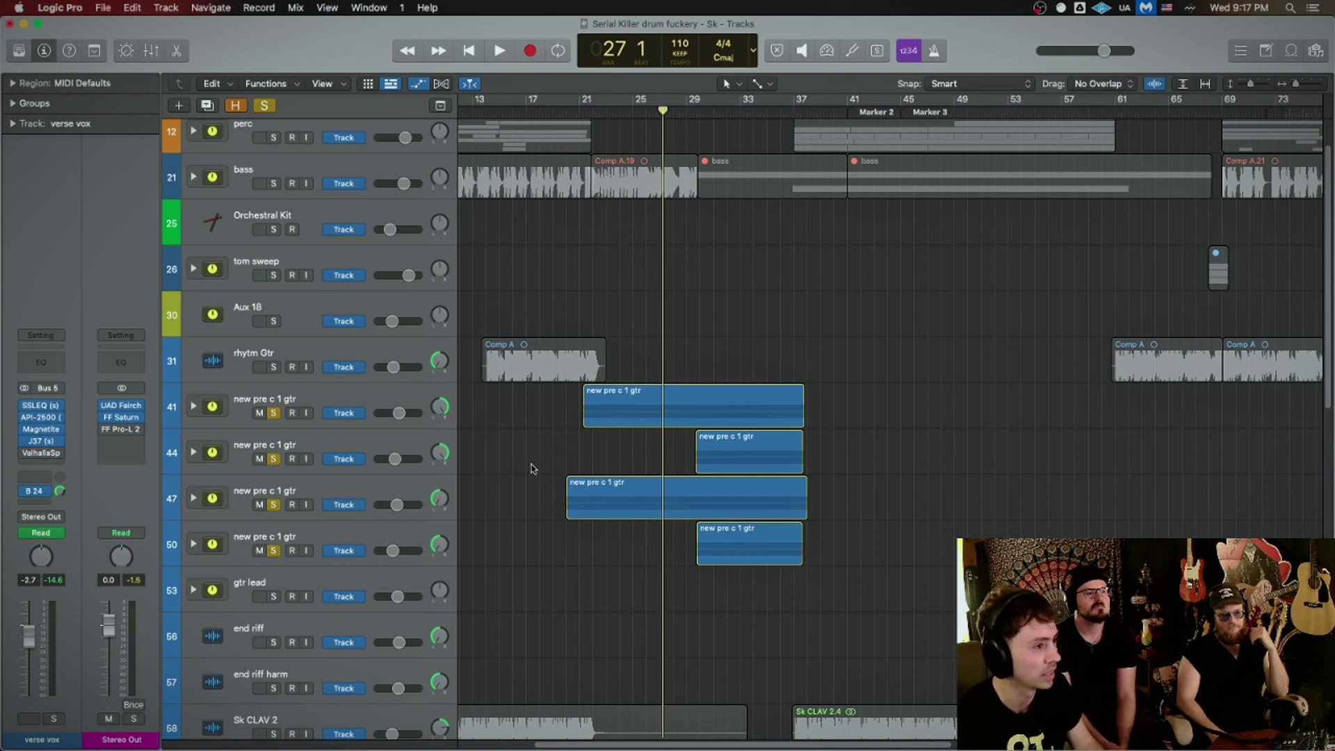
Step: Enable track hiding, unsolo the pre-chorus guitars, and unmute bridge gtr and pre c gtr
click(235, 106)
scroll(627, 577, up, 5)
scroll(627, 577, up, 5)
scroll(628, 578, up, 5)
scroll(628, 577, up, 5)
scroll(626, 577, down, 2)
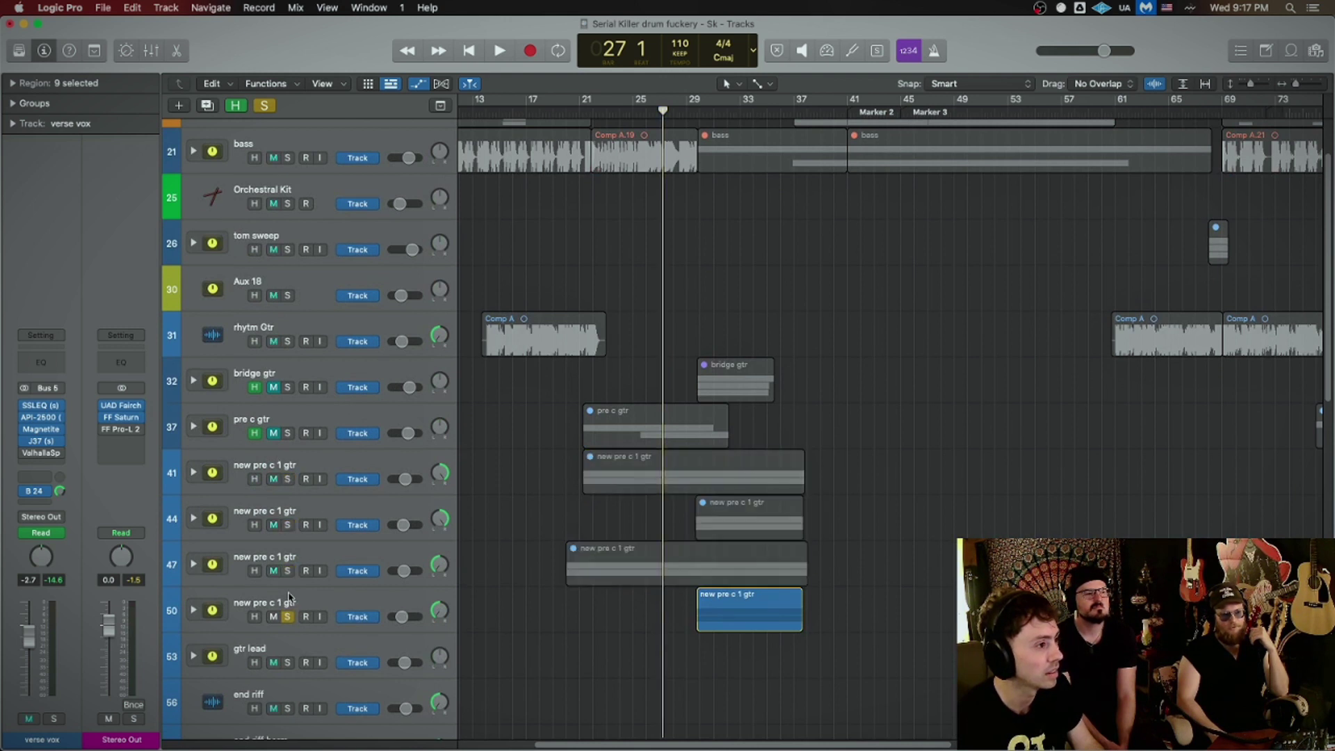
click(288, 480)
click(277, 435)
click(274, 386)
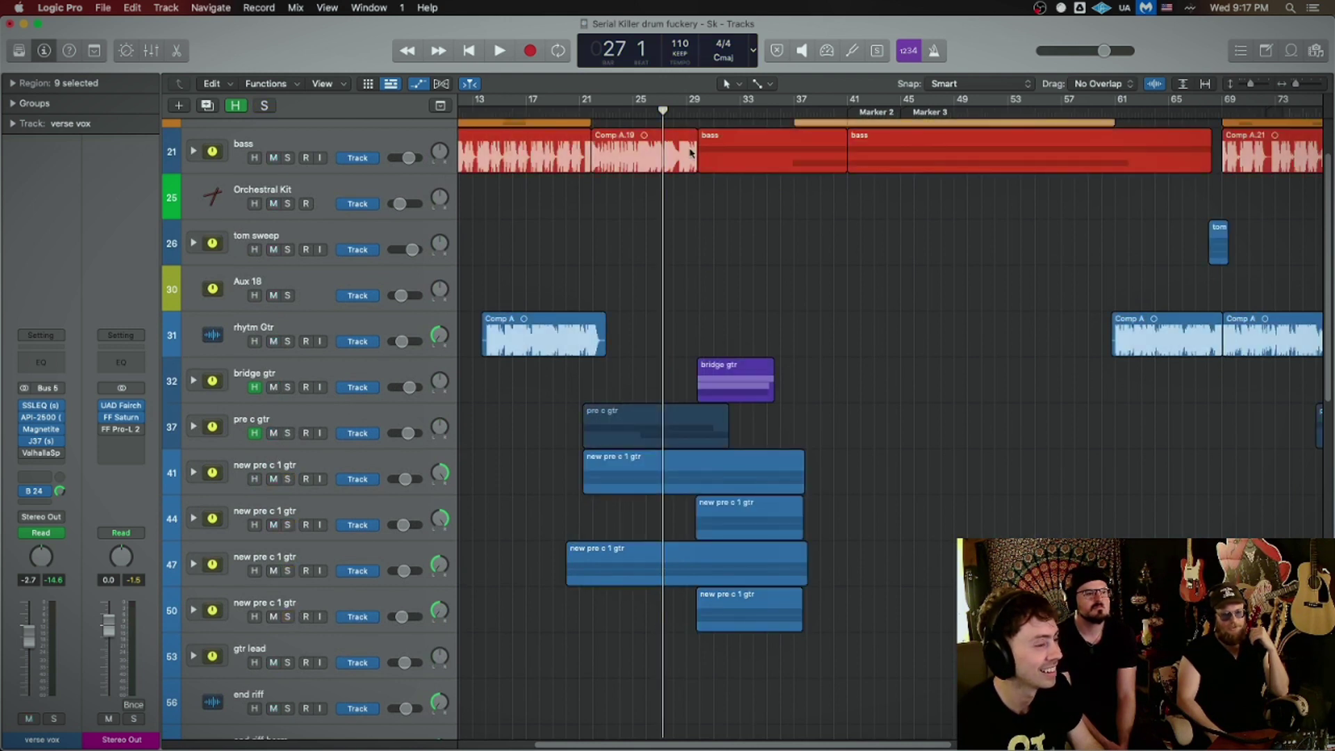
key(comma)
Step: Play the bridge gtr and pre c gtr tracks soloed, then clear the solos and stop
click(288, 433)
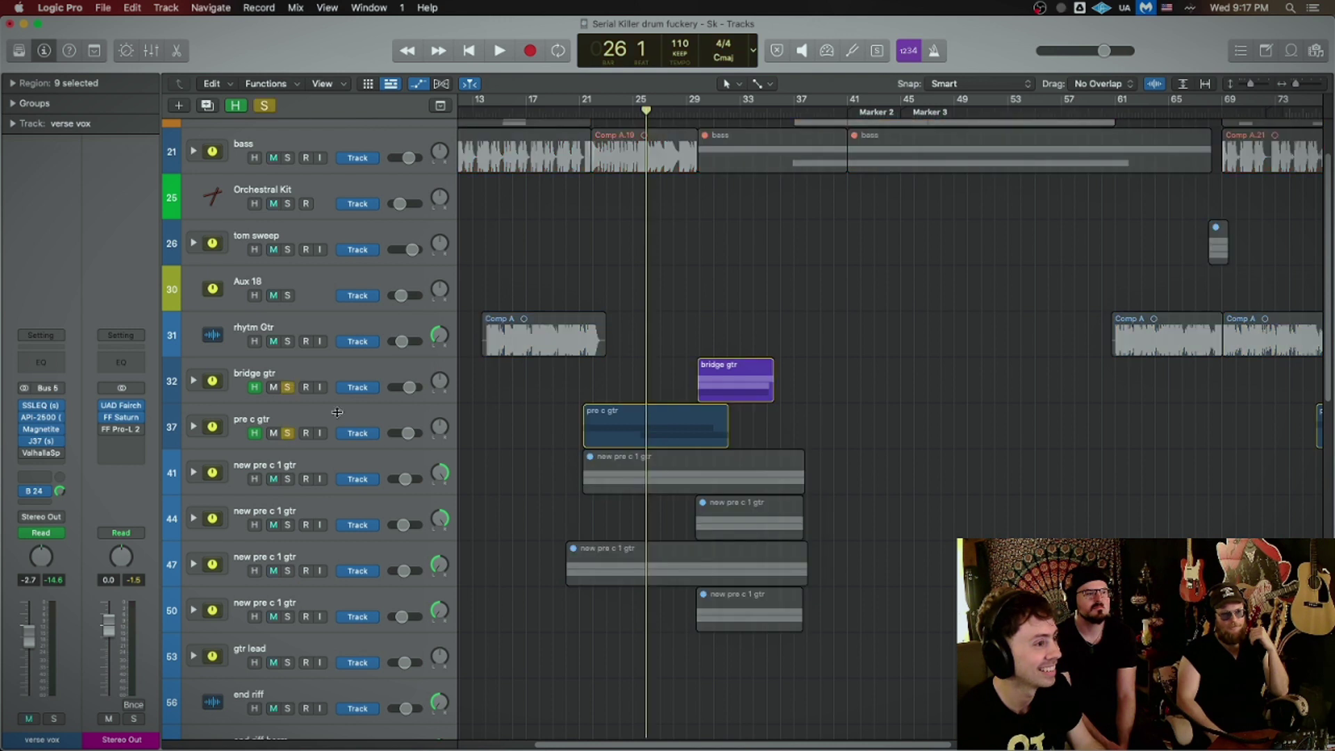
key(space)
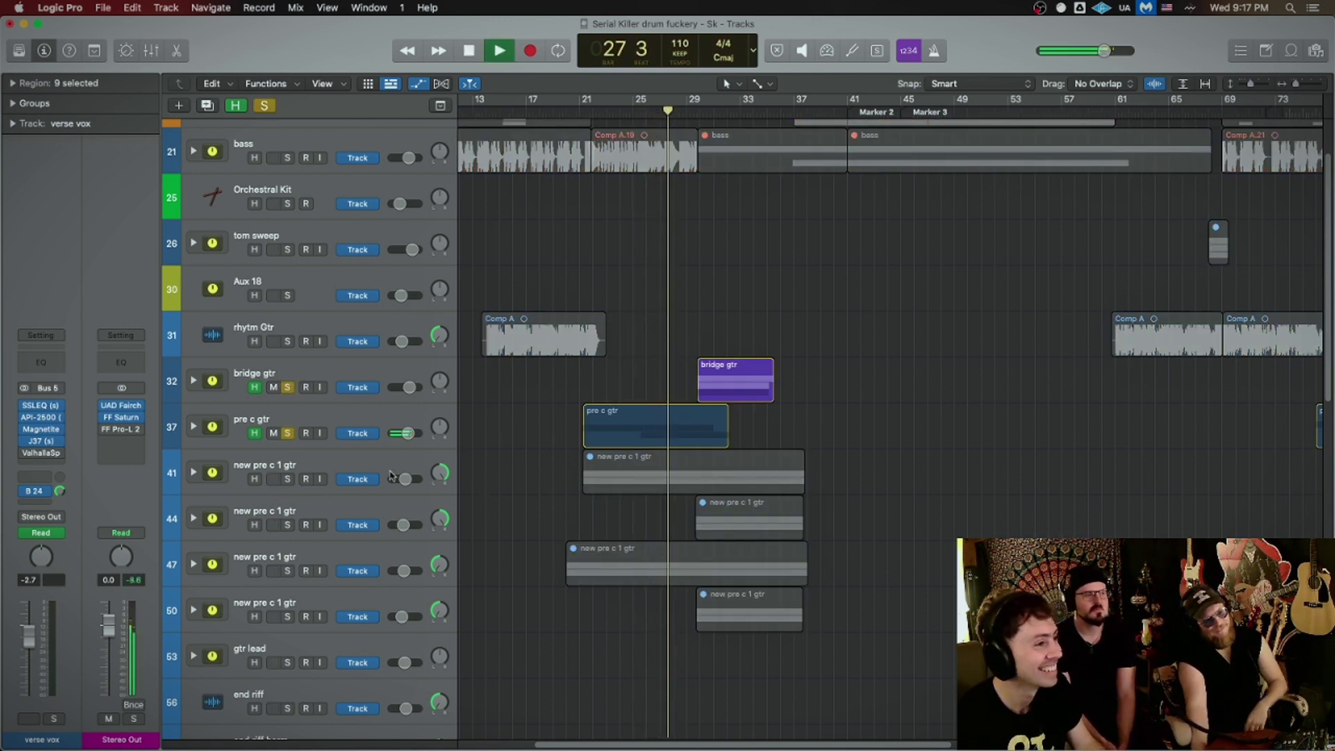
key(space)
alt+click(287, 386)
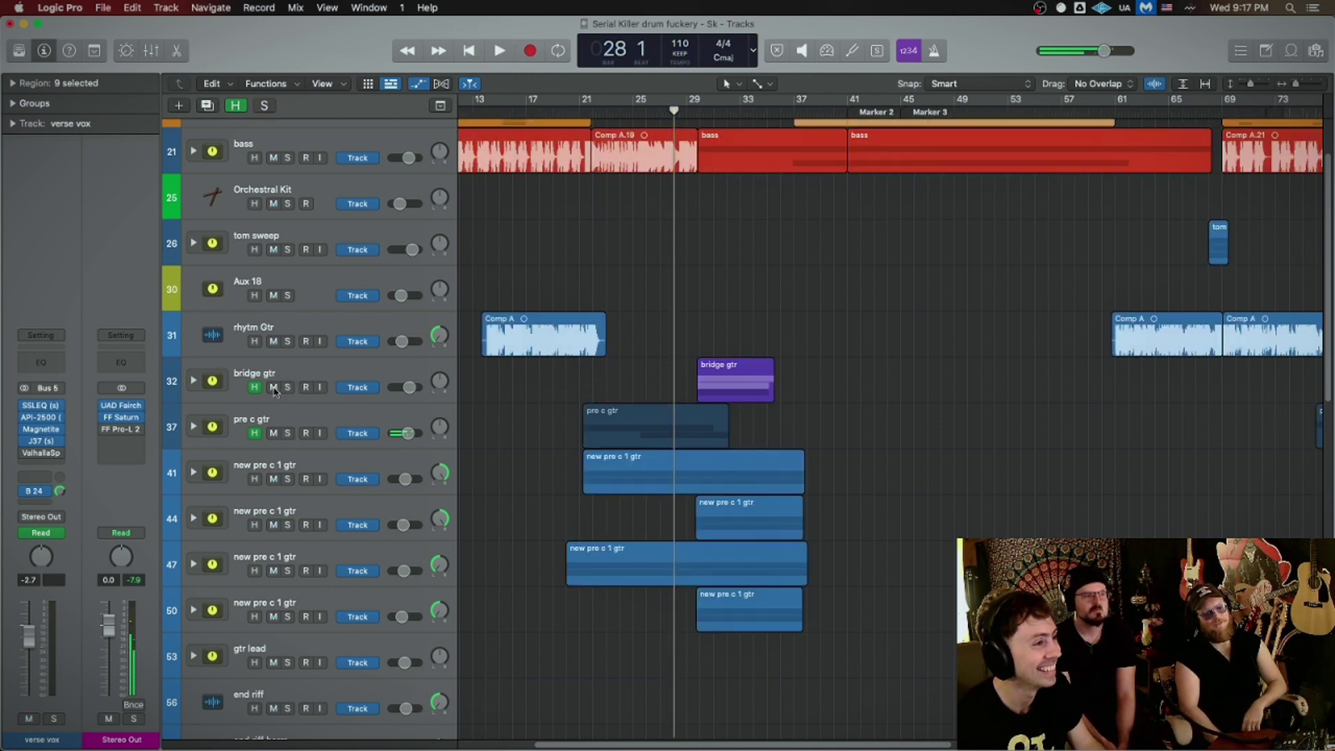
Step: Mute bridge gtr and pre c gtr, return to bar 23, and hide the hidden-marked tracks
drag(277, 387, 277, 435)
key(comma)
key(comma)
key(comma)
click(242, 108)
key(space)
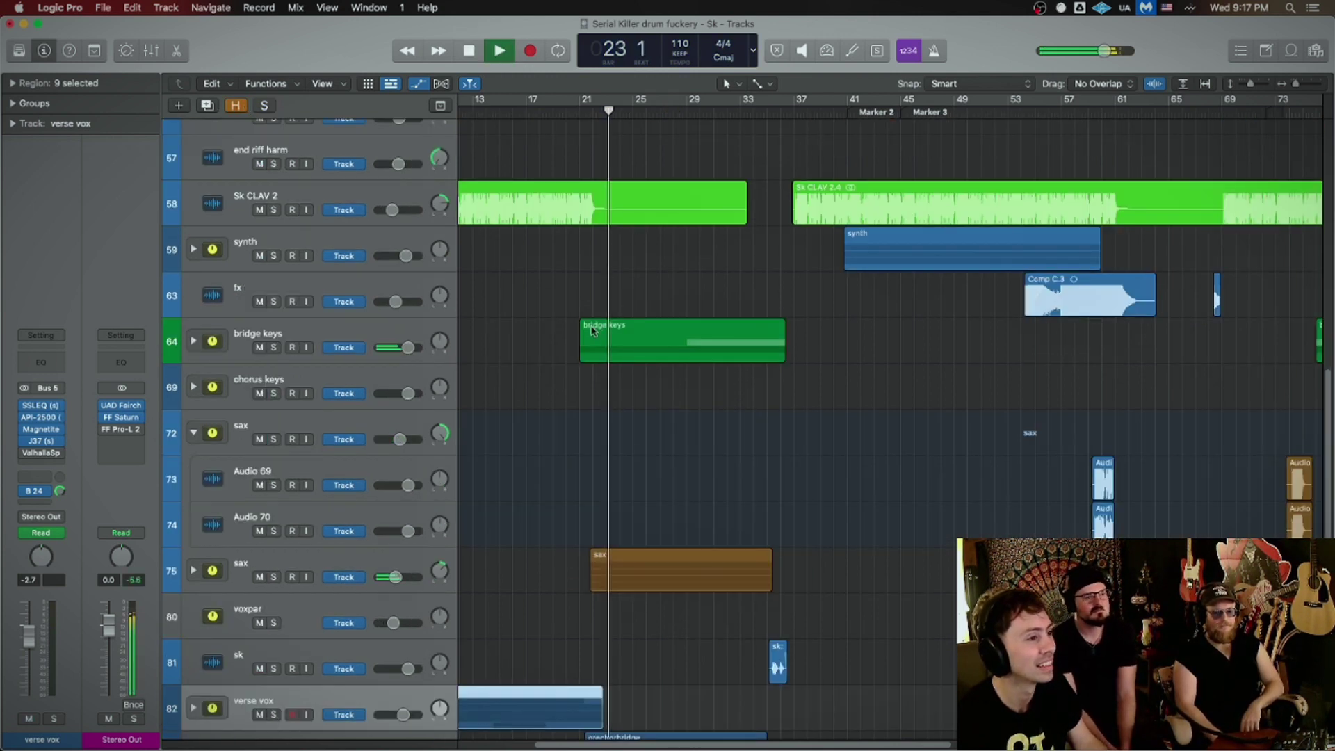
scroll(519, 451, down, 4)
key(space)
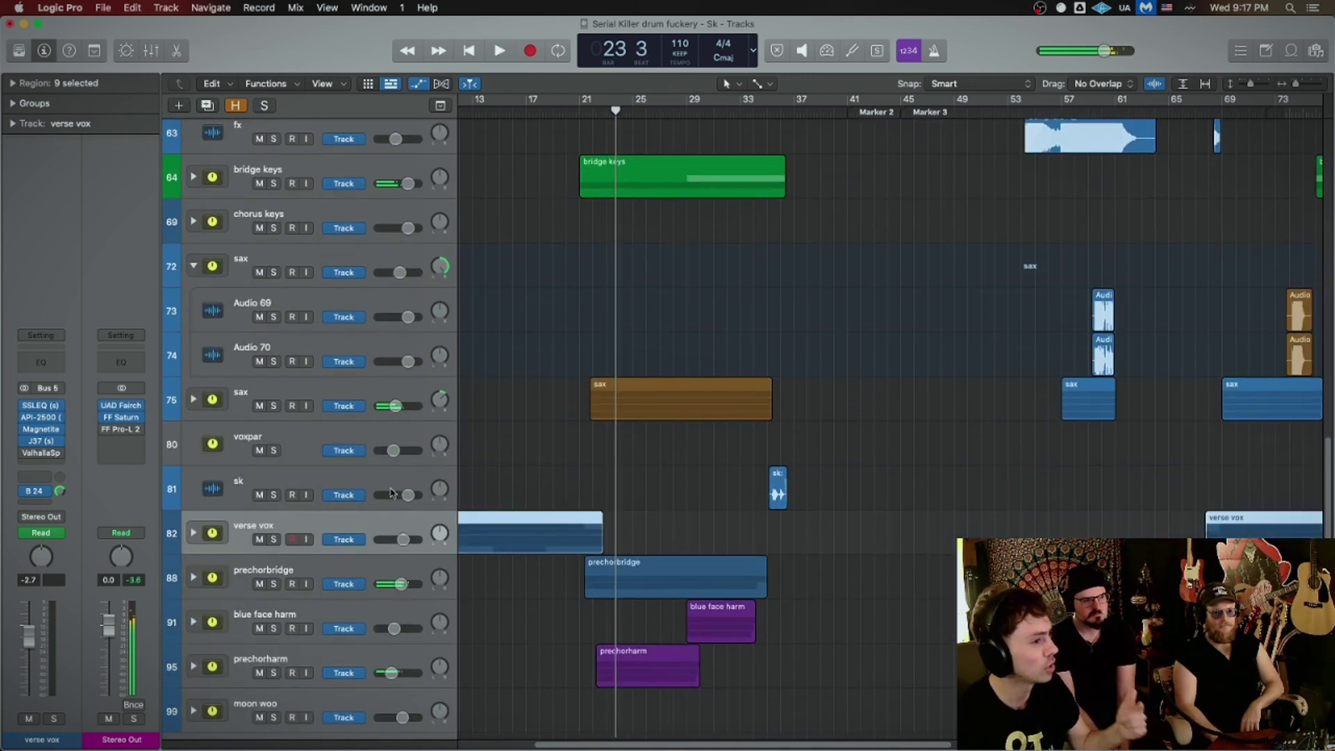
scroll(388, 496, down, 2)
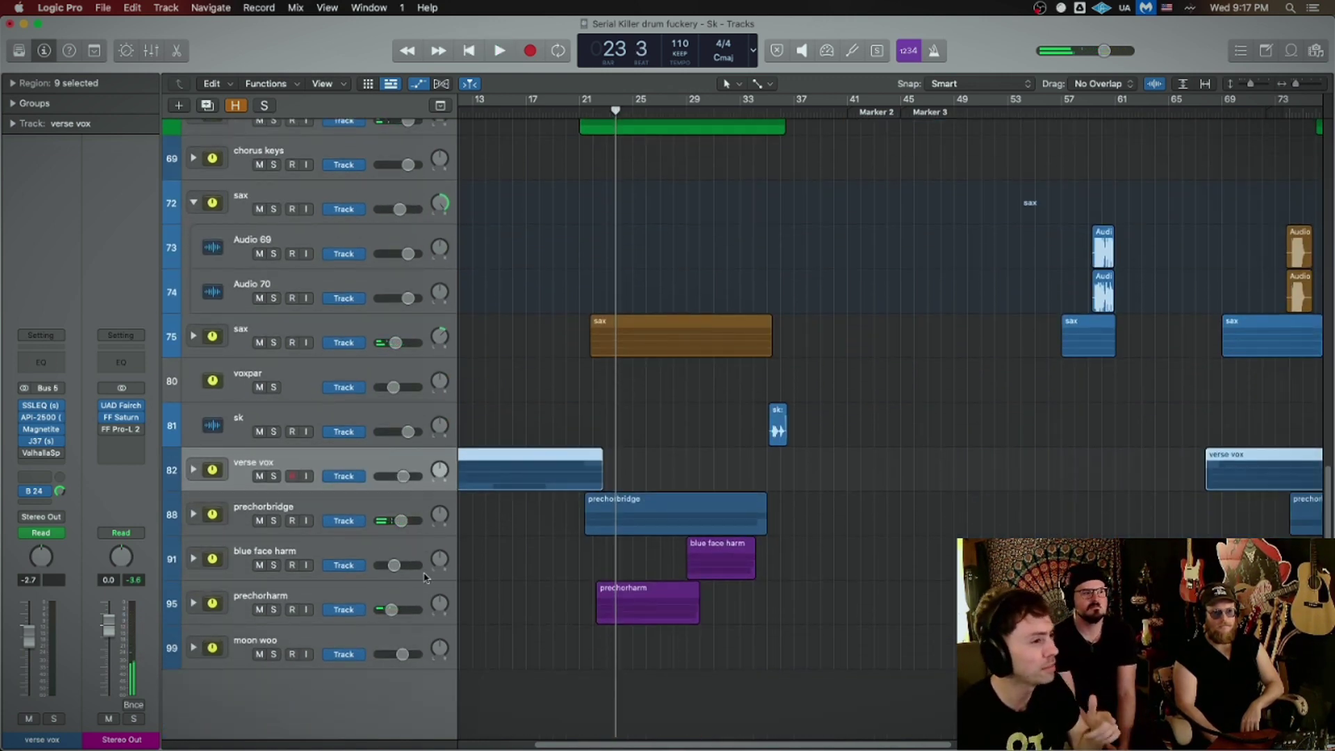
scroll(424, 577, up, 3)
scroll(428, 576, up, 2)
scroll(433, 574, up, 2)
scroll(444, 571, up, 2)
scroll(445, 570, up, 2)
scroll(445, 568, up, 4)
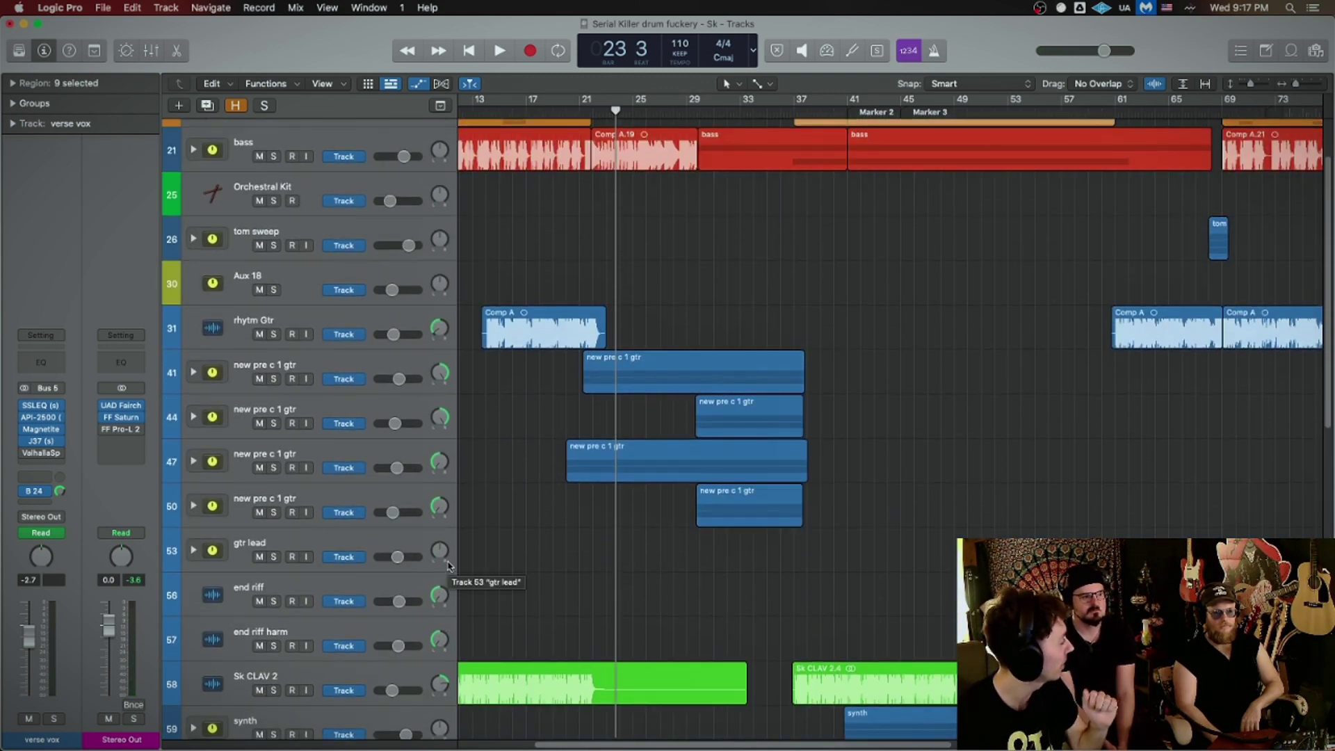
scroll(490, 521, up, 1)
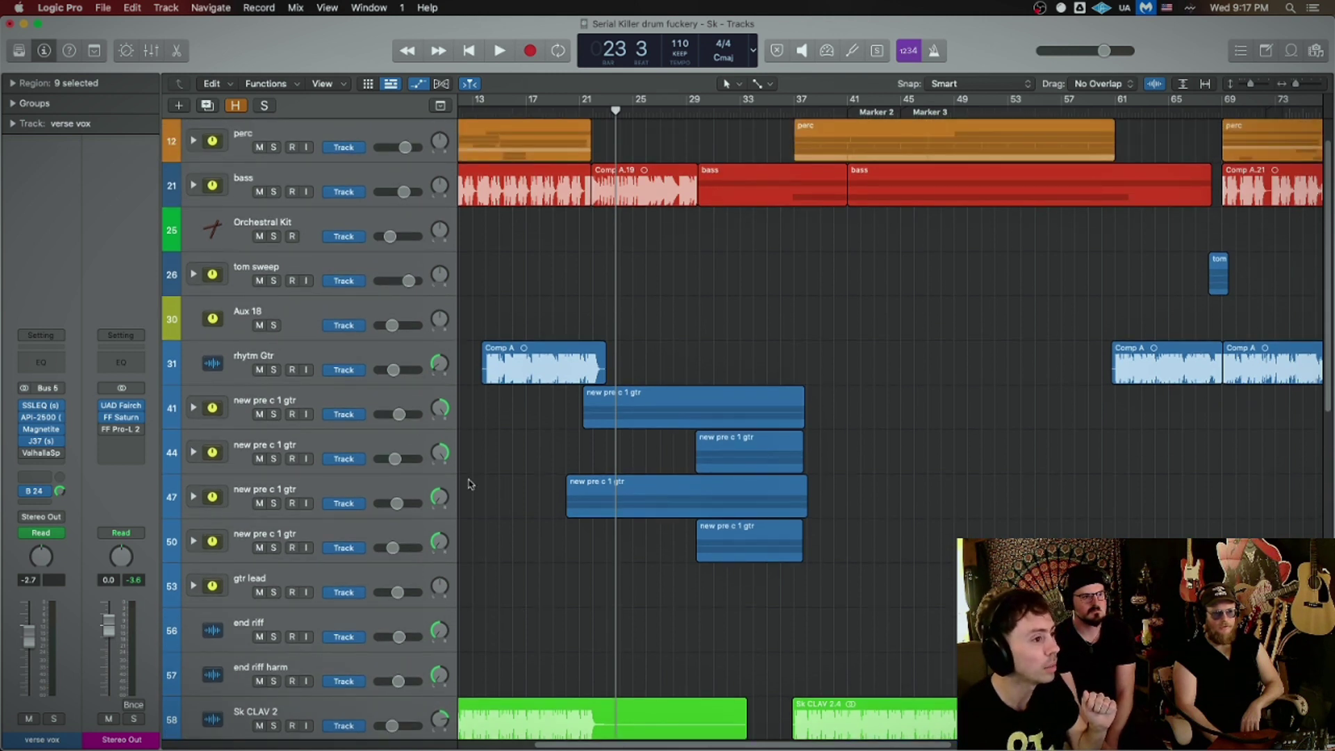
drag(275, 415, 275, 591)
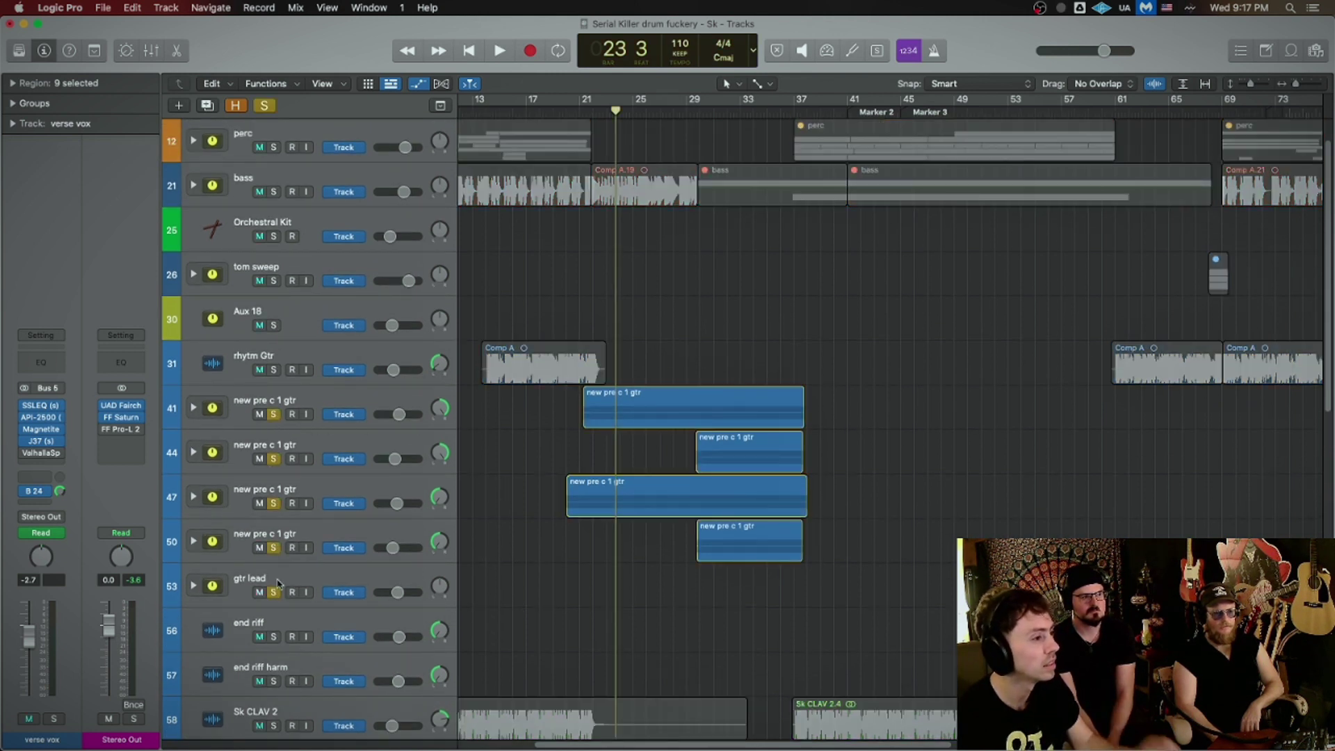
key(space)
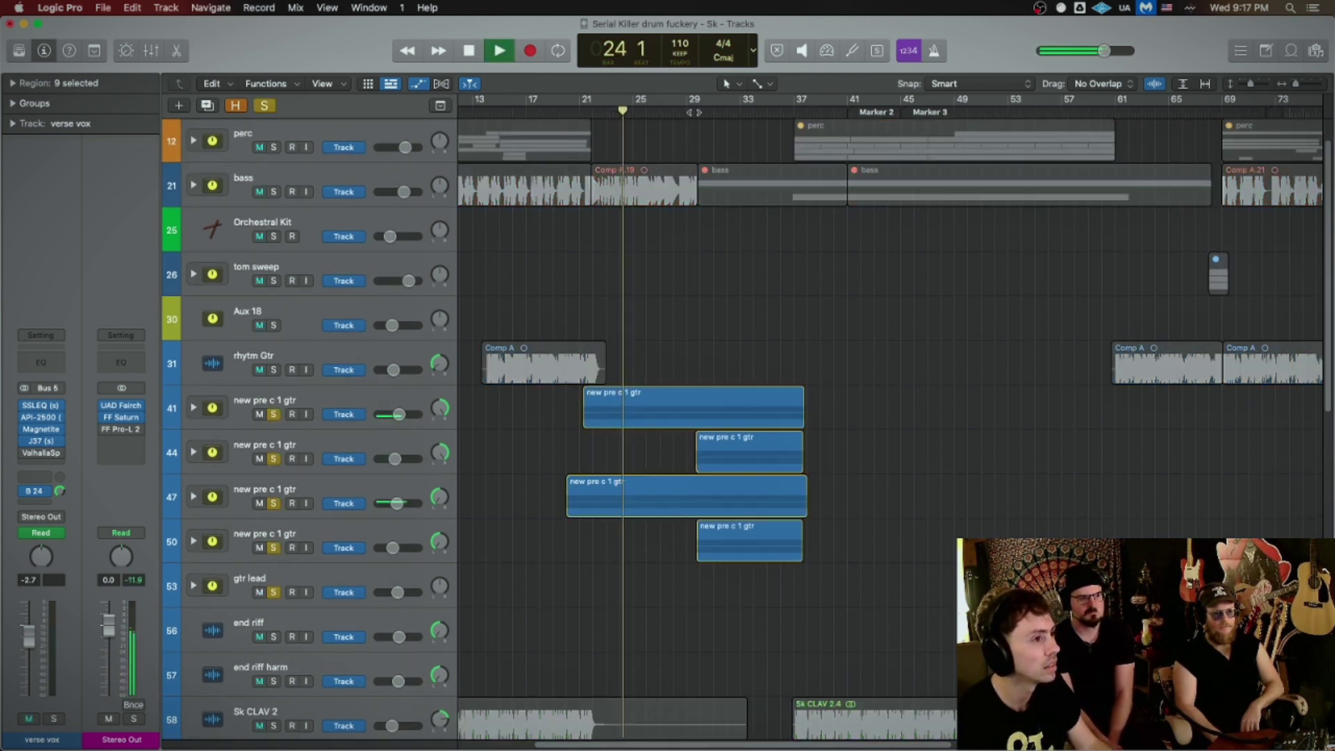
click(692, 113)
key(space)
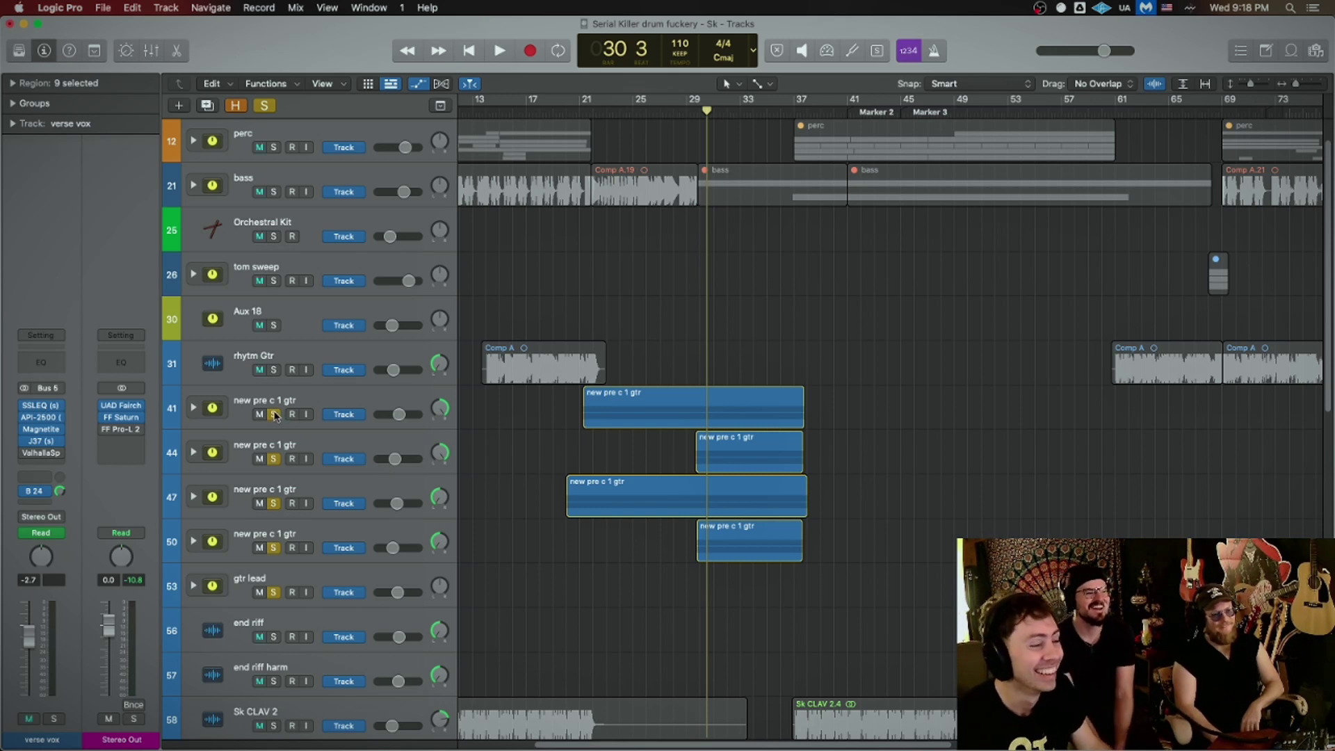
drag(274, 415, 274, 594)
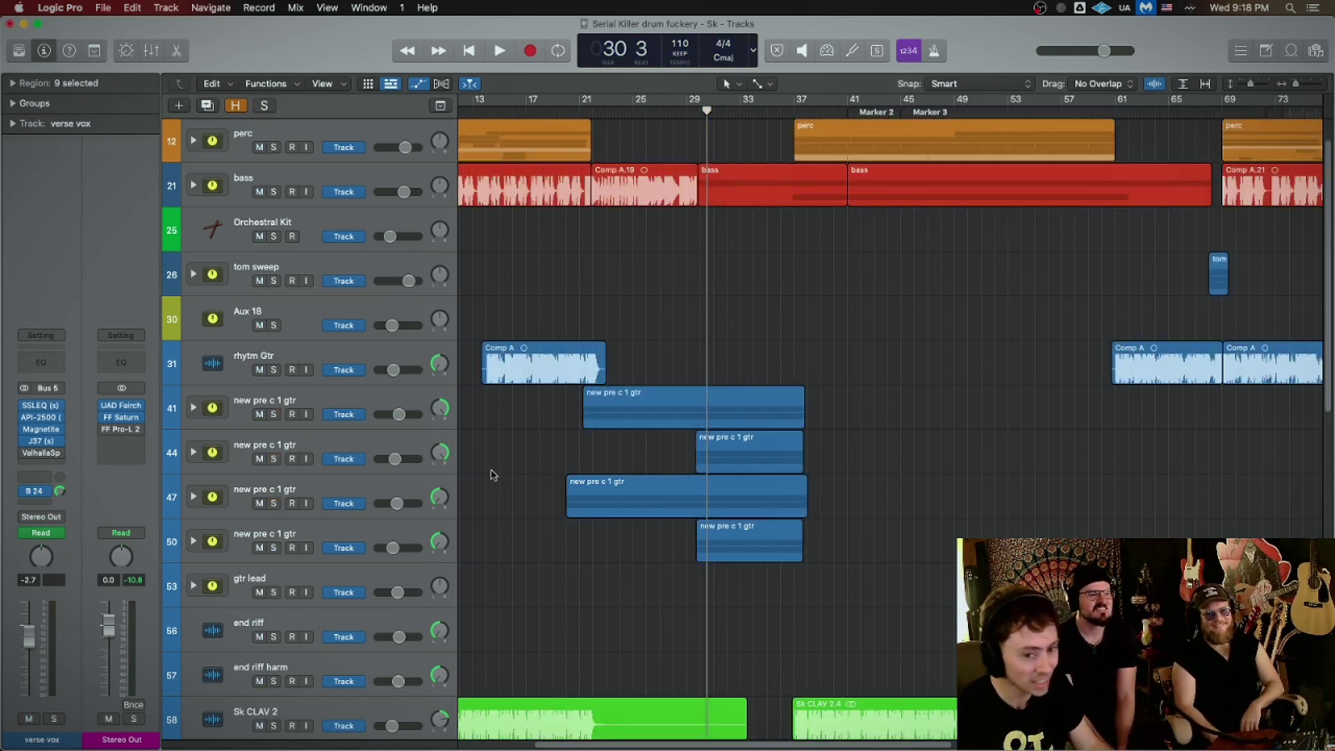
drag(656, 114, 628, 113)
scroll(536, 385, down, 5)
scroll(564, 392, down, 5)
scroll(572, 397, down, 1)
Step: Expand the sax track stack, play the sax soloed, then clear solos and stop
click(350, 334)
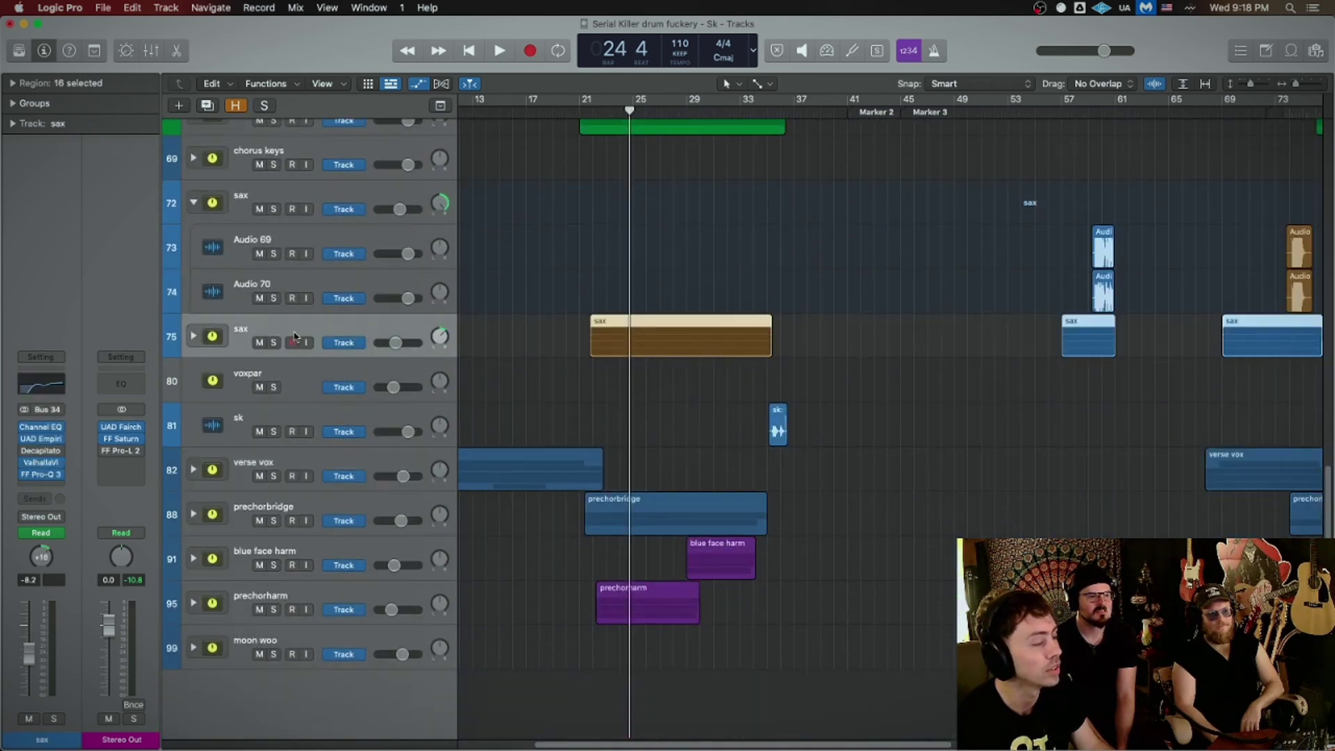
click(192, 336)
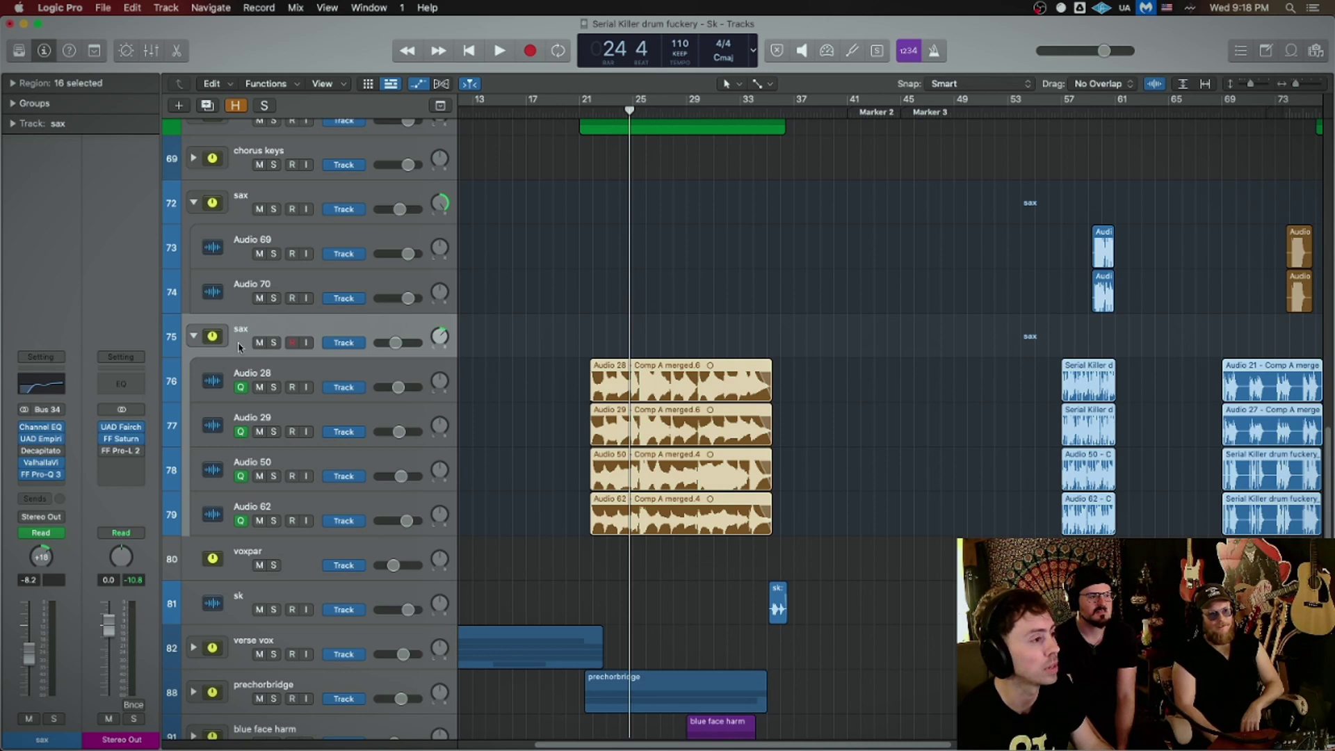
click(273, 344)
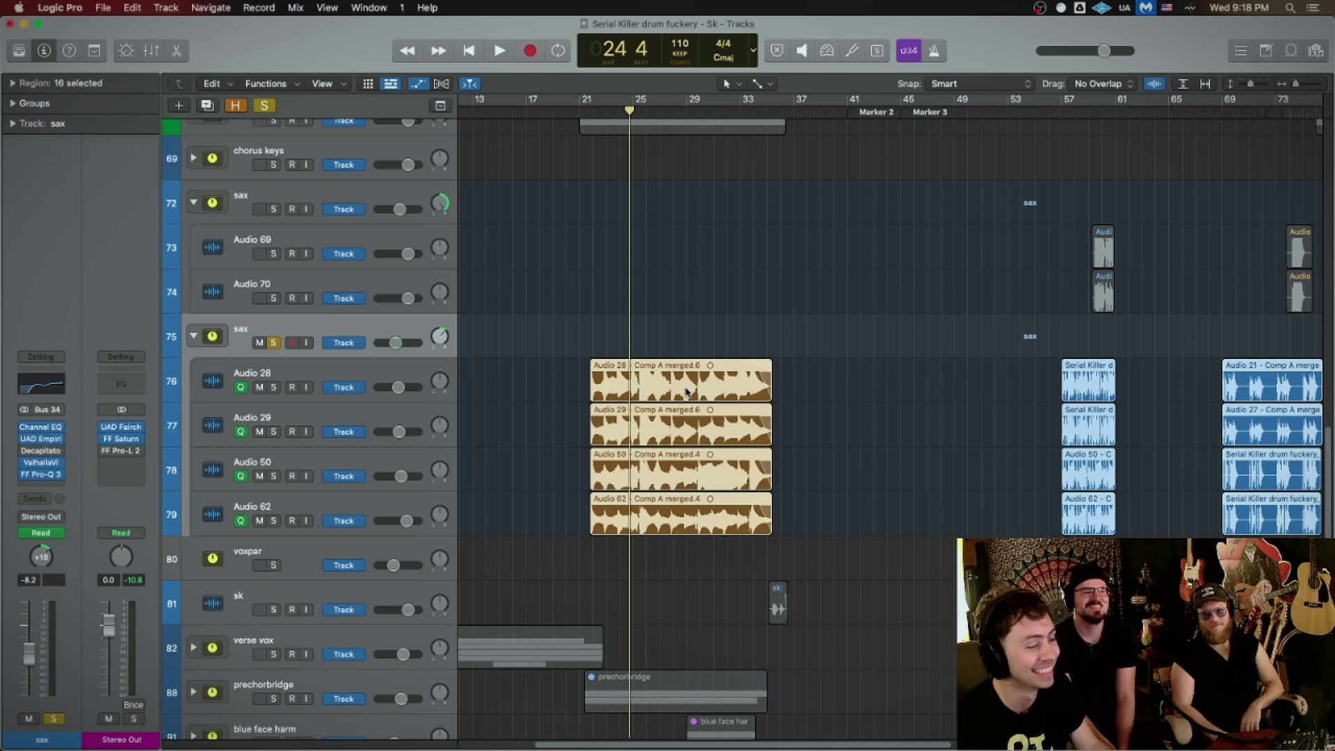
key(space)
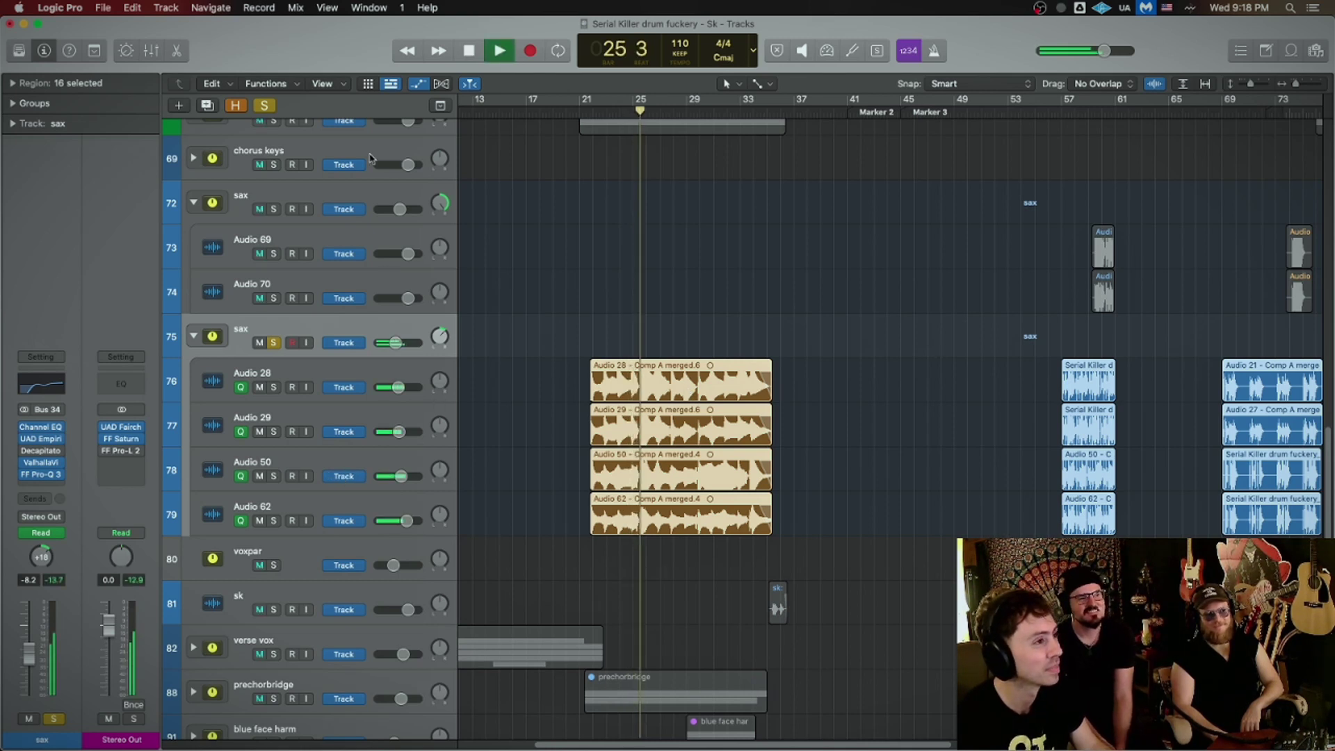
click(264, 106)
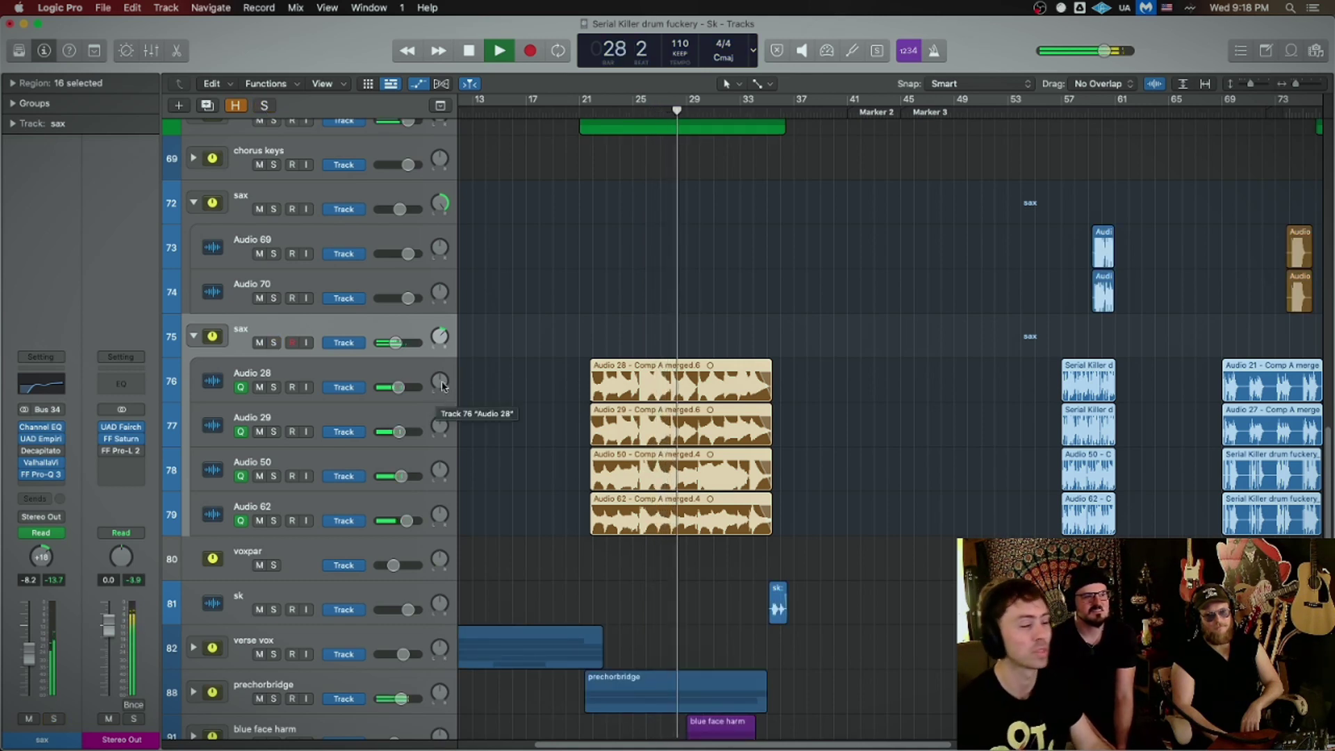
key(space)
scroll(527, 508, down, 3)
scroll(528, 509, down, 2)
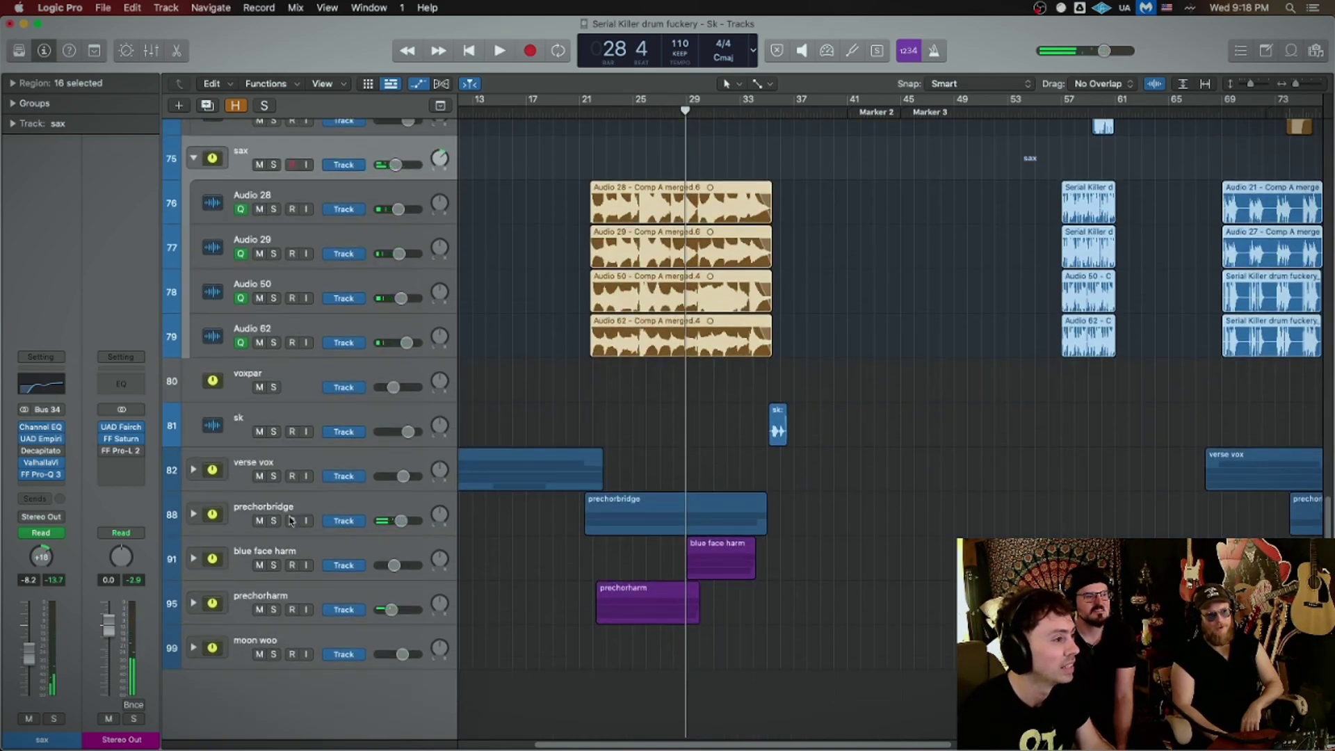
Step: Play the prechorbridge, blue face harm and prechorharm tracks soloed from bar 26, then unsolo them
drag(277, 524, 284, 632)
click(653, 107)
key(space)
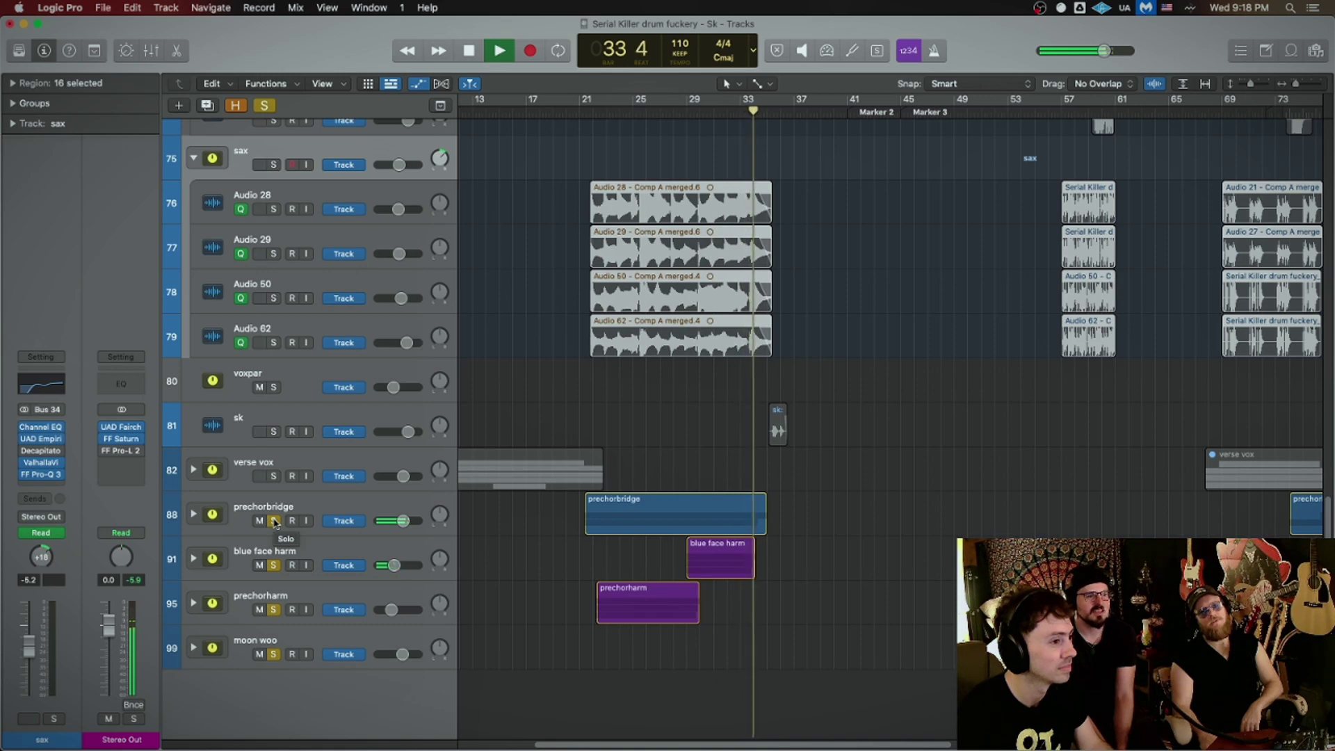
drag(274, 522, 276, 566)
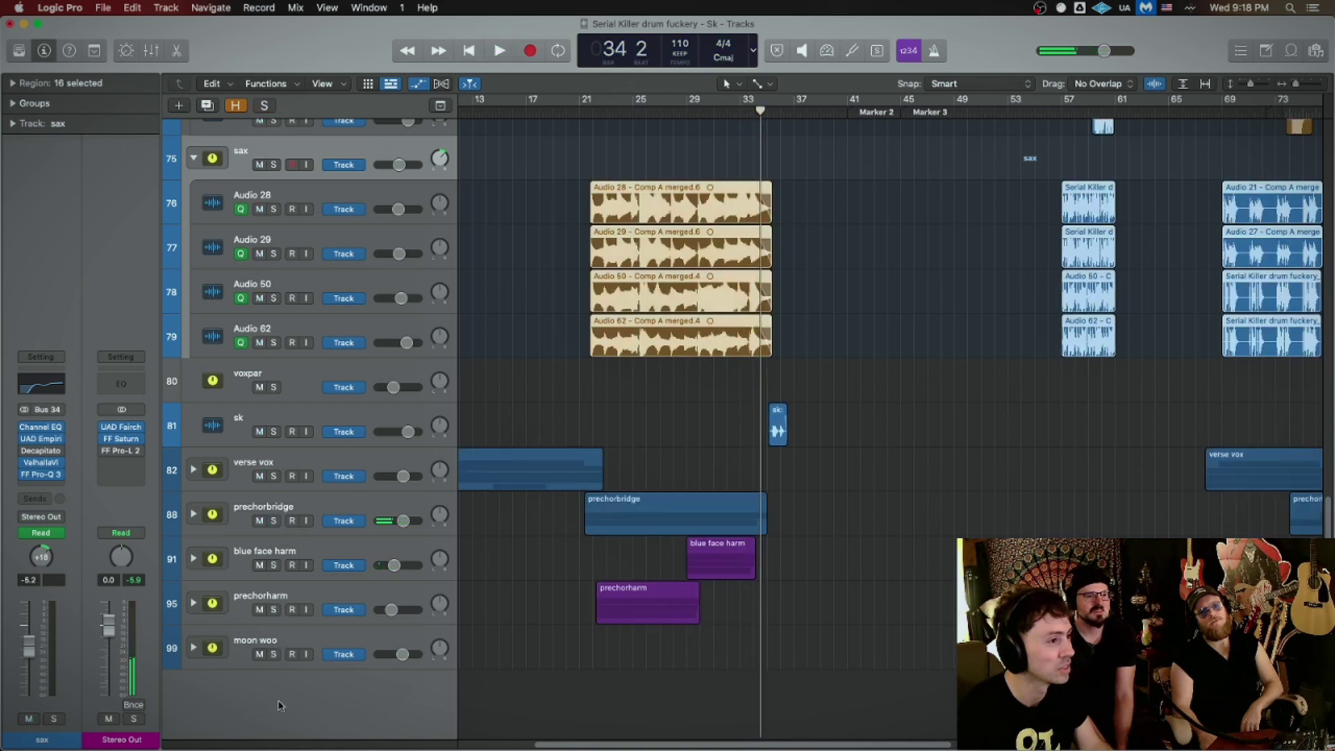
scroll(687, 489, up, 5)
scroll(687, 488, up, 8)
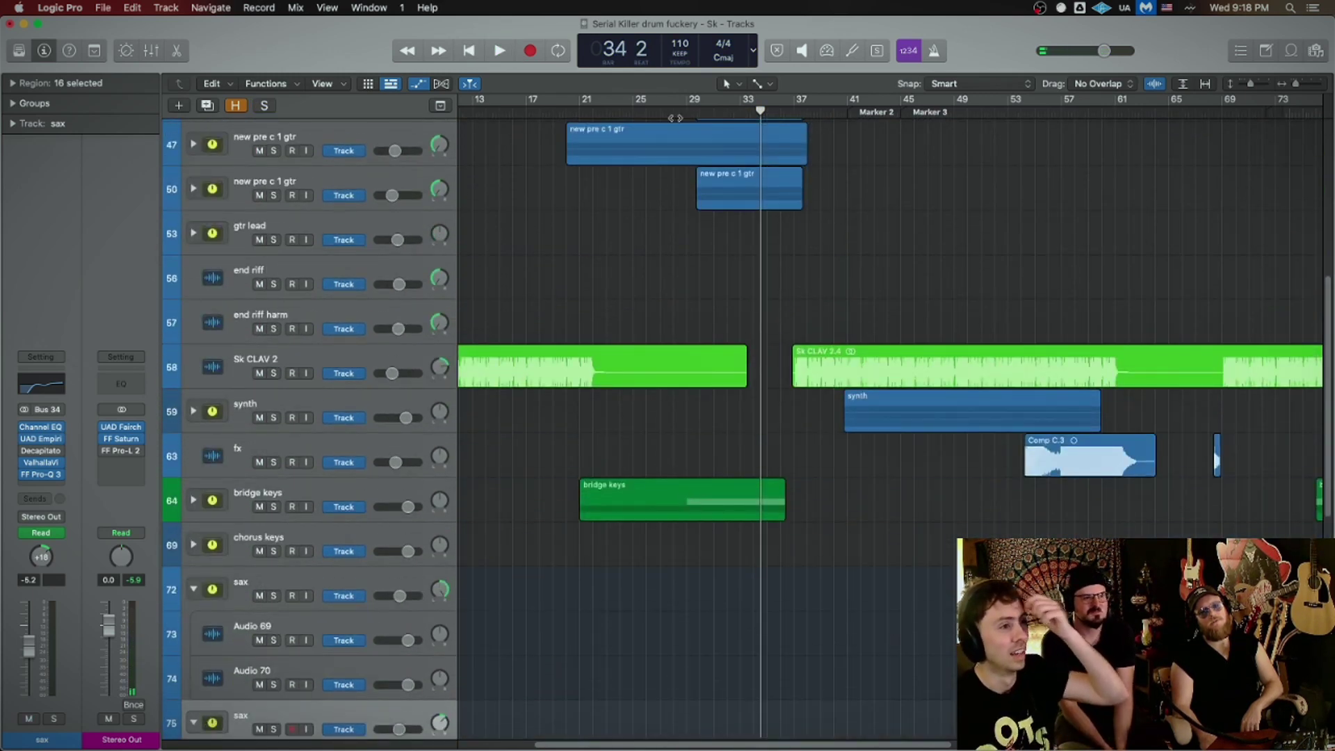
Step: Return the playhead to bar 23 and expand the bridge keys track stack
drag(760, 136, 605, 138)
click(288, 494)
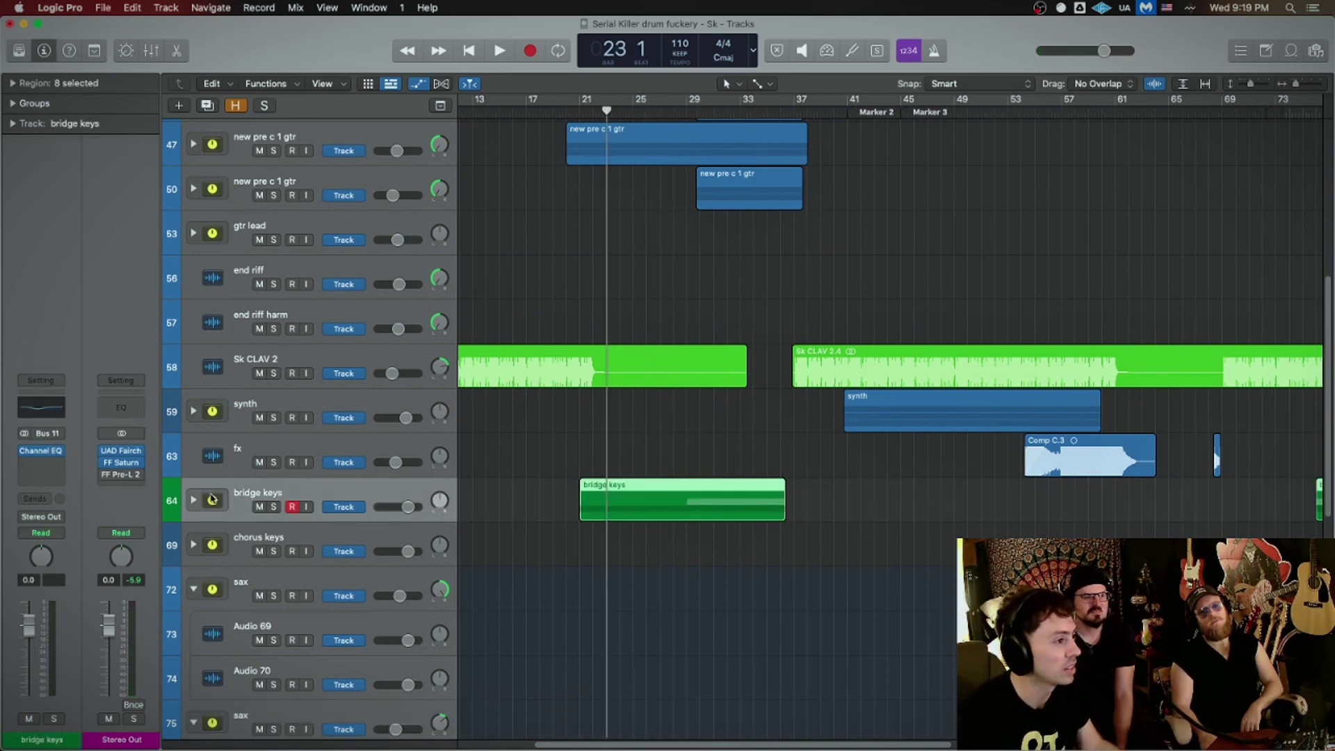
click(194, 500)
scroll(316, 466, down, 1)
click(669, 230)
scroll(668, 229, down, 3)
Step: Solo the lower Bright Synth Strings track and play it from bar 21
drag(601, 131, 586, 117)
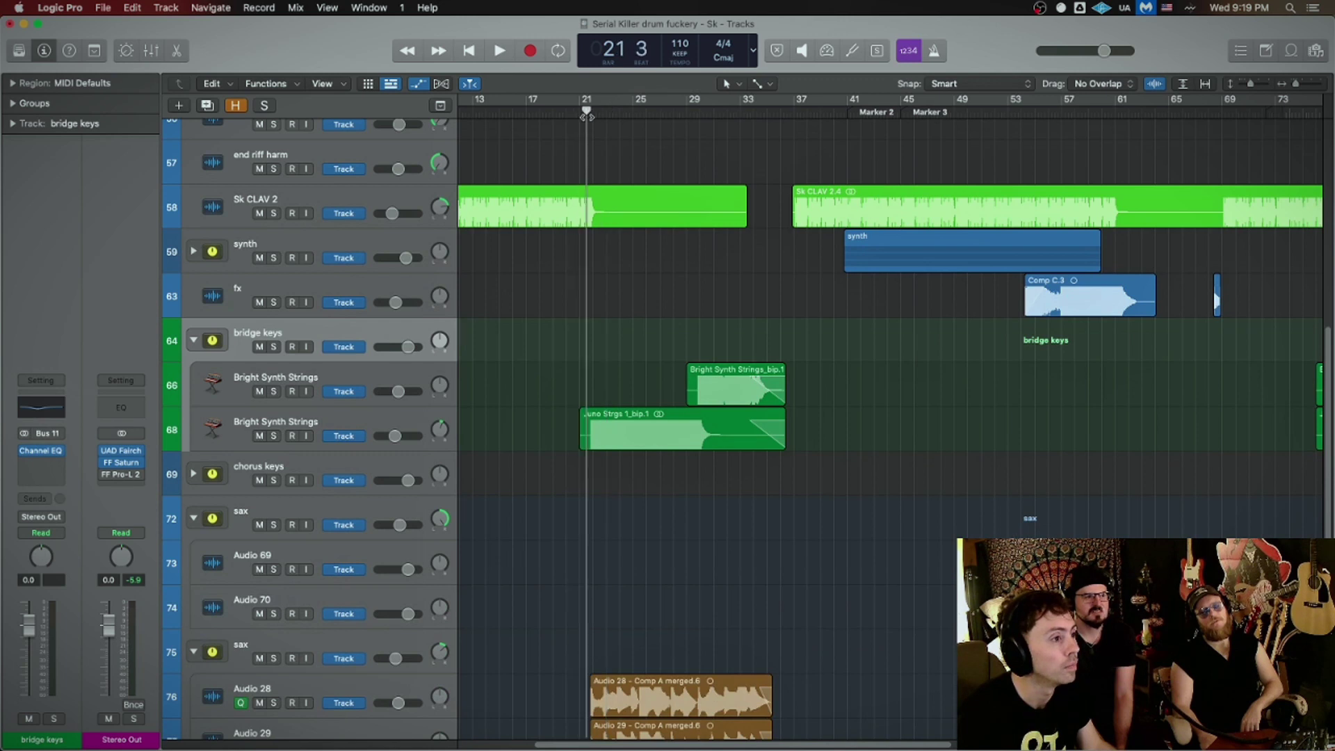
click(279, 419)
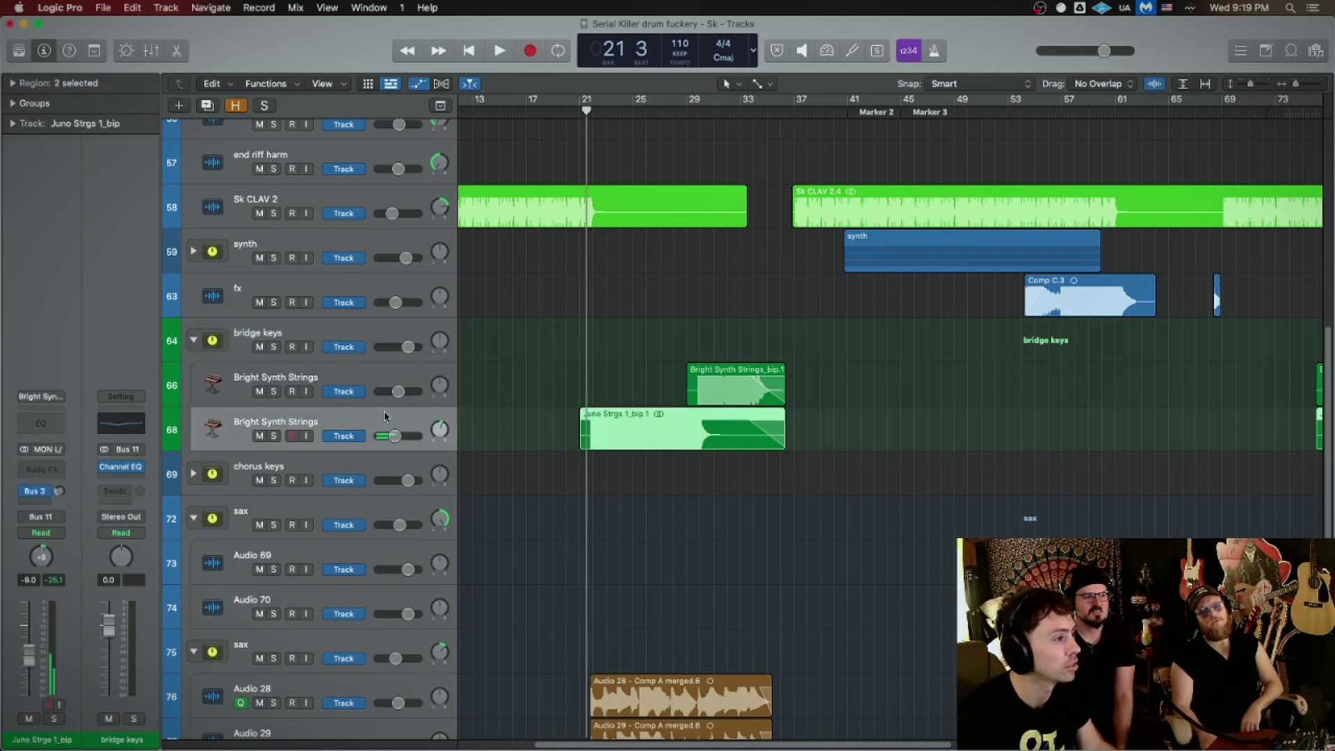
click(273, 435)
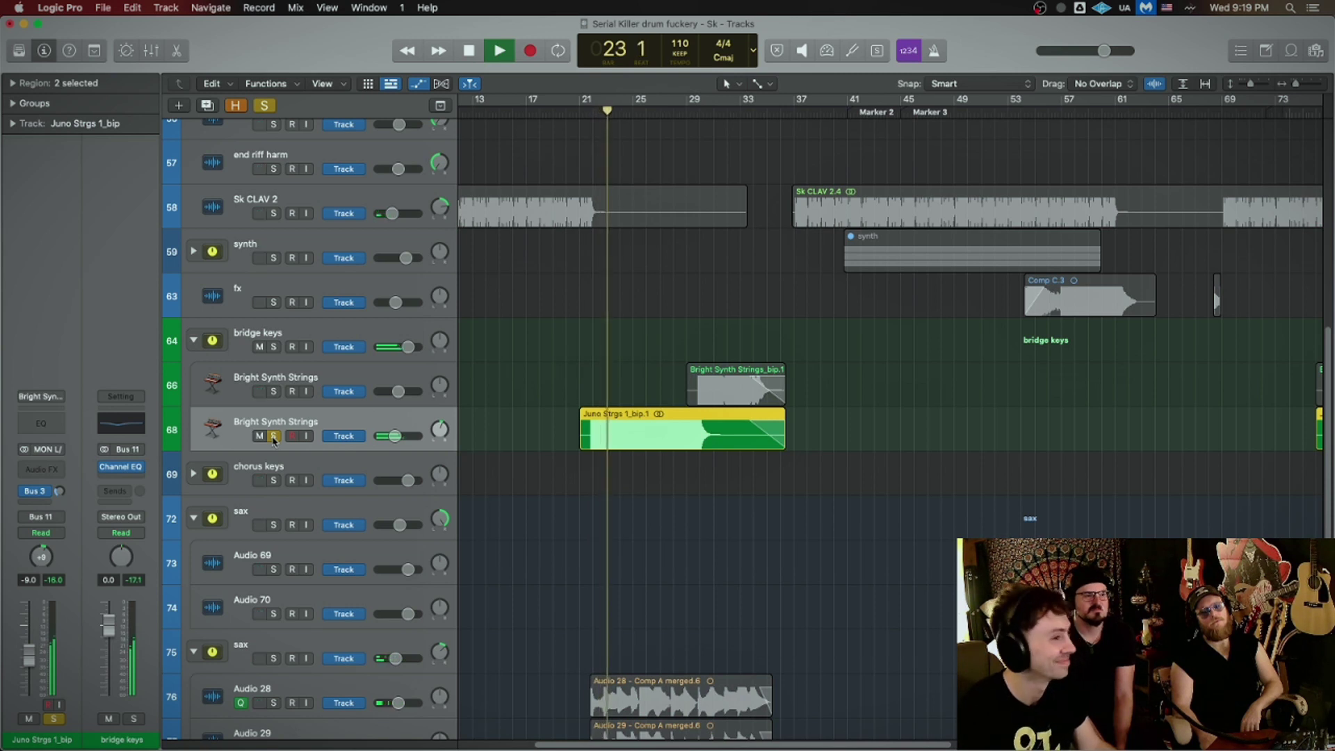
key(space)
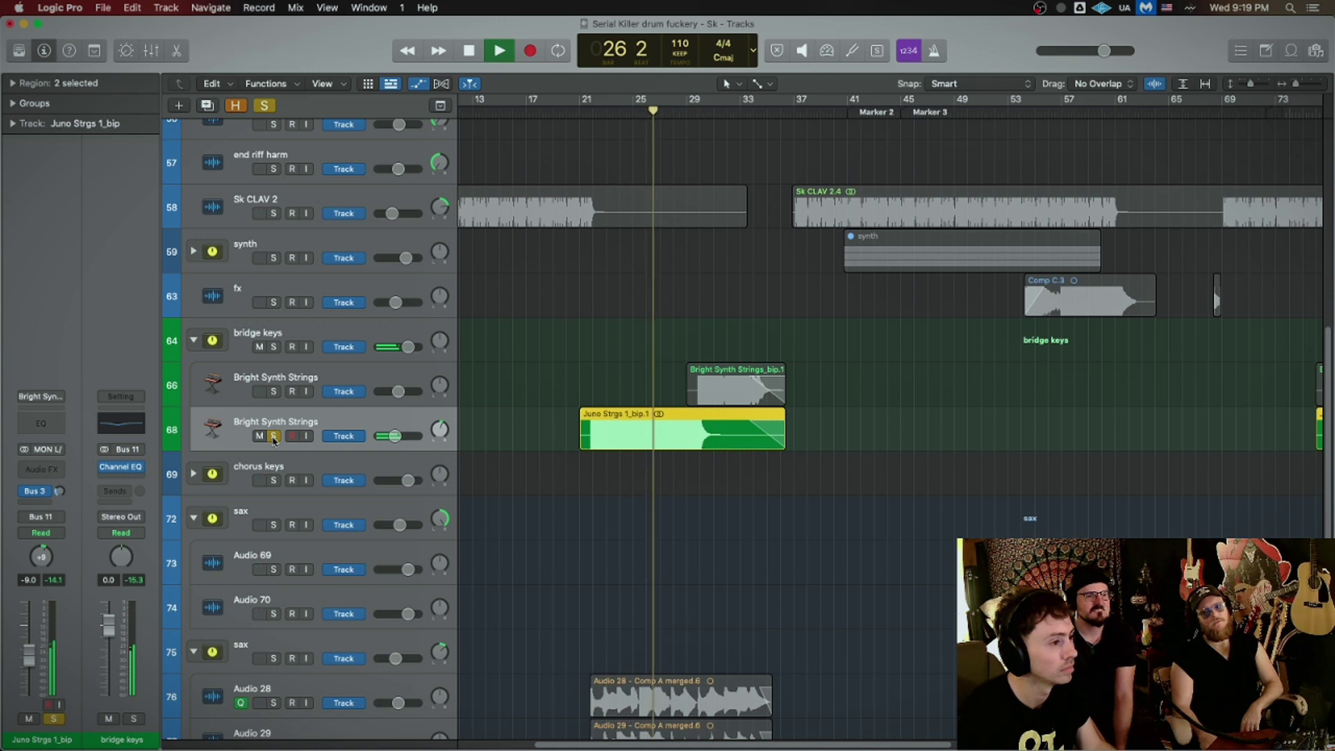
key(space)
Step: Add the upper Bright Synth Strings to the solo, jump to bar 30, and unsolo the lower strings
click(273, 391)
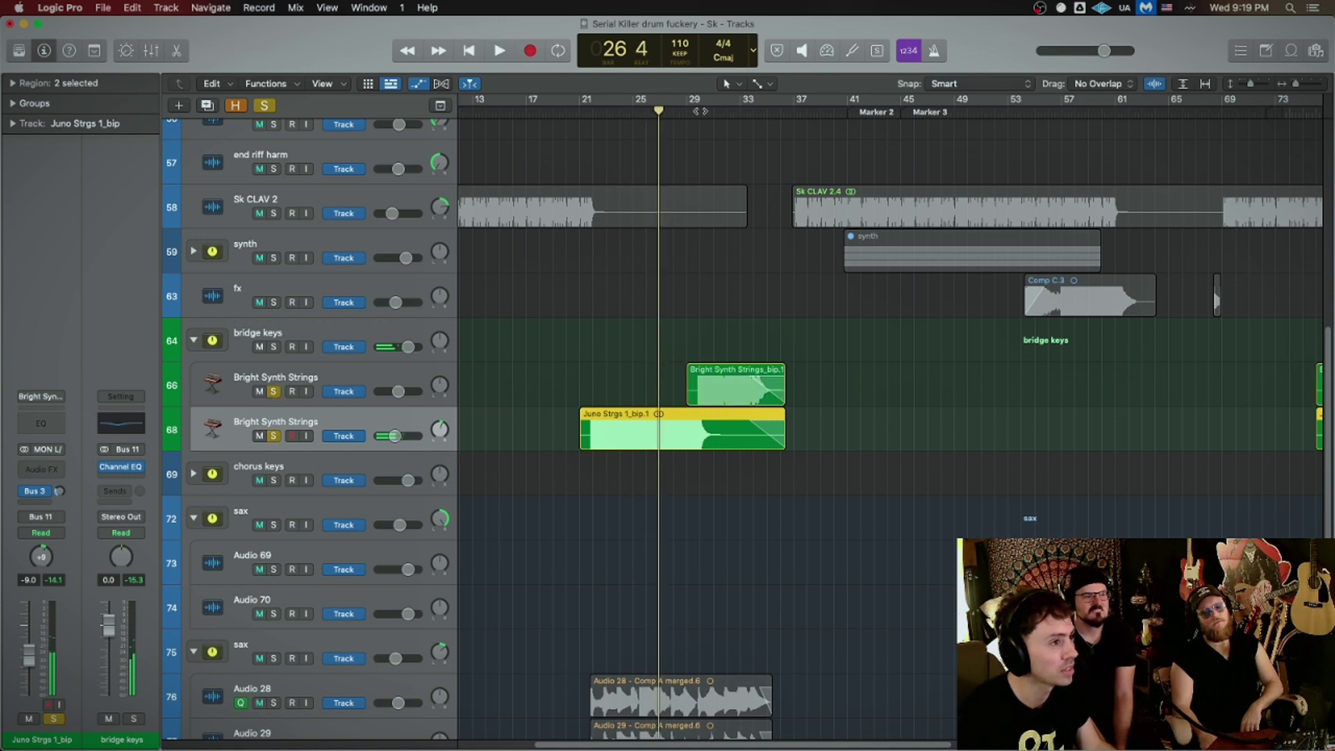
drag(694, 111, 700, 110)
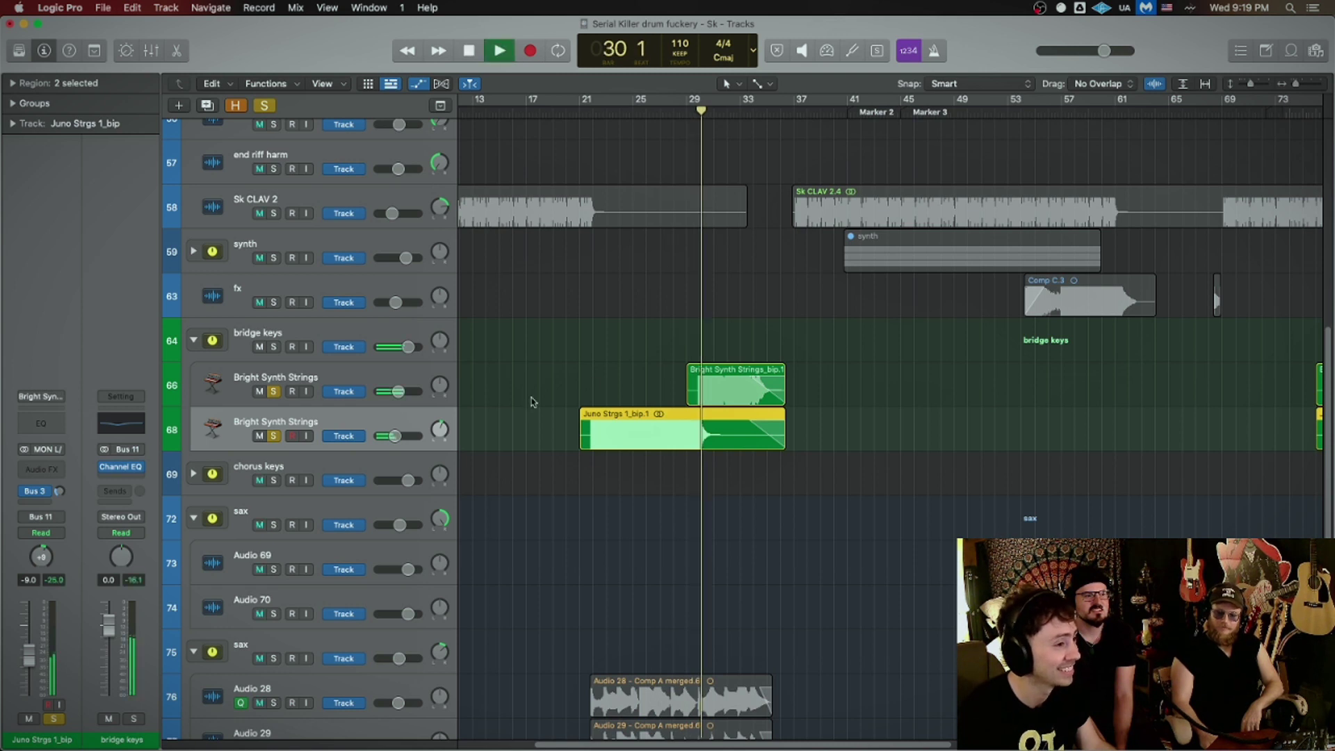
click(273, 436)
click(274, 436)
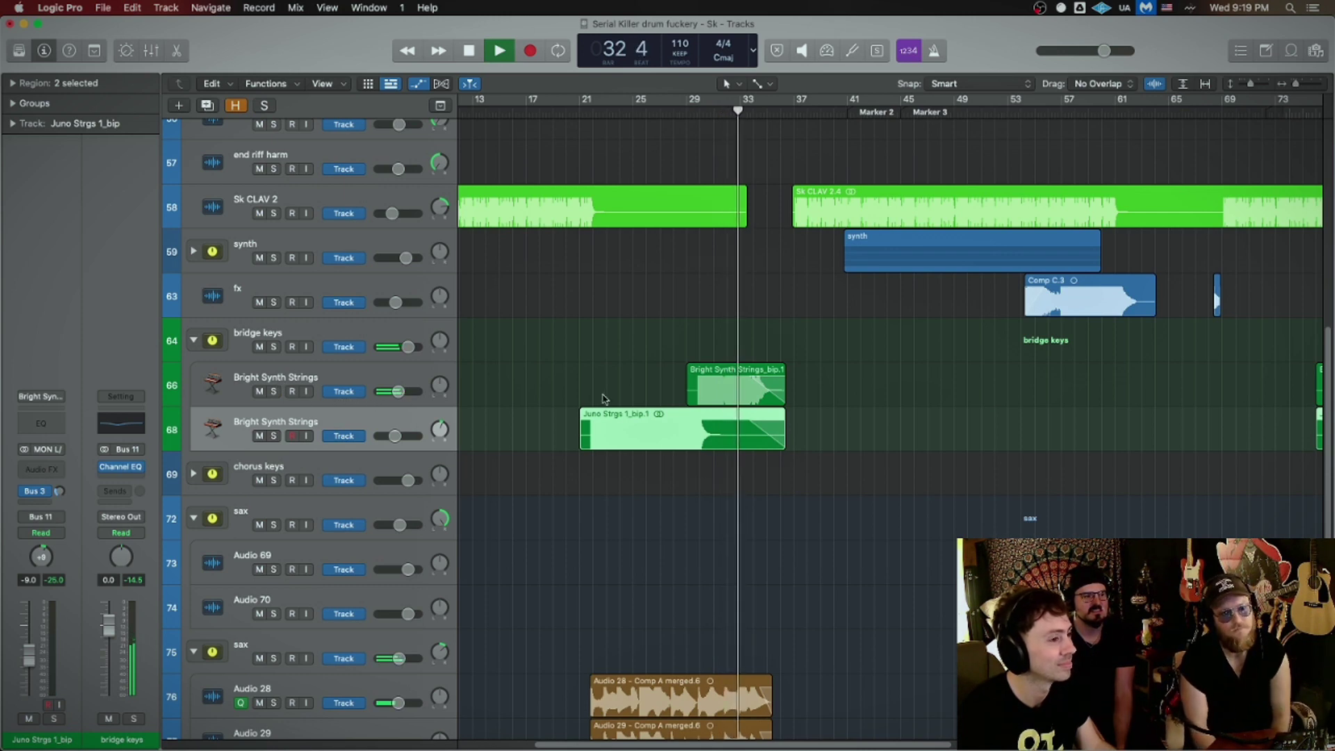
scroll(626, 461, up, 5)
scroll(627, 462, up, 5)
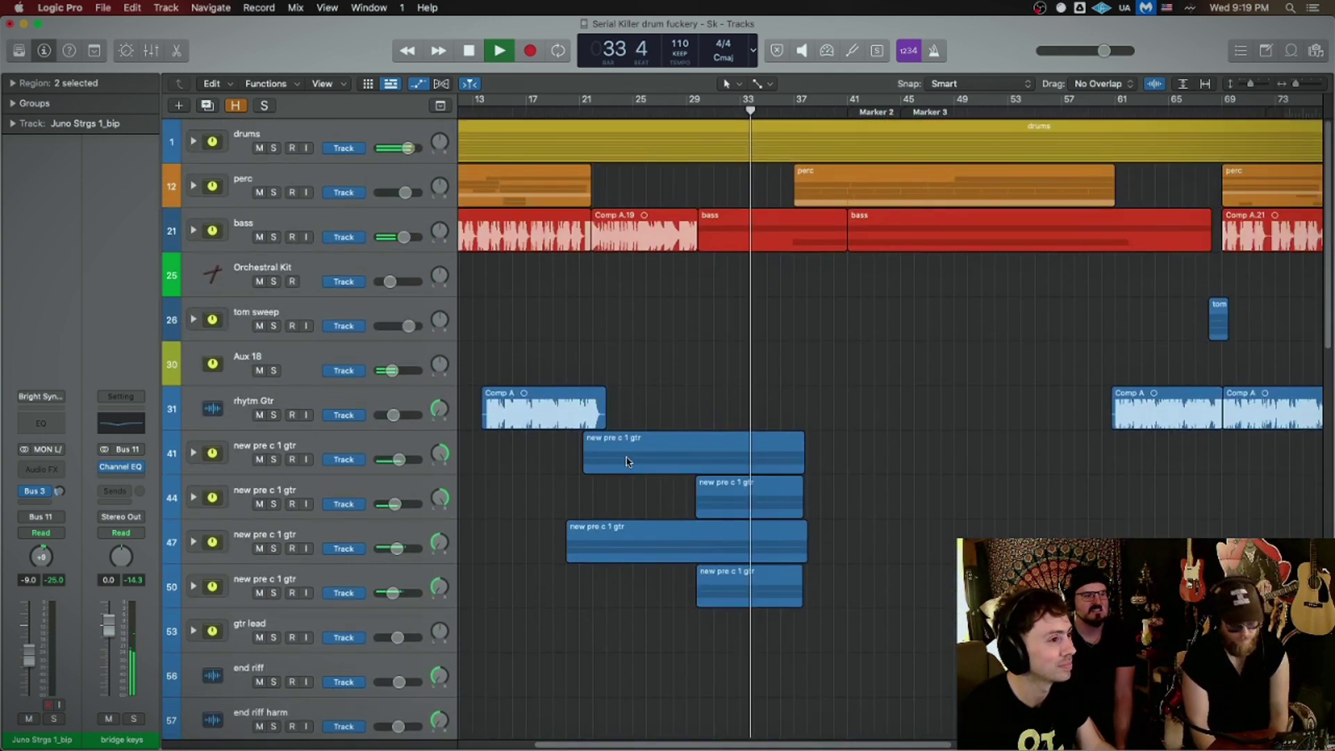
scroll(626, 461, down, 5)
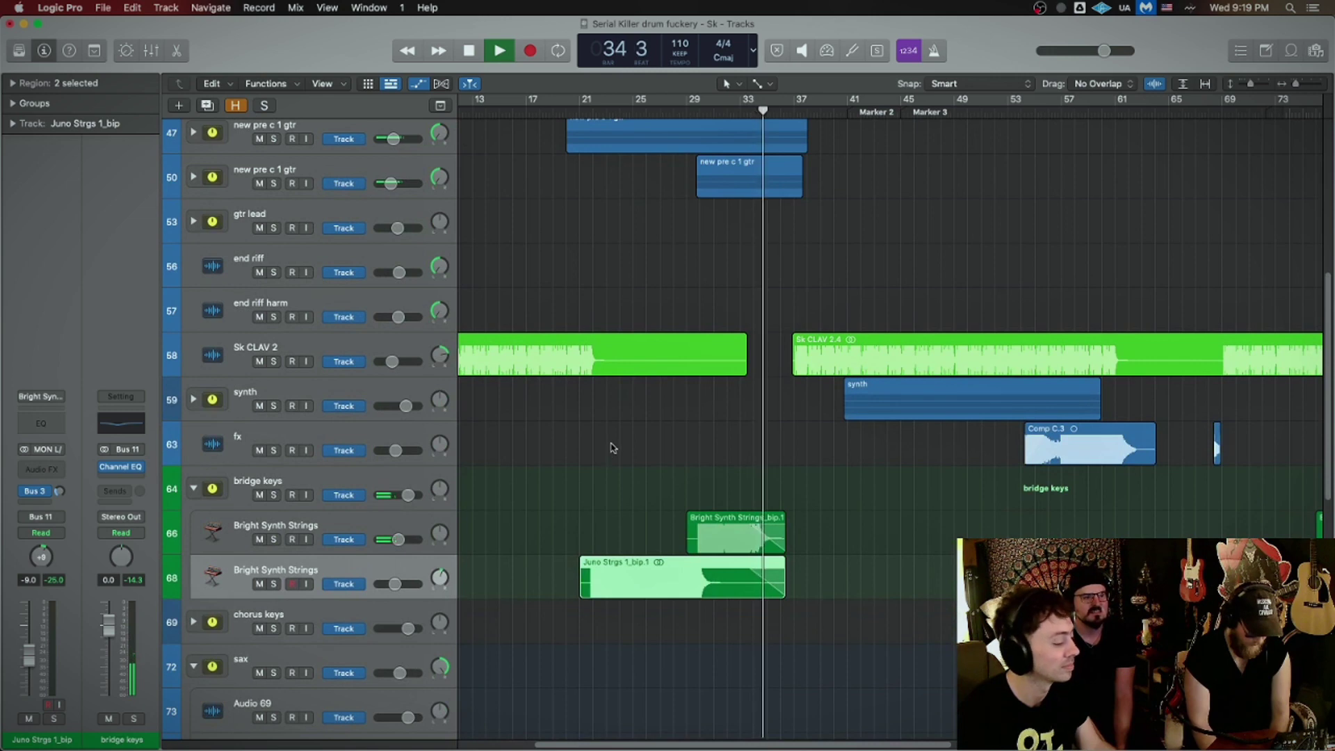
scroll(661, 448, up, 3)
scroll(650, 446, up, 3)
Step: Scrub the playhead back to bar 33
drag(774, 114, 739, 111)
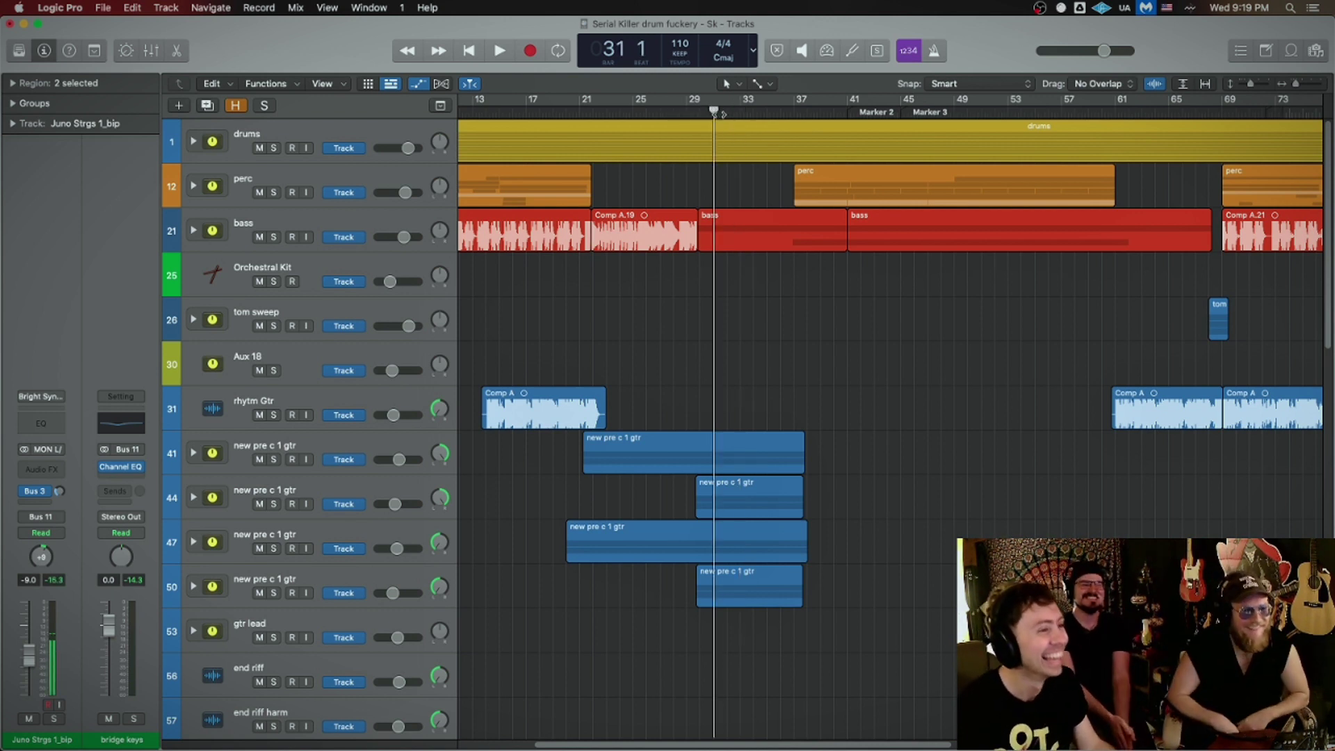
drag(718, 117, 740, 113)
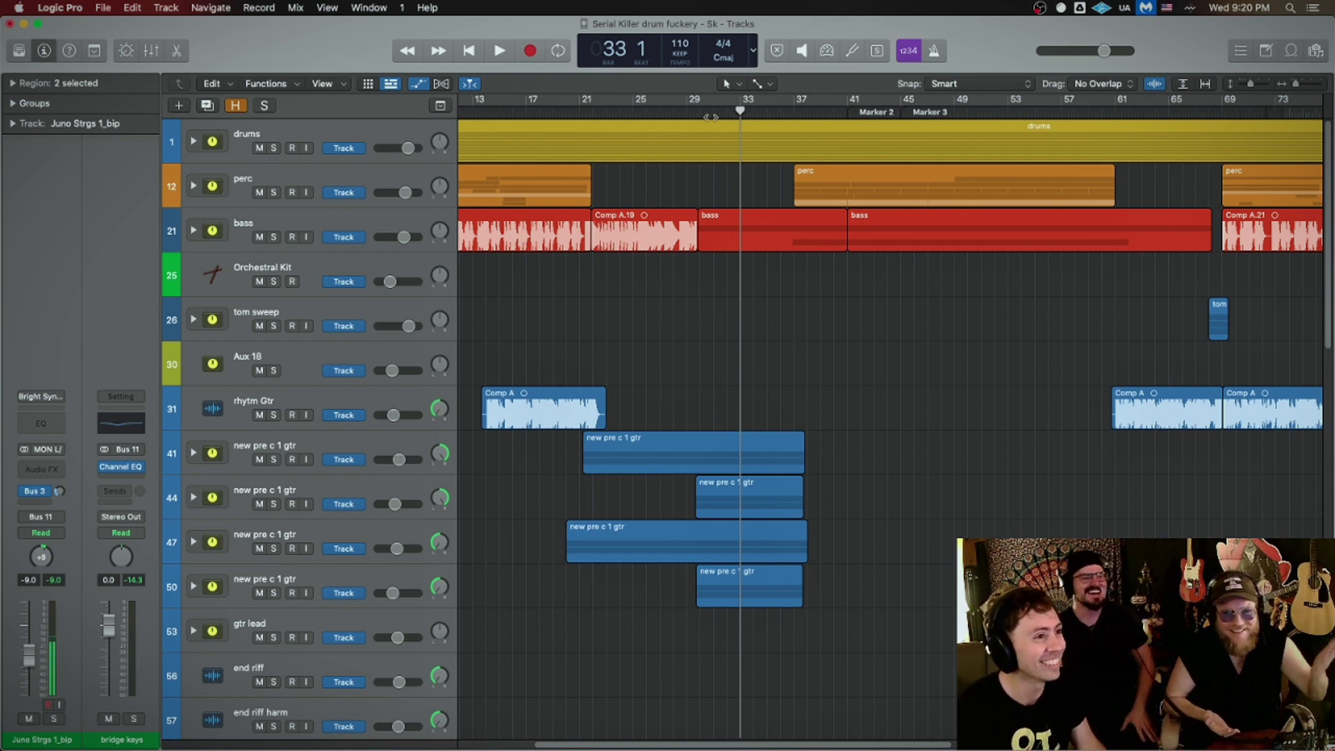
drag(717, 117, 743, 115)
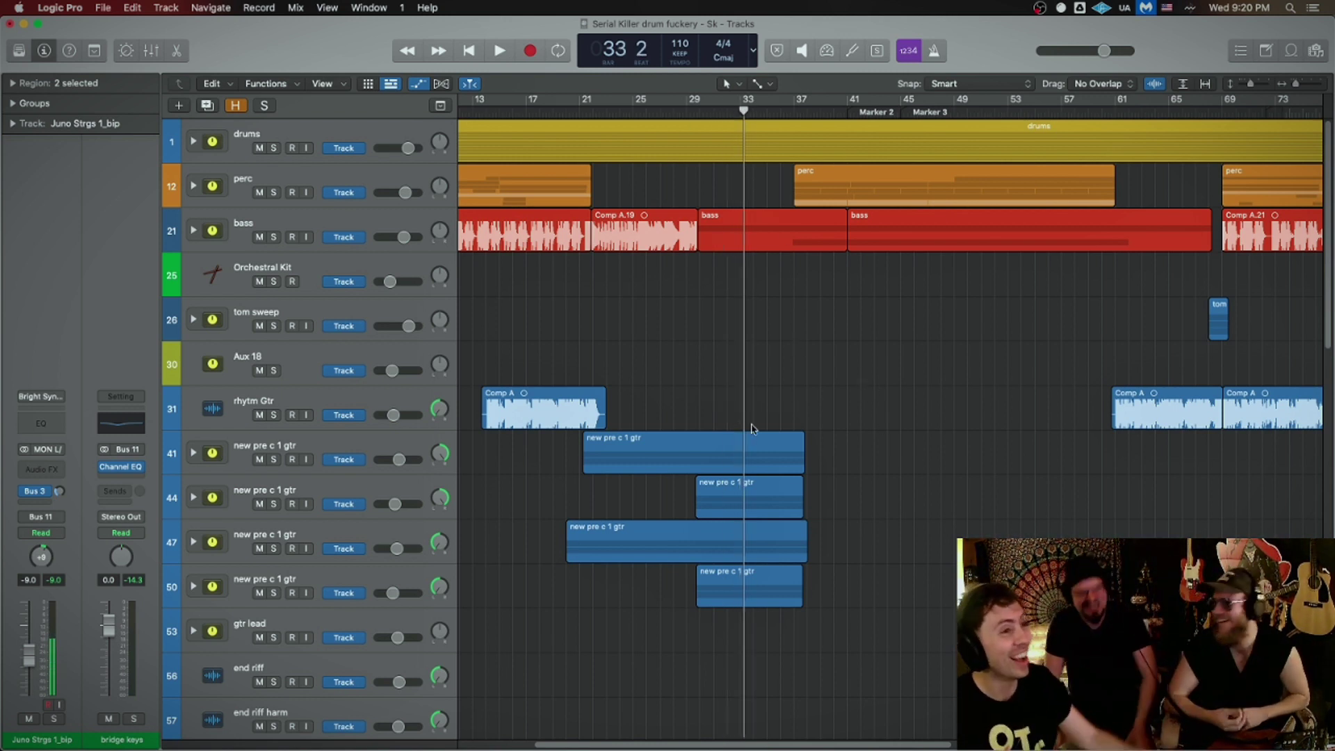
scroll(795, 328, down, 5)
scroll(796, 328, down, 5)
scroll(793, 334, down, 5)
Step: Park the playhead at bar 35, select the sk track, and zoom to bars 33–40
key(super+Up)
click(763, 112)
click(357, 526)
key(super+Down)
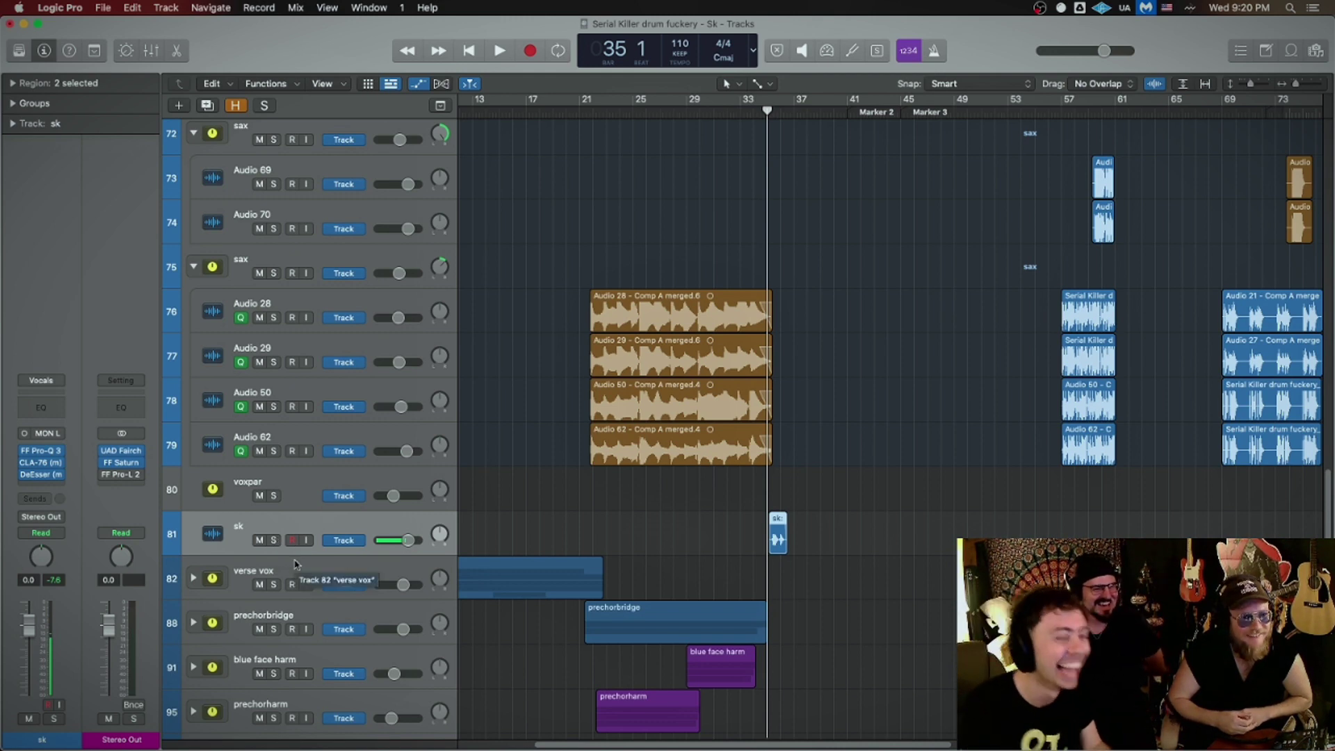
key(super+Right)
key(super+Right)
key(super+Right)
key(super+Right)
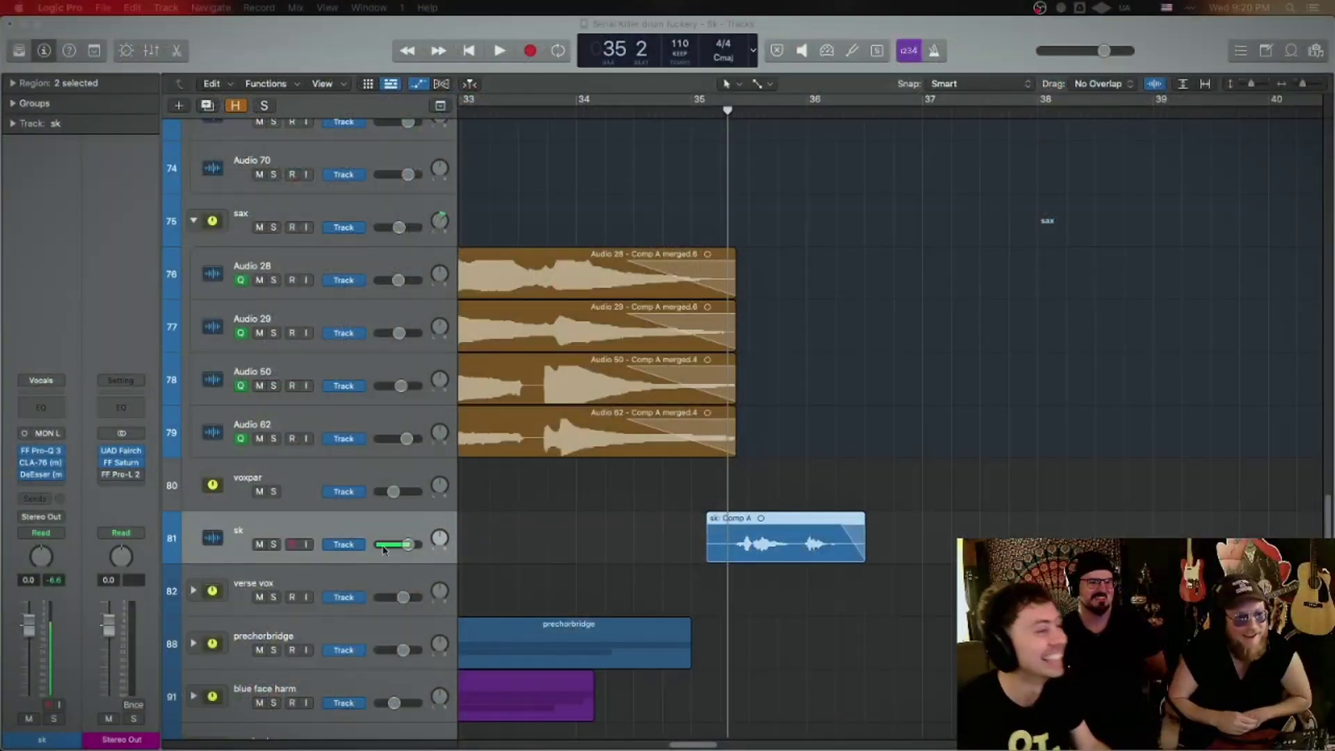
Step: Play the sk track briefly soloed, unsolo it, and zoom out to the whole song
click(274, 546)
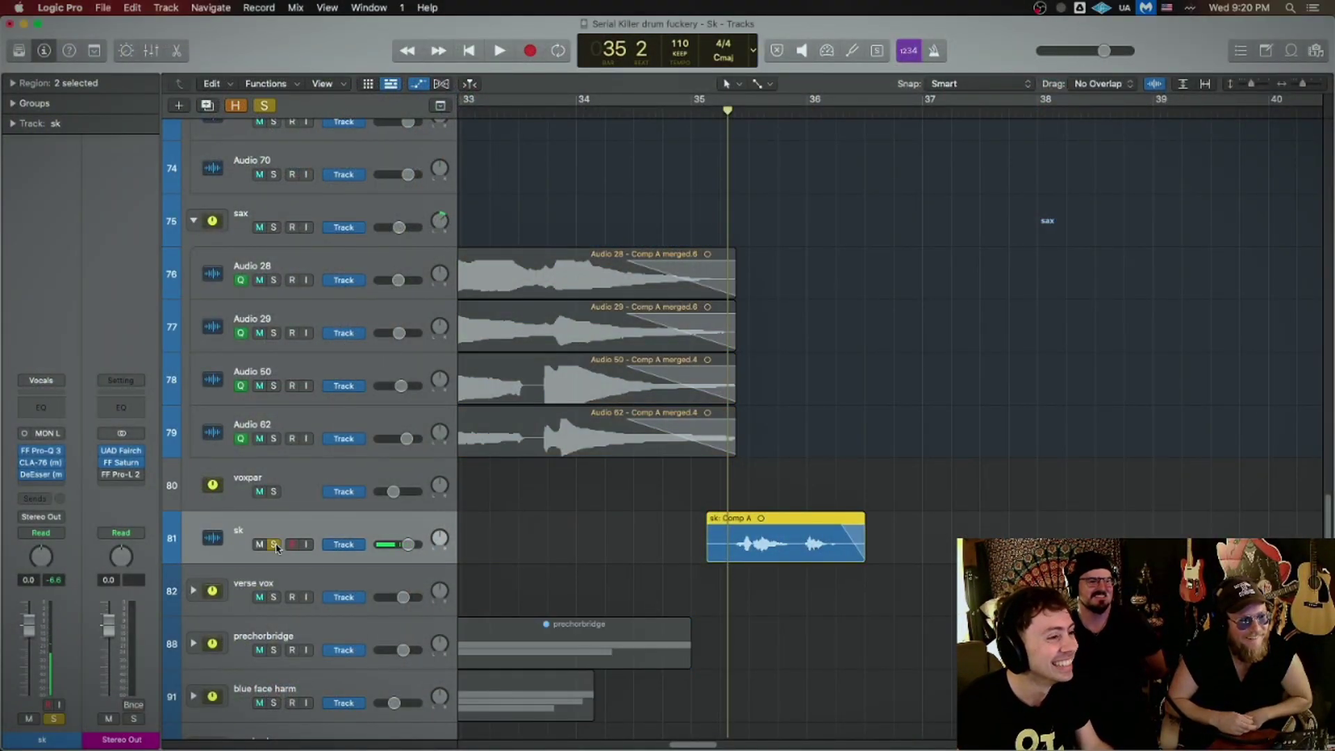
key(space)
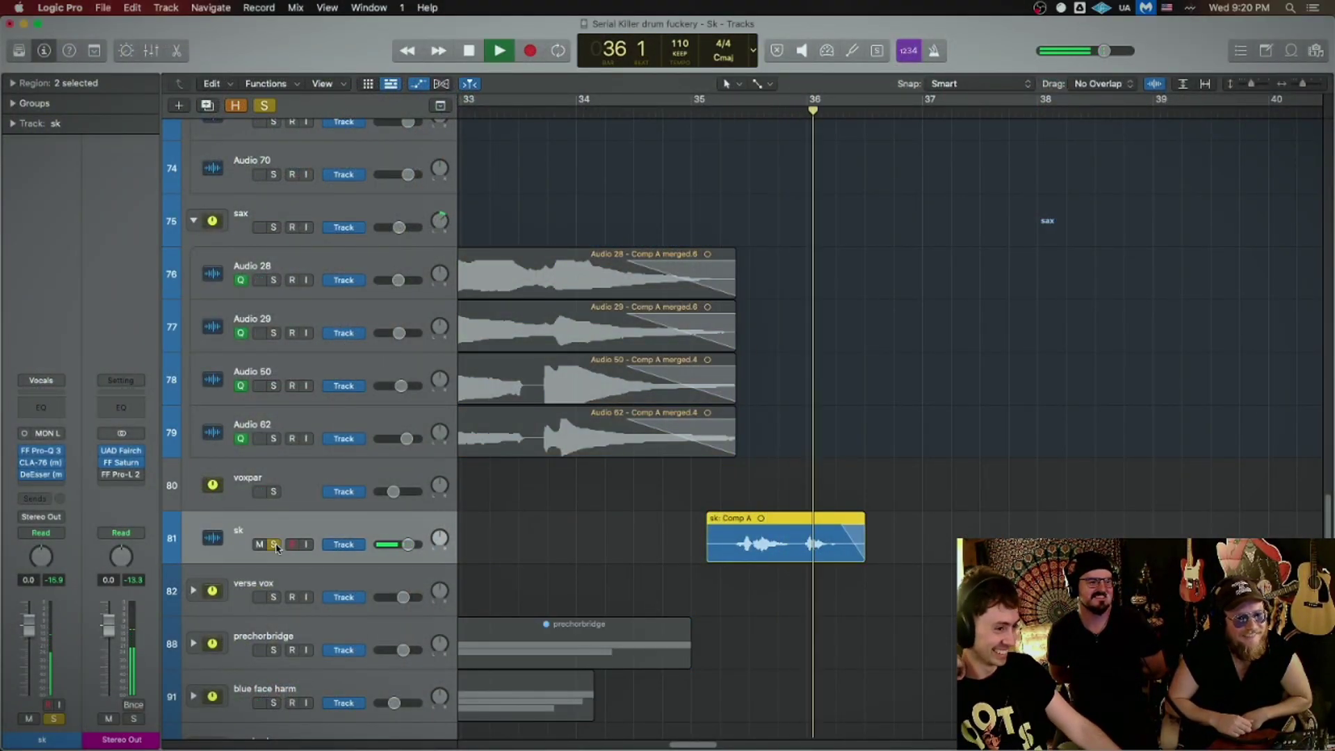
key(space)
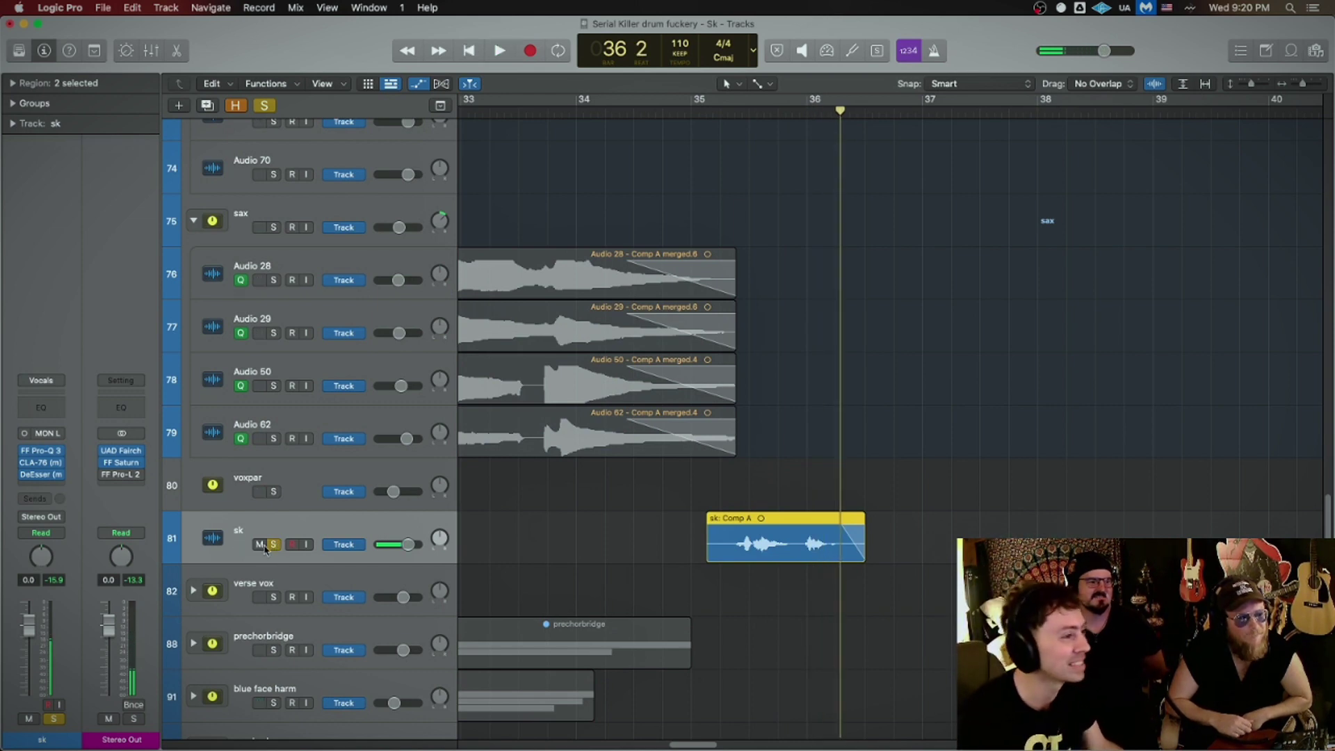
click(275, 546)
key(z)
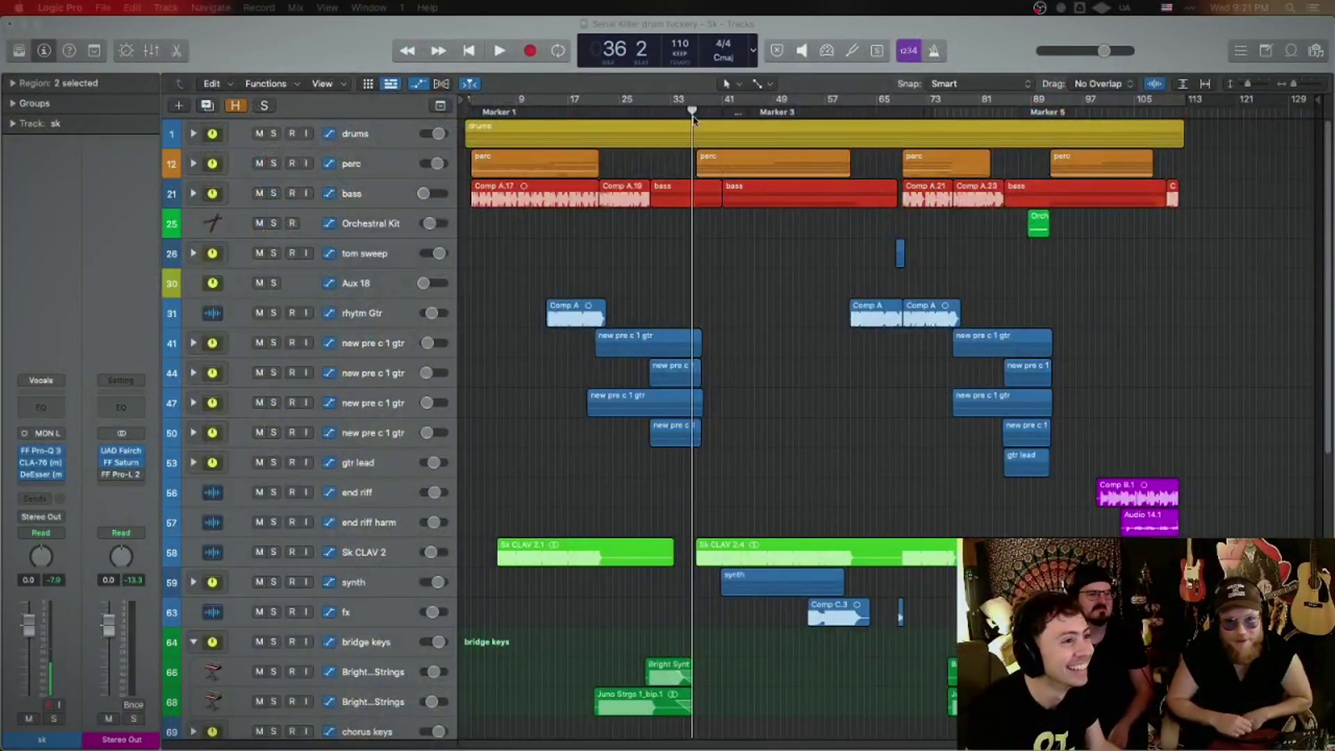
Step: Place the playhead at bar 37 beat 3, select the perc track, and briefly play
drag(693, 118, 703, 114)
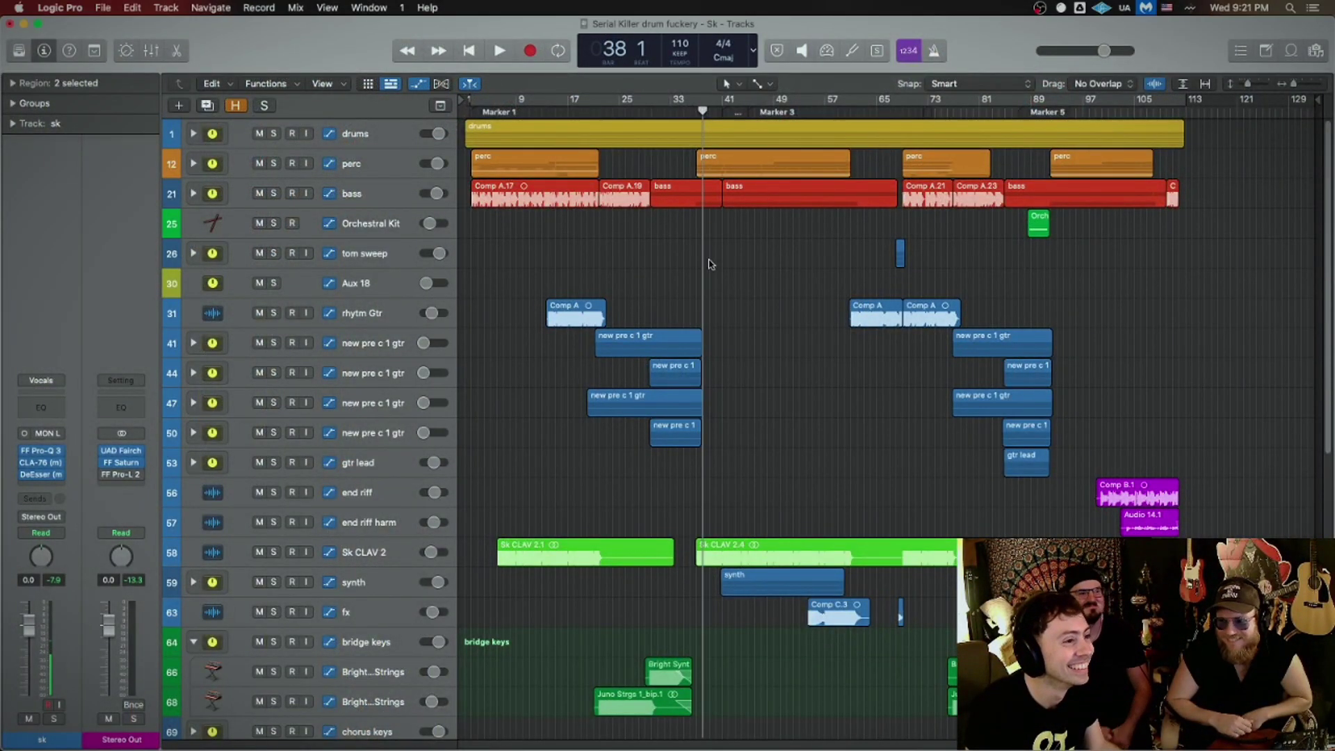
scroll(726, 281, up, 3)
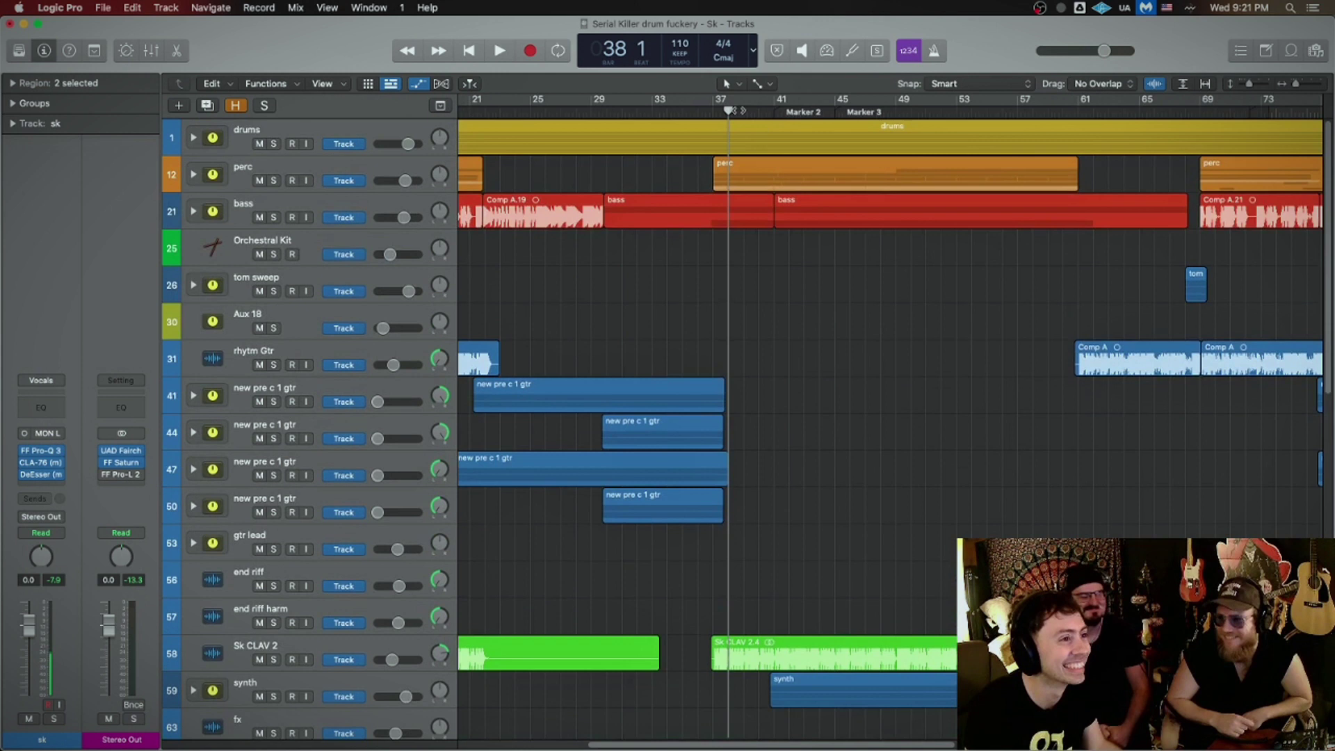
click(714, 112)
drag(714, 112, 720, 112)
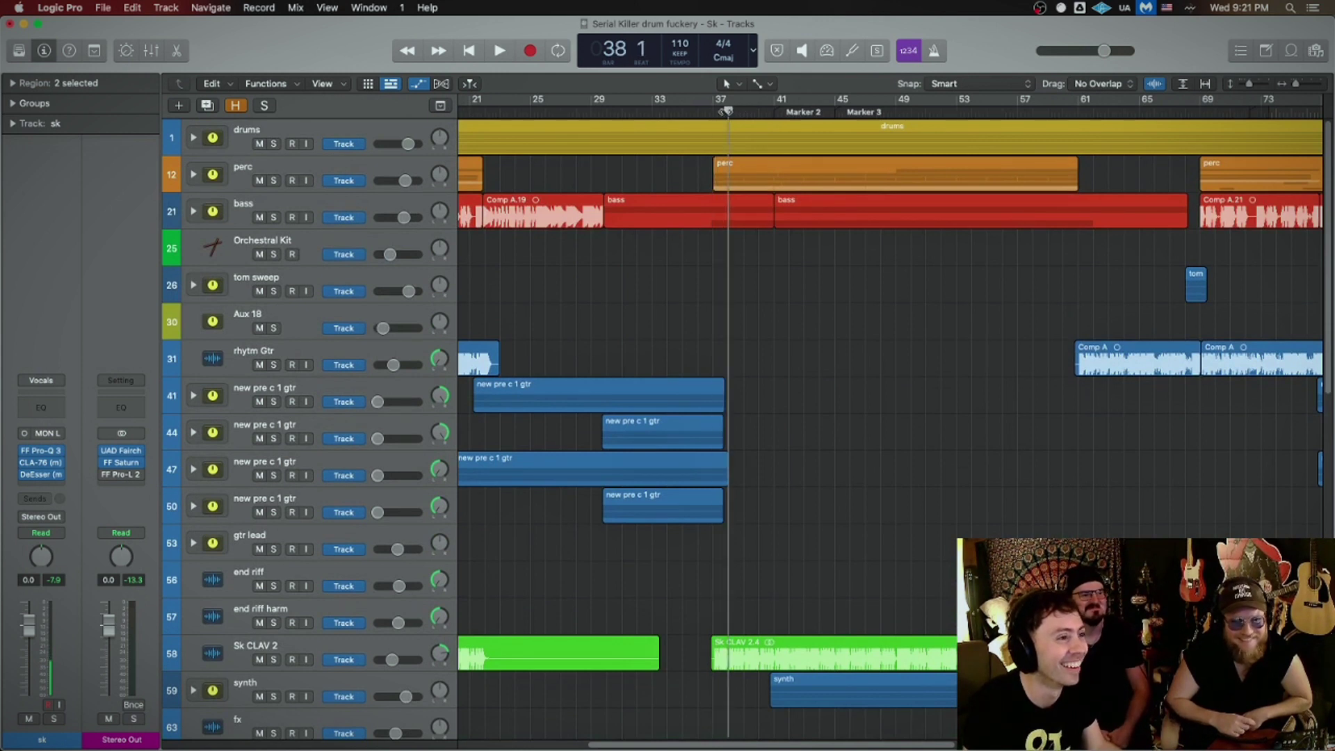
click(387, 170)
key(space)
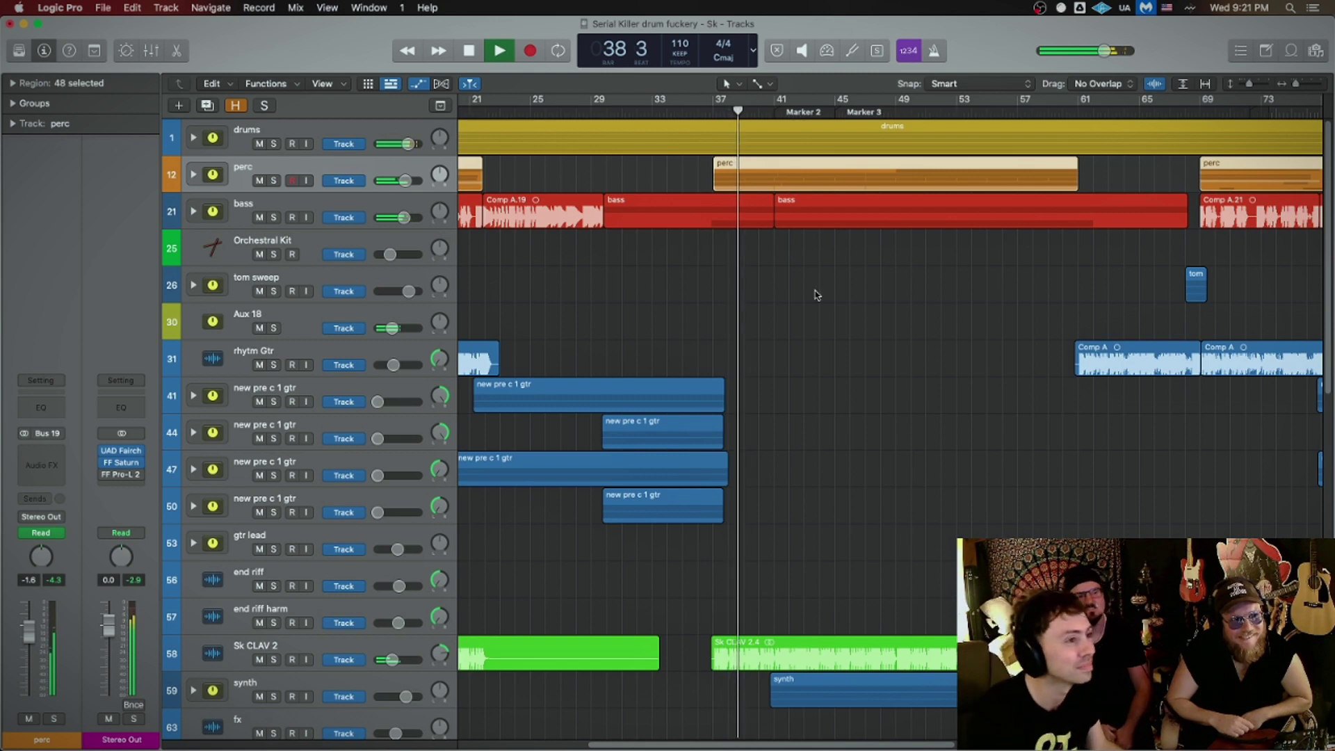
key(space)
scroll(729, 137, down, 1)
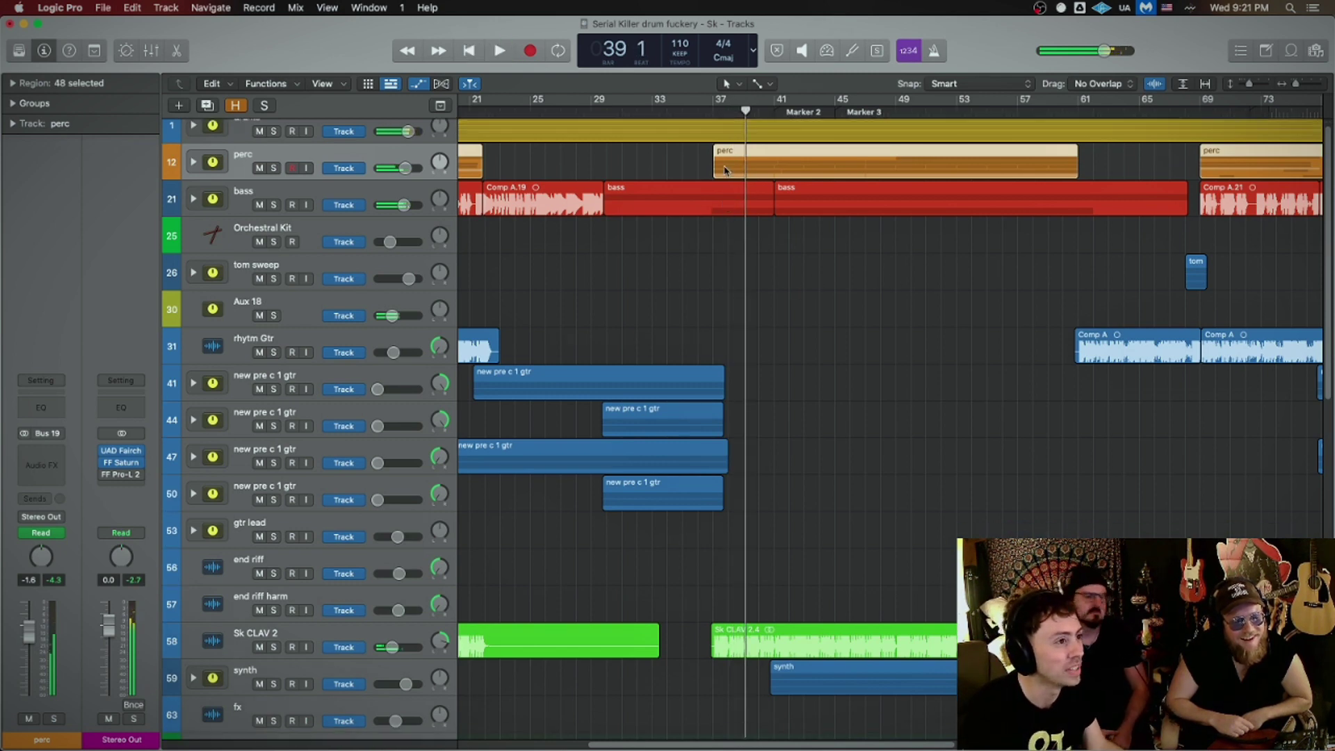
scroll(786, 283, down, 5)
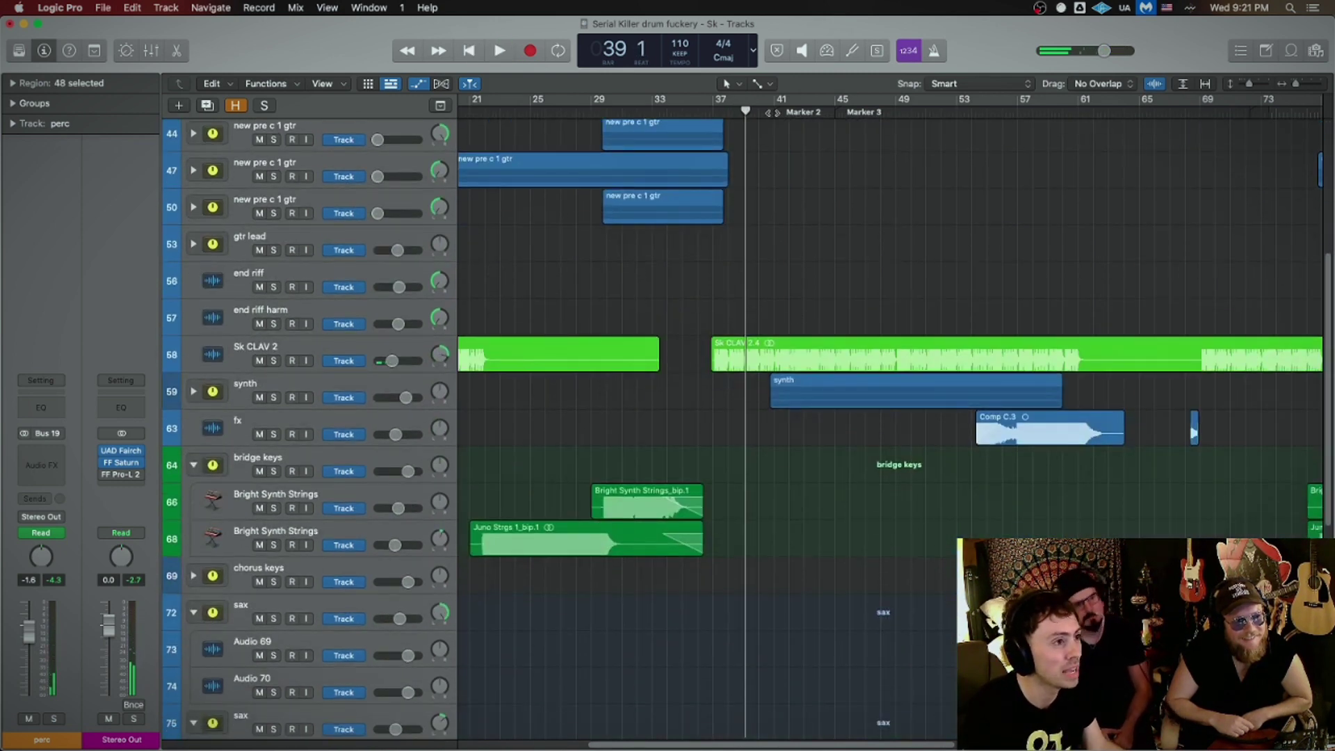
Step: Start playback from bar 40 and make the track rows taller
drag(746, 111, 766, 112)
key(space)
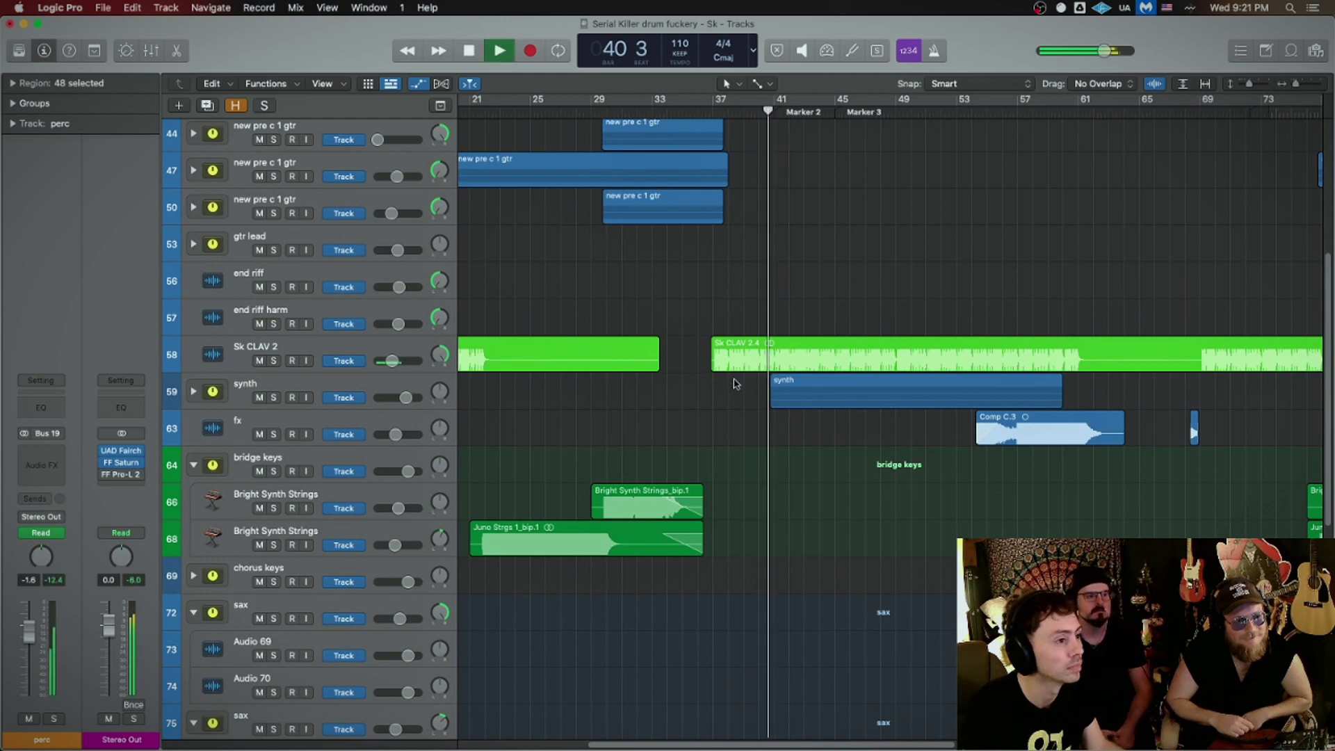
scroll(737, 296, down, 3)
key(super+Down)
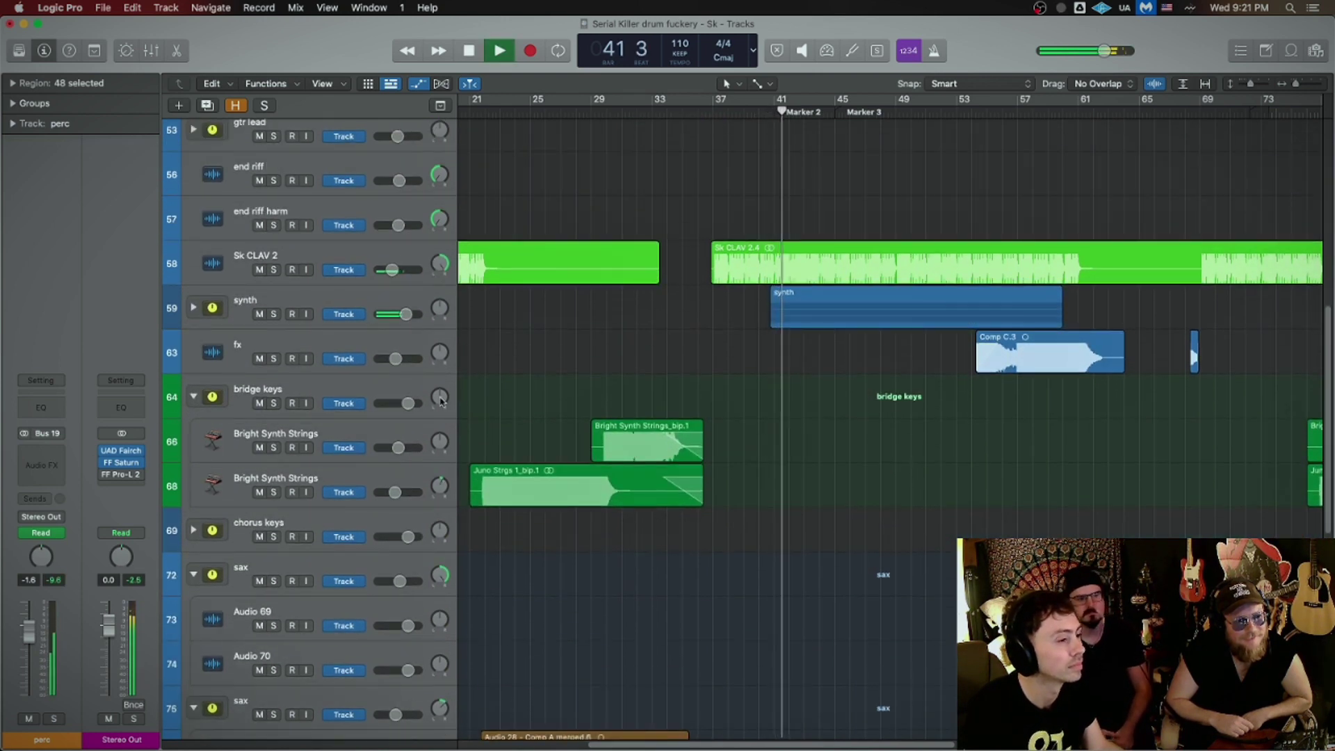
Step: Expand the synth track stack, stop playback, and unsolo the synth track
click(280, 306)
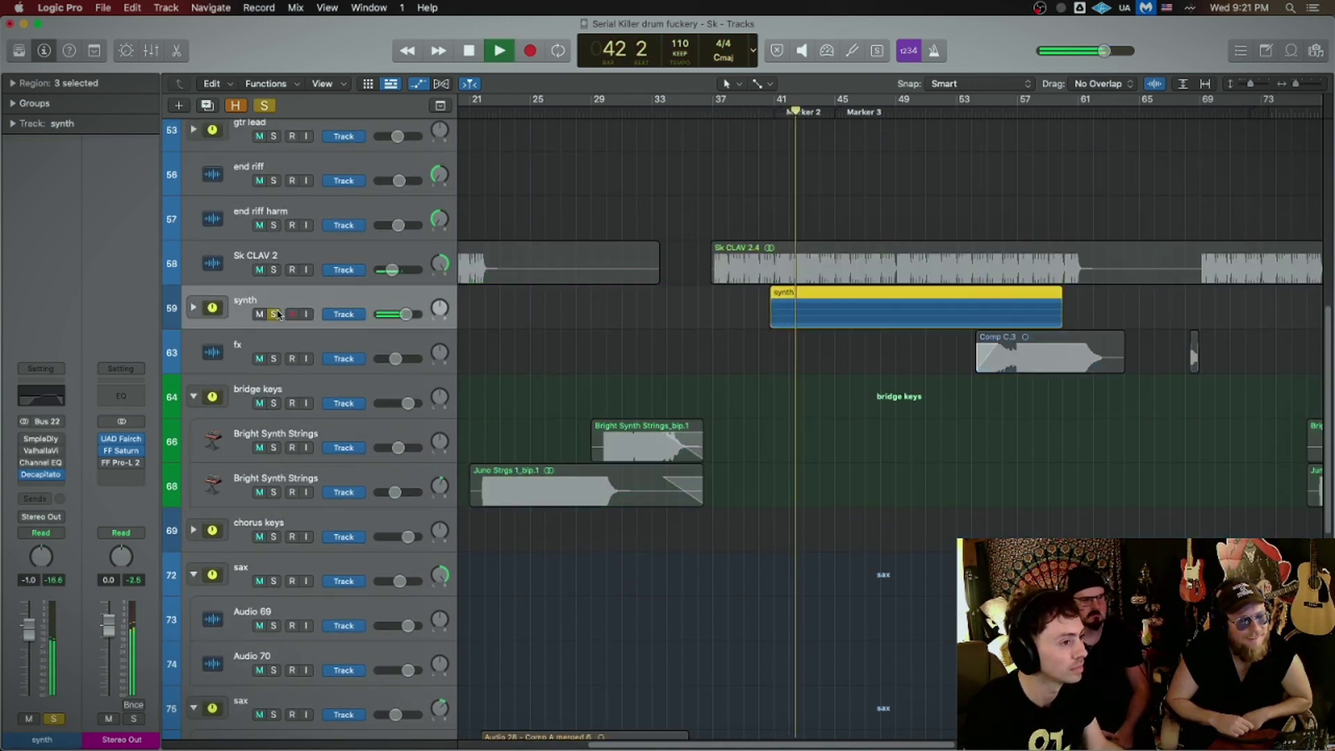
click(194, 307)
key(space)
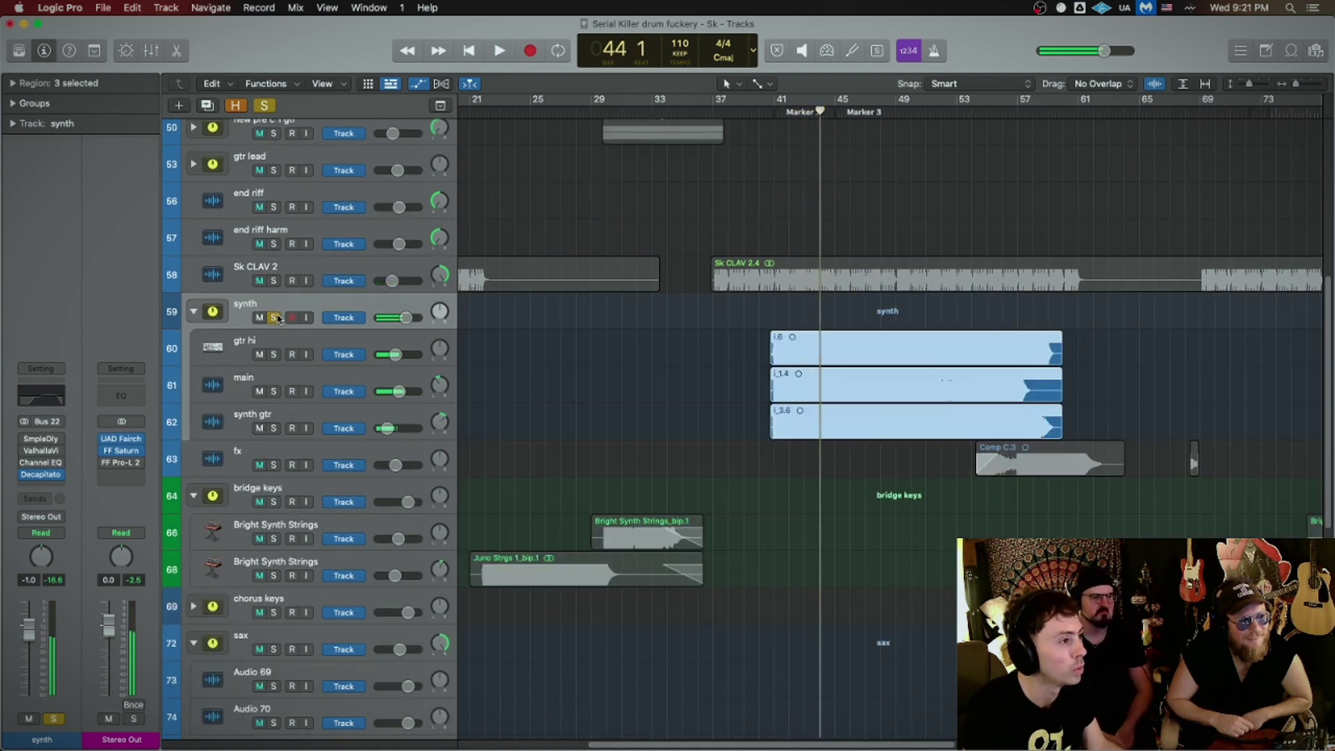
click(275, 317)
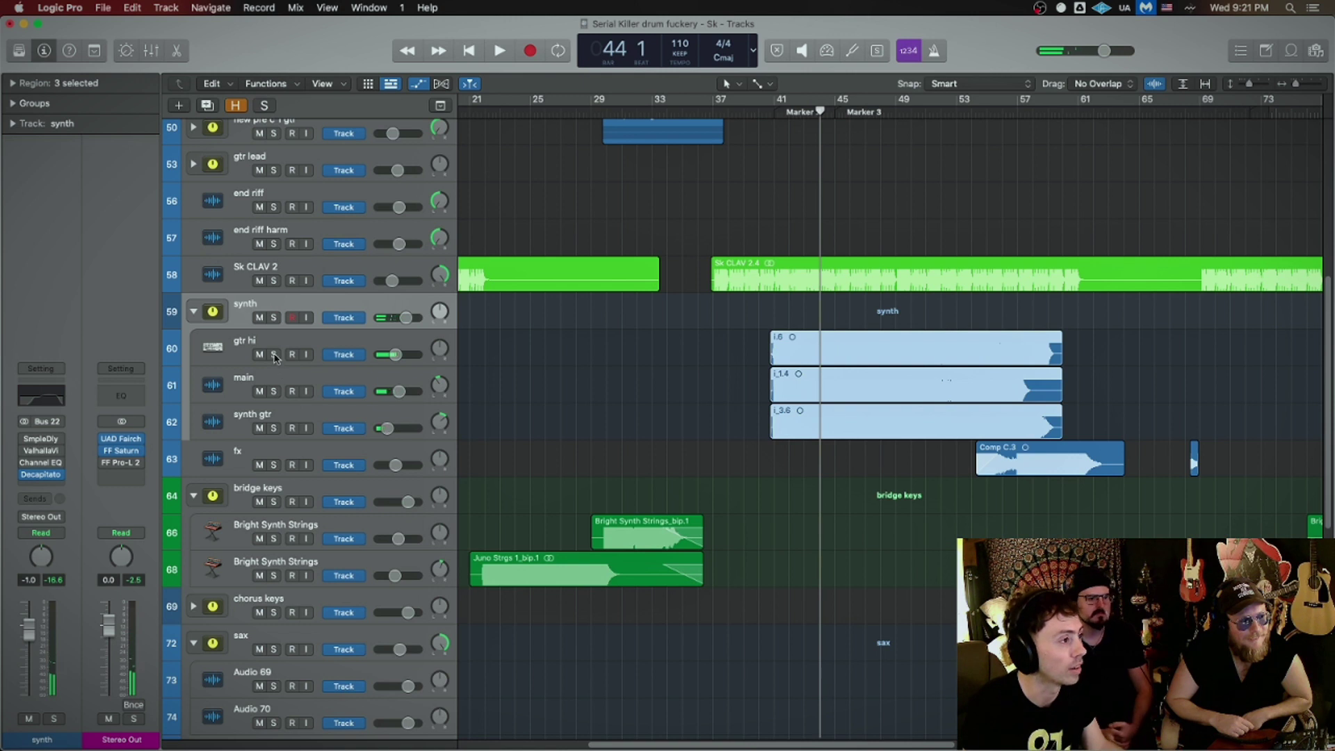
Step: Play the gtr hi track soloed from bar 42
click(275, 356)
key(comma)
key(comma)
key(space)
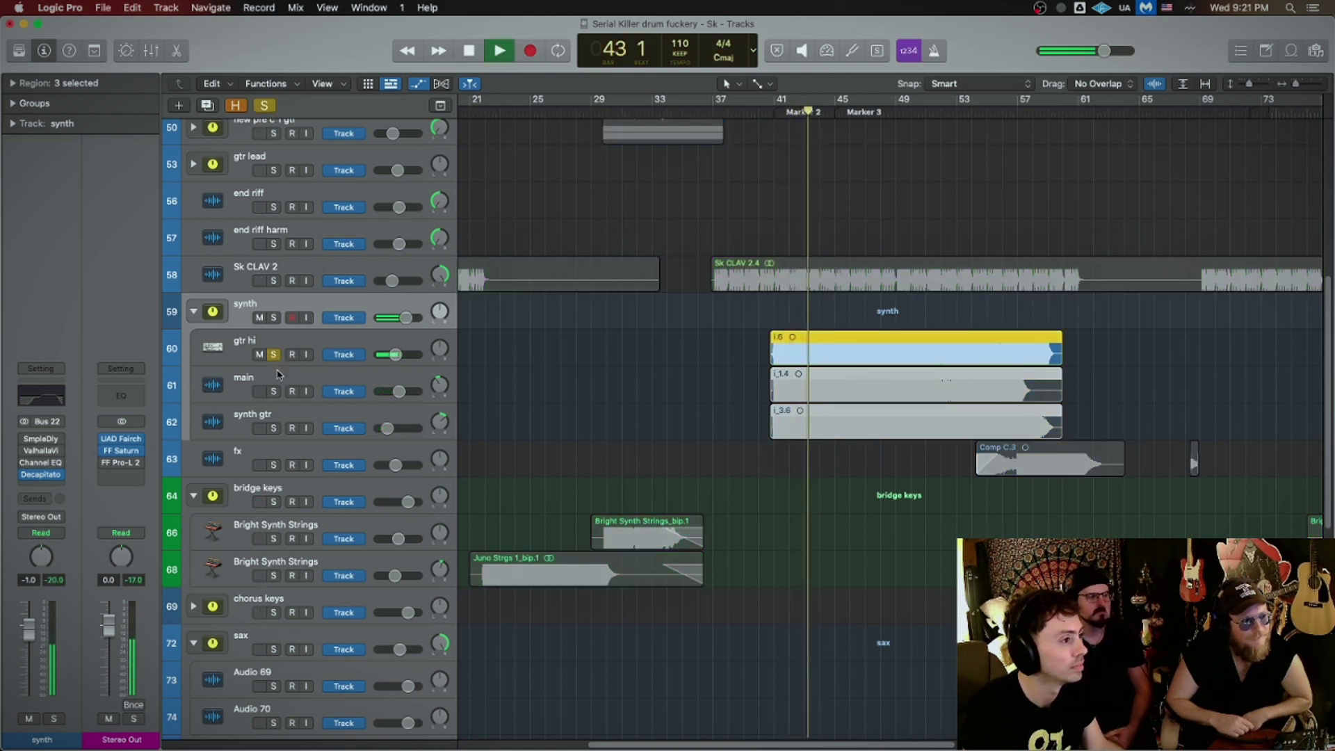
Step: Switch the solo to the main track, play from bar 42, then unsolo it and stop
alt+click(275, 391)
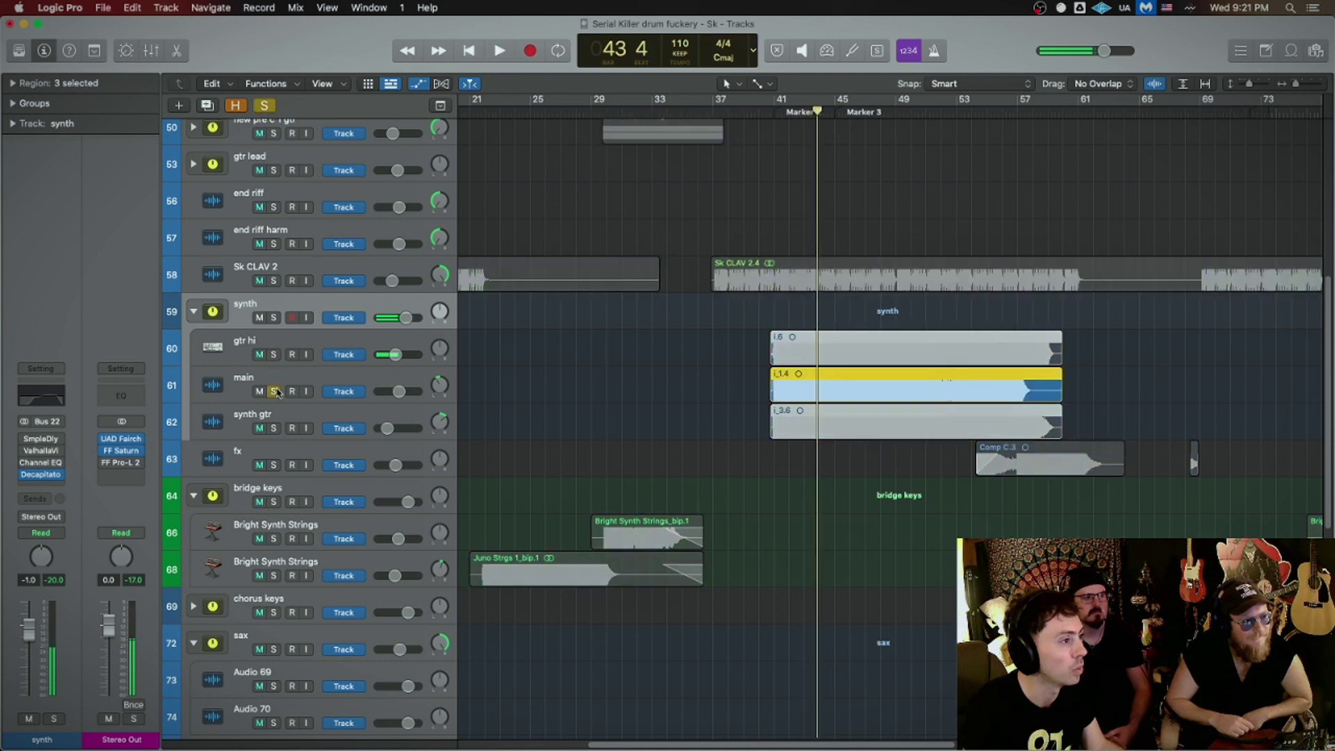
click(797, 117)
key(space)
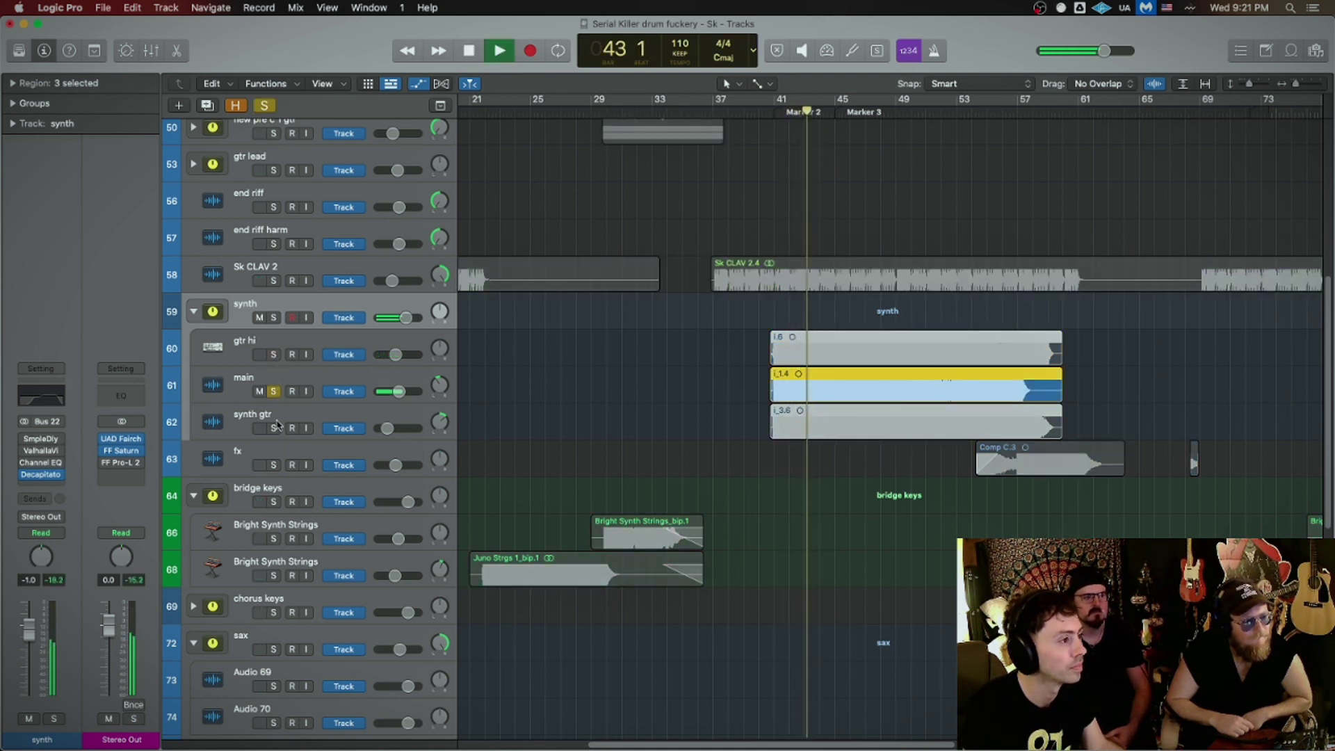
key(space)
click(273, 392)
Step: Solo the synth gtr track and play it from around bar 41
click(274, 429)
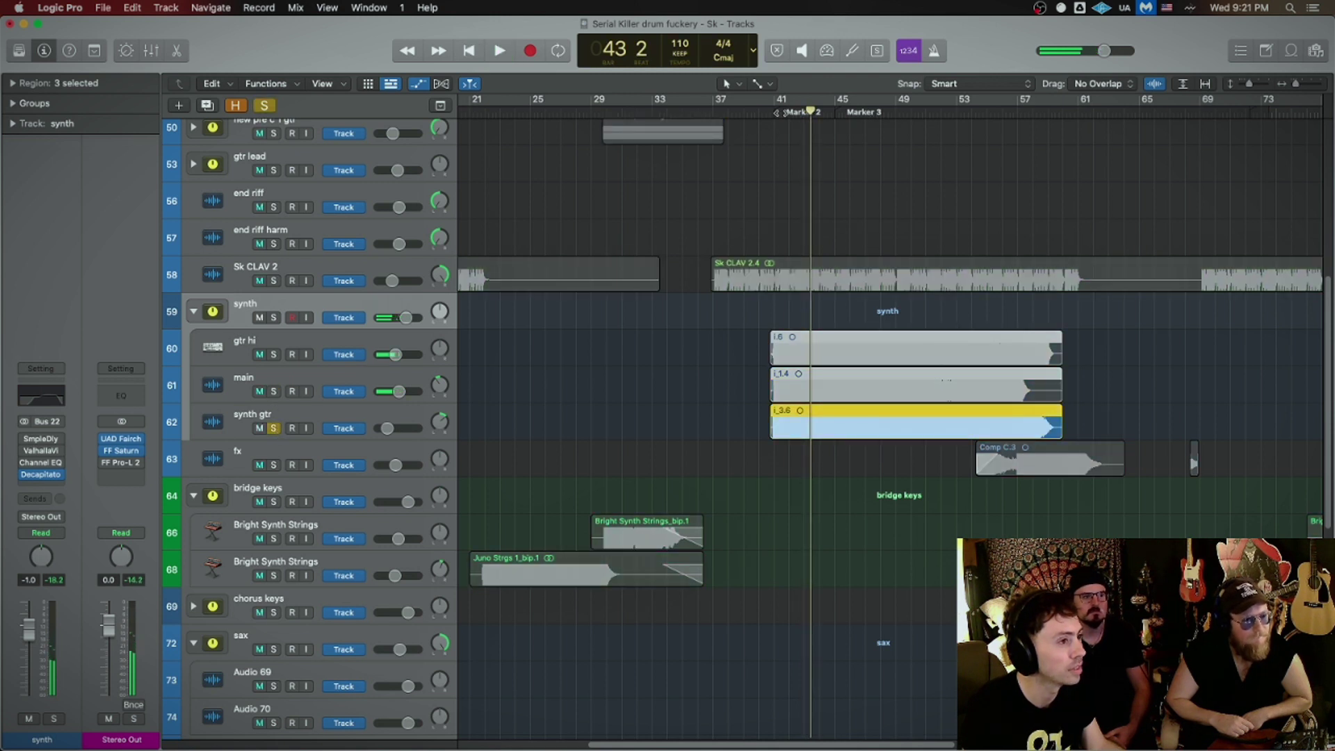
key(comma)
key(comma)
key(space)
key(space)
click(297, 414)
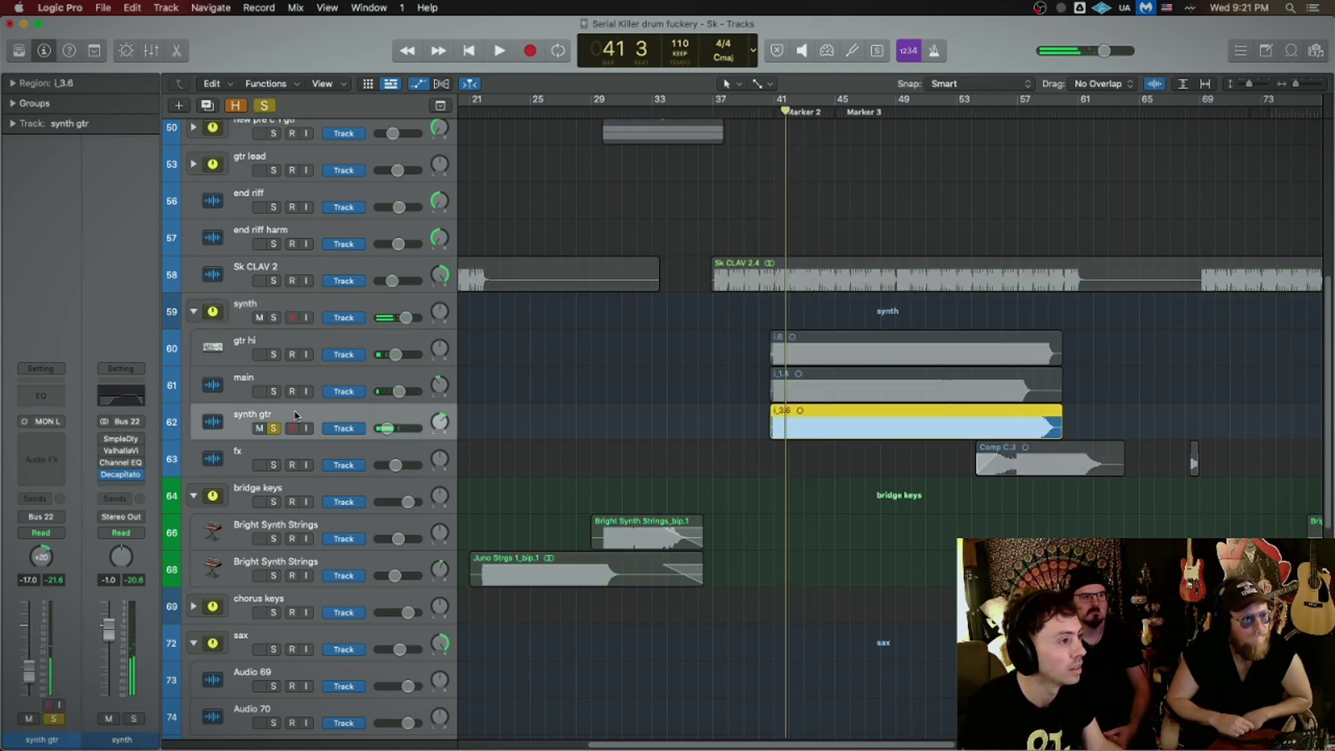
key(space)
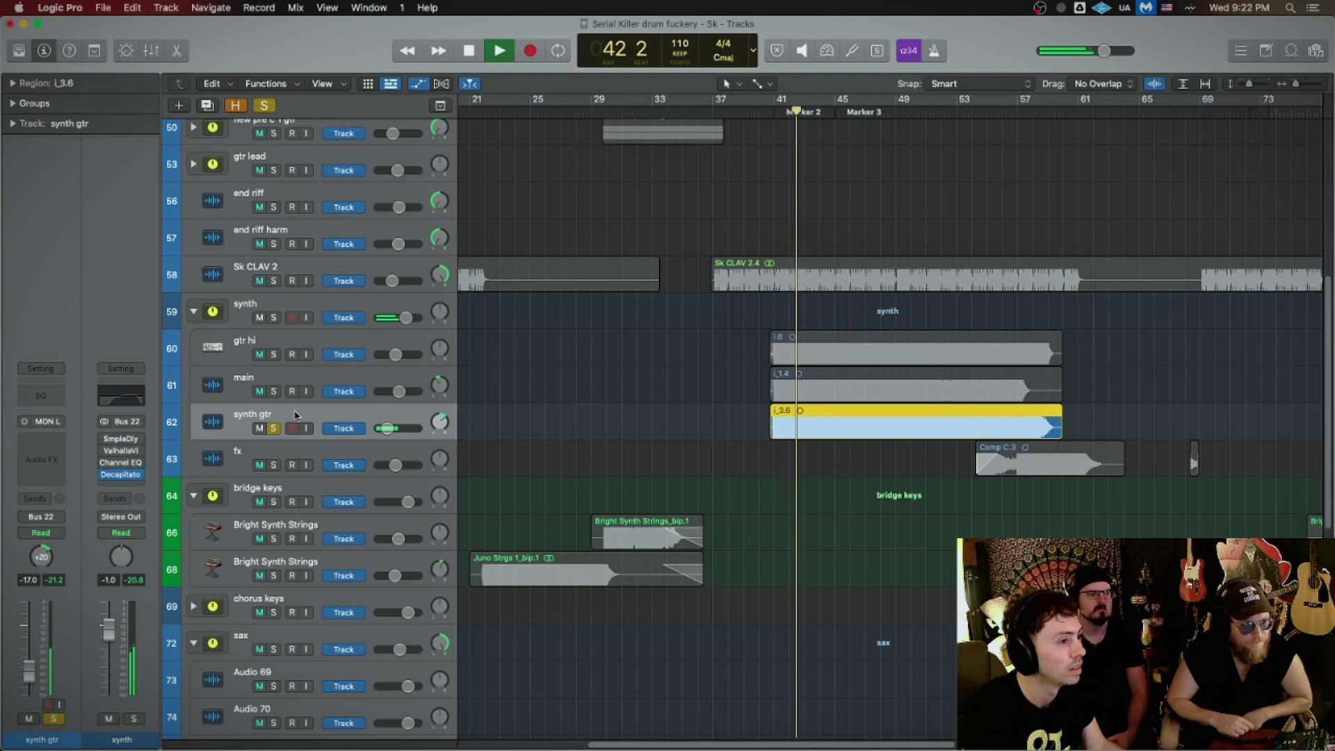
key(space)
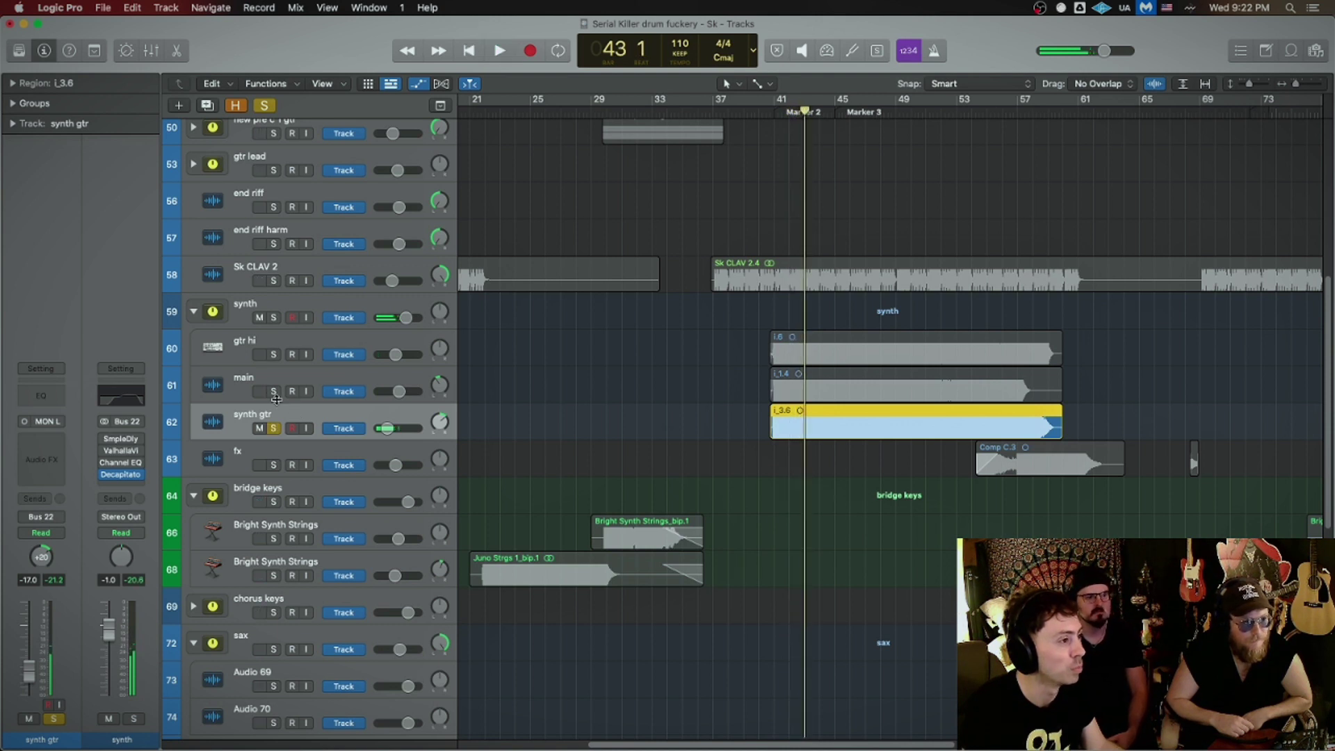
Step: Unsolo synth gtr, play the whole synth group soloed, then unsolo the group
click(274, 428)
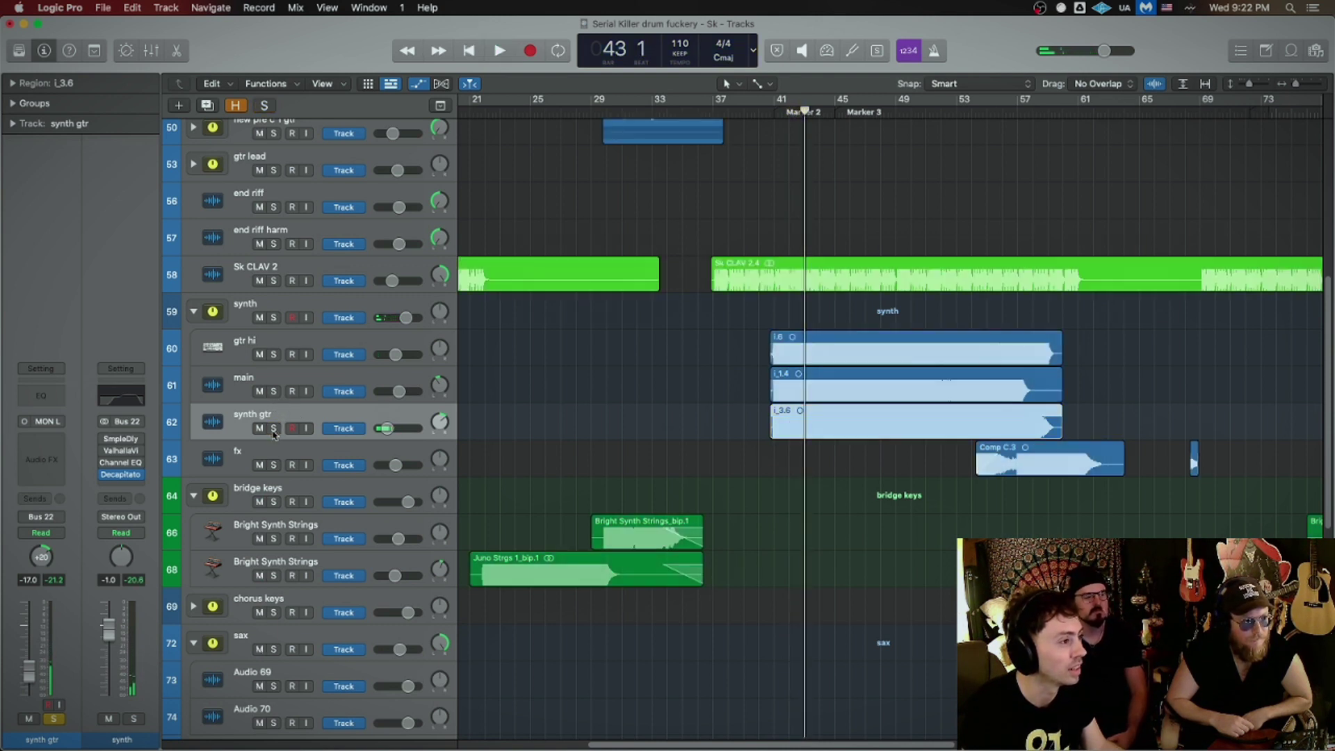
click(274, 318)
key(space)
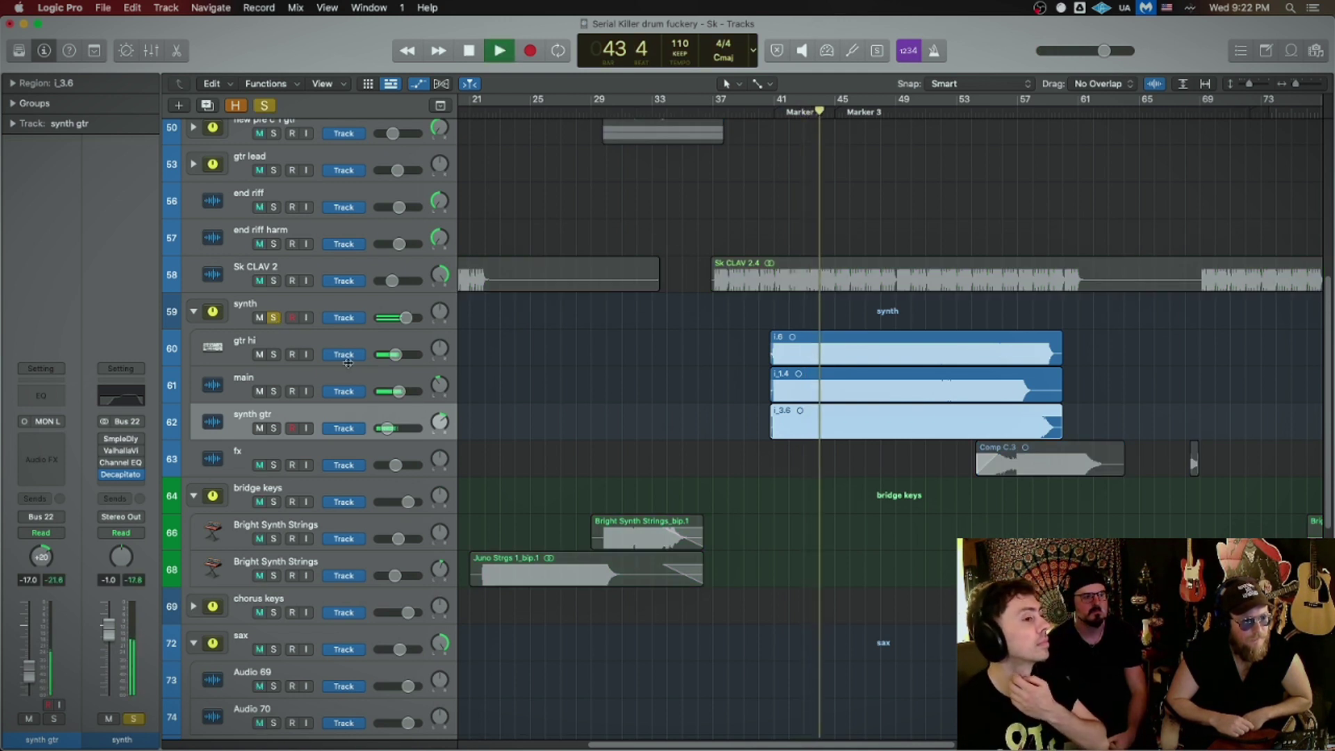
click(286, 306)
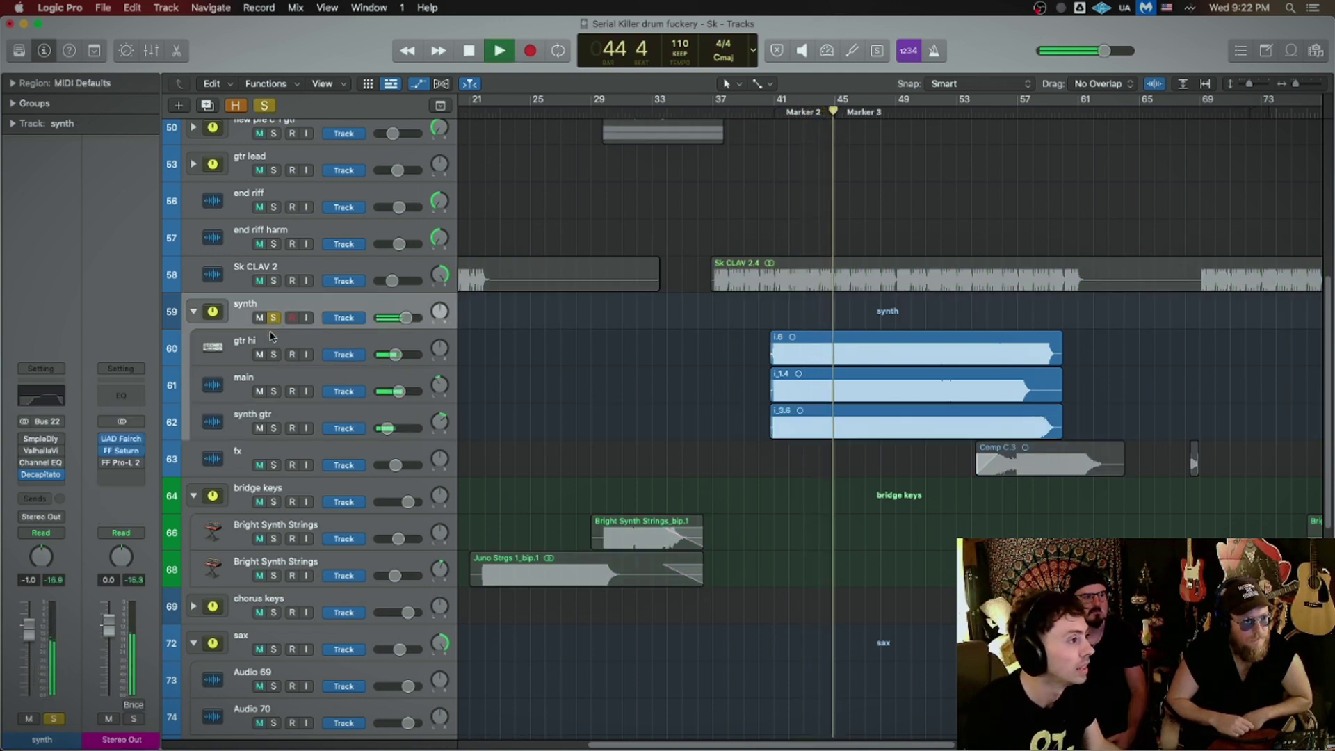
Step: Play the soloed synth group through Decapitator, then compare with Decapitator switched off
key(space)
click(274, 317)
click(45, 476)
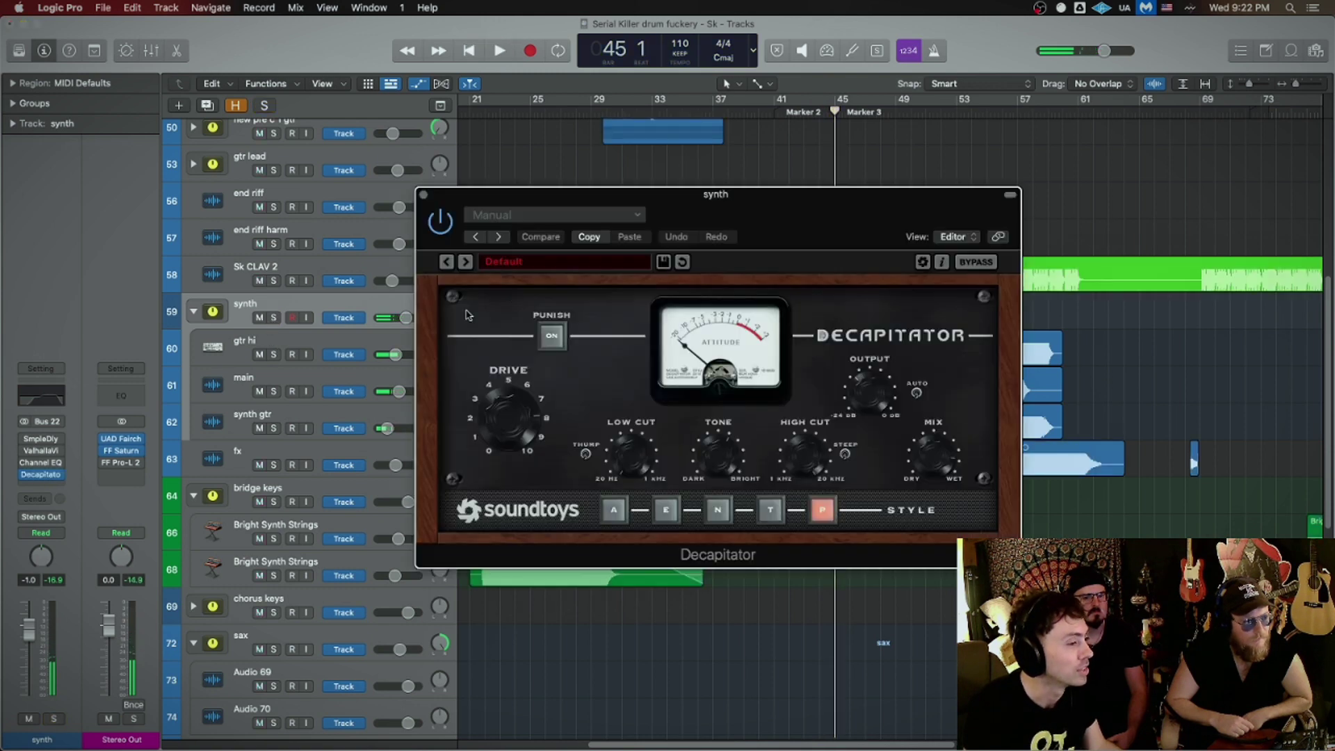
mouse_move(763, 222)
mouse_down()
mouse_move(942, 397)
mouse_move(882, 324)
mouse_move(848, 222)
mouse_up()
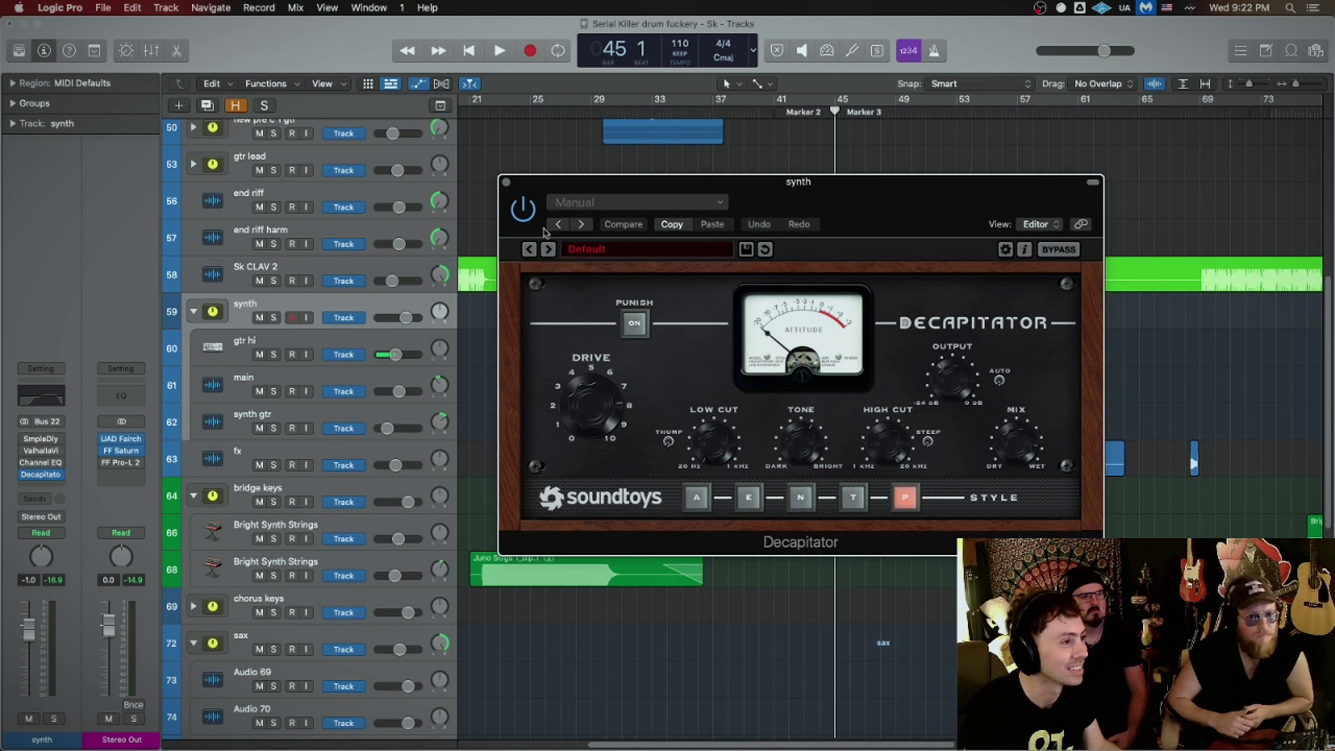
key(s)
key(space)
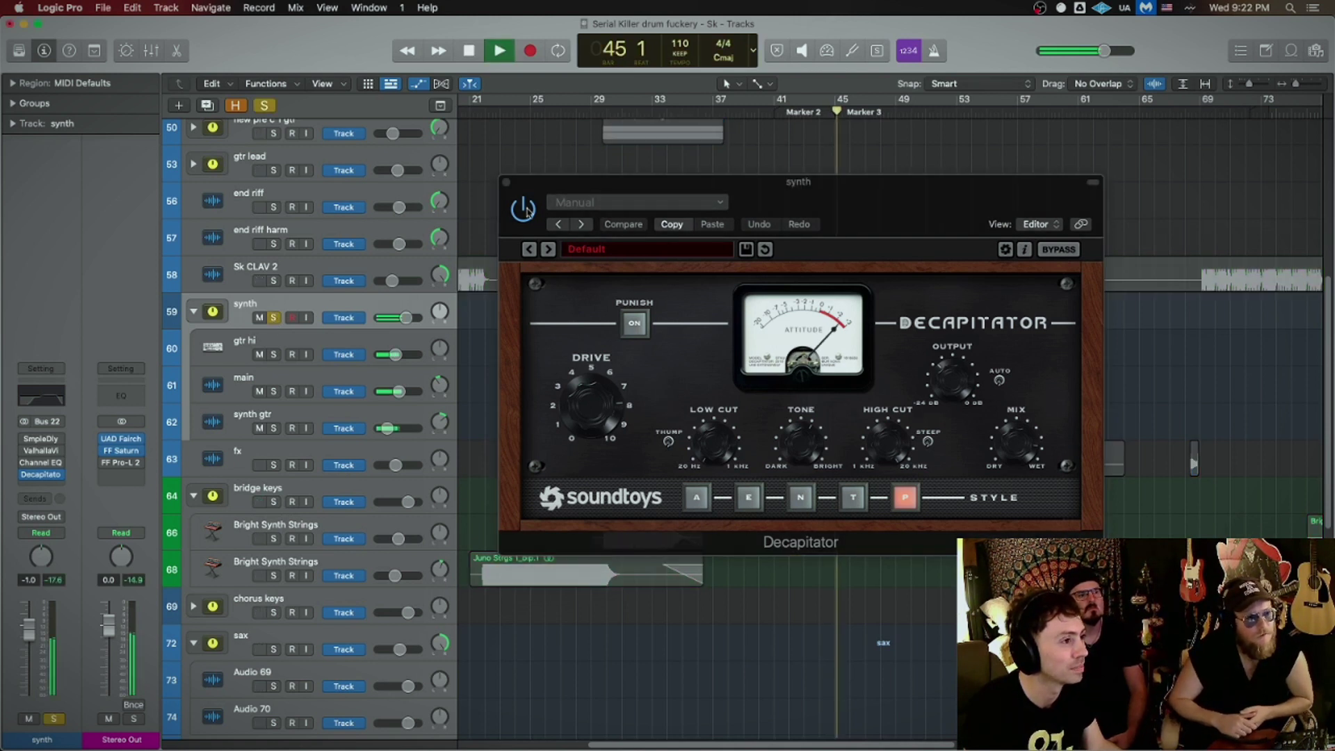
click(520, 211)
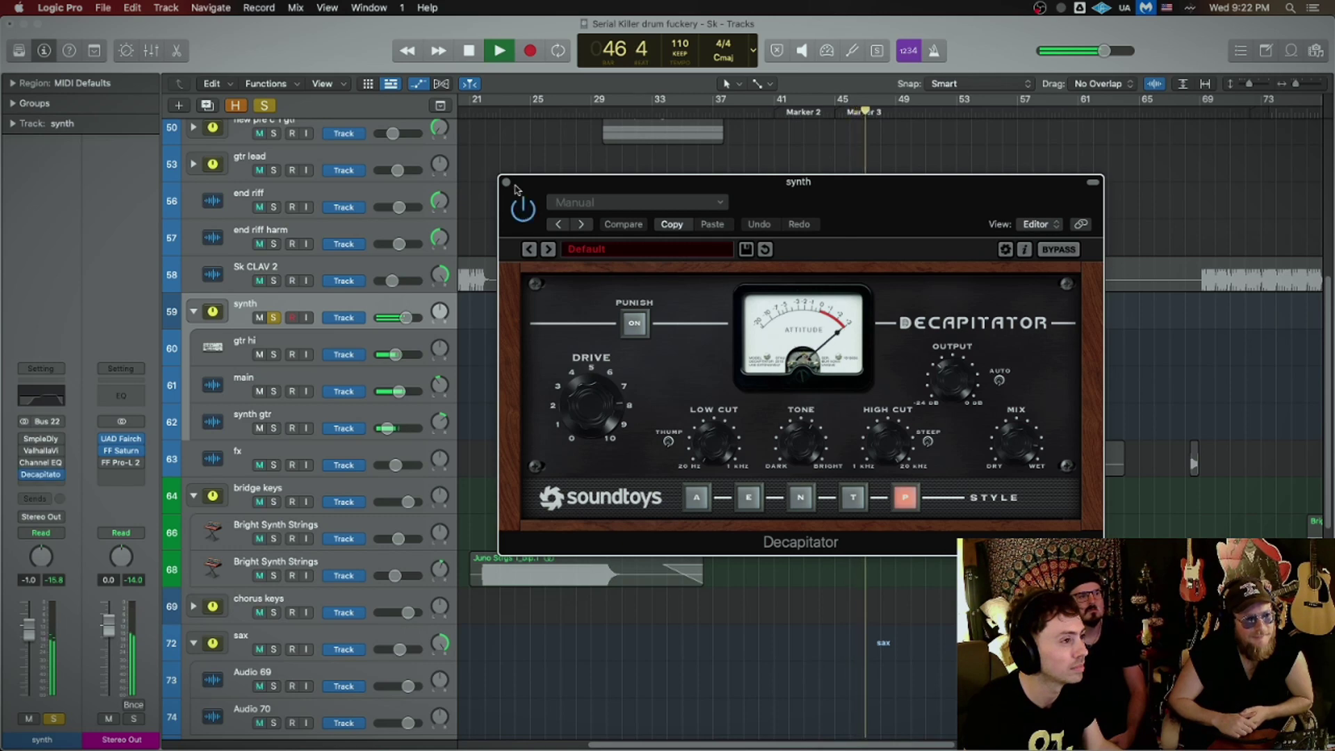
Step: Close the Decapitator window, unsolo the synth group, and stop playback
click(515, 186)
key(s)
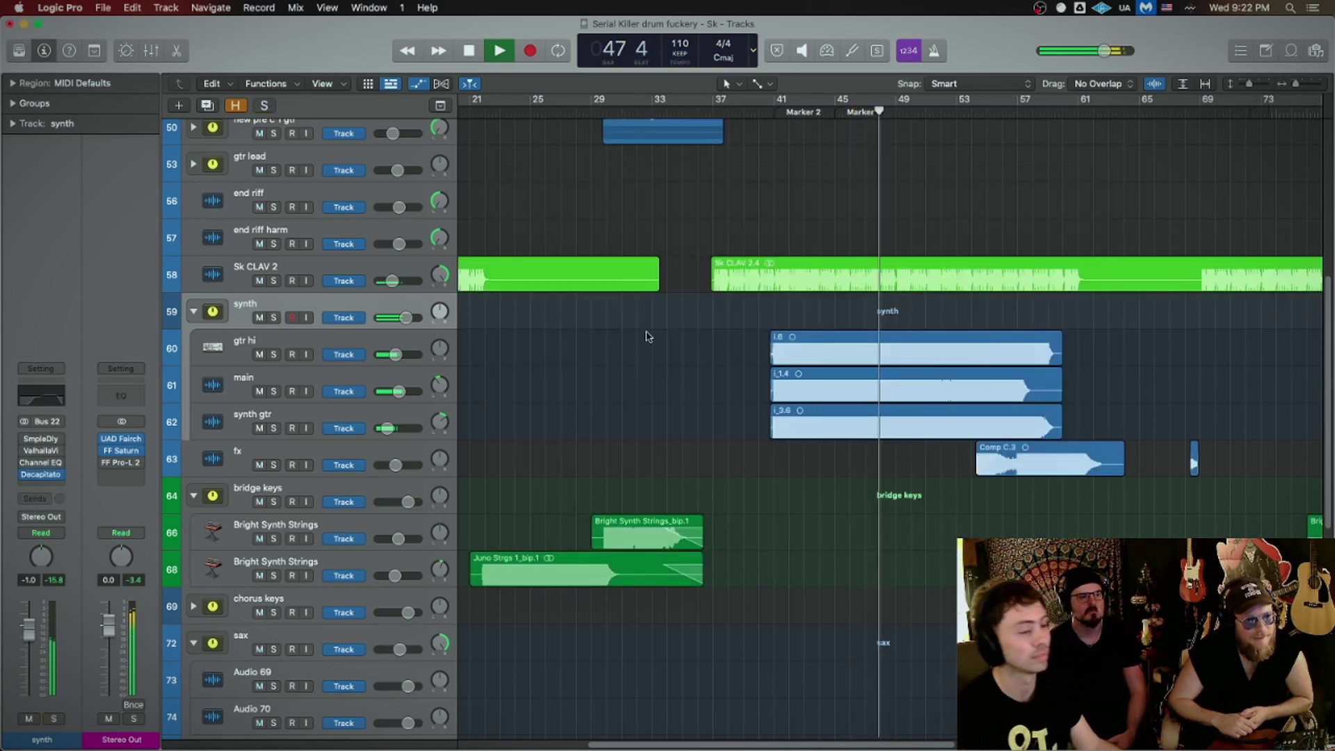
key(super+Left)
key(super+Left)
Step: Readjust the timeline zoom and track heights, and move the playhead to bar 54
key(super+Up)
key(super+Up)
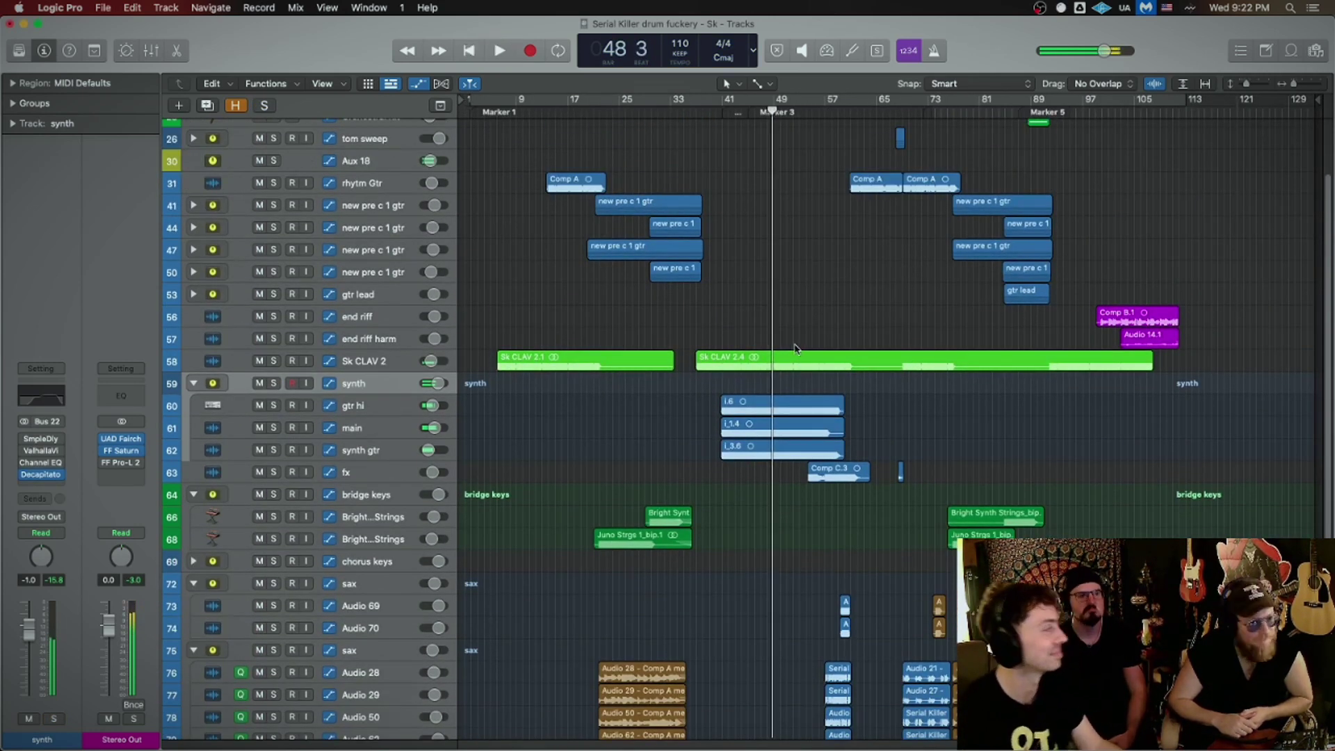
key(super+Right)
key(super+Right)
key(super+Down)
scroll(808, 403, up, 5)
scroll(803, 389, down, 5)
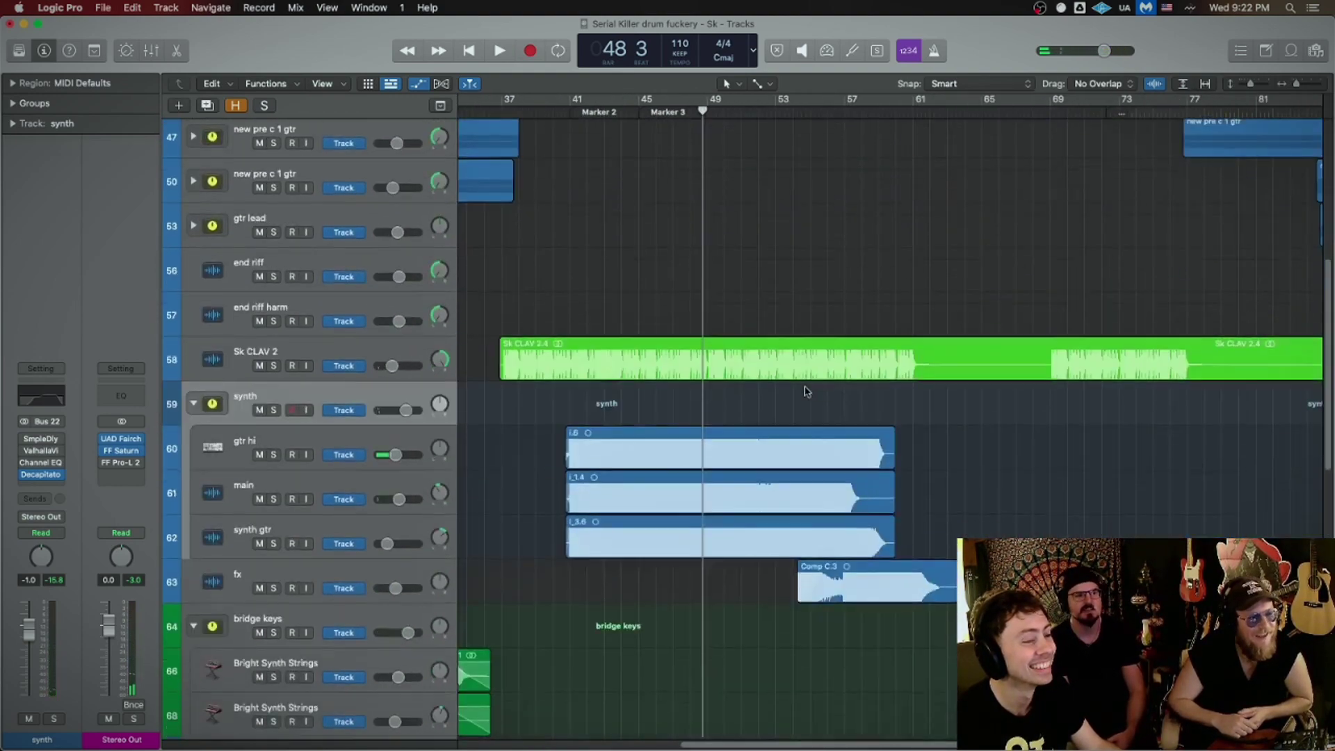
scroll(805, 386, down, 3)
scroll(809, 382, down, 3)
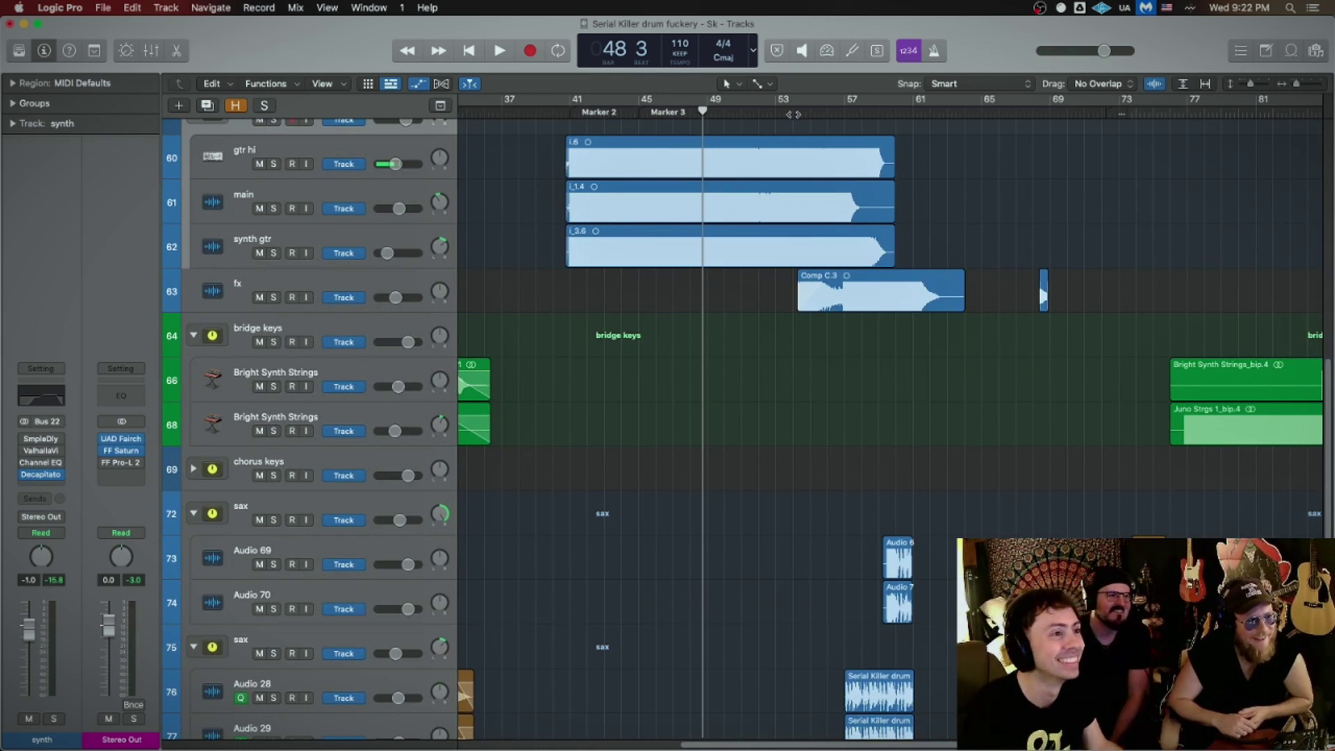
click(793, 112)
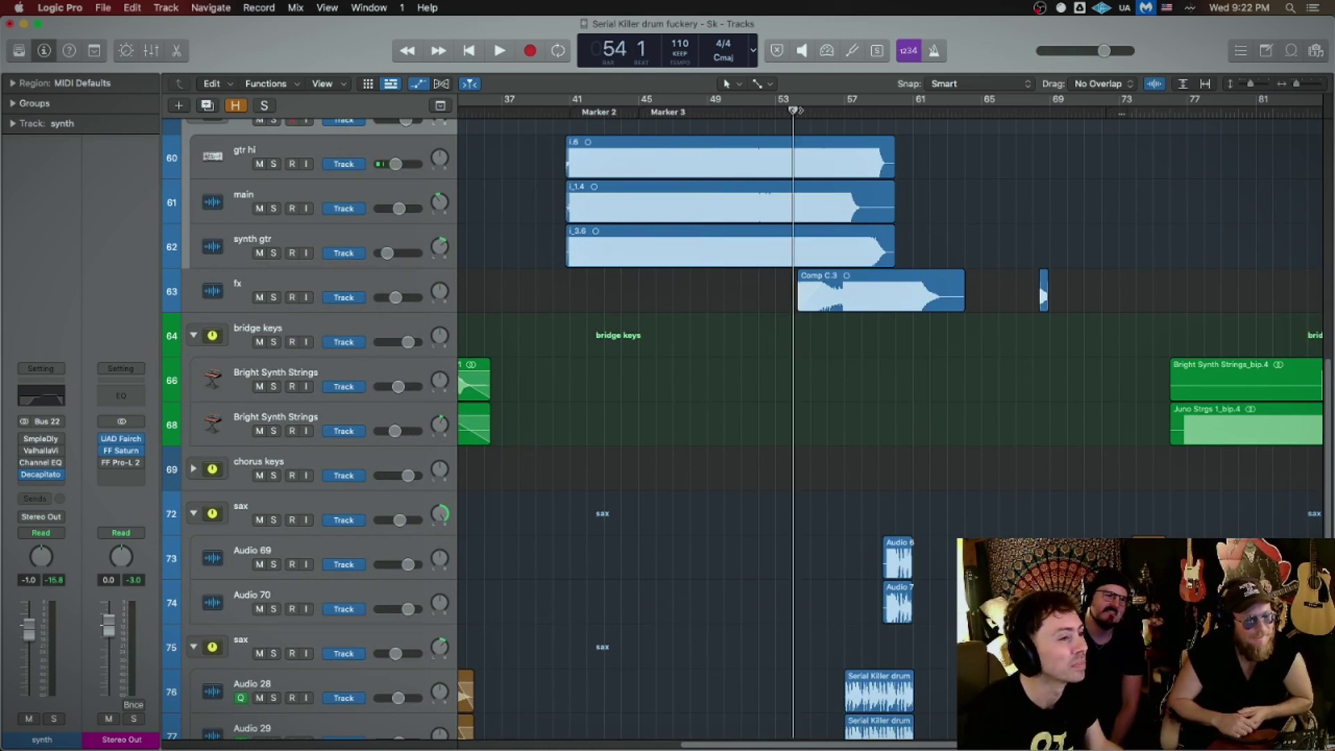
Step: Play from bar 54 with the fx track soloed, then unsolo it
click(309, 284)
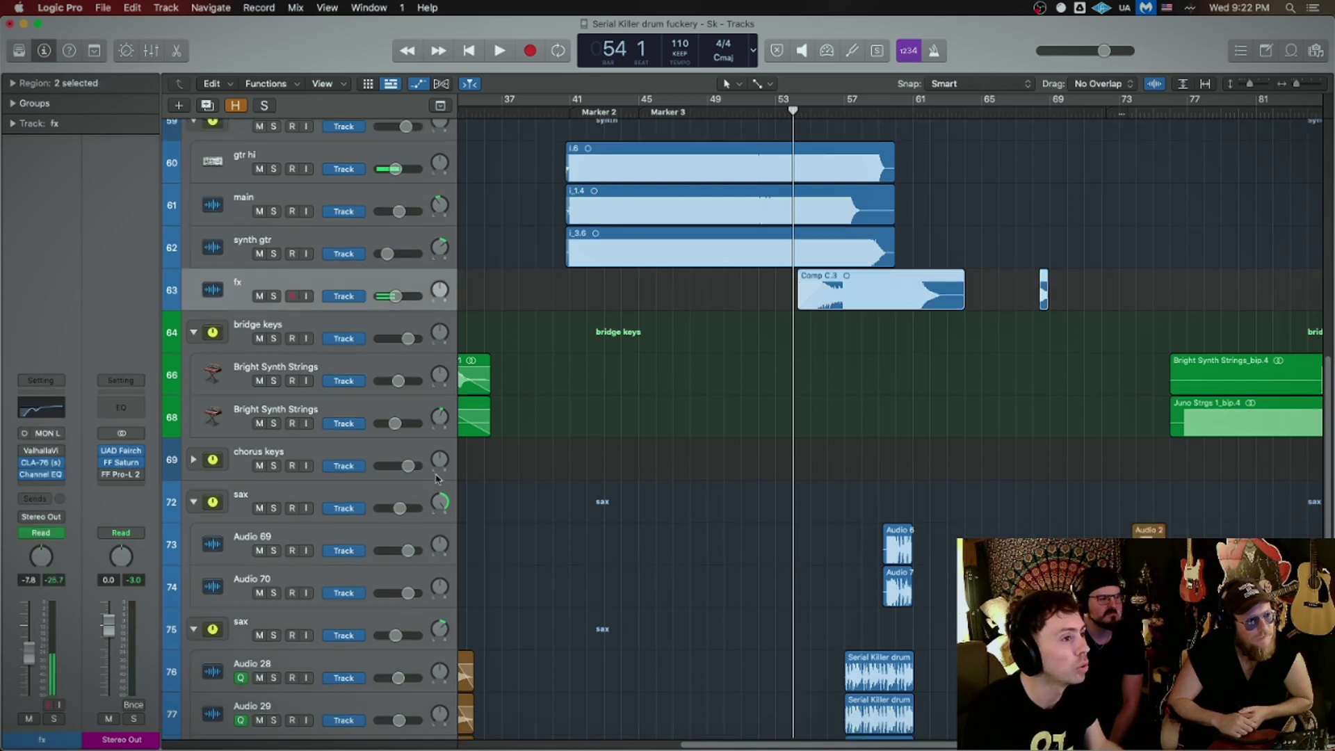
key(space)
click(274, 292)
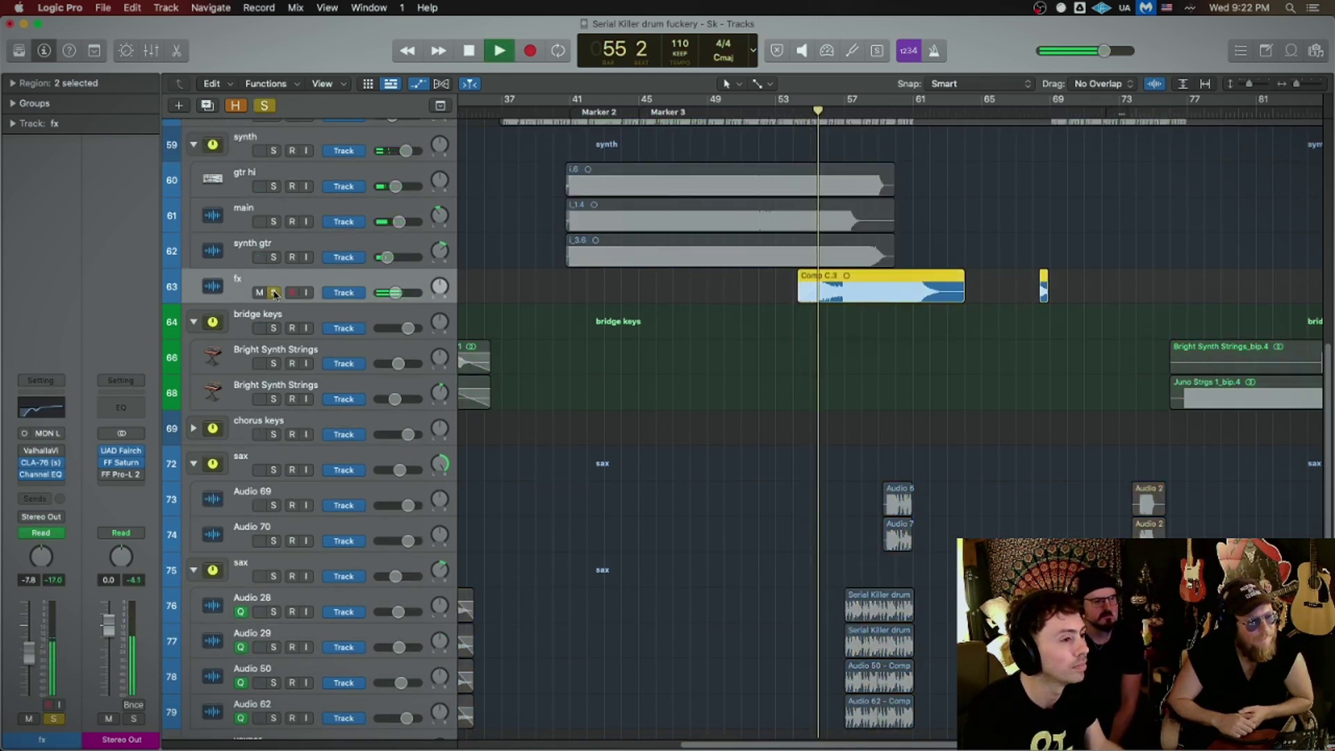
scroll(273, 292, up, 5)
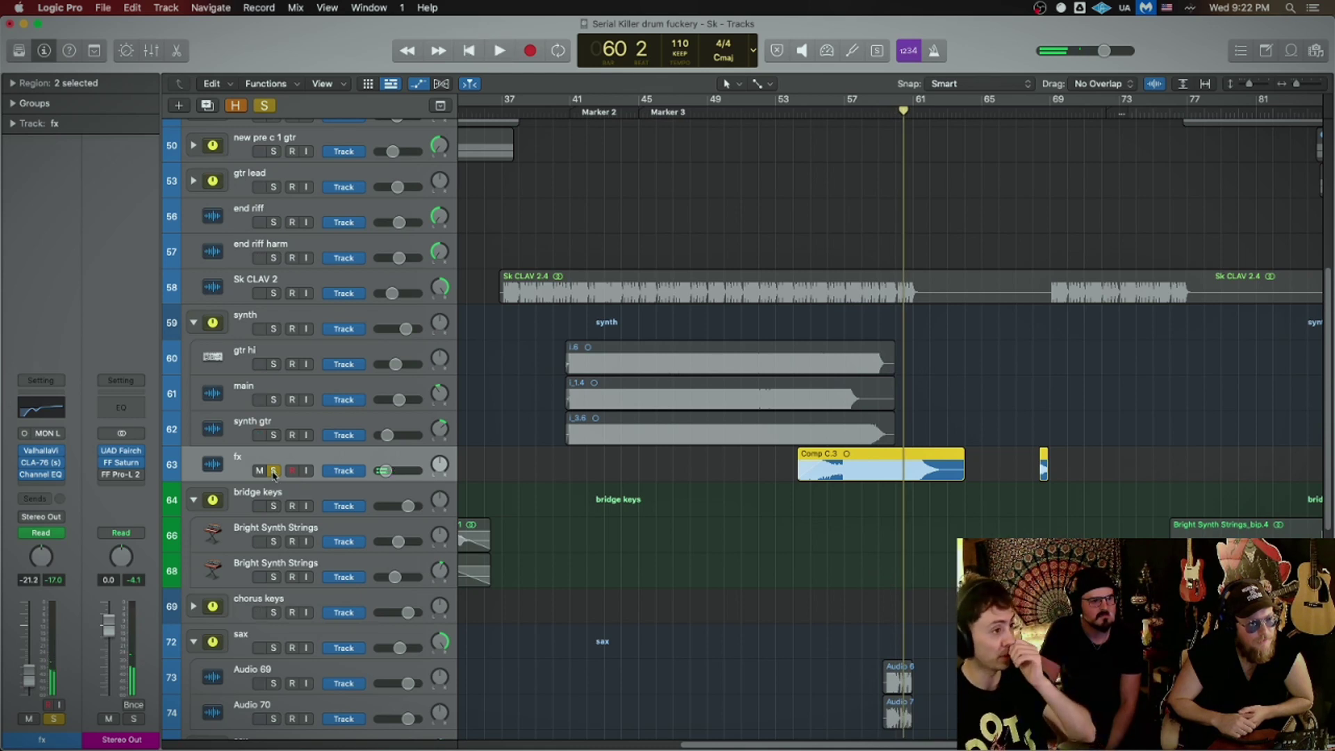
click(273, 471)
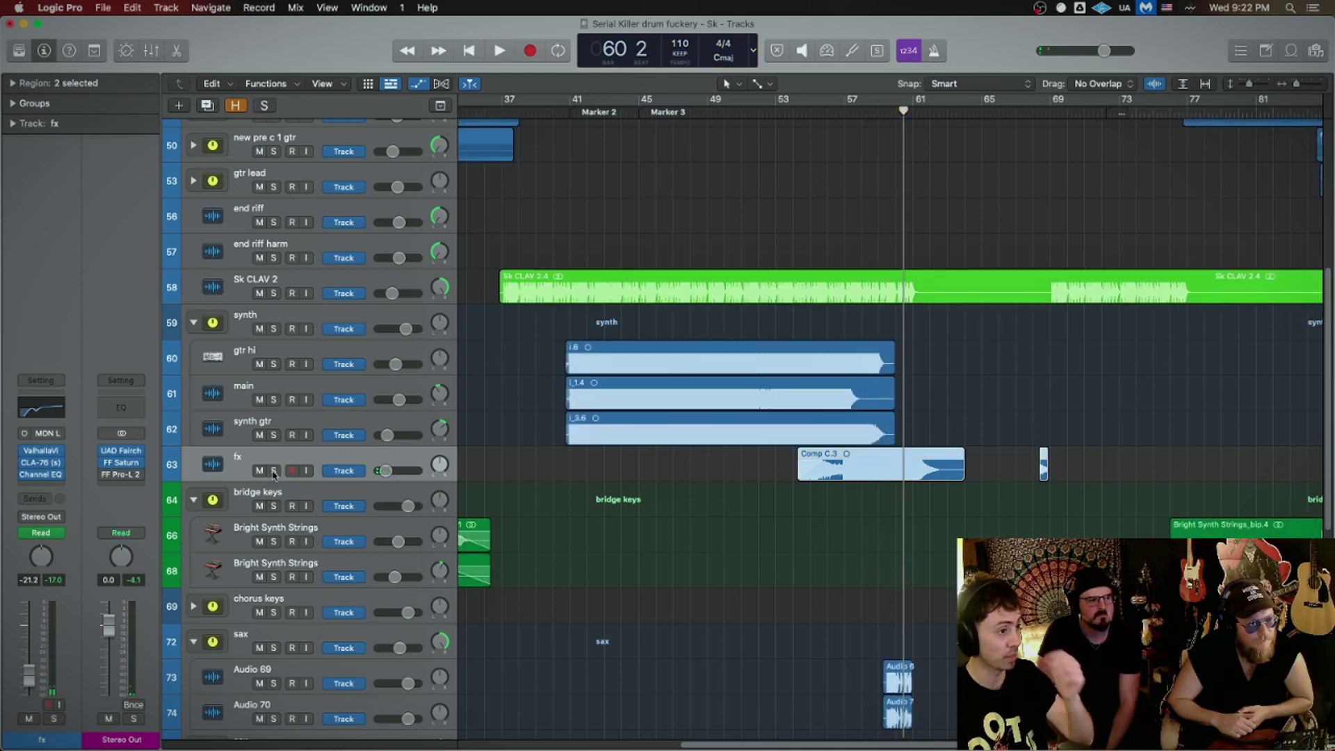
alt+scroll(669, 477, up, 2)
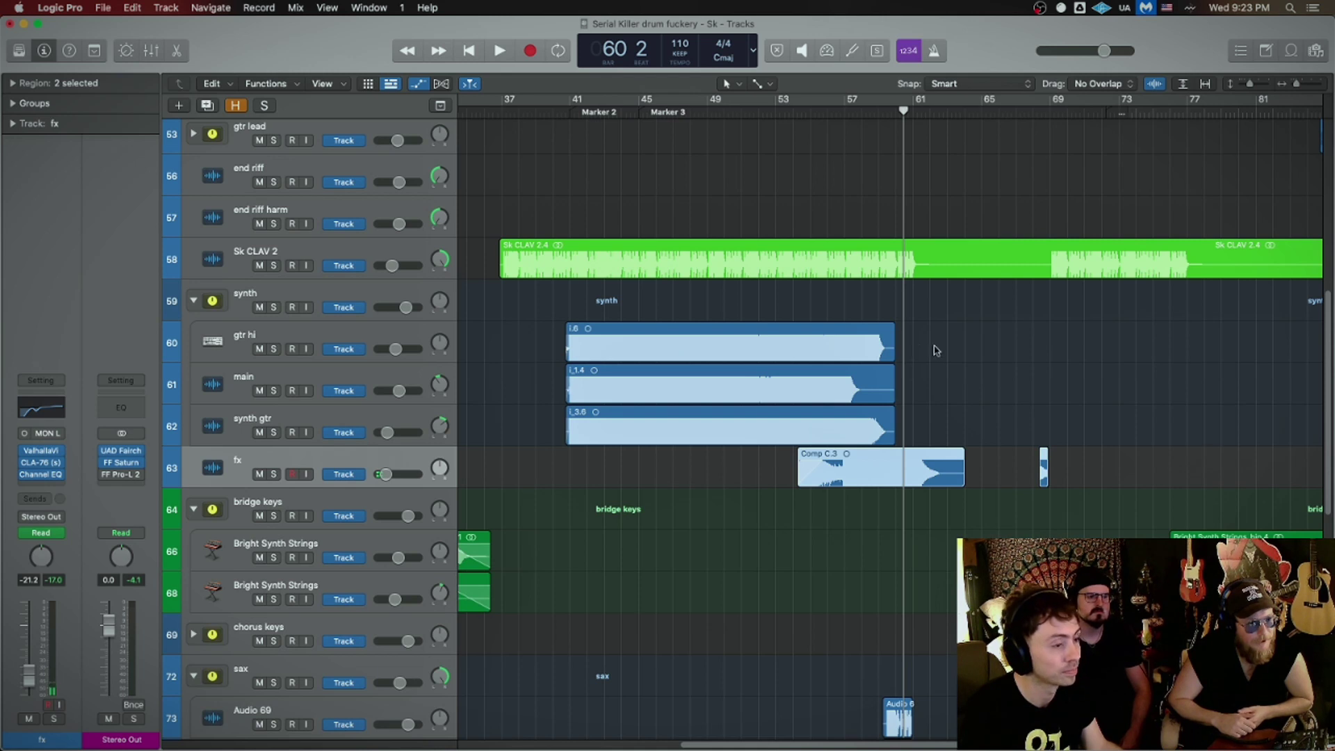
Step: Restart playback around bar 59, briefly soloing and unsoloing the fx track again
key(space)
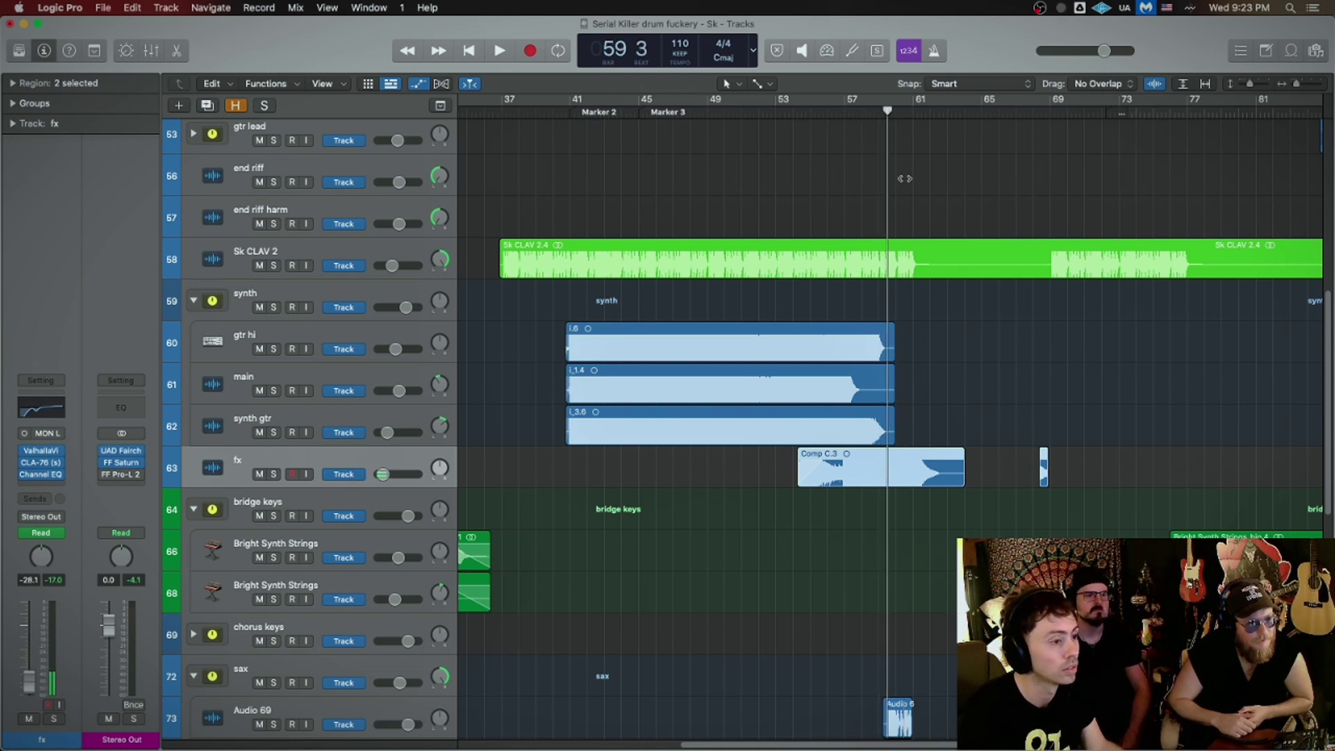
click(274, 473)
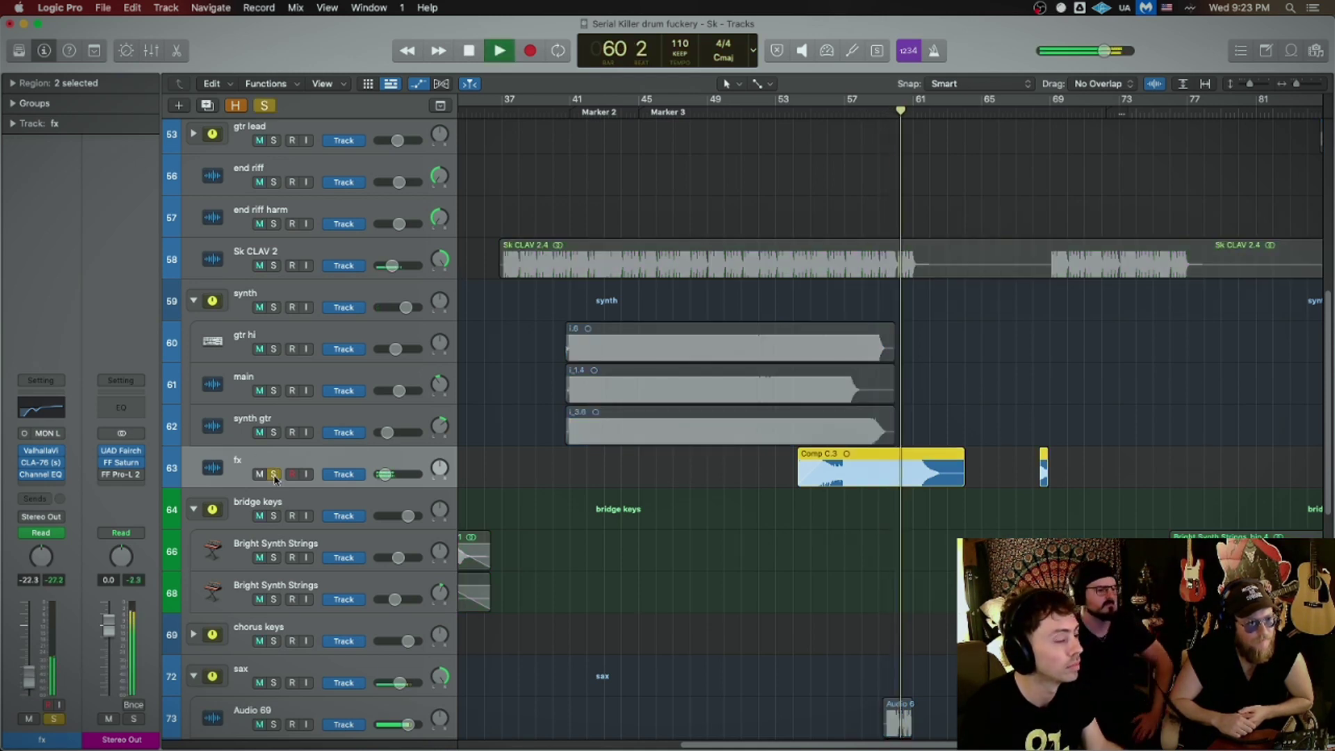
click(273, 474)
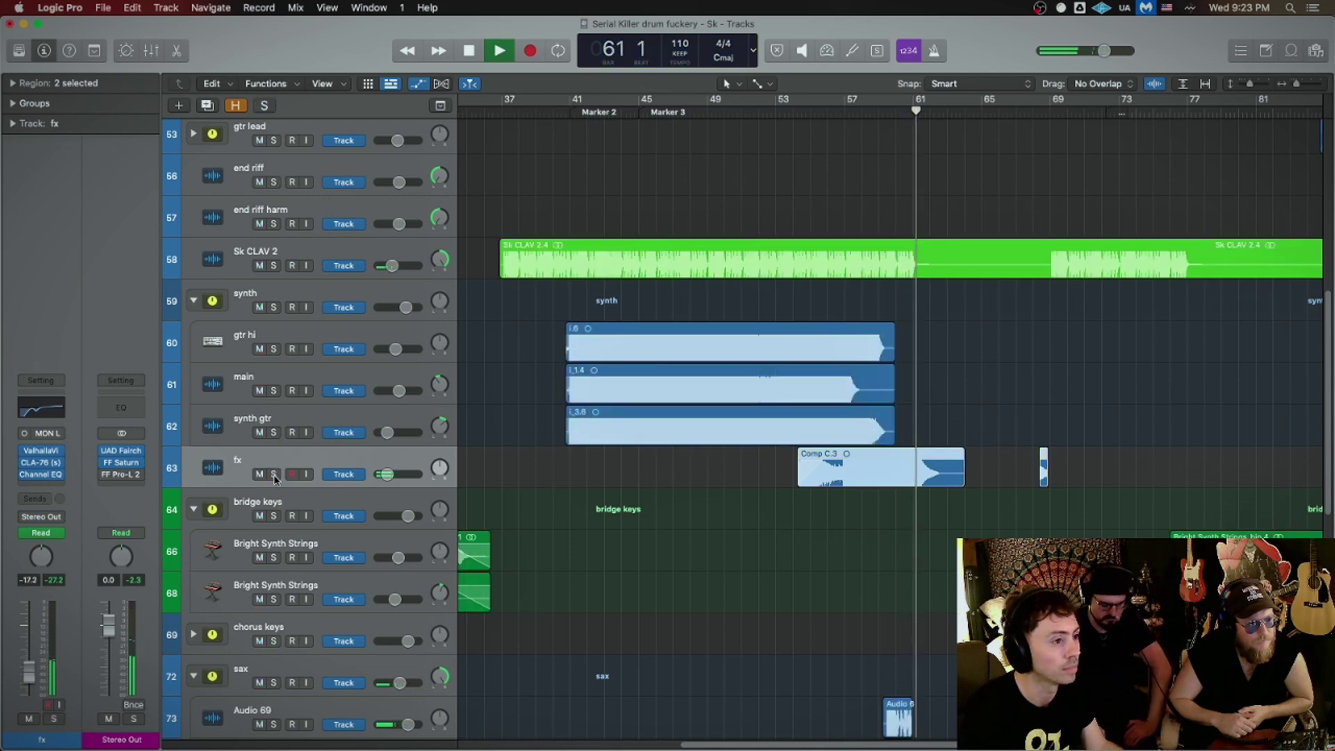
scroll(799, 366, down, 5)
scroll(831, 366, down, 5)
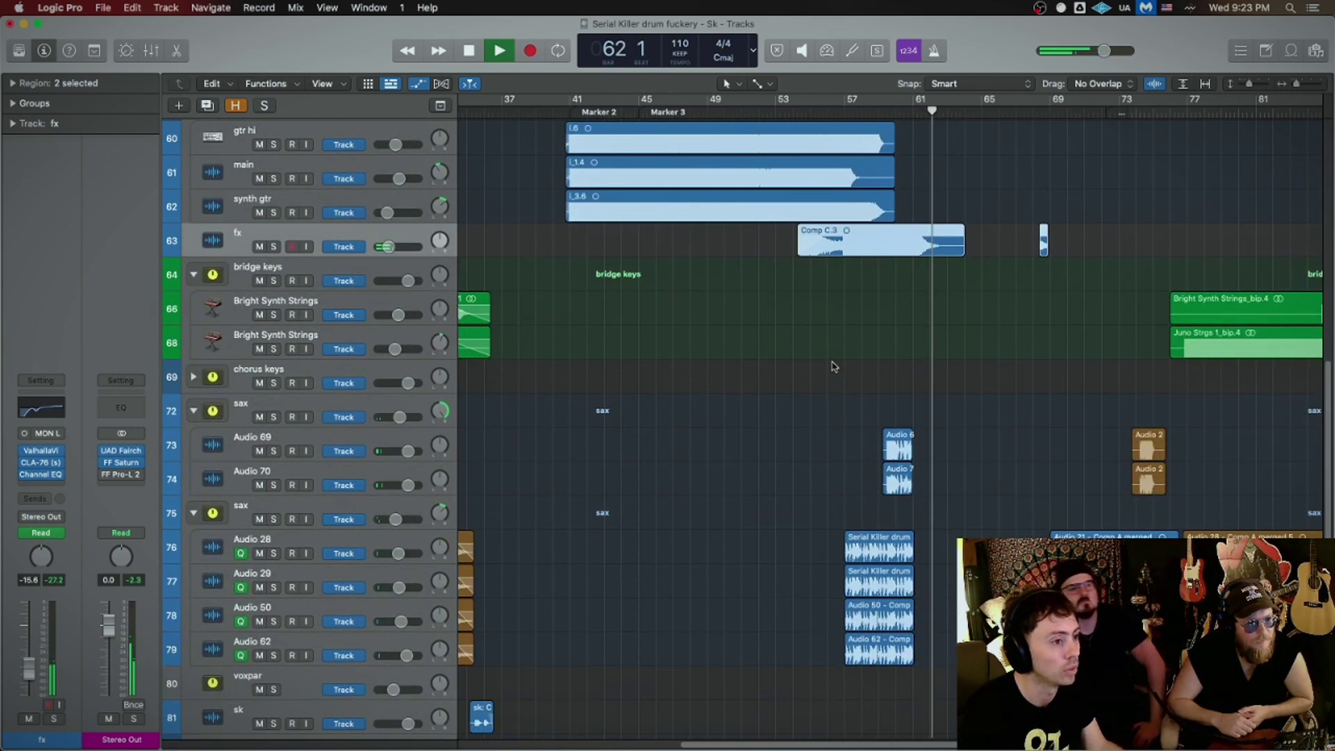
scroll(852, 153, down, 3)
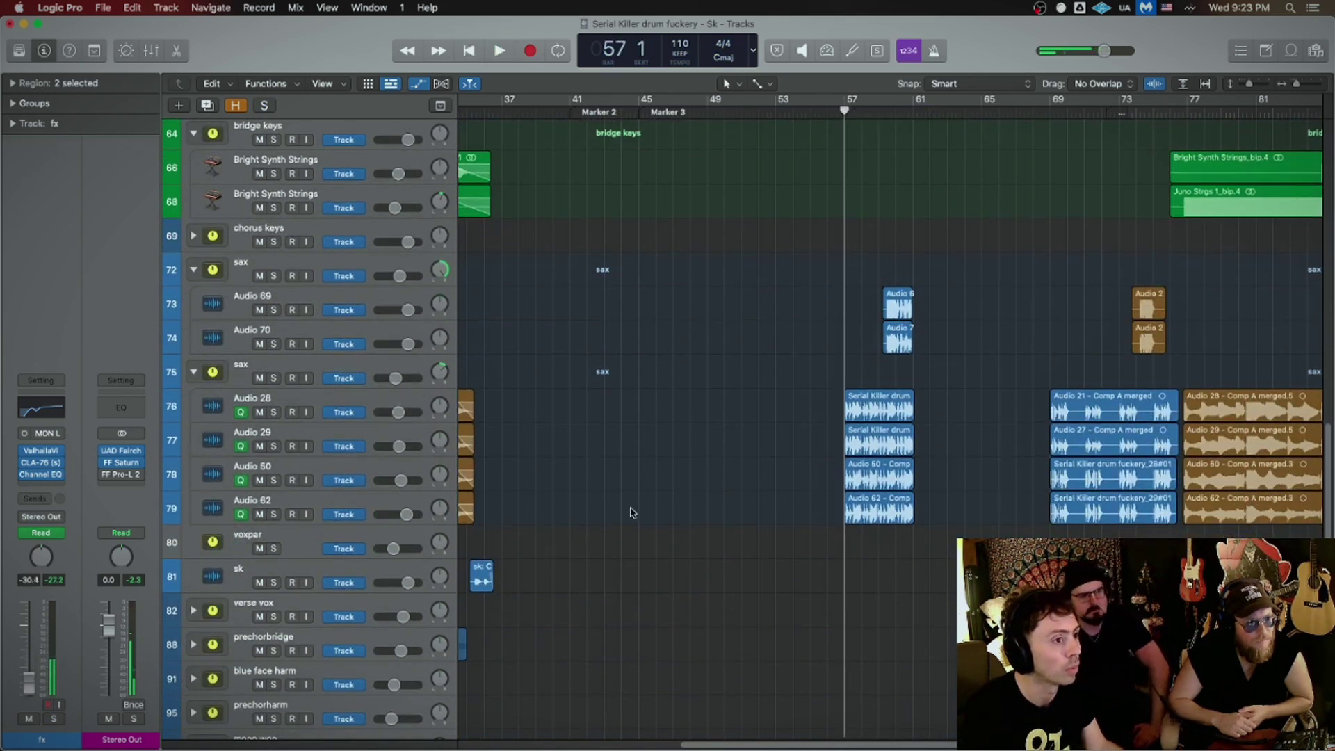
Step: Play from bar 57 with the lower and upper sax groups soloed, then clear all solos
key(space)
click(274, 379)
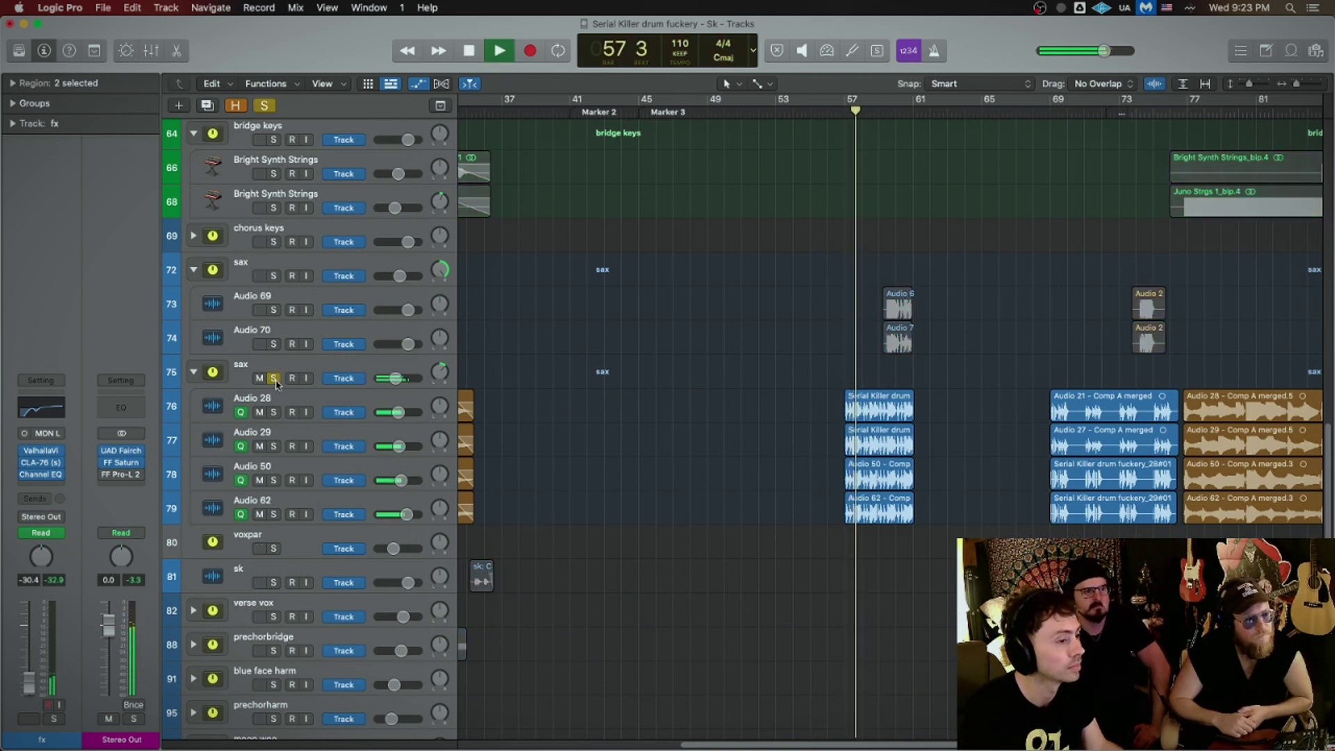
click(273, 276)
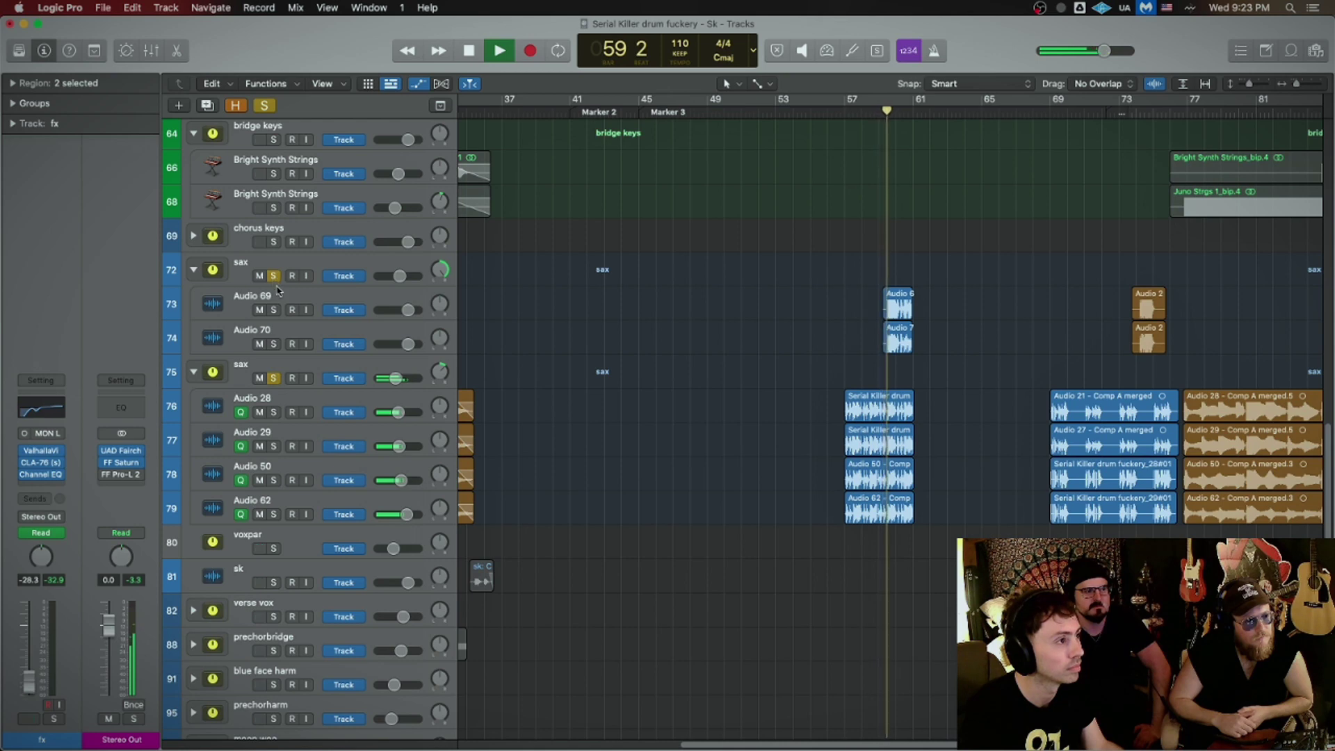
click(264, 105)
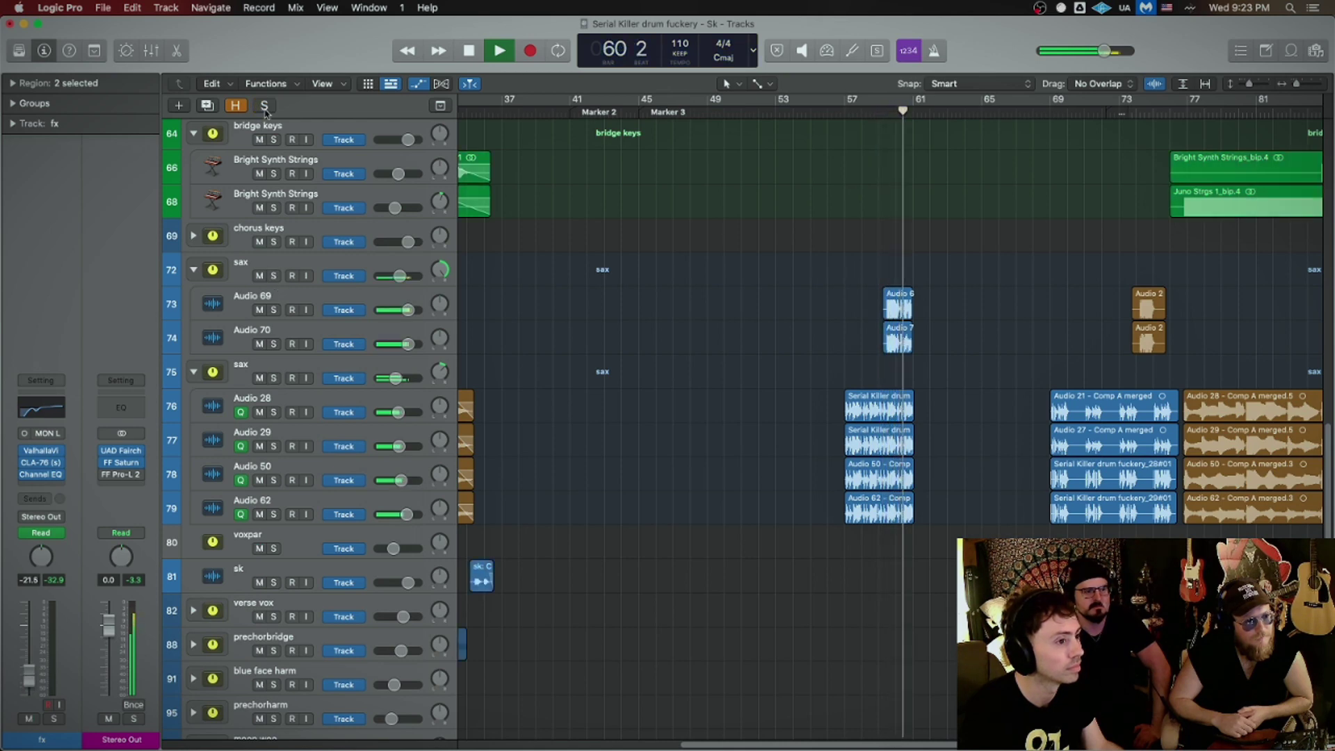
scroll(804, 305, up, 3)
scroll(814, 324, up, 5)
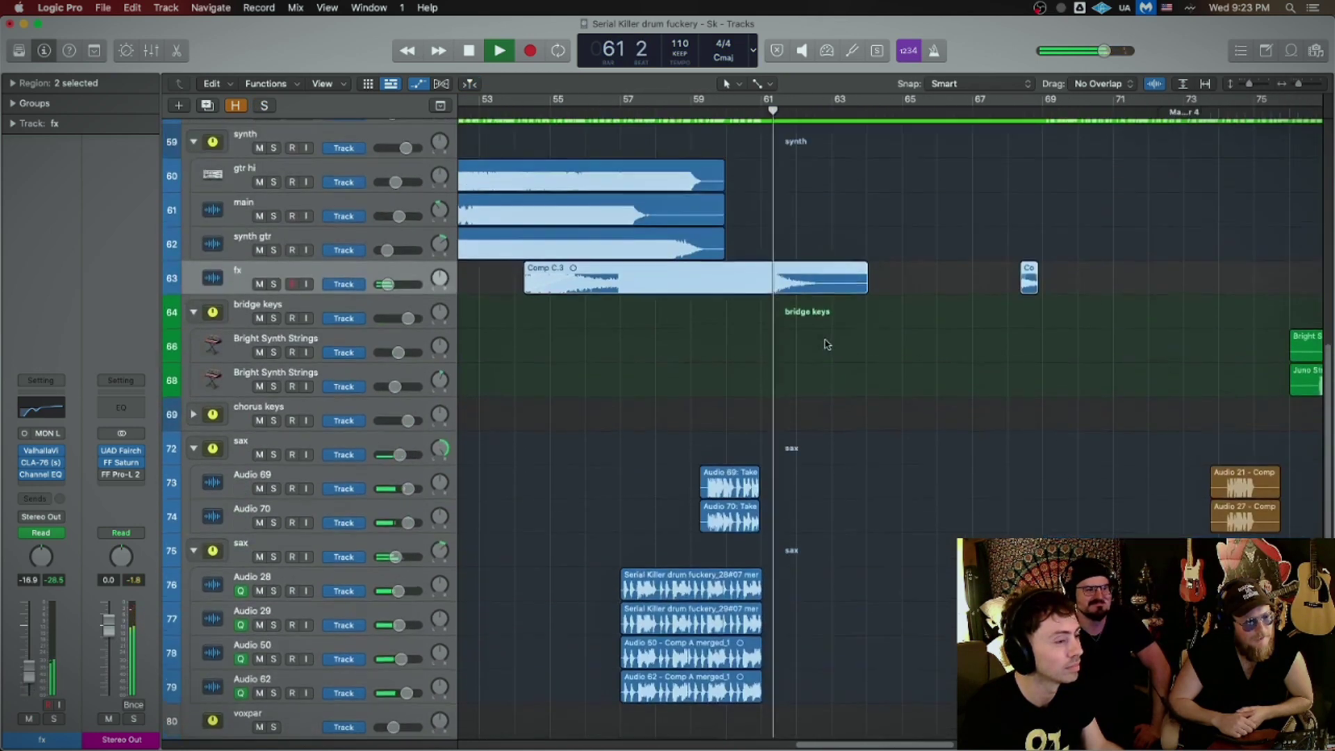
scroll(820, 345, down, 3)
scroll(822, 346, up, 3)
scroll(820, 346, right, 5)
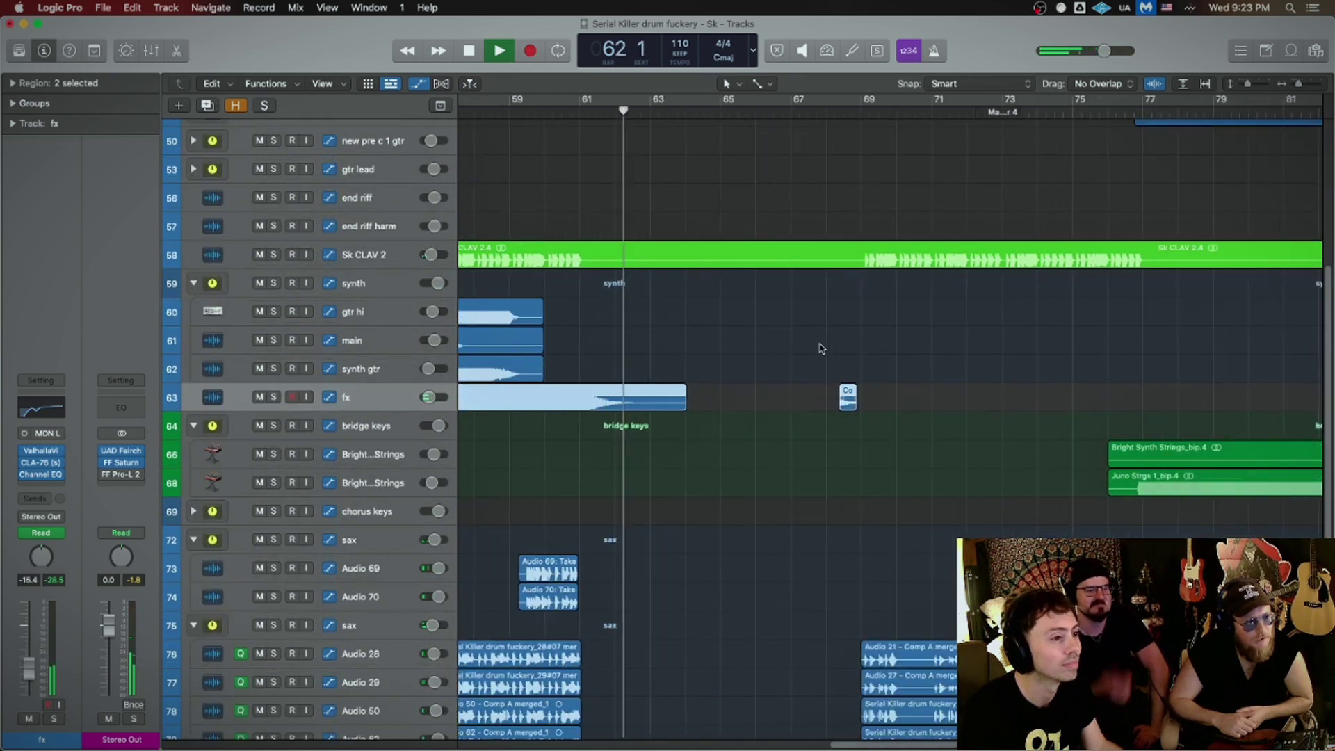
scroll(820, 346, right, 5)
scroll(819, 350, down, 1)
scroll(820, 351, down, 2)
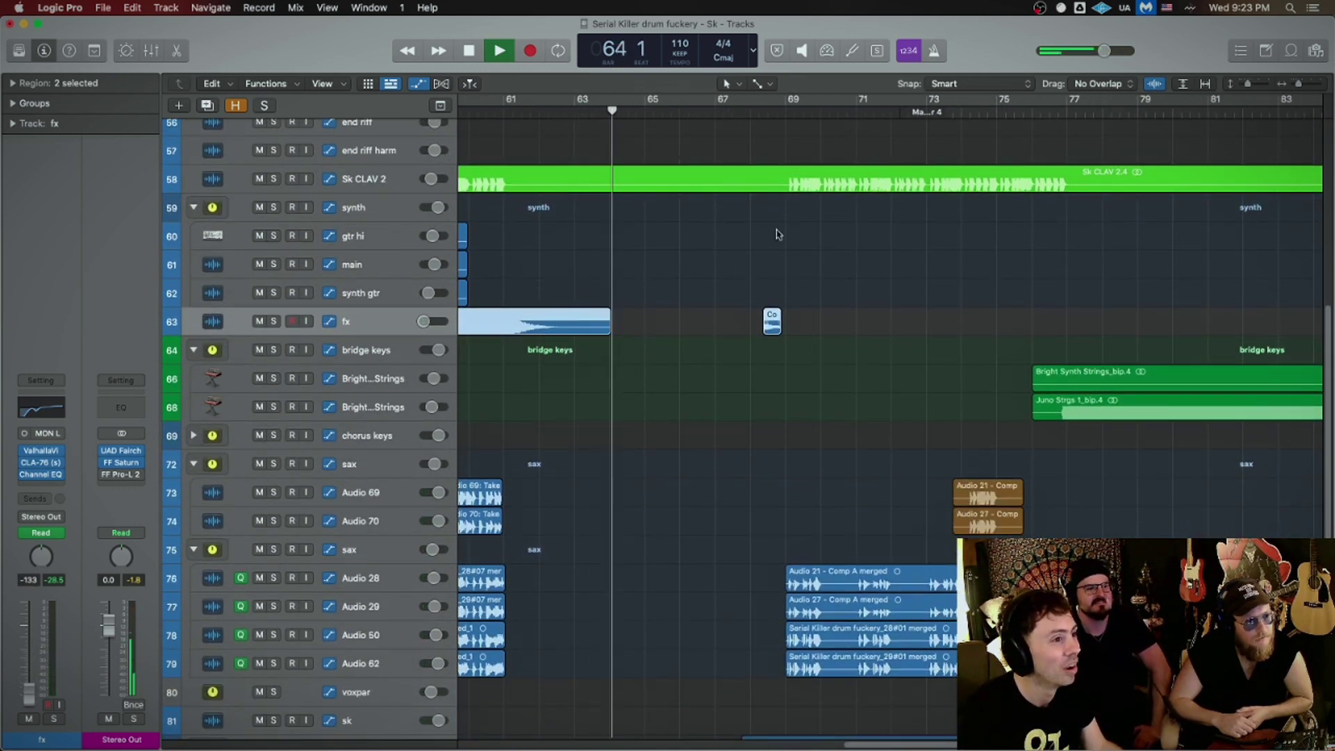
Step: Show volume automation on all tracks and replay the bridge from bar 67 with fx soloed
key(a)
ctrl+alt+click(787, 345)
scroll(949, 397, right, 2)
scroll(948, 397, right, 3)
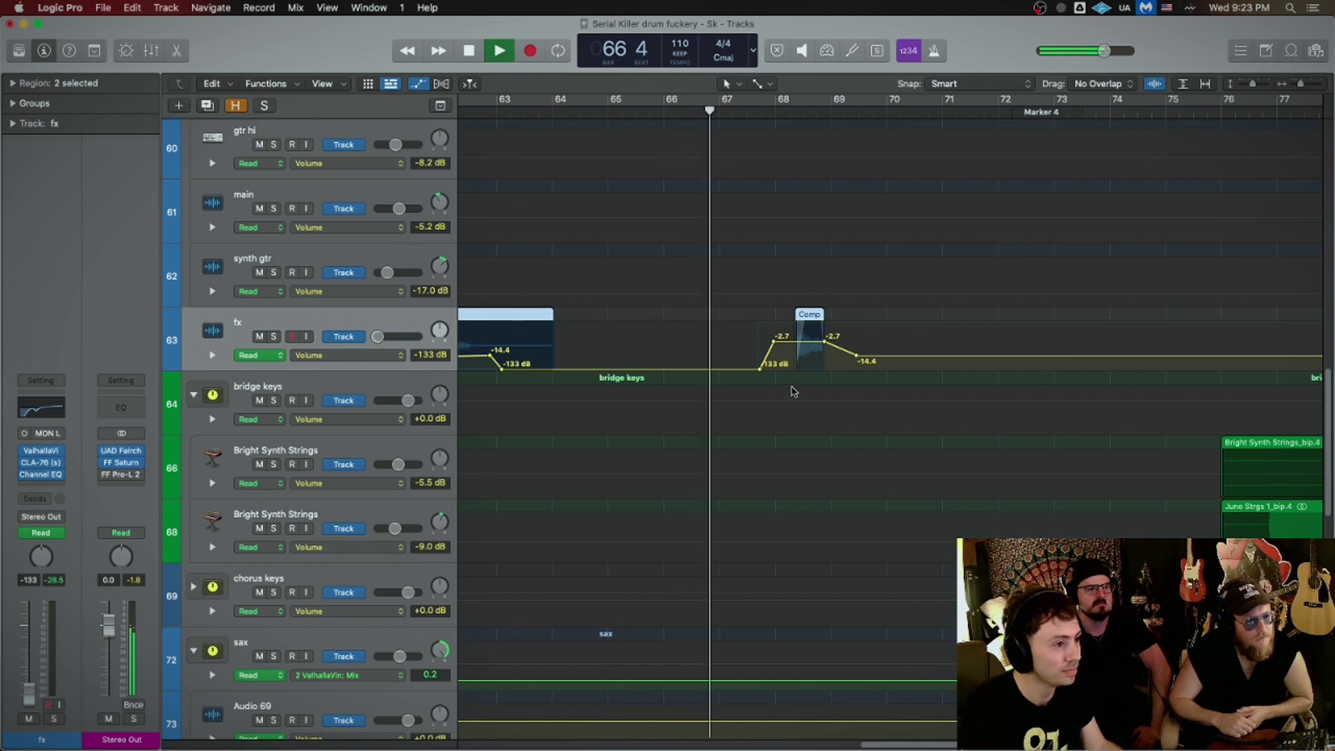
scroll(793, 388, down, 1)
scroll(780, 386, down, 1)
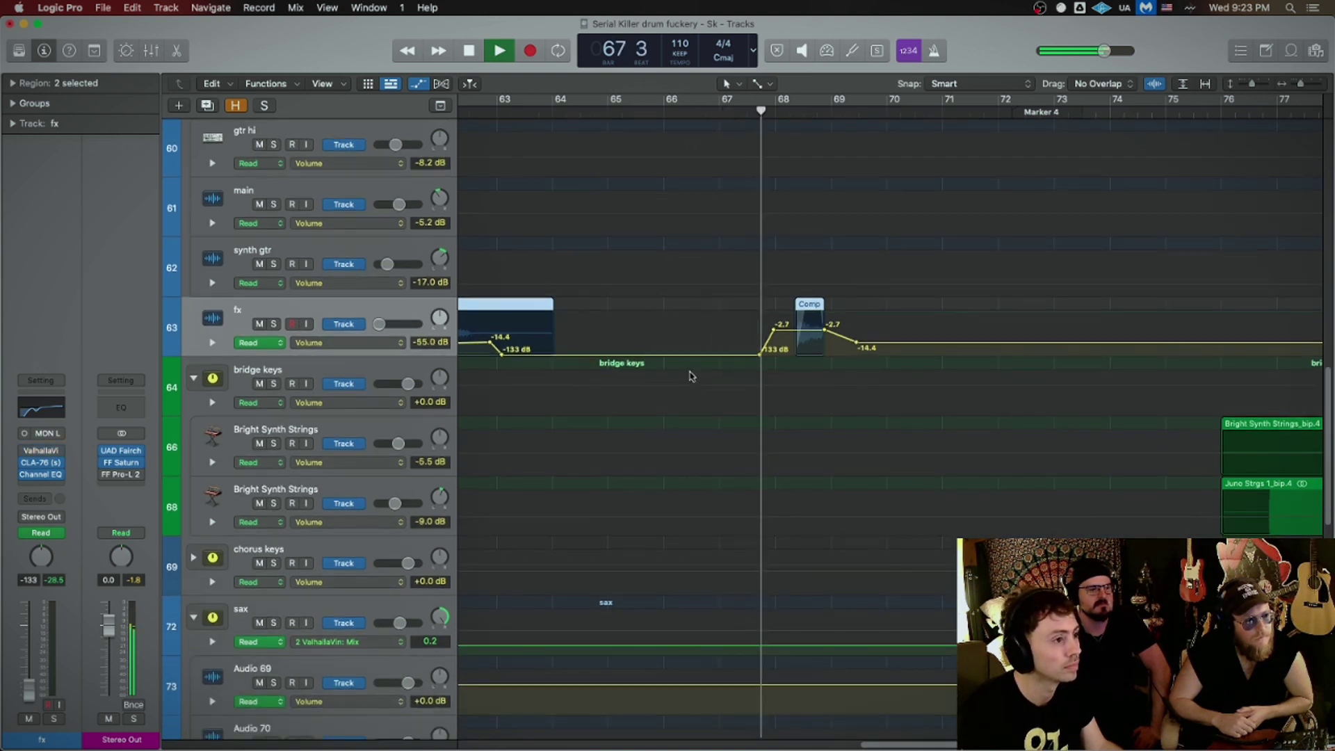
scroll(689, 373, down, 1)
key(s)
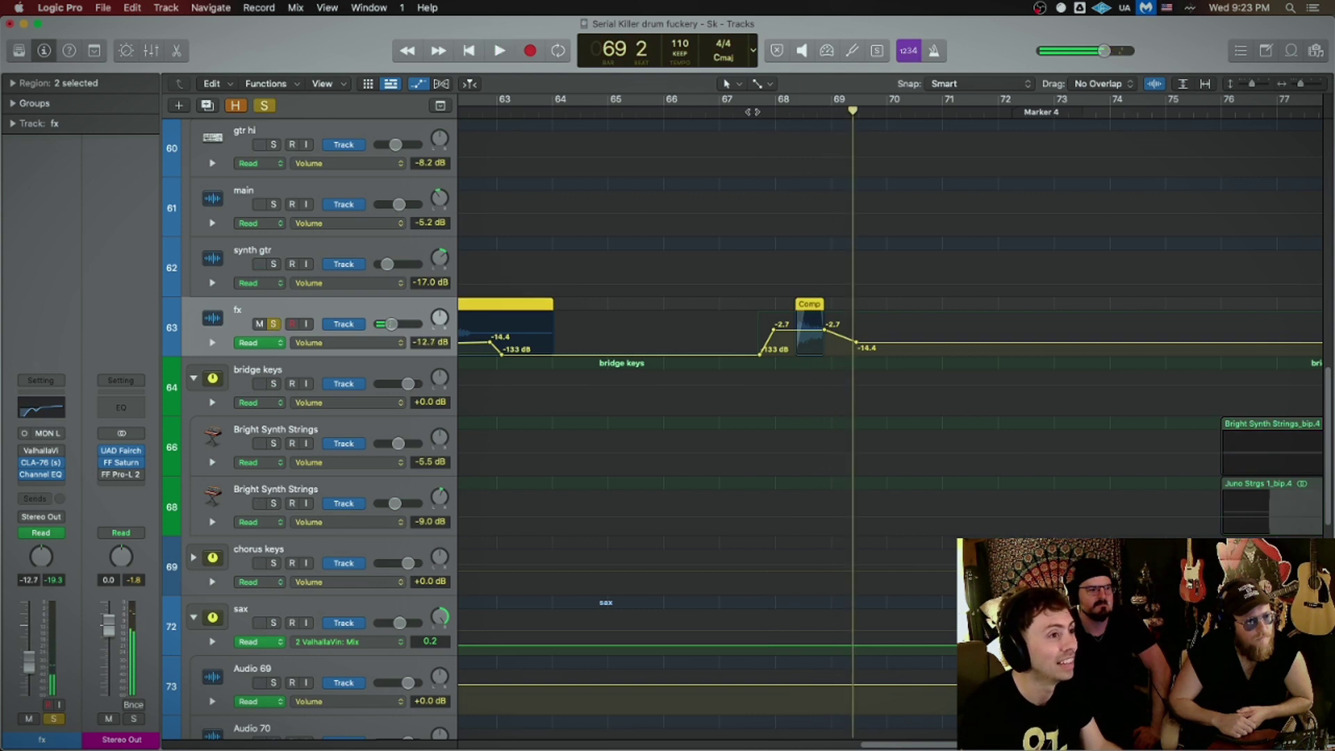
click(748, 104)
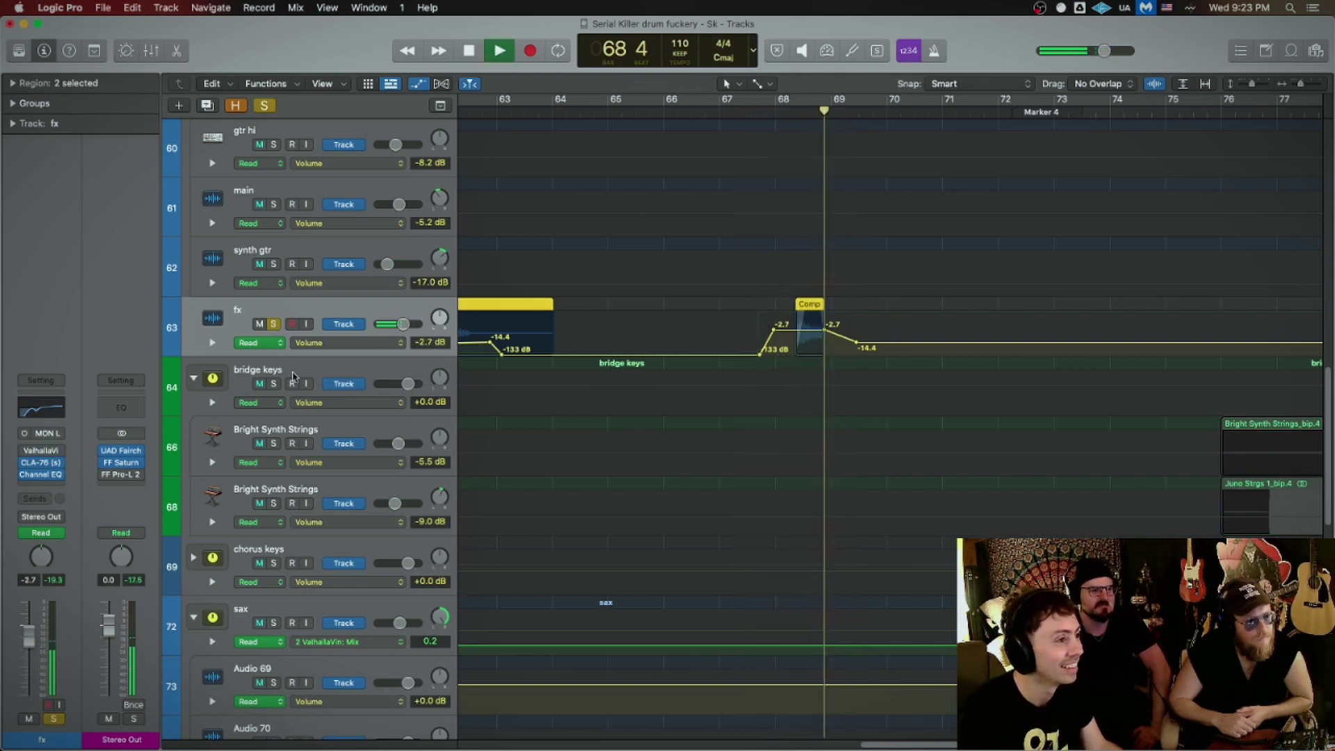
Step: Play drums, perc, bass and the other rhythm tracks soloed from just before bar 68
key(space)
scroll(686, 379, up, 2)
scroll(685, 378, up, 10)
scroll(691, 382, up, 10)
click(776, 111)
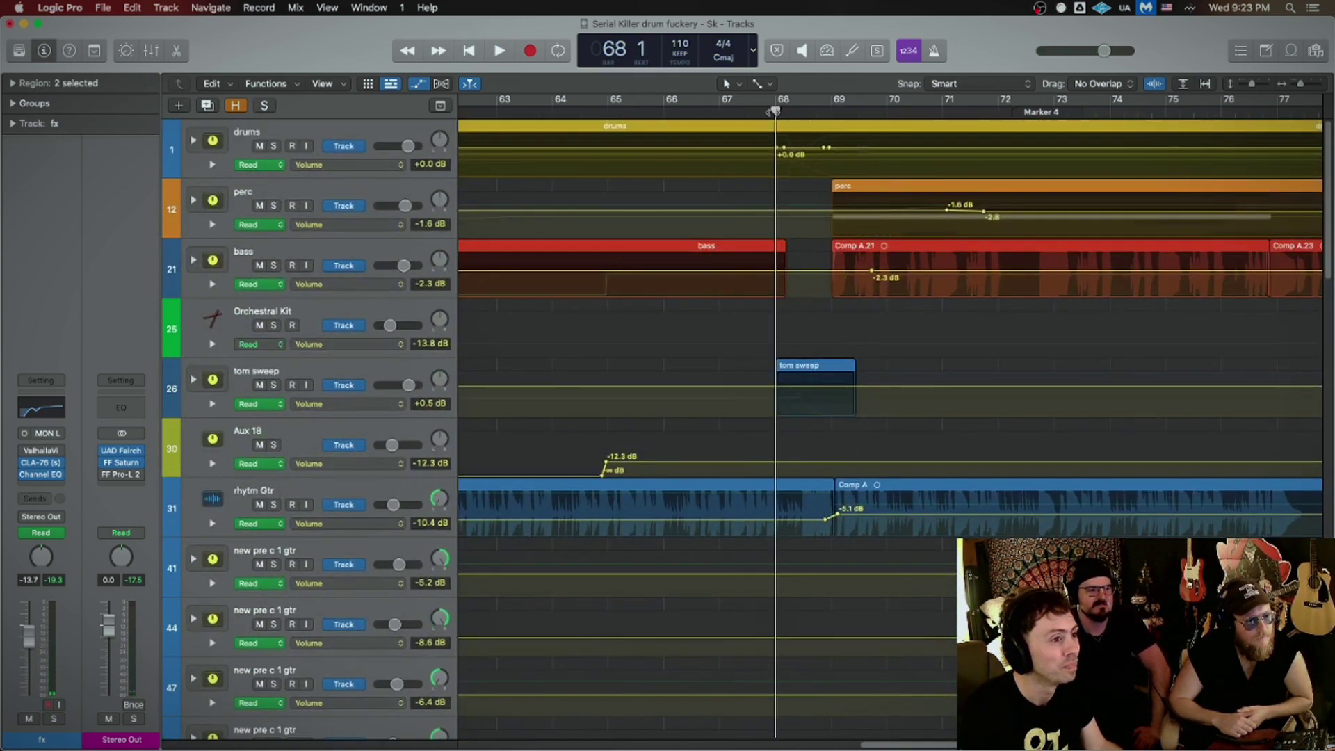
drag(777, 111, 766, 112)
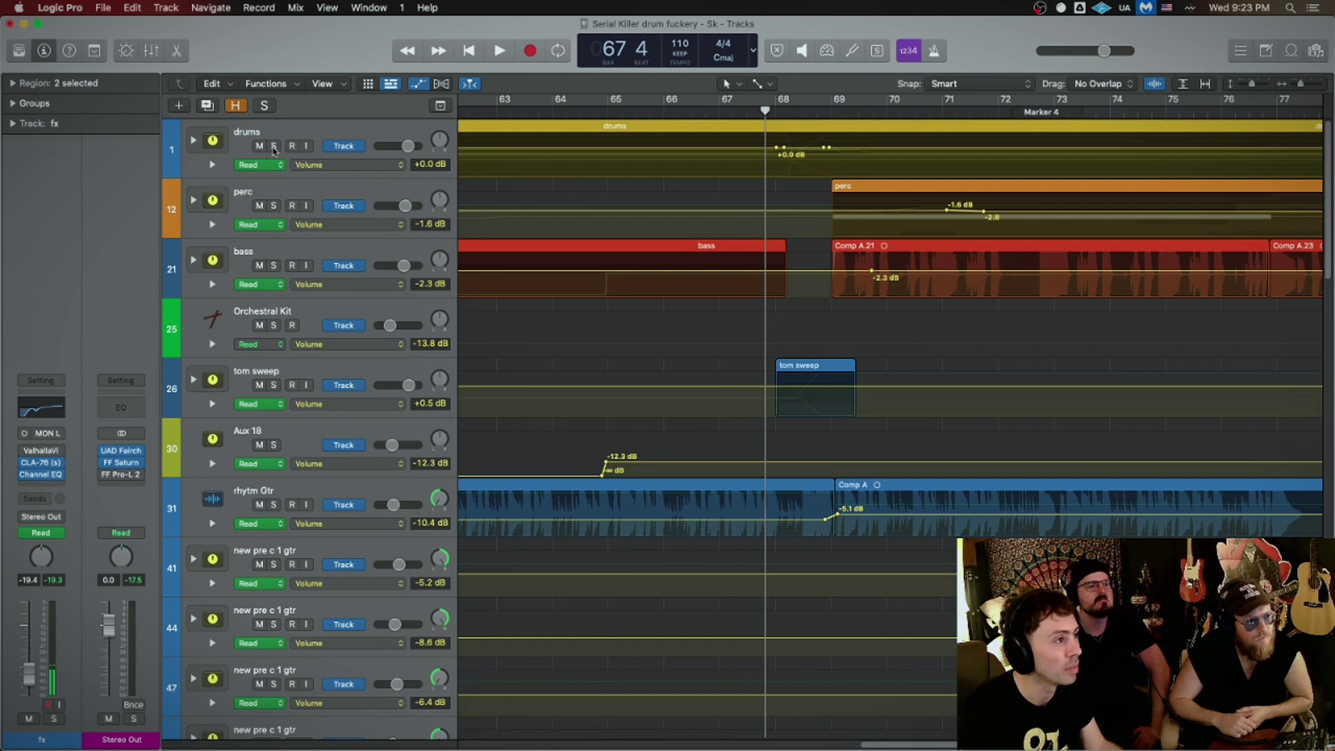
drag(274, 147, 281, 438)
key(space)
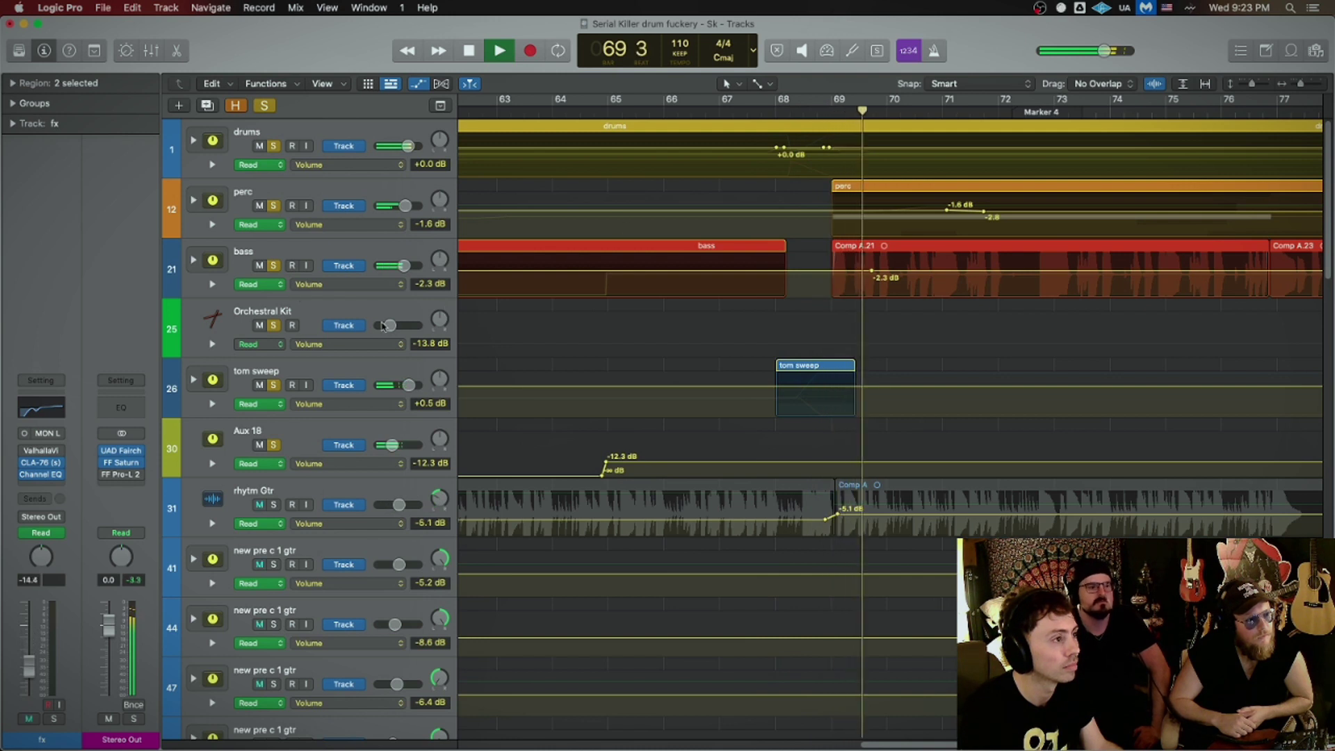
Step: Hide the automation lanes and replay the rhythm section from bar 67 beat 4
key(space)
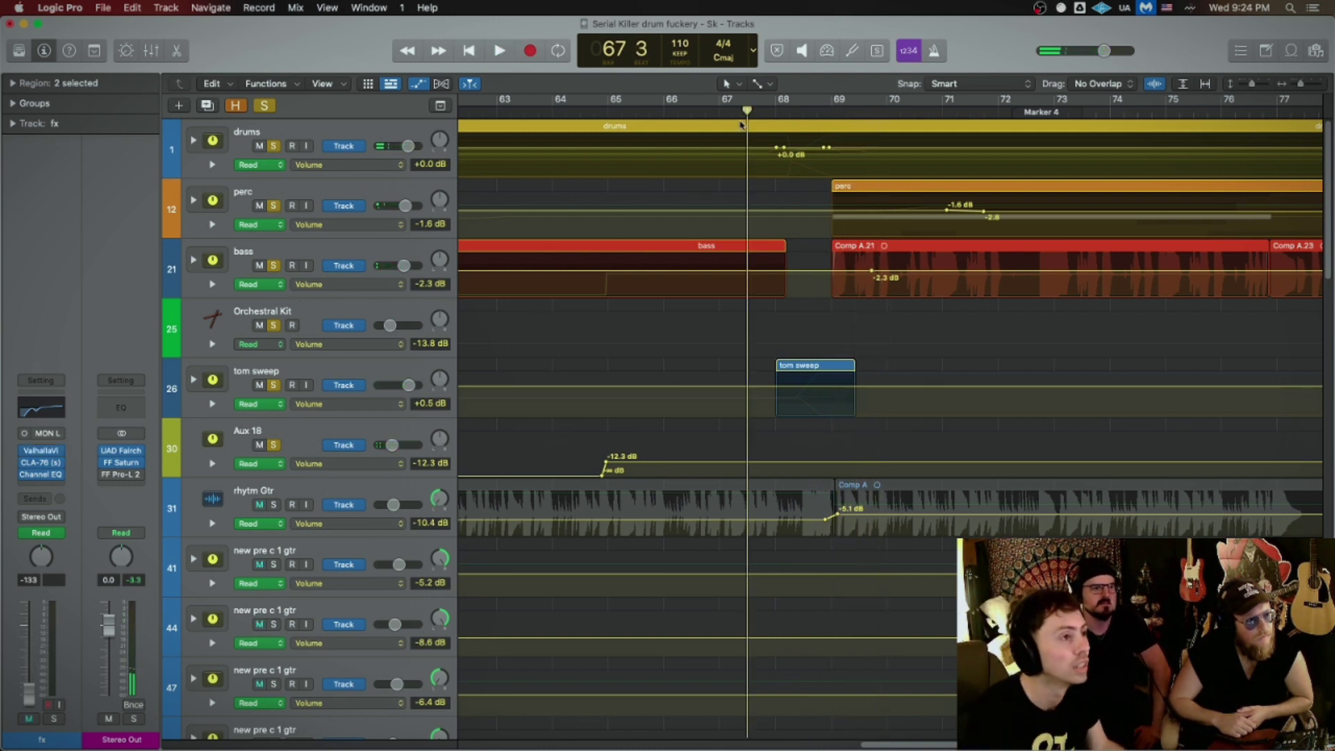
drag(770, 109, 769, 119)
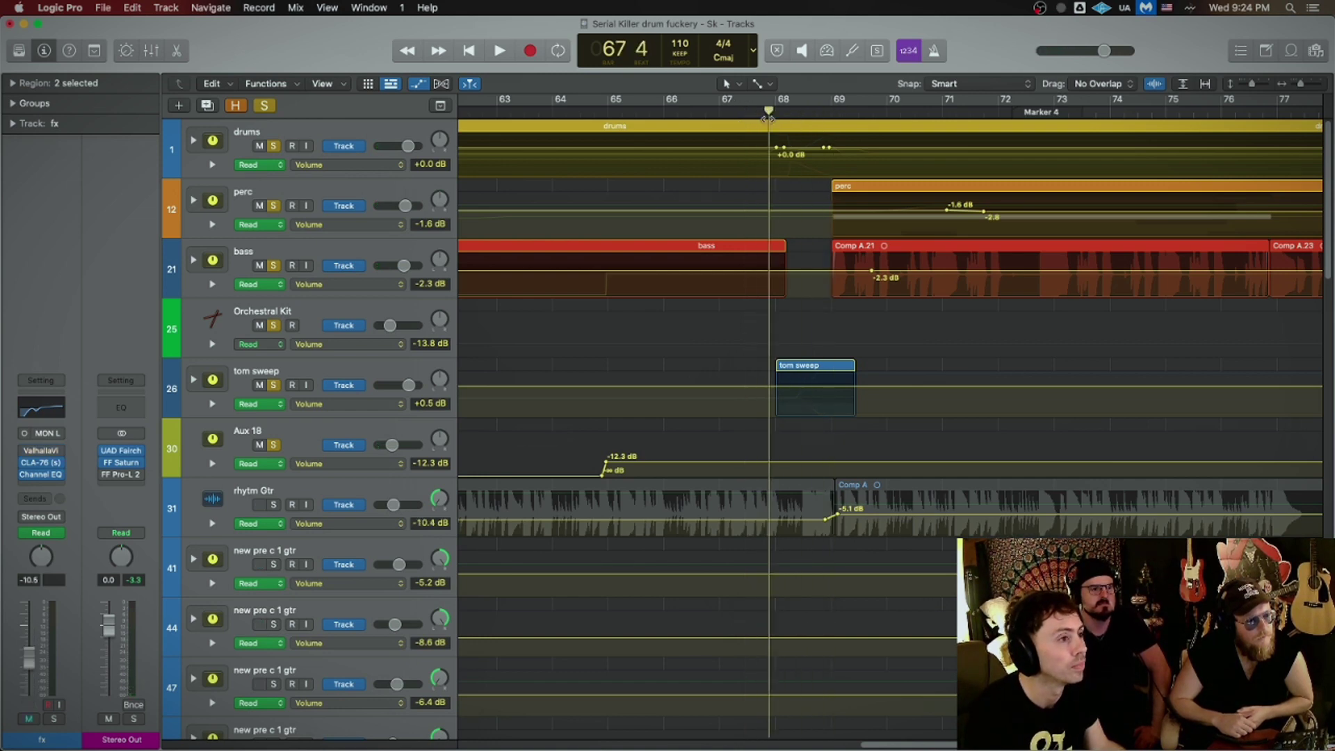
key(a)
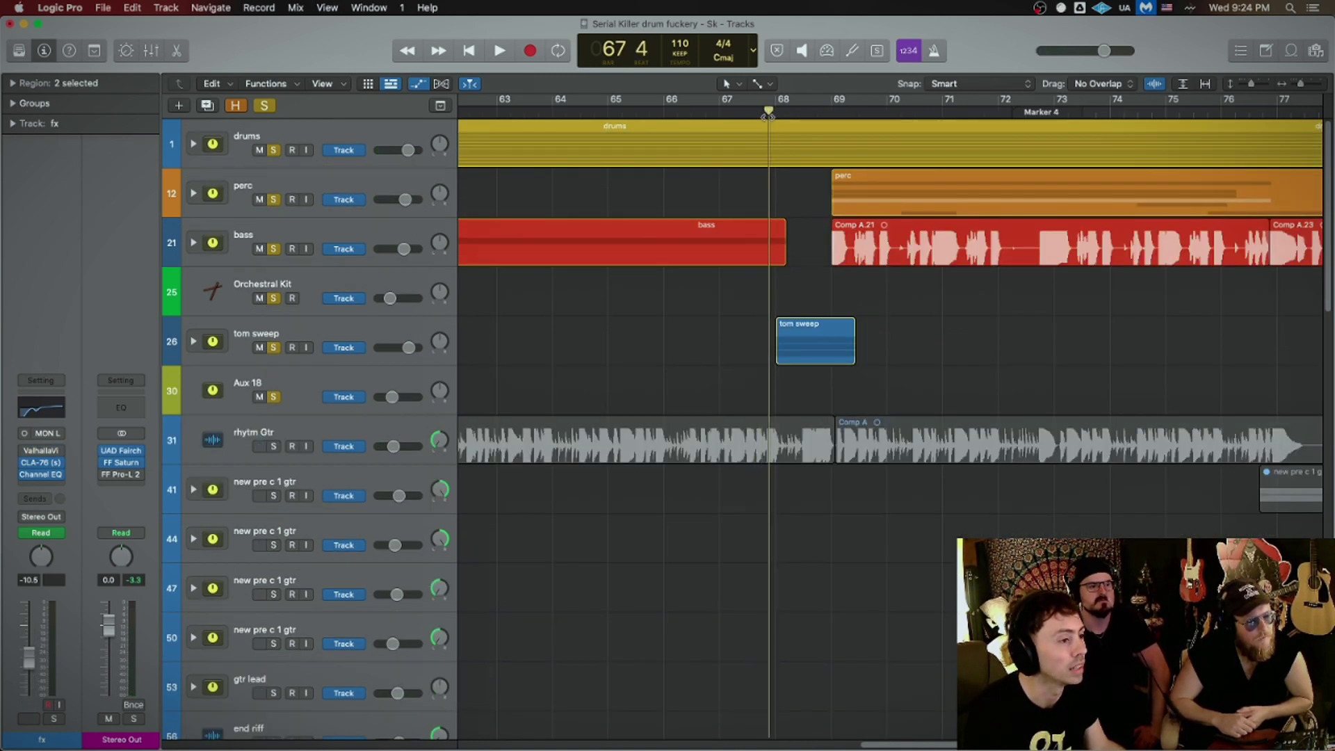
scroll(754, 212, down, 1)
key(super+Right)
scroll(789, 201, up, 1)
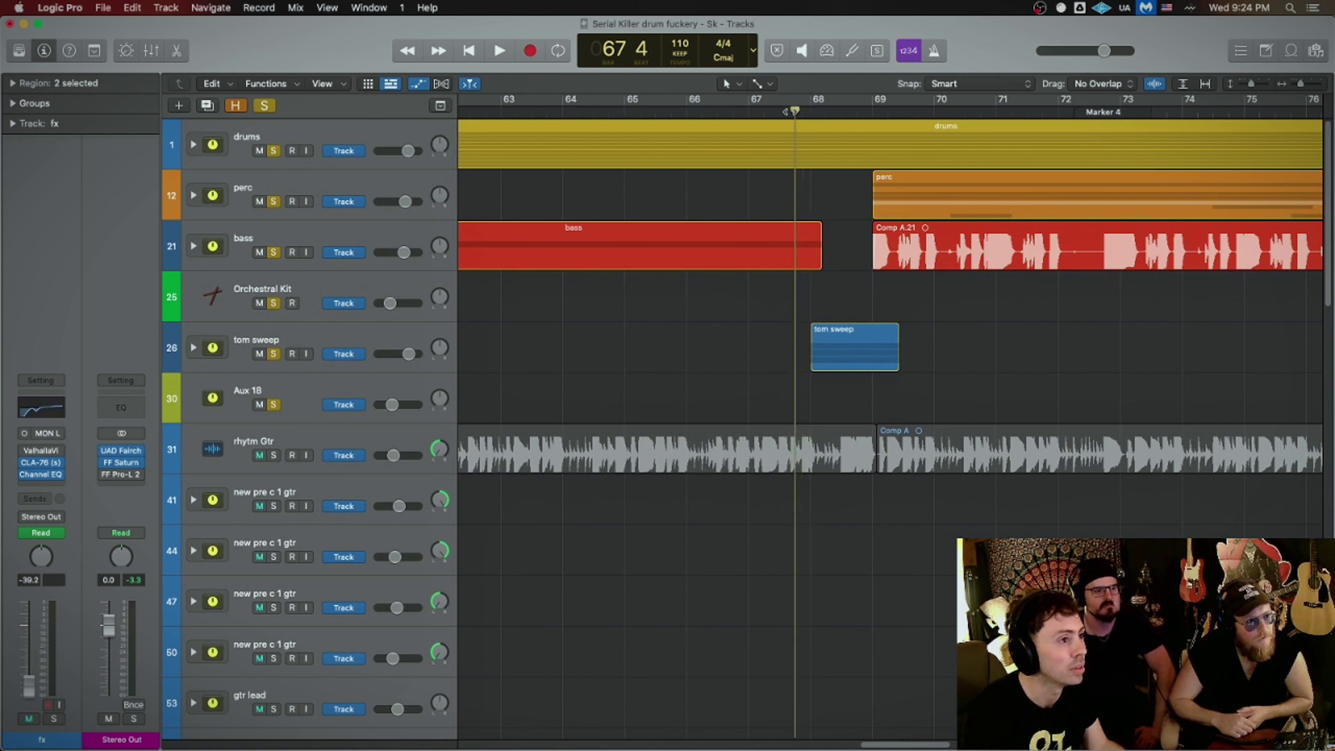
scroll(783, 220, right, 2)
scroll(765, 250, down, 2)
scroll(765, 249, up, 2)
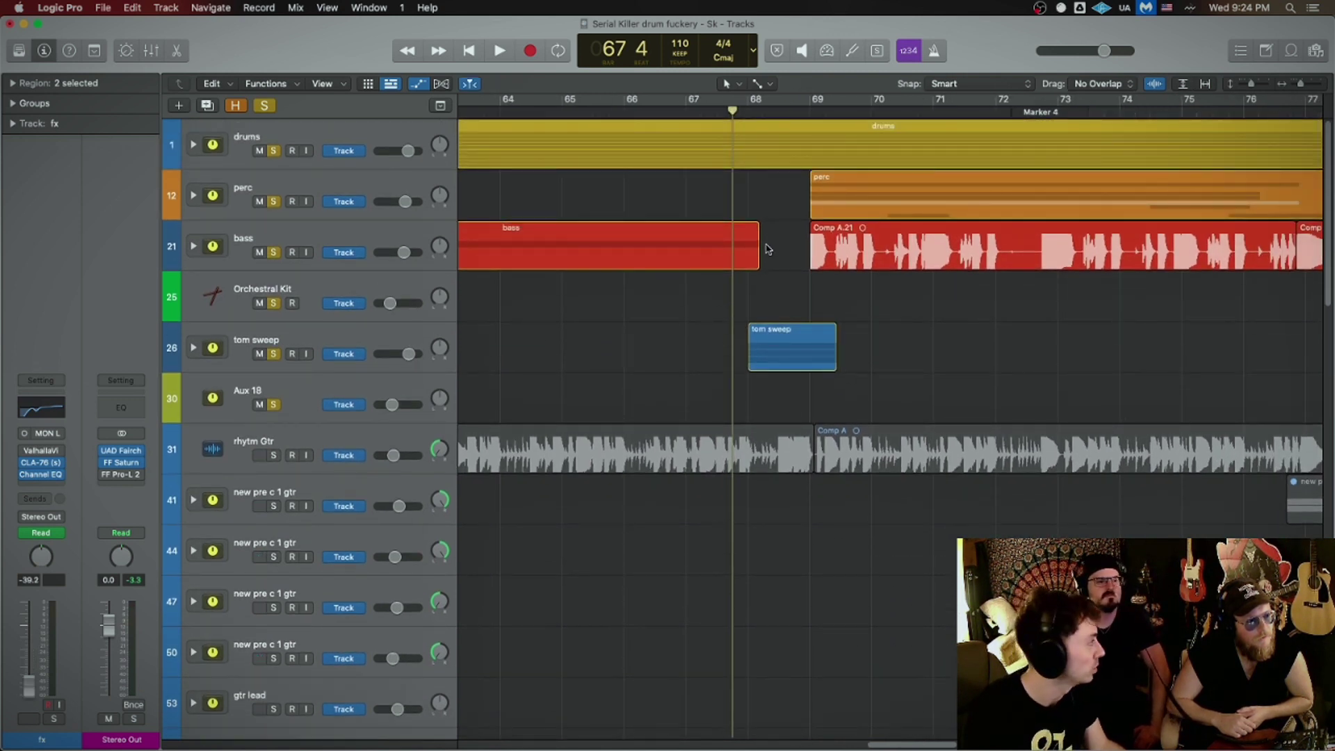
key(space)
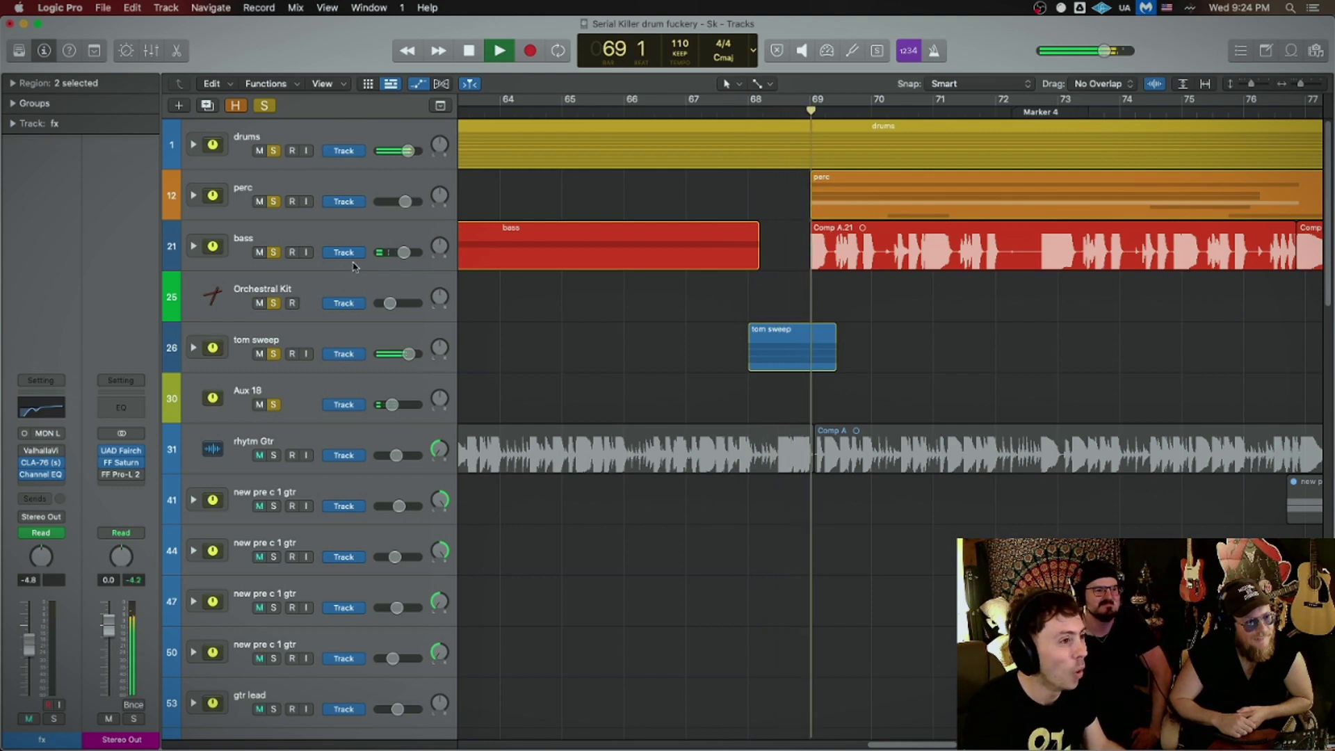
key(space)
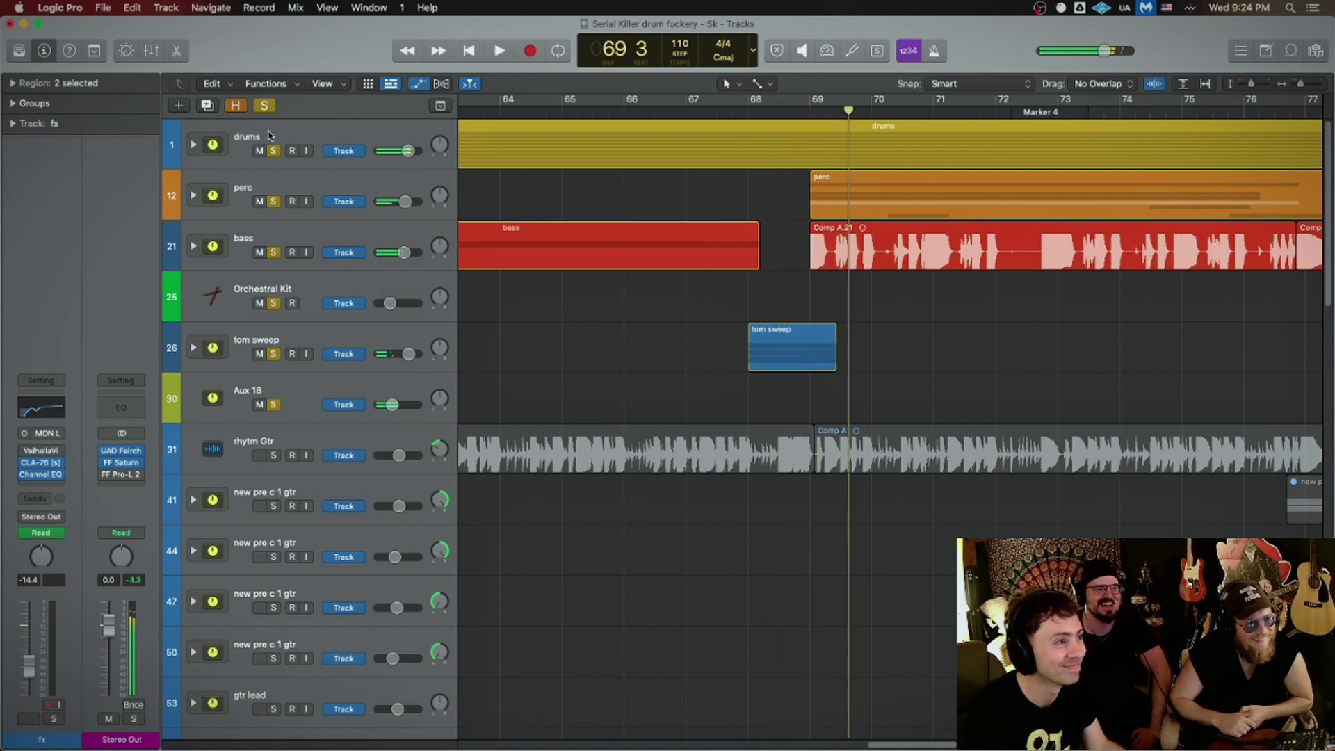
Step: Zoom out to an overview showing more bars and tracks
key(super+Left)
key(super+Up)
key(super+Left)
scroll(564, 325, left, 5)
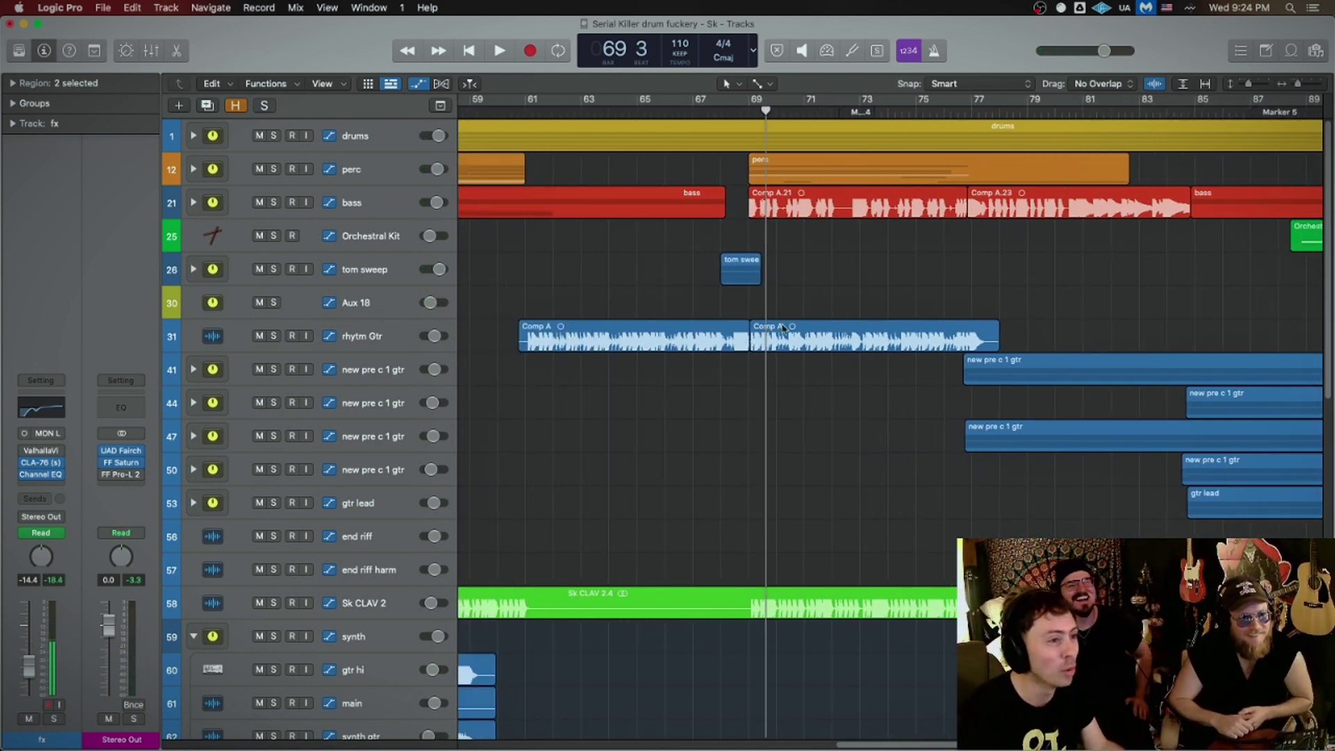
Step: Enlarge the track rows and scrub the playhead from bar 74 through bar 76
key(super+Down)
scroll(908, 218, right, 5)
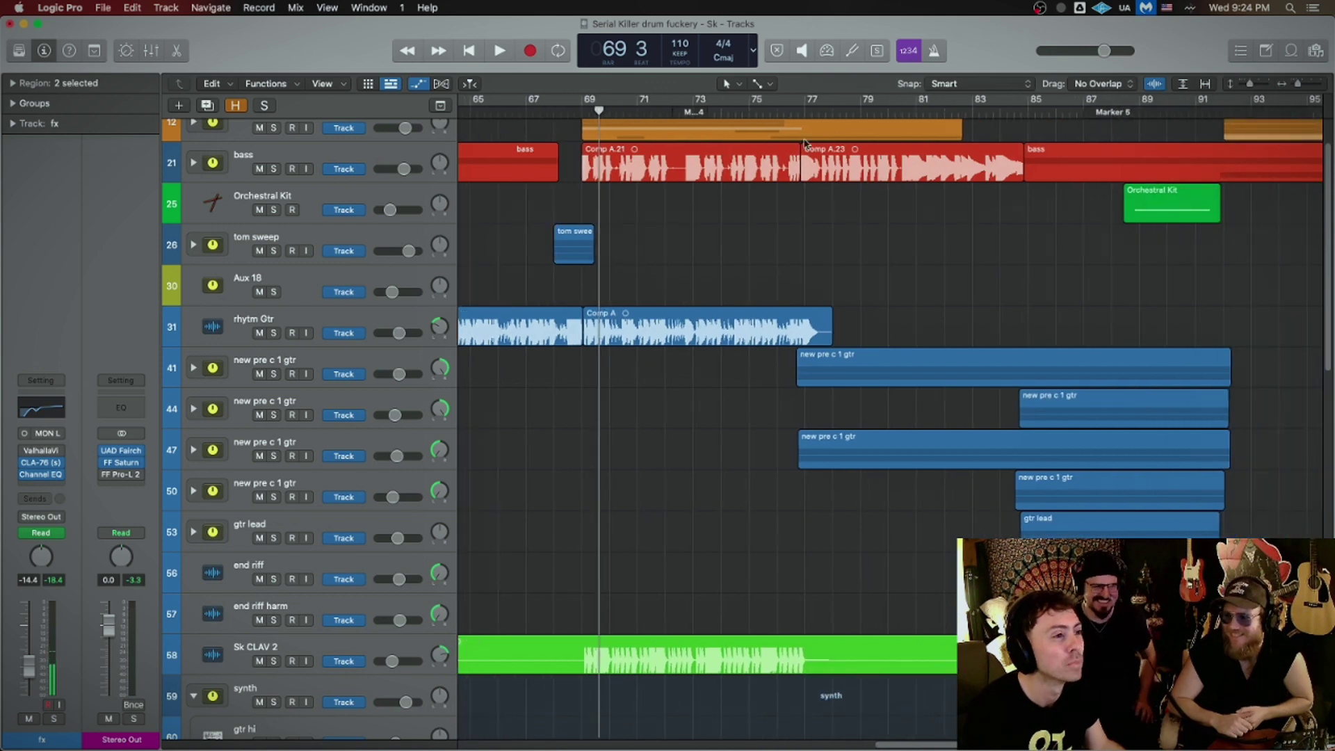
click(737, 112)
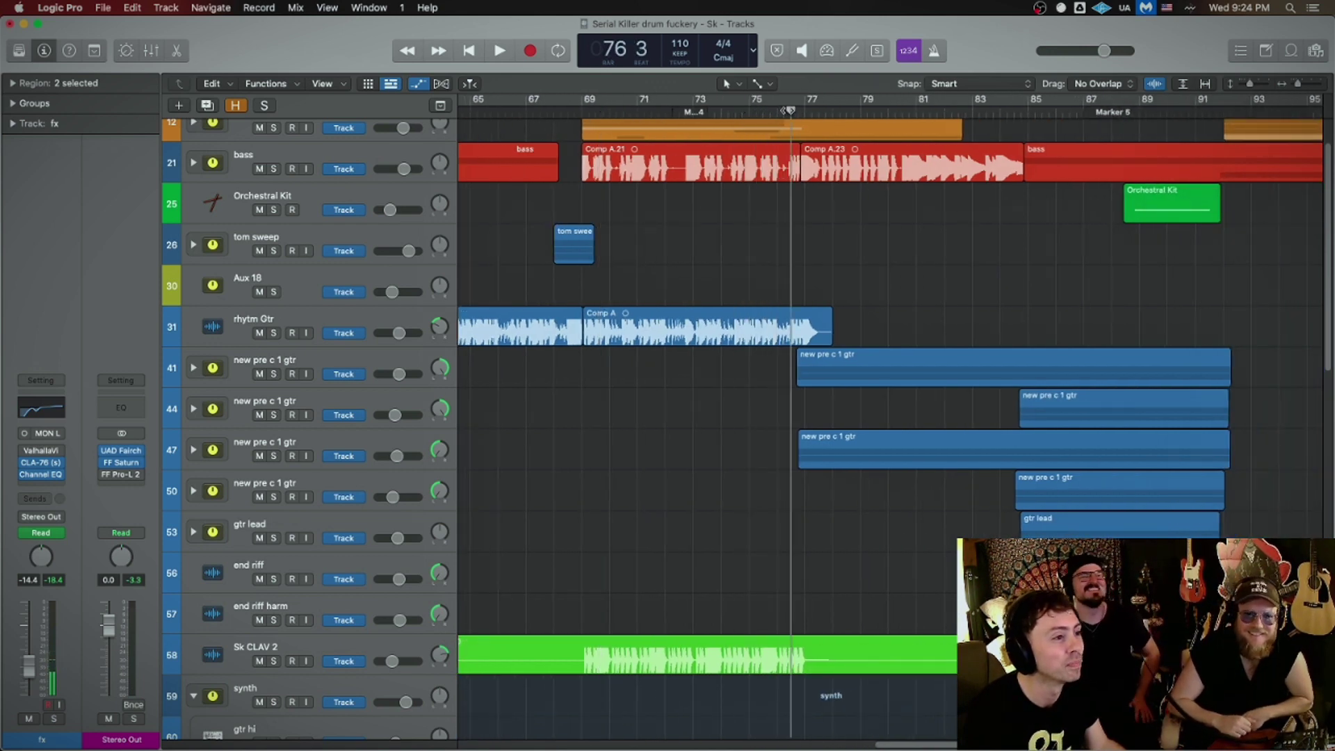
scroll(785, 135, down, 5)
scroll(785, 217, down, 5)
scroll(788, 217, down, 5)
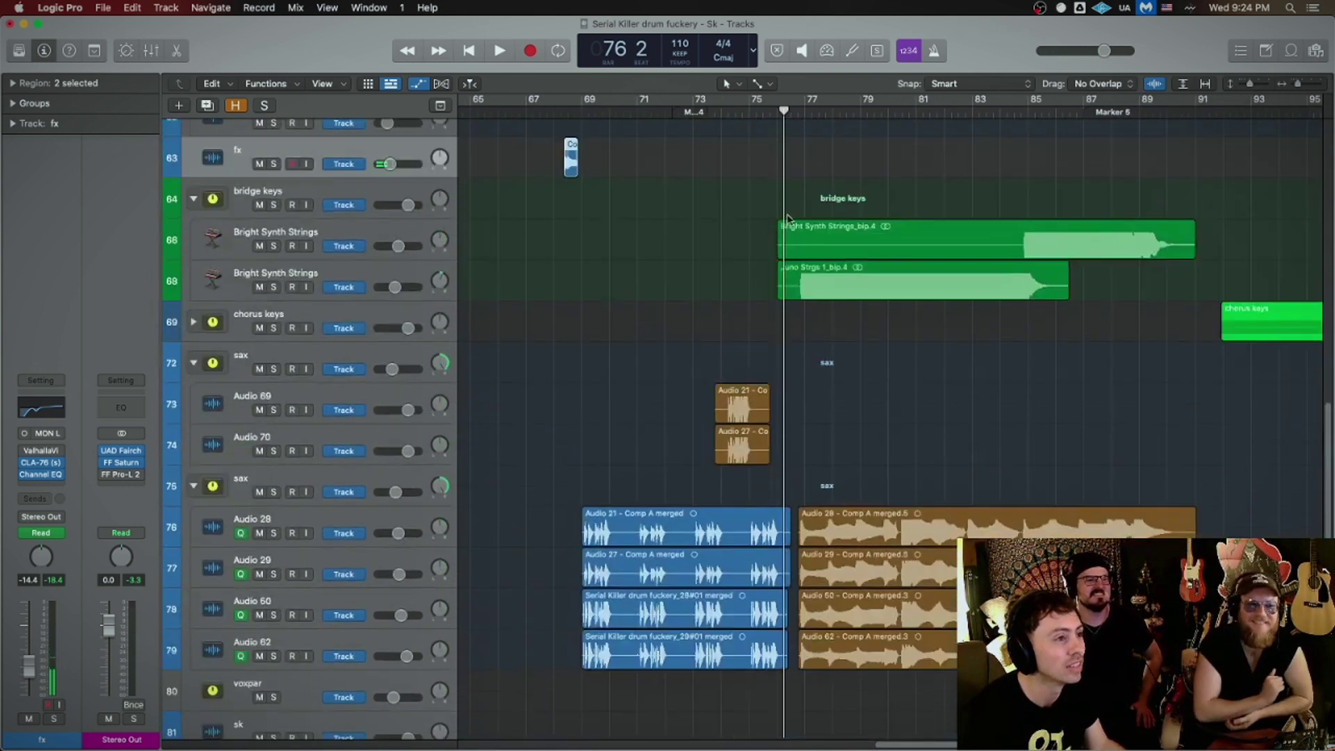
mouse_move(739, 115)
mouse_down()
mouse_move(827, 150)
mouse_move(797, 160)
mouse_up()
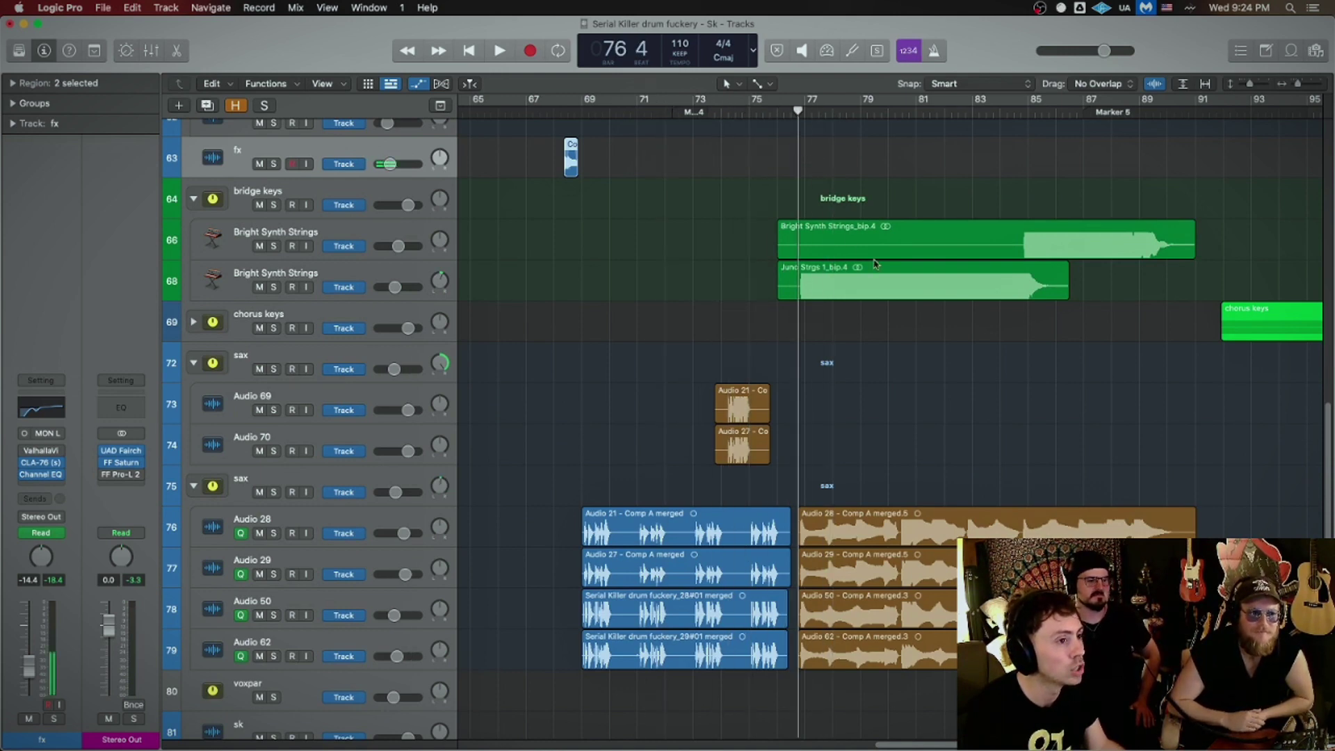
key(super+Left)
key(super+Up)
key(super+Down)
key(super+Right)
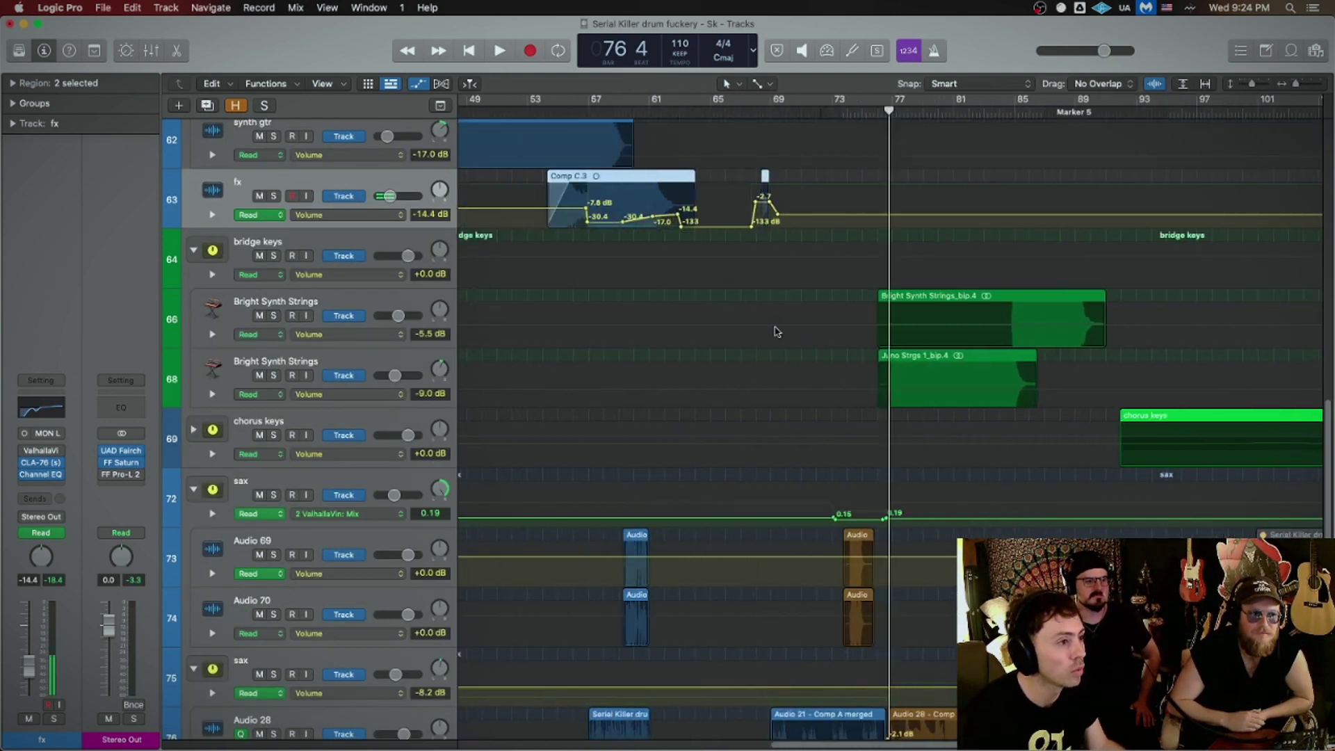
scroll(790, 329, right, 5)
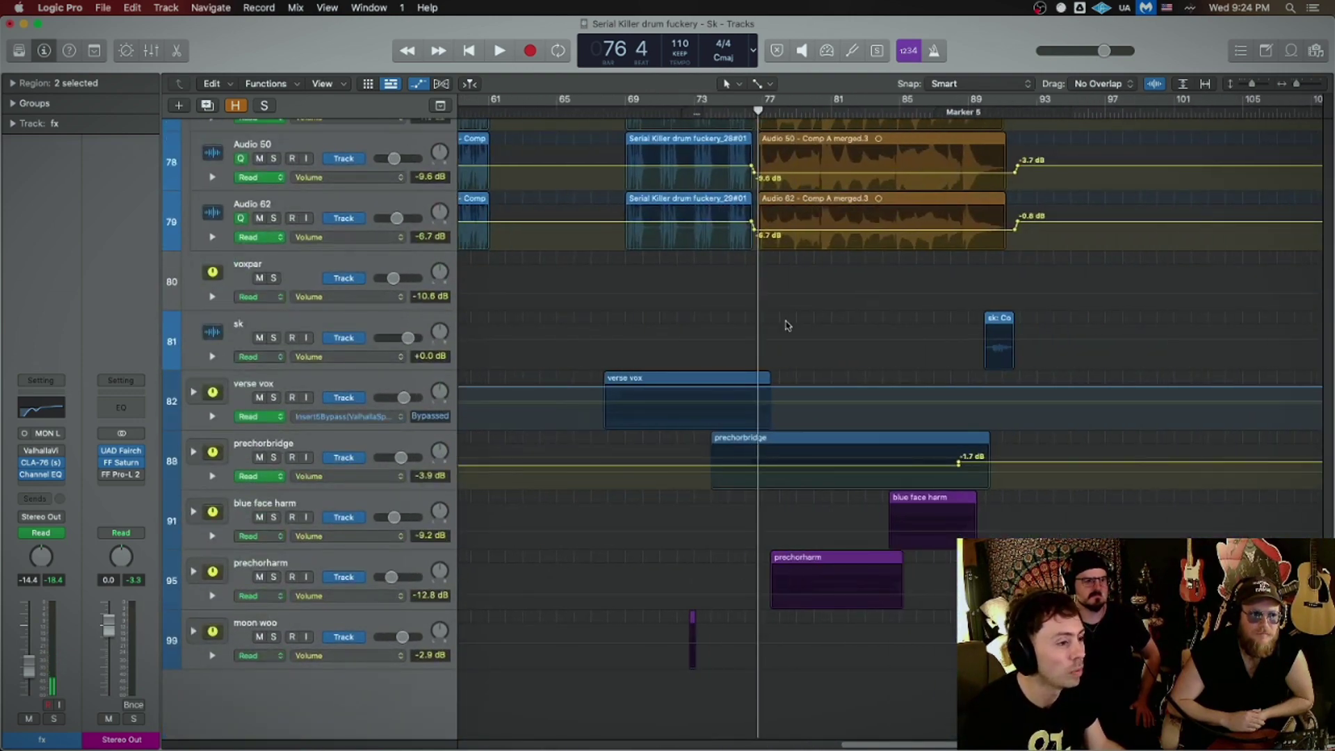
scroll(788, 328, up, 3)
scroll(791, 330, up, 3)
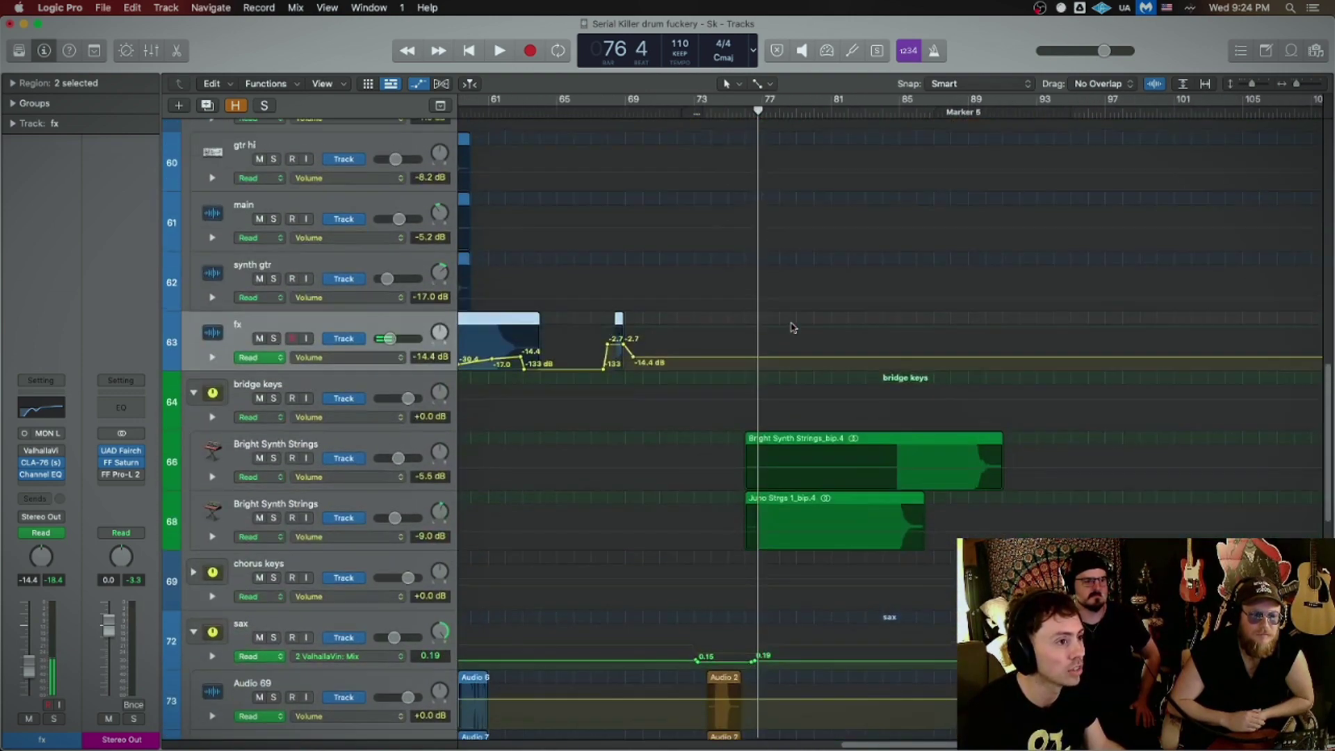
scroll(796, 337, up, 3)
scroll(797, 337, up, 5)
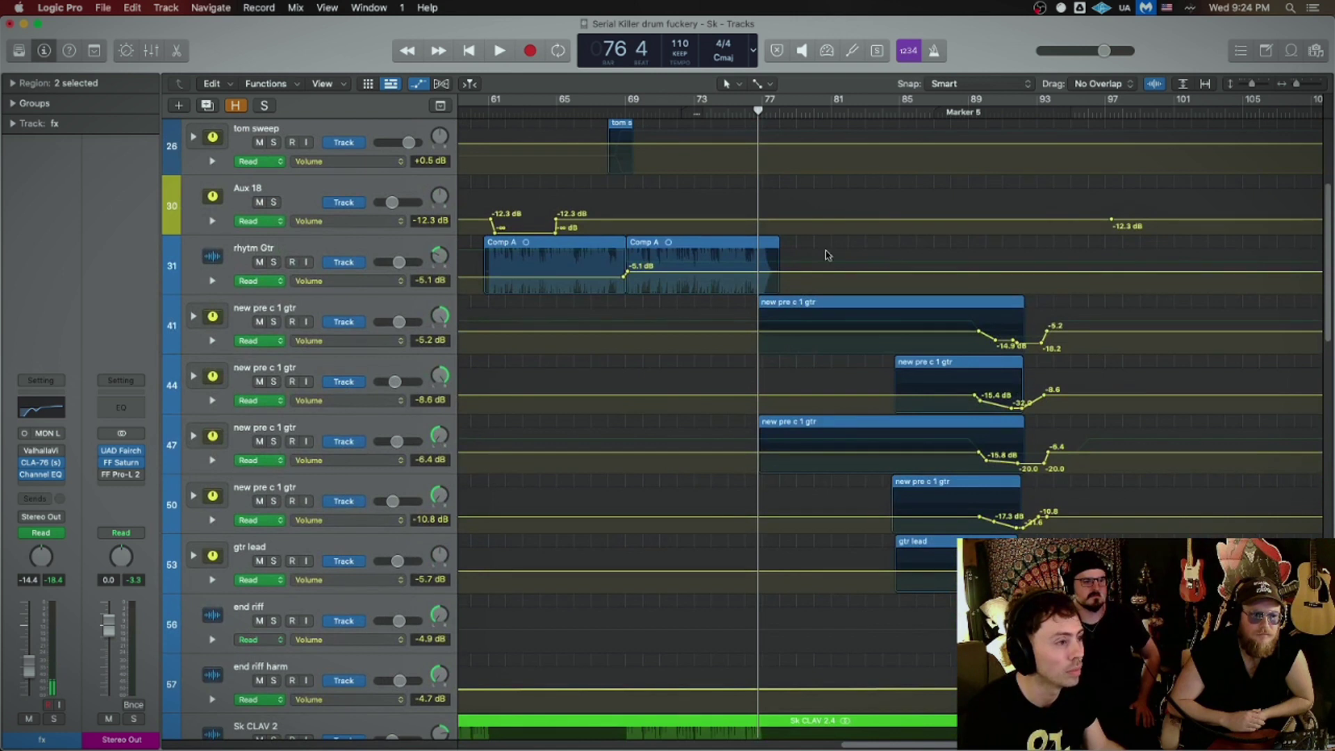
Step: Play from bar 79 with the pre-chorus guitars soloed, resuming from bar 85
drag(842, 114, 799, 127)
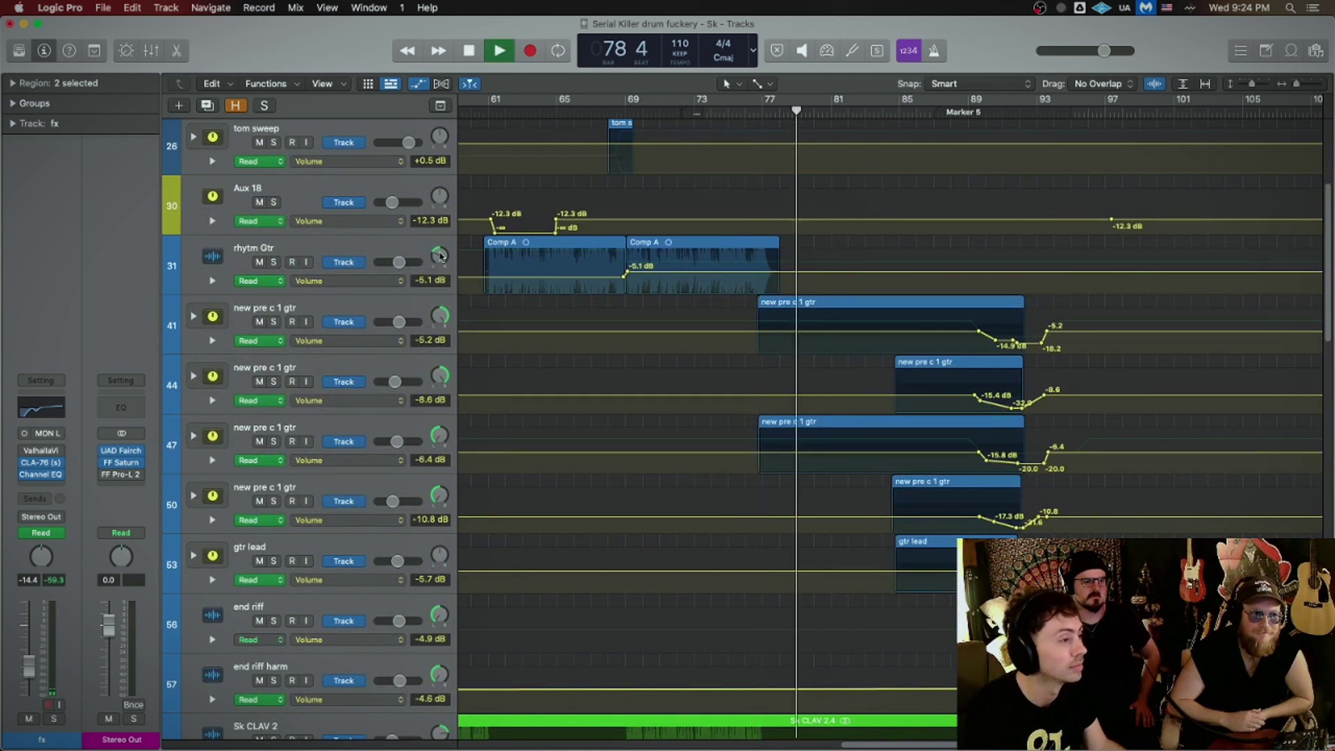
key(ctrl+s)
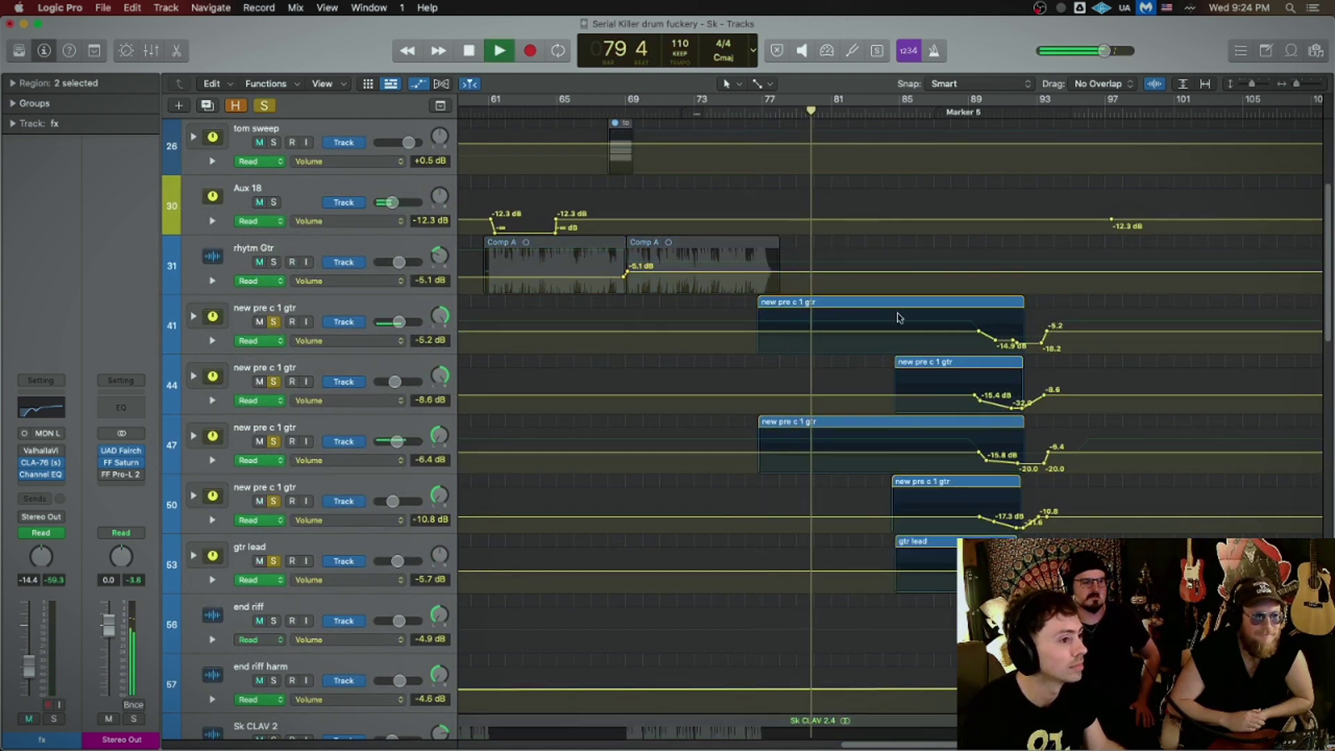
click(893, 115)
key(space)
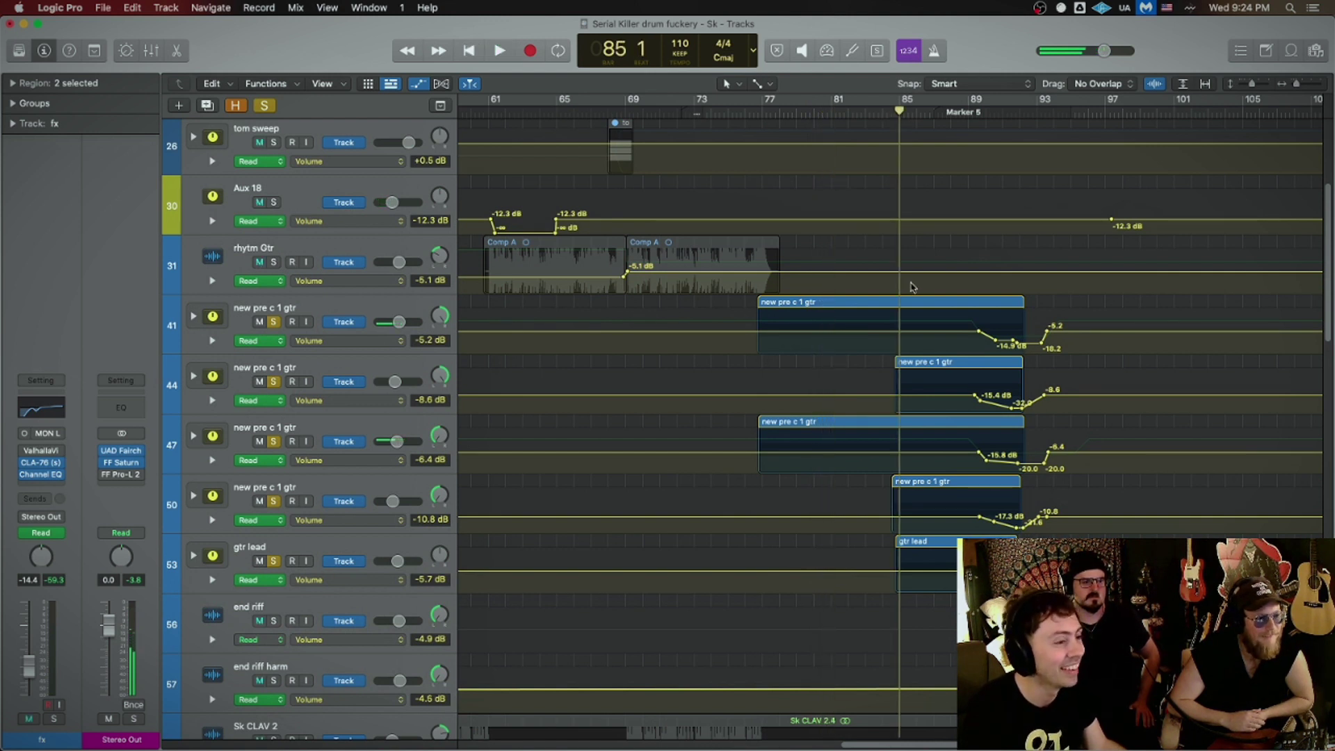
key(space)
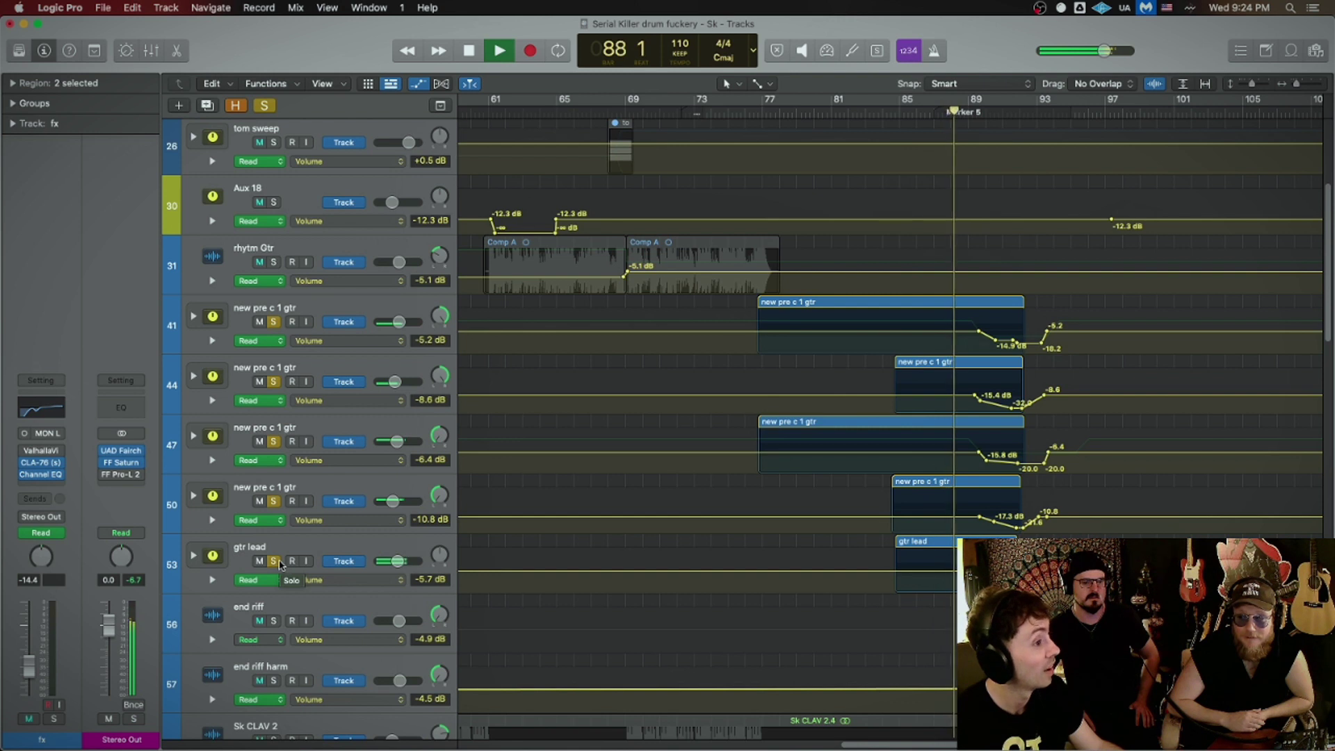
Step: Clear all solos, then play with only the gtr lead soloed
alt+click(274, 562)
key(space)
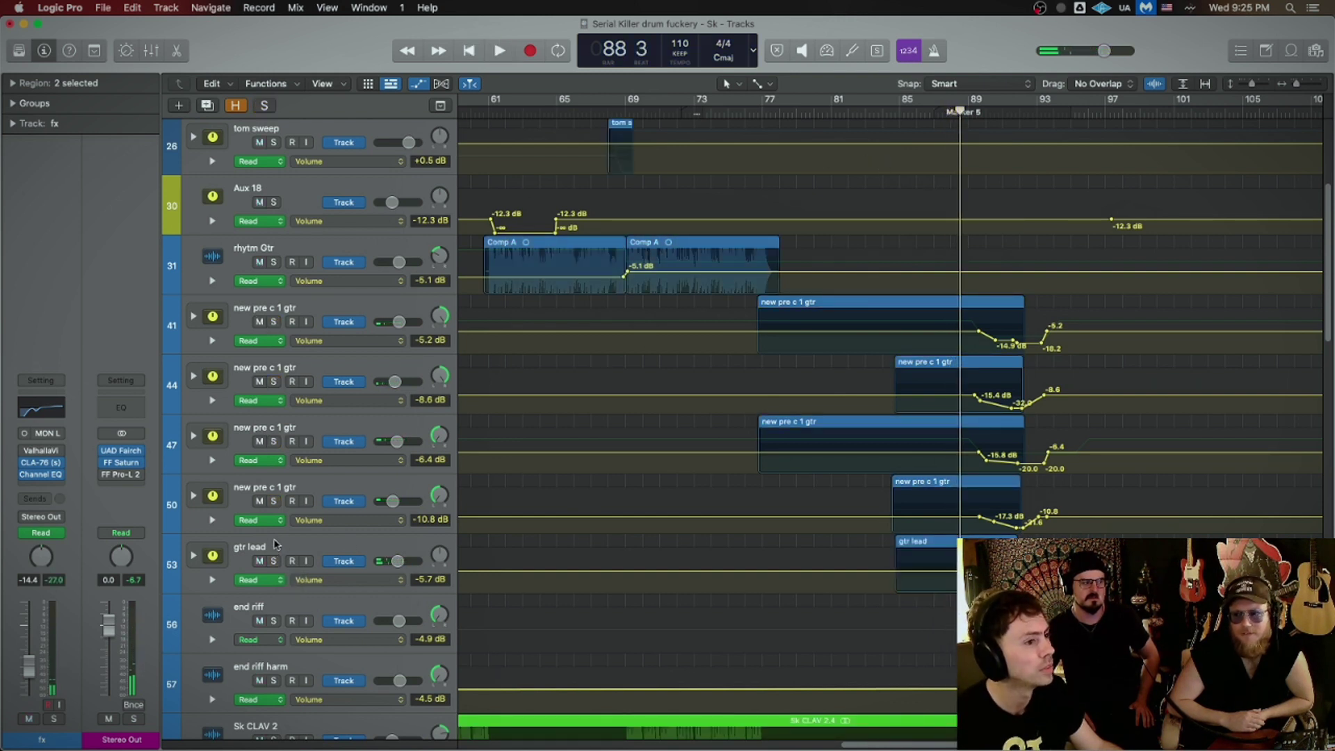
click(274, 562)
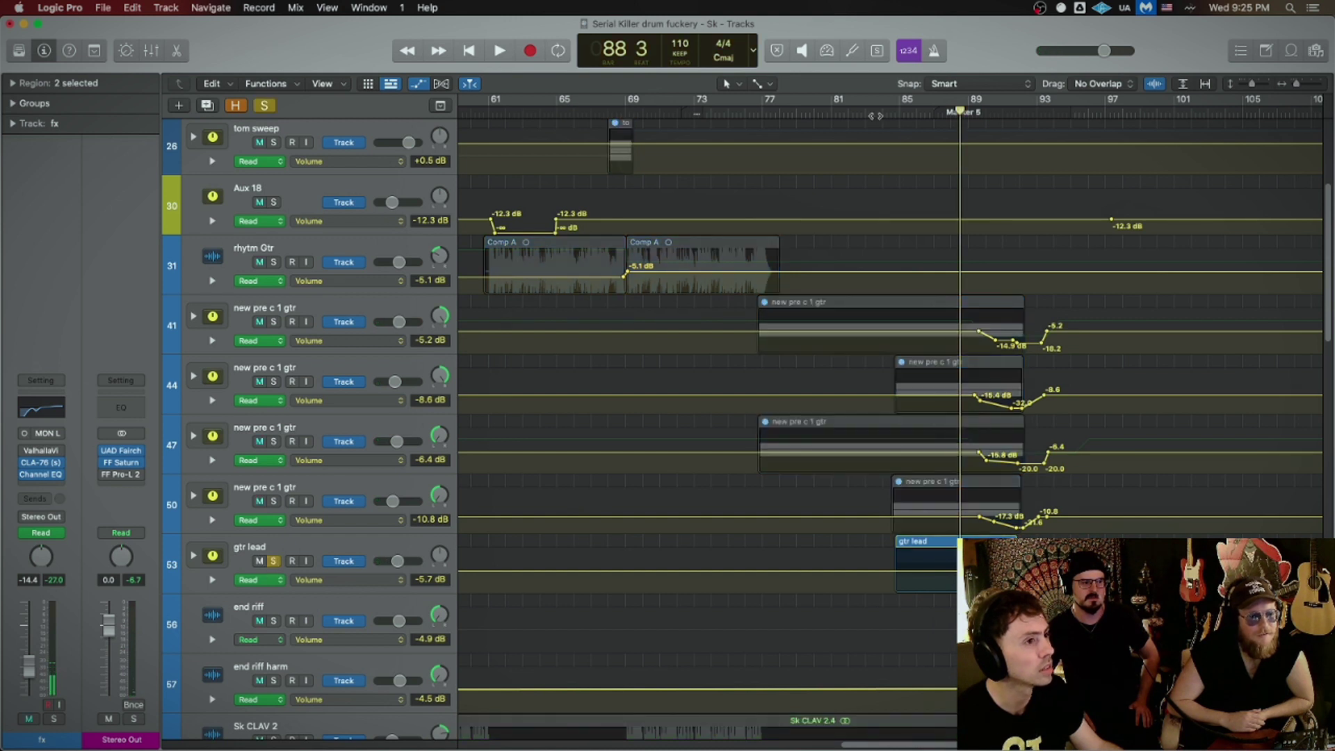
key(space)
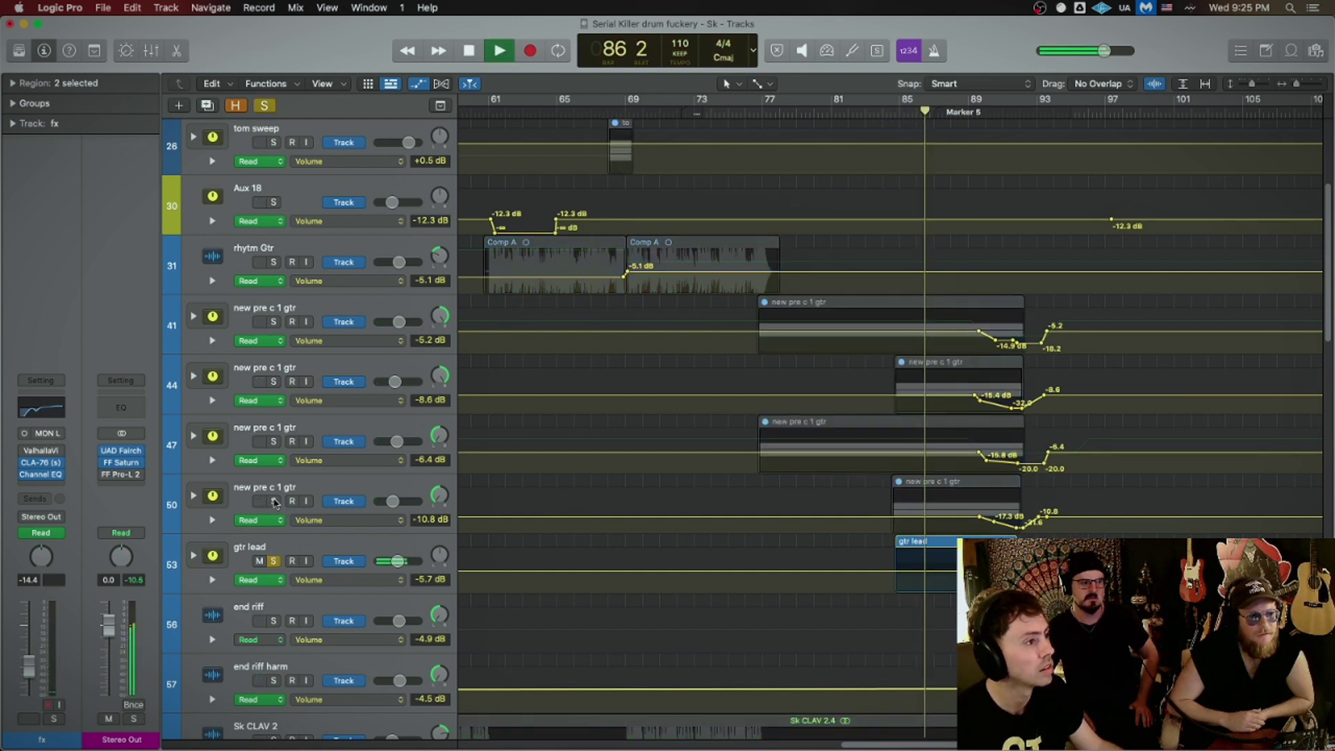
Step: Swap the solo from gtr lead to pre c 1 gtr tracks 50, 47, 44 and 41
click(274, 500)
click(274, 562)
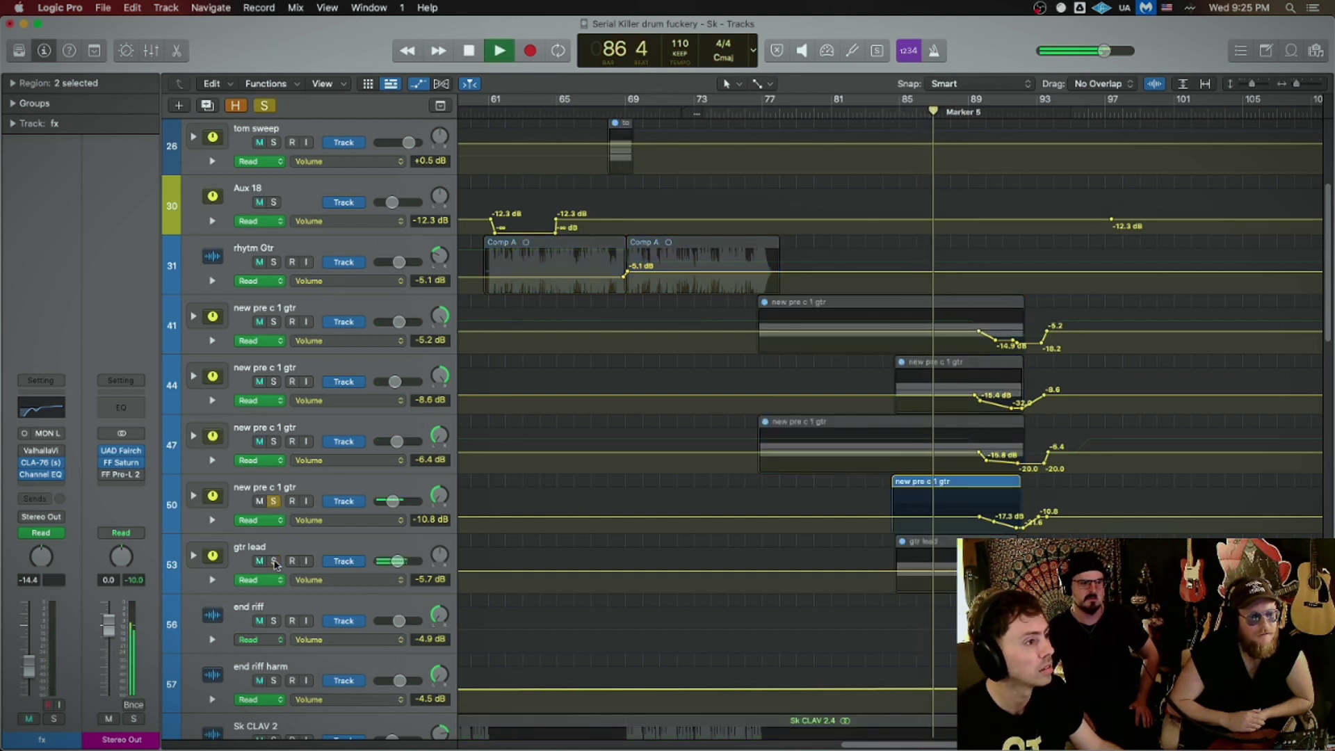
click(274, 442)
click(274, 381)
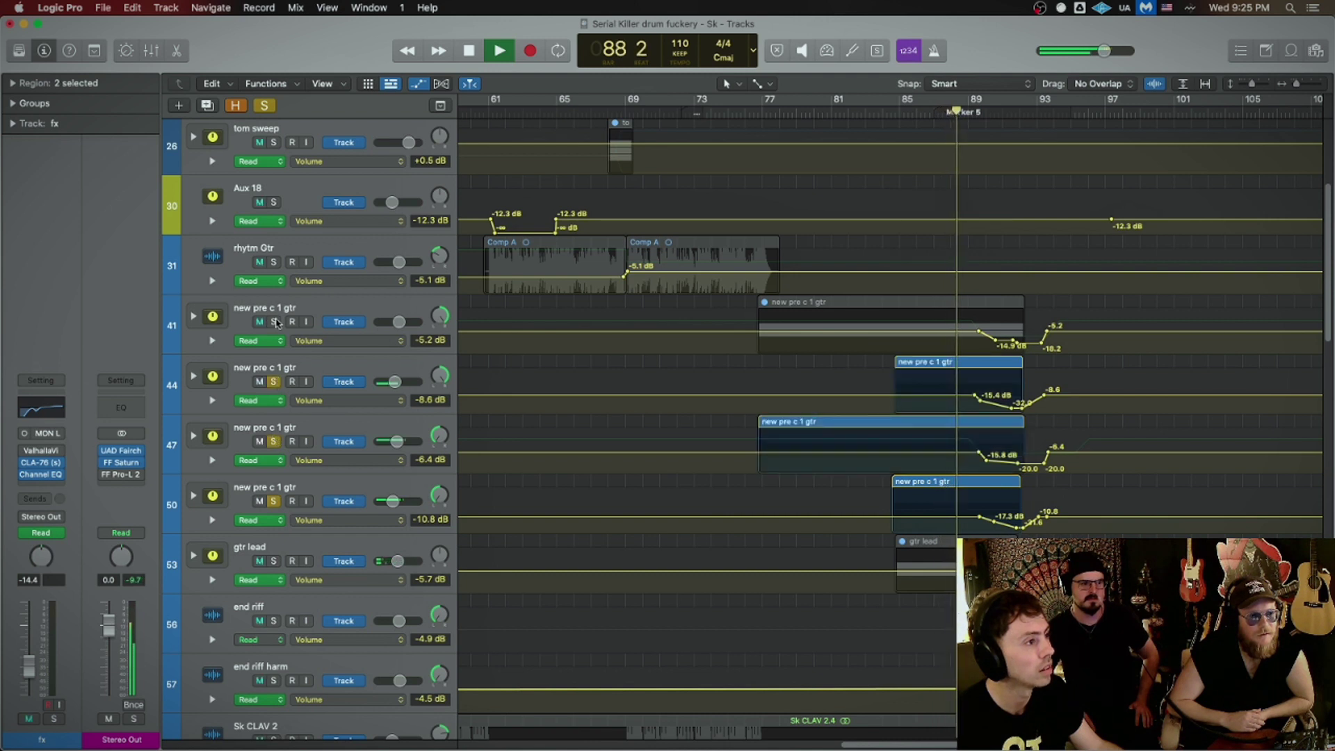
click(273, 321)
click(917, 112)
Step: Unsolo the four pre c 1 gtr tracks and play gtr lead from bar 86
drag(274, 503, 269, 305)
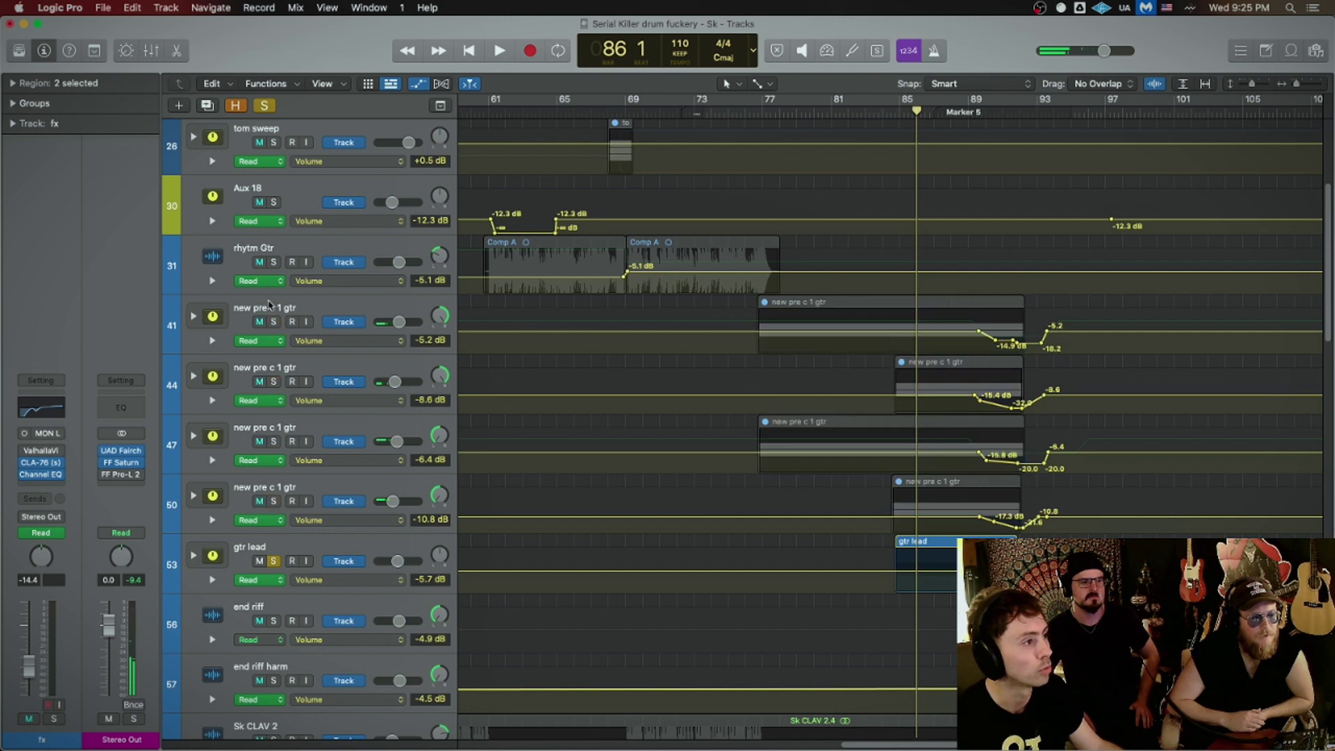
click(295, 551)
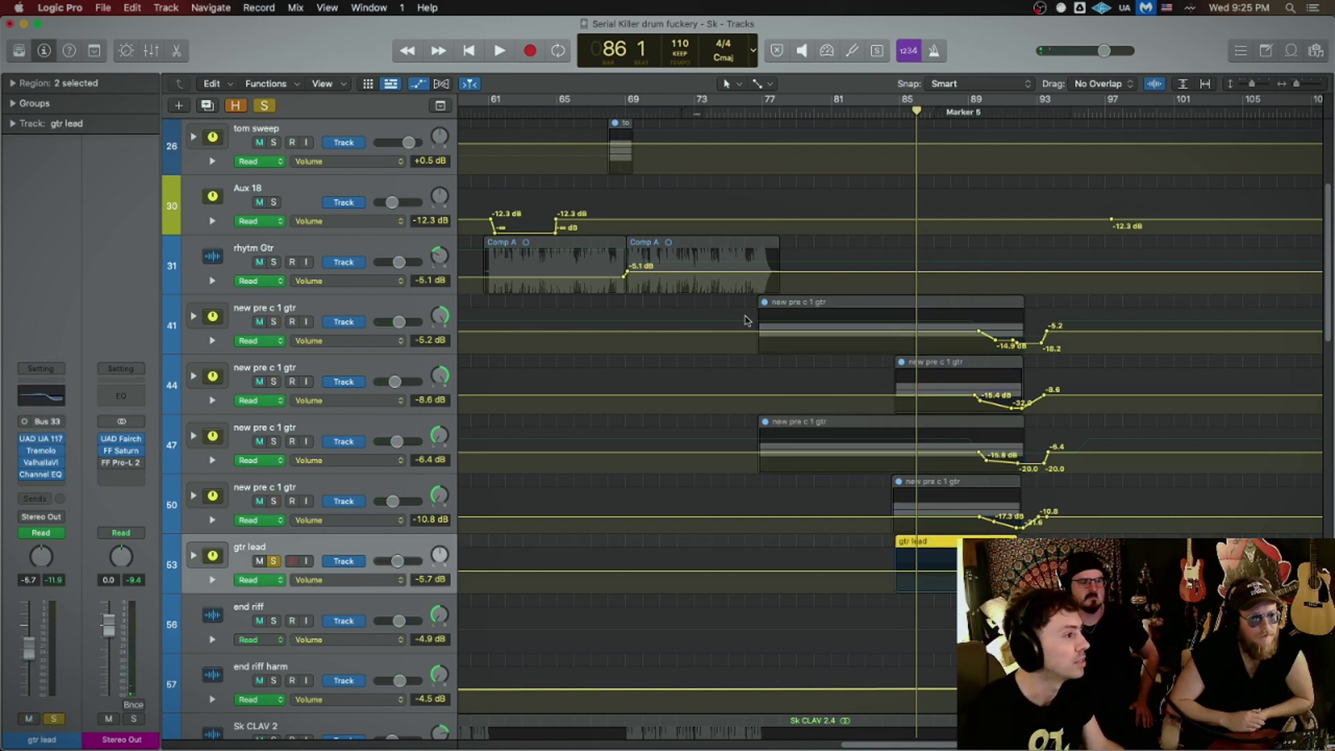
click(933, 112)
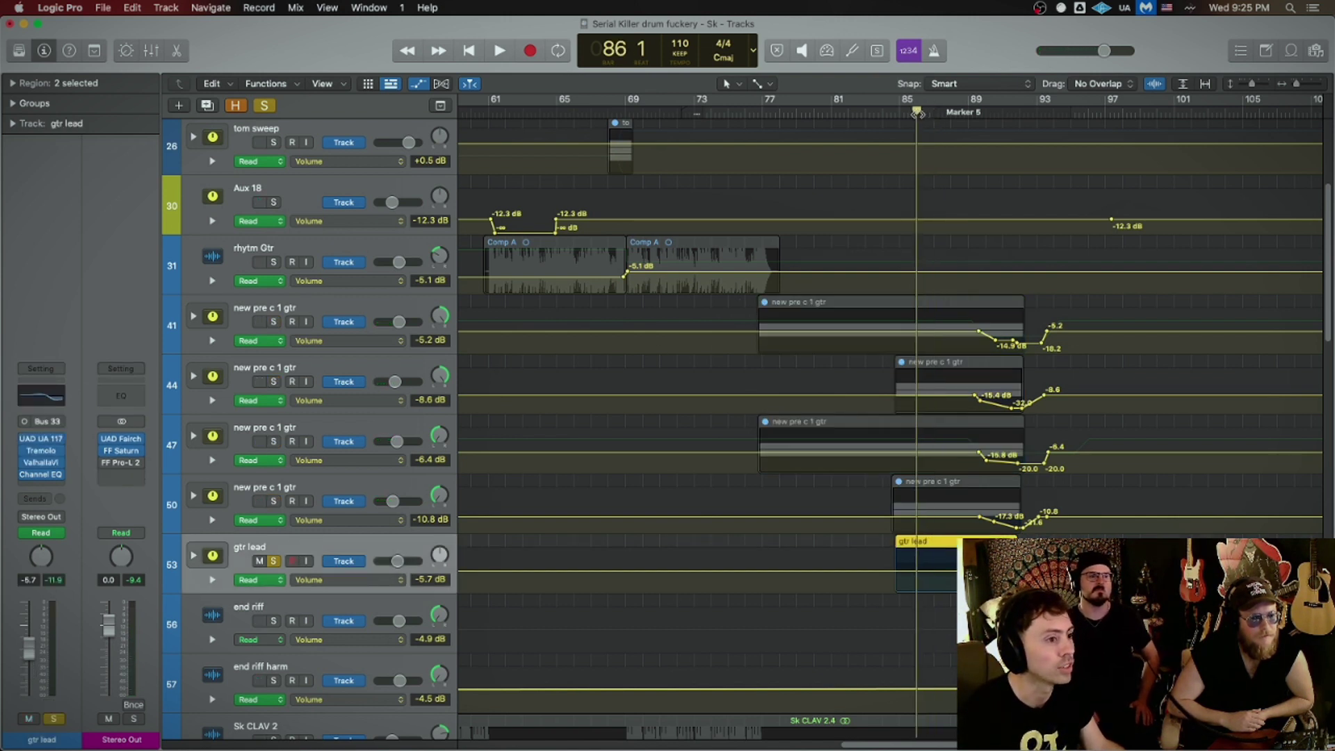
key(space)
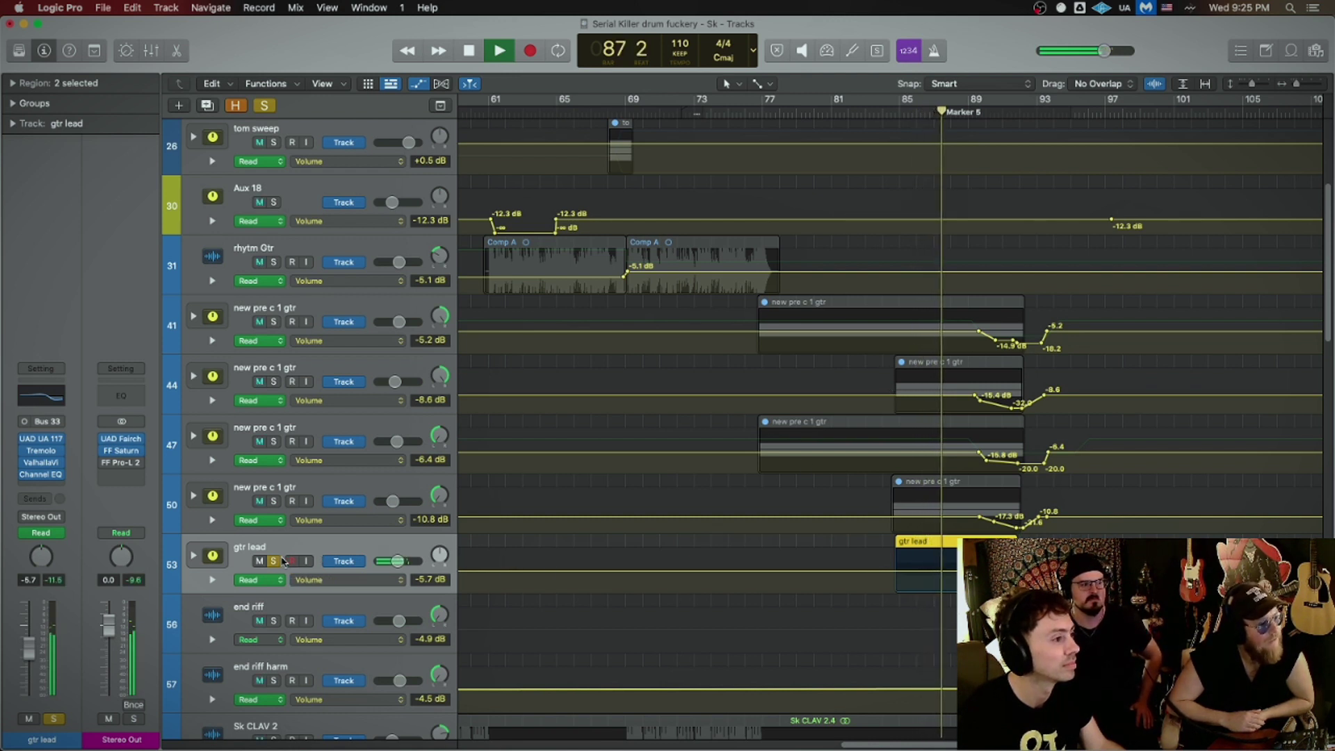
Step: View gtr lead's ValhallaVintageVerb, then unsolo gtr lead and zoom out
click(40, 462)
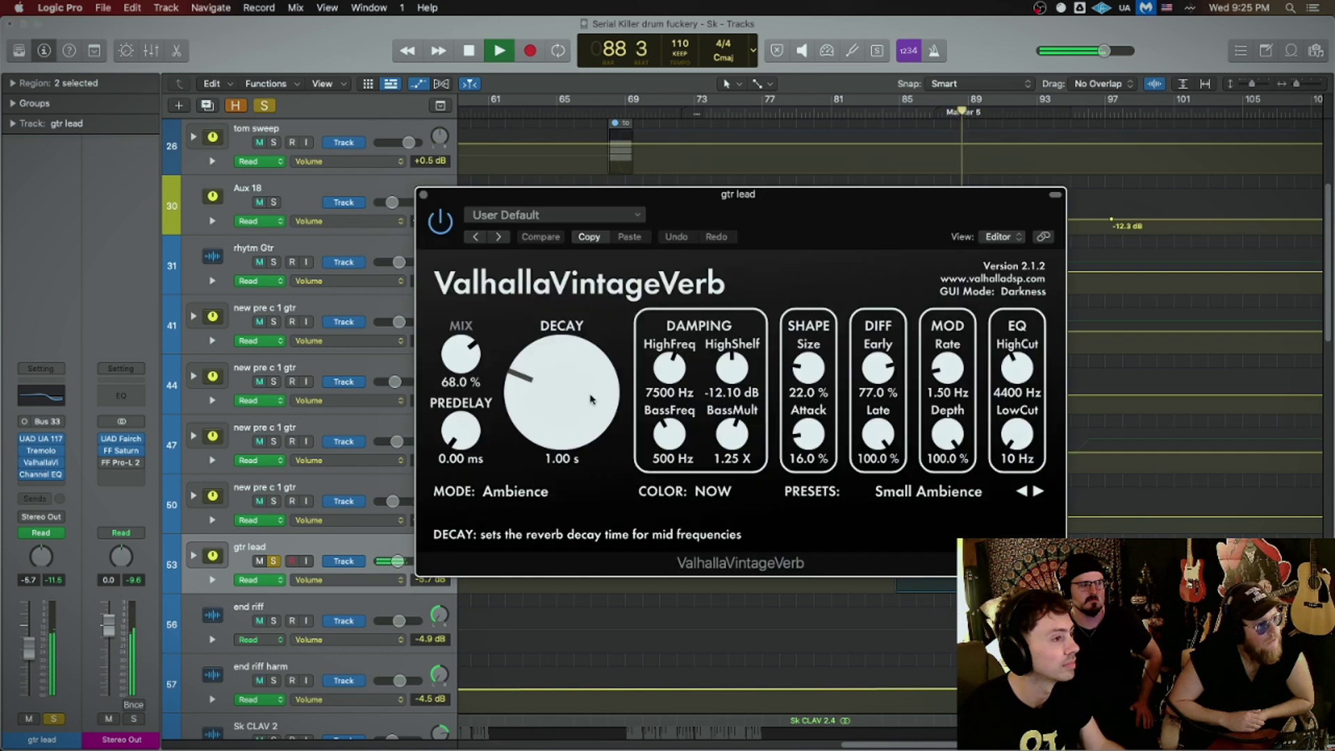
click(424, 198)
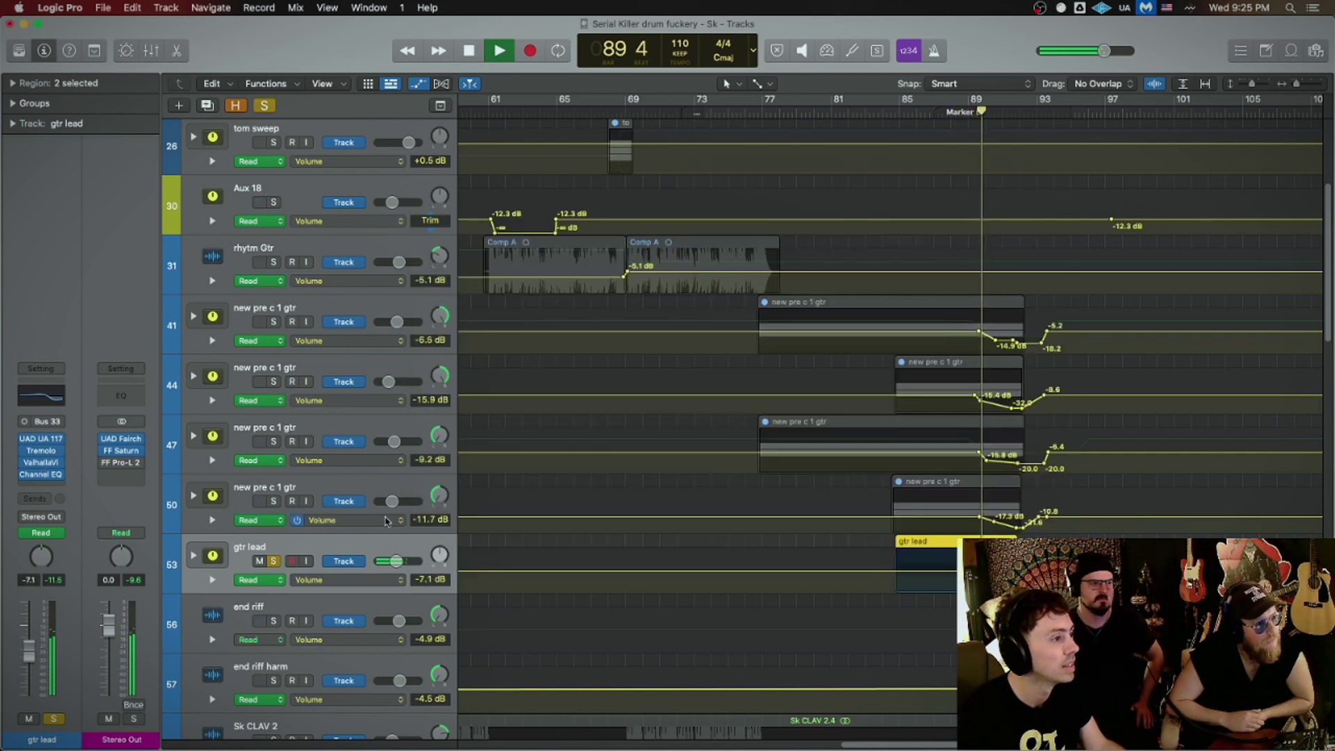
click(274, 560)
key(super+Left)
key(super+Up)
scroll(911, 500, down, 10)
scroll(911, 500, down, 5)
Step: Play from bar 88, briefly soloing and then unsoloing the Orchestral Kit
drag(1000, 110, 961, 112)
scroll(980, 395, down, 2)
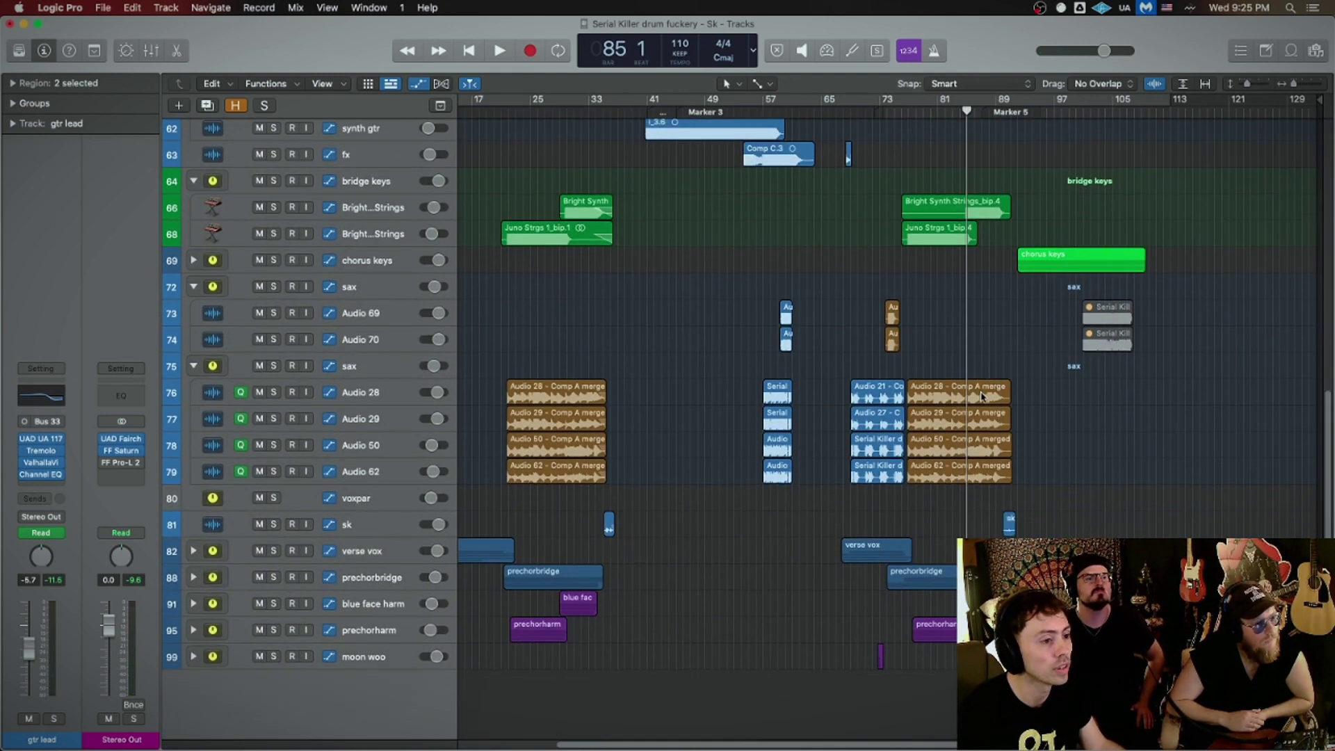
scroll(981, 395, up, 15)
scroll(980, 388, up, 1)
key(super+Right)
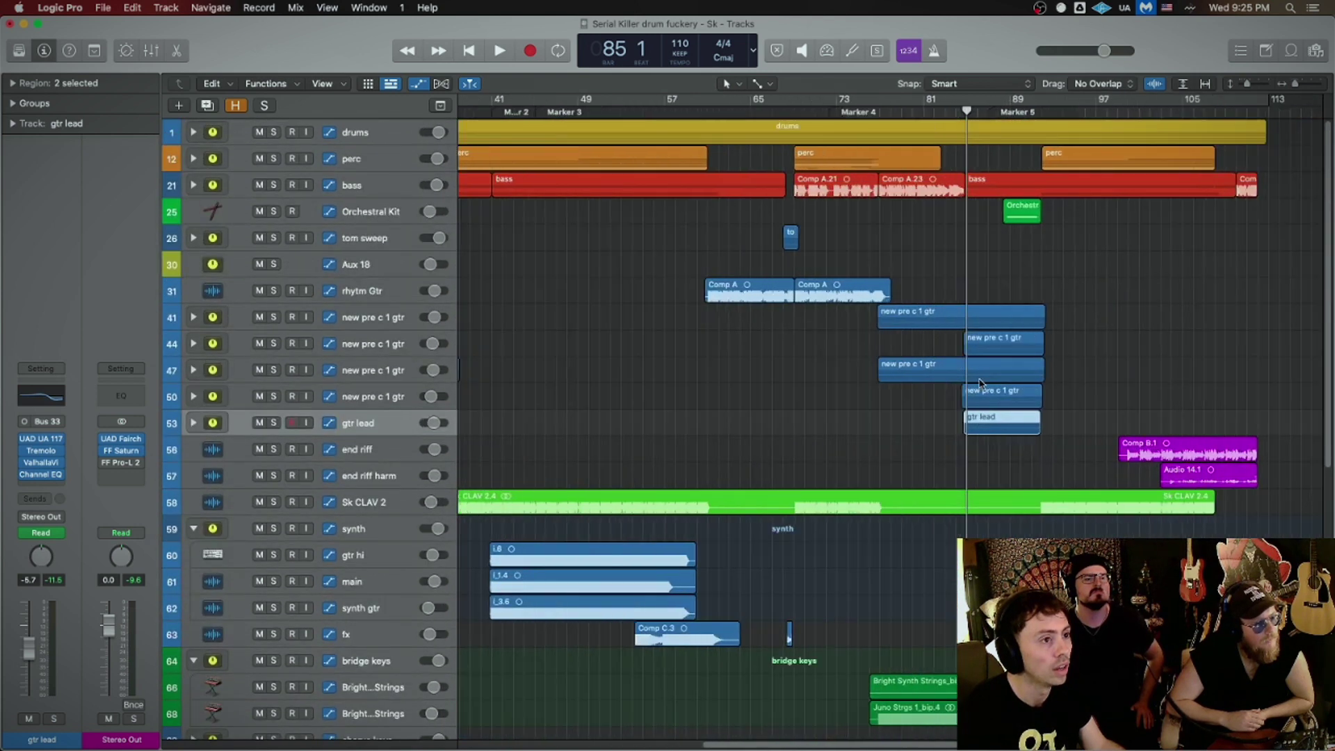
key(super+Down)
scroll(939, 244, up, 3)
click(831, 111)
key(space)
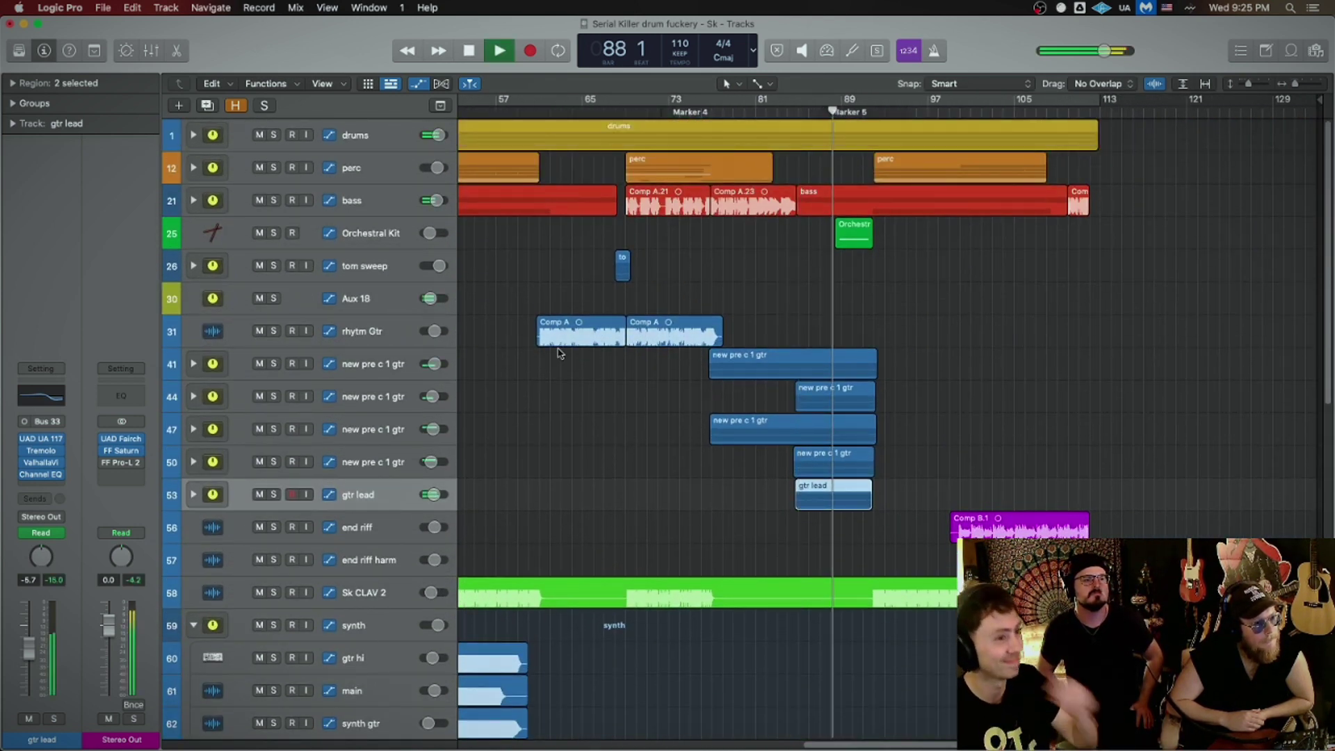
click(272, 233)
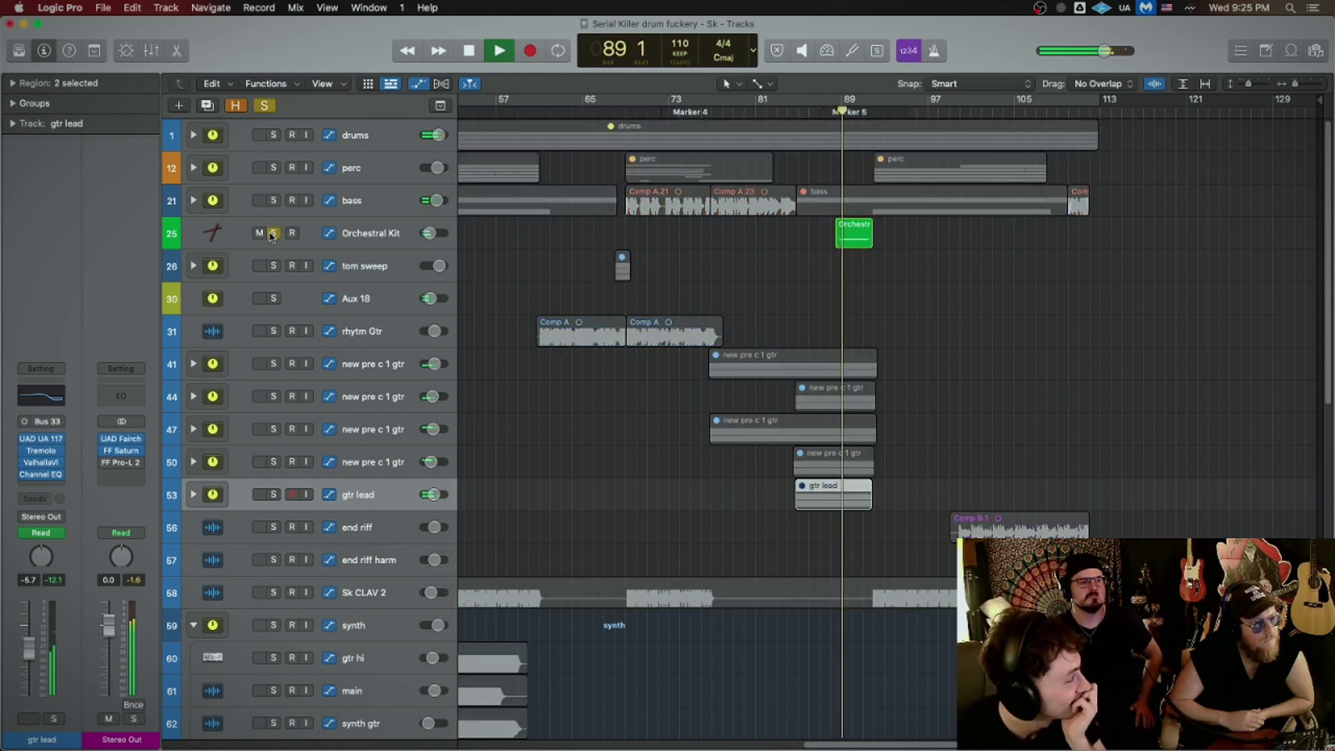
click(274, 233)
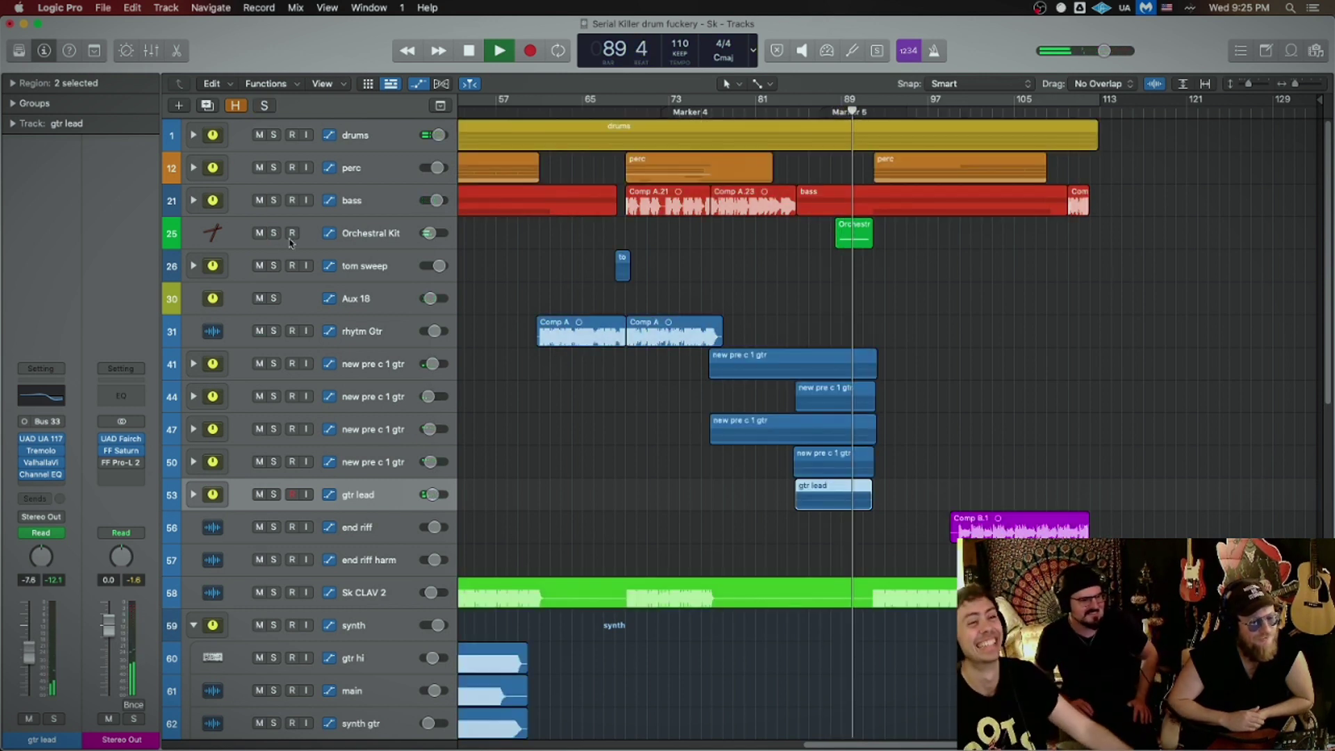
Step: Raise the Orchestral Kit volume to about -5.3 dB, then hide automation and fit all tracks
key(space)
click(824, 113)
key(super+Down)
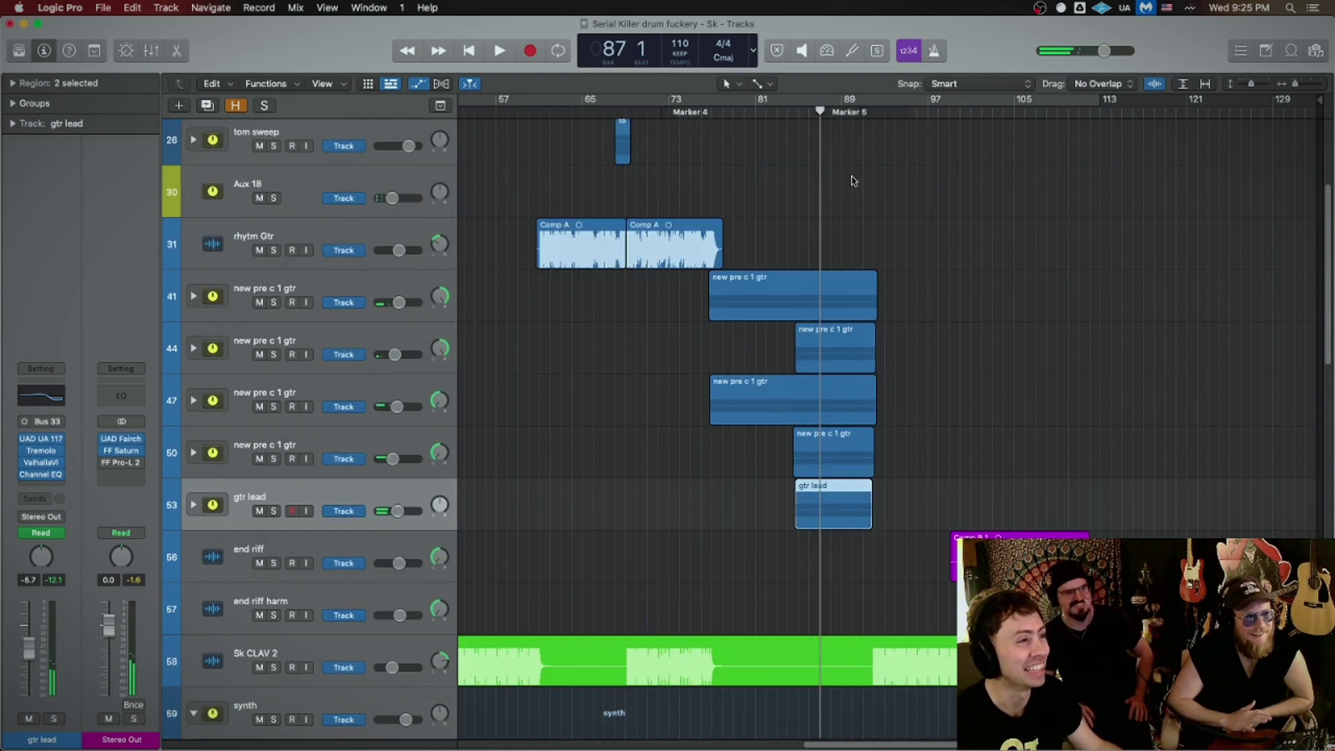
key(super+Right)
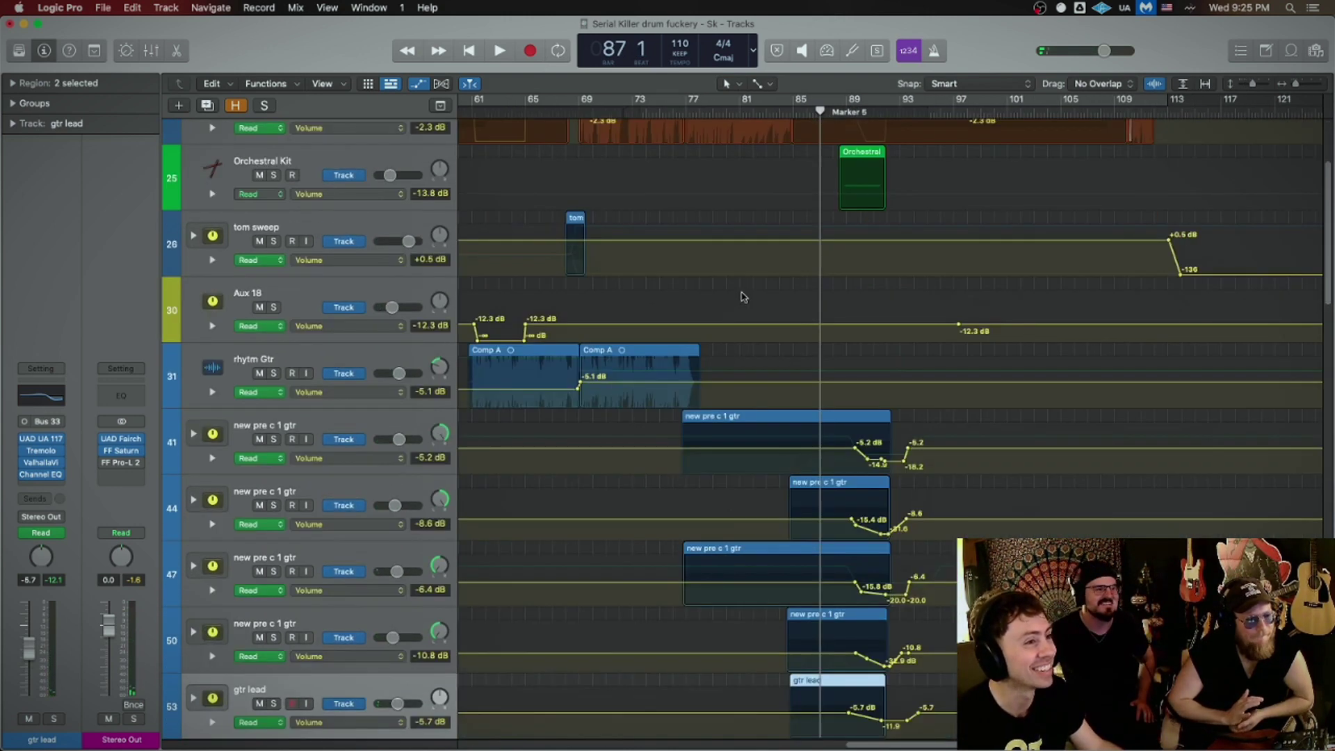
key(super+Right)
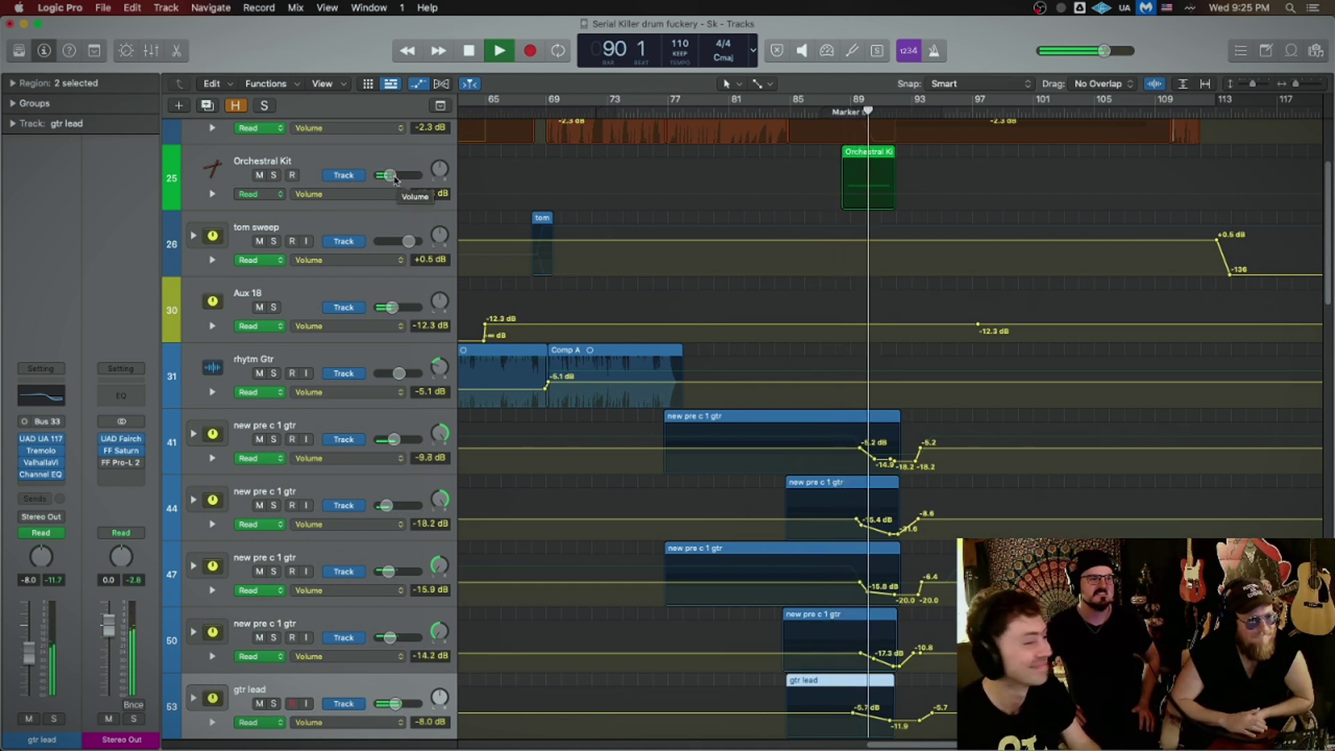
key(space)
drag(388, 177, 394, 176)
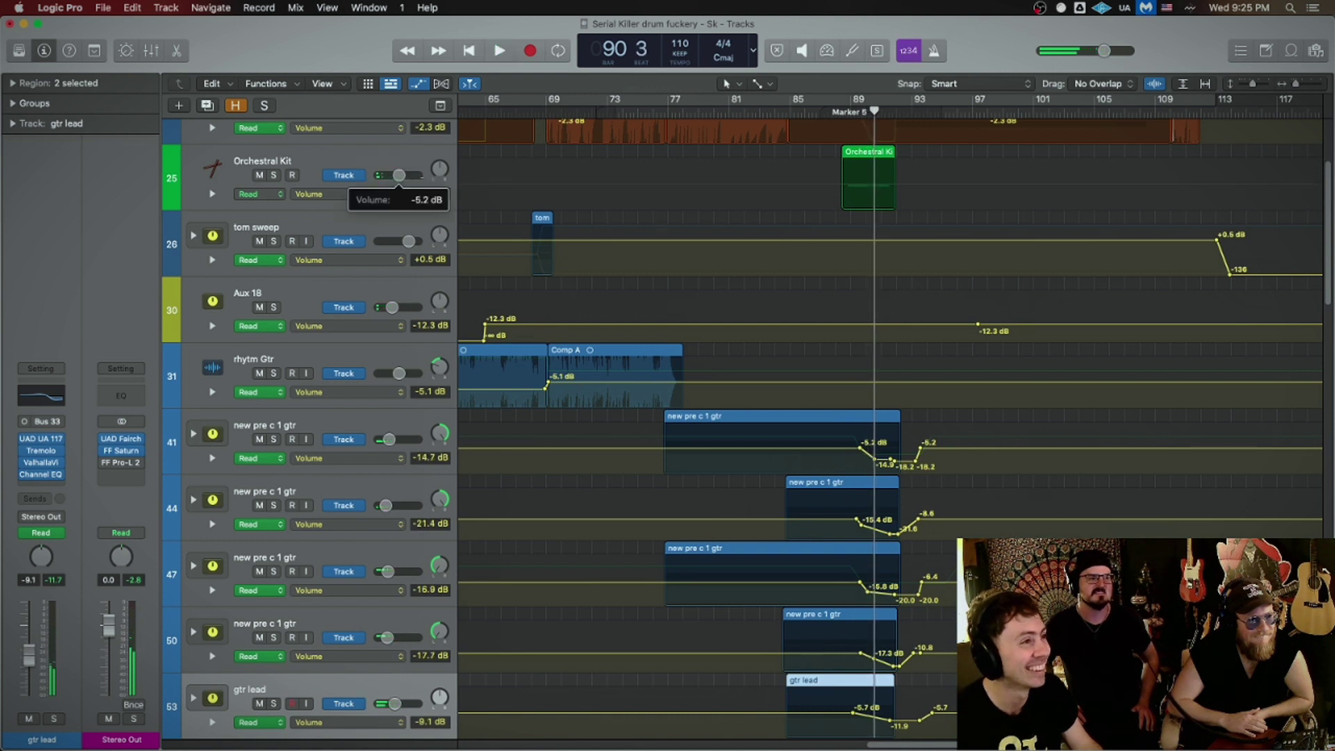
click(821, 112)
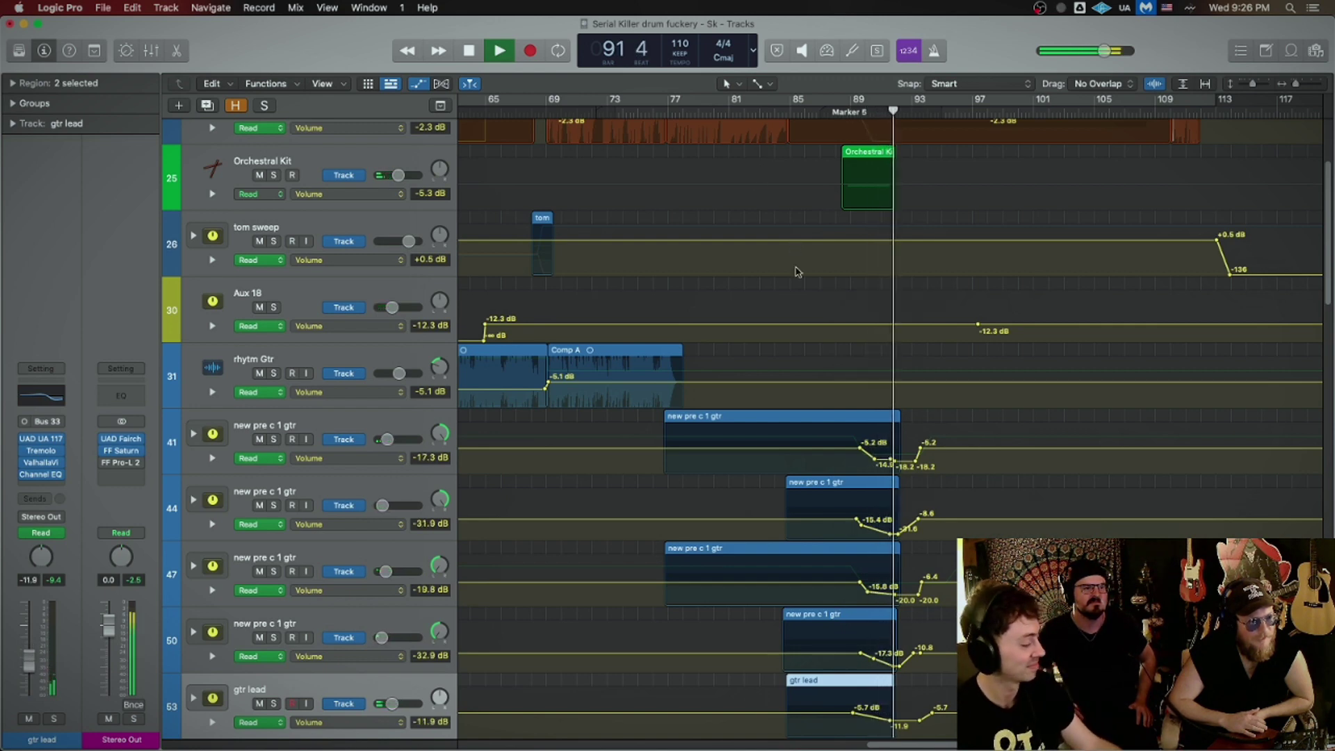
key(a)
key(z)
scroll(861, 326, right, 5)
scroll(862, 325, right, 5)
scroll(862, 325, right, 3)
scroll(861, 329, left, 5)
scroll(863, 328, left, 4)
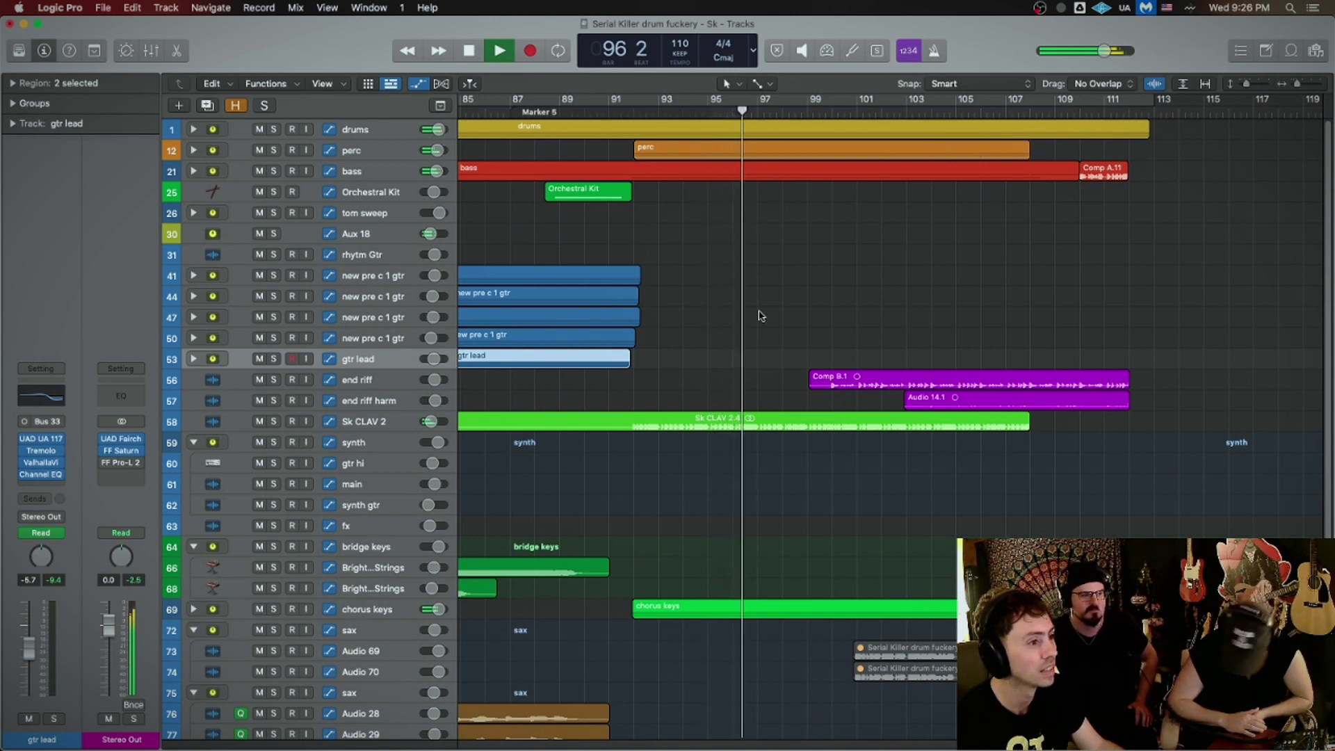
Step: Audition Sk CLAV 2 soloed from bar 92, then unsolo it
key(space)
scroll(663, 355, down, 3)
scroll(713, 366, up, 3)
scroll(714, 366, down, 3)
scroll(730, 371, down, 5)
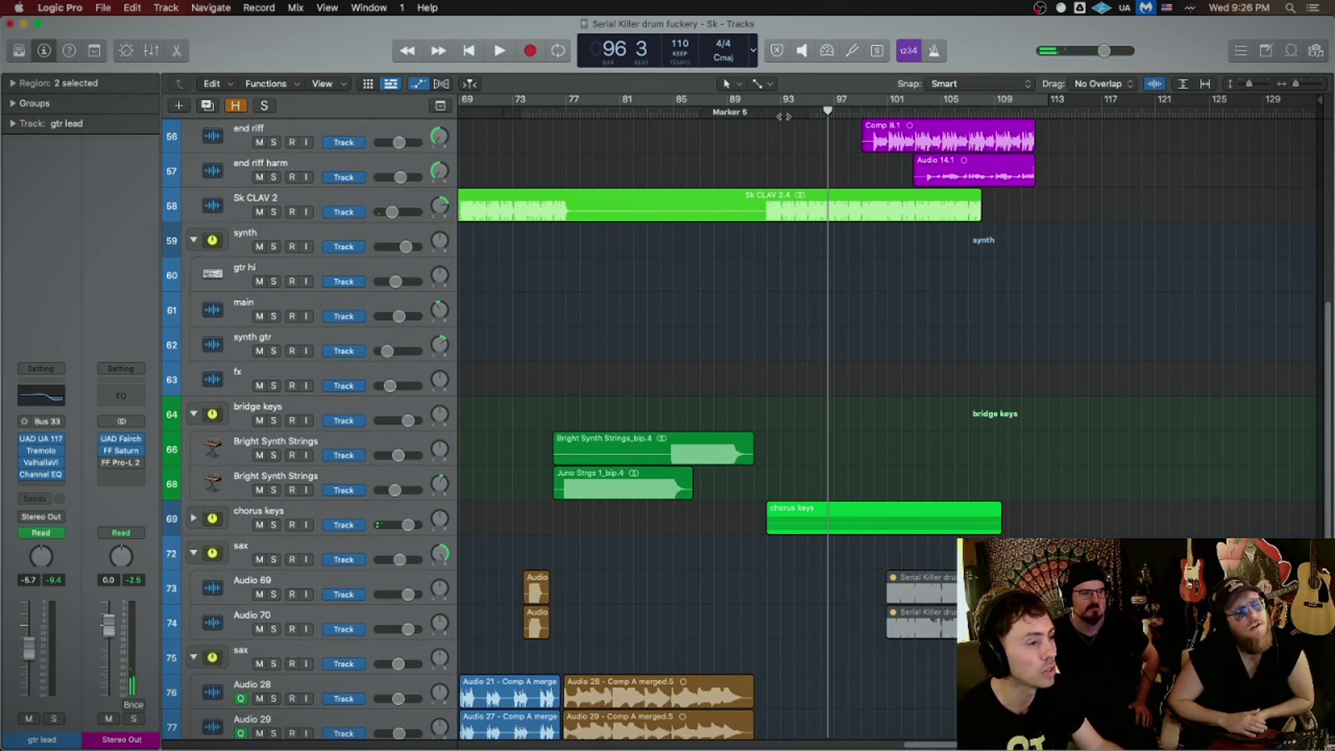
drag(785, 117, 765, 127)
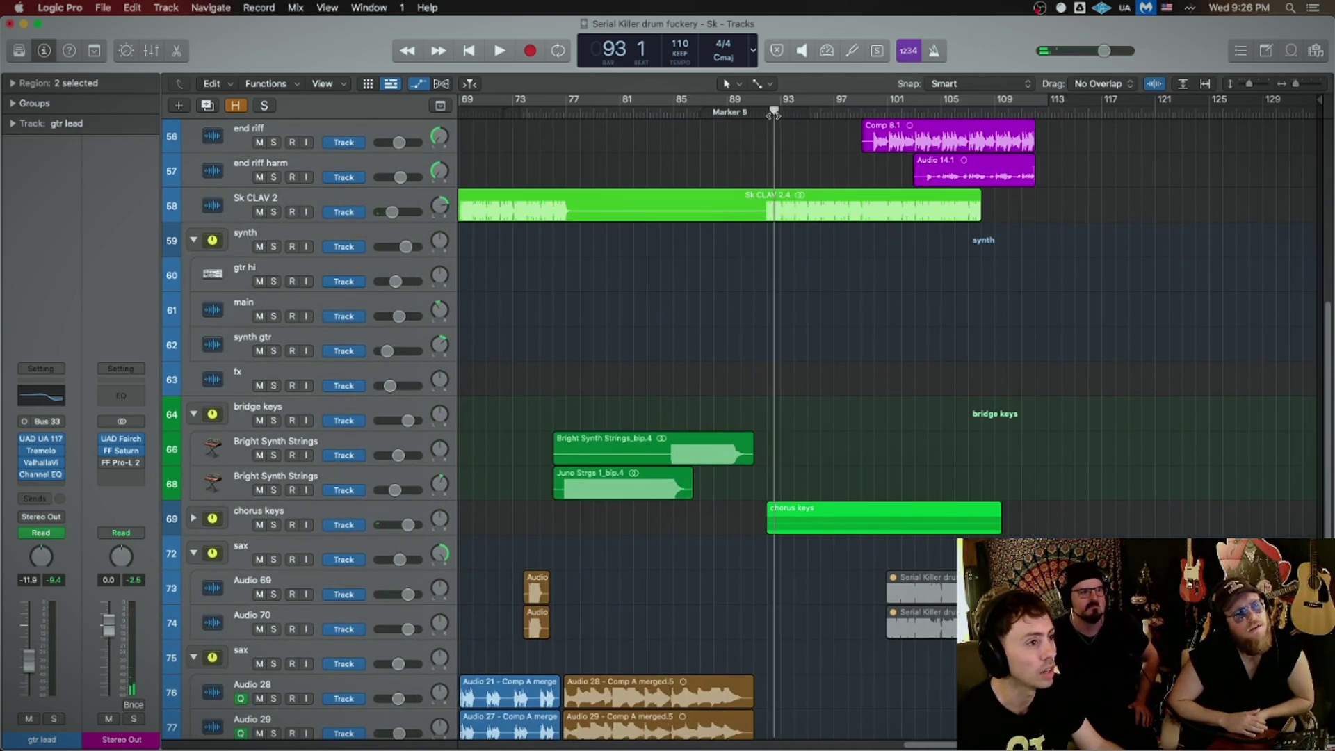
click(274, 200)
click(273, 212)
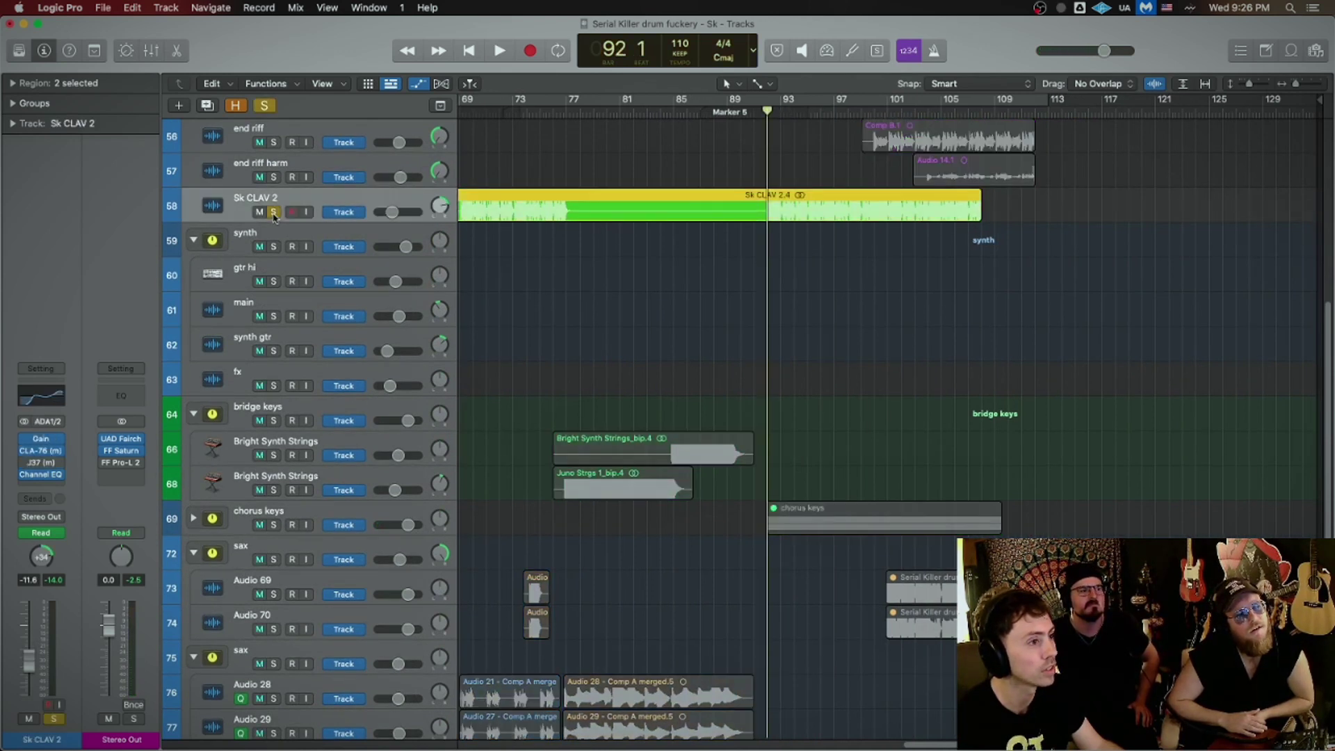
key(space)
click(274, 212)
Step: Solo chorus keys and expand its stack to show z keys and subphatty
click(273, 525)
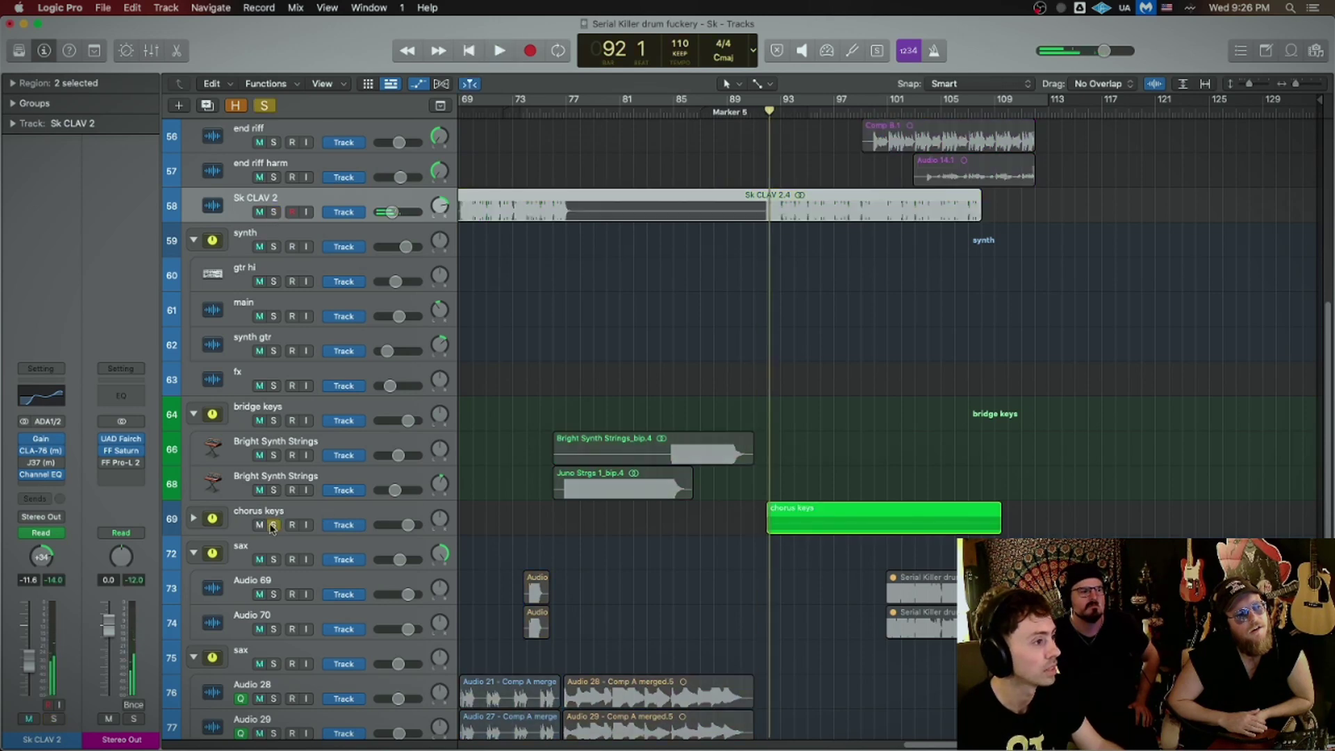
key(super+Down)
scroll(279, 518, down, 5)
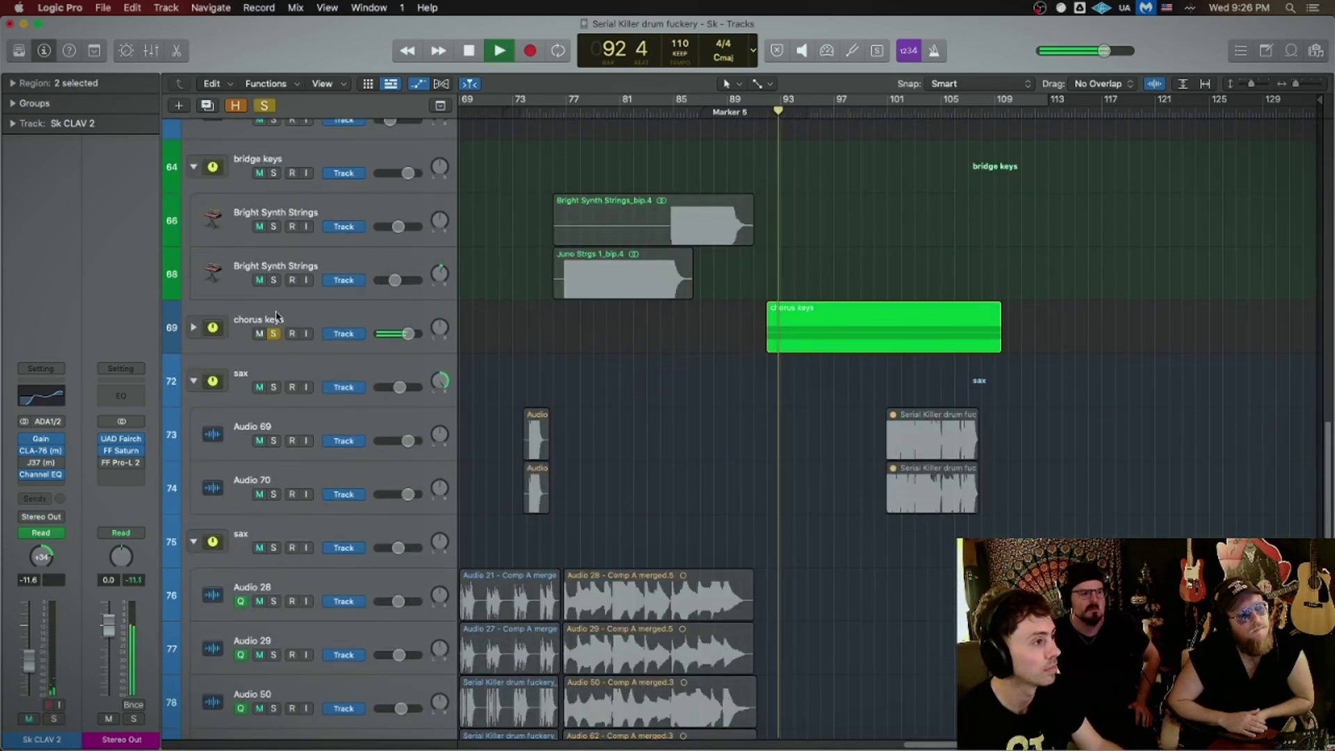
click(246, 315)
click(194, 327)
scroll(416, 402, down, 3)
scroll(417, 402, up, 1)
scroll(376, 398, up, 2)
scroll(321, 395, up, 5)
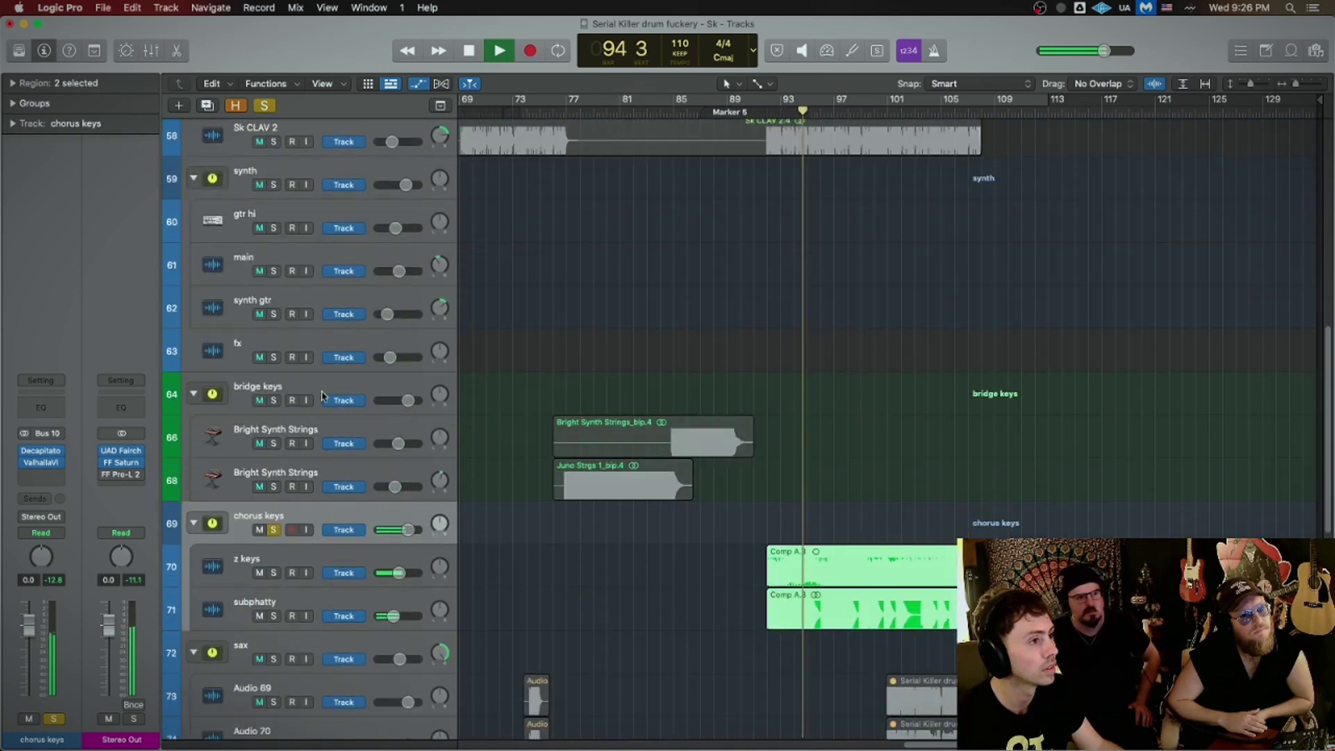
scroll(322, 394, down, 2)
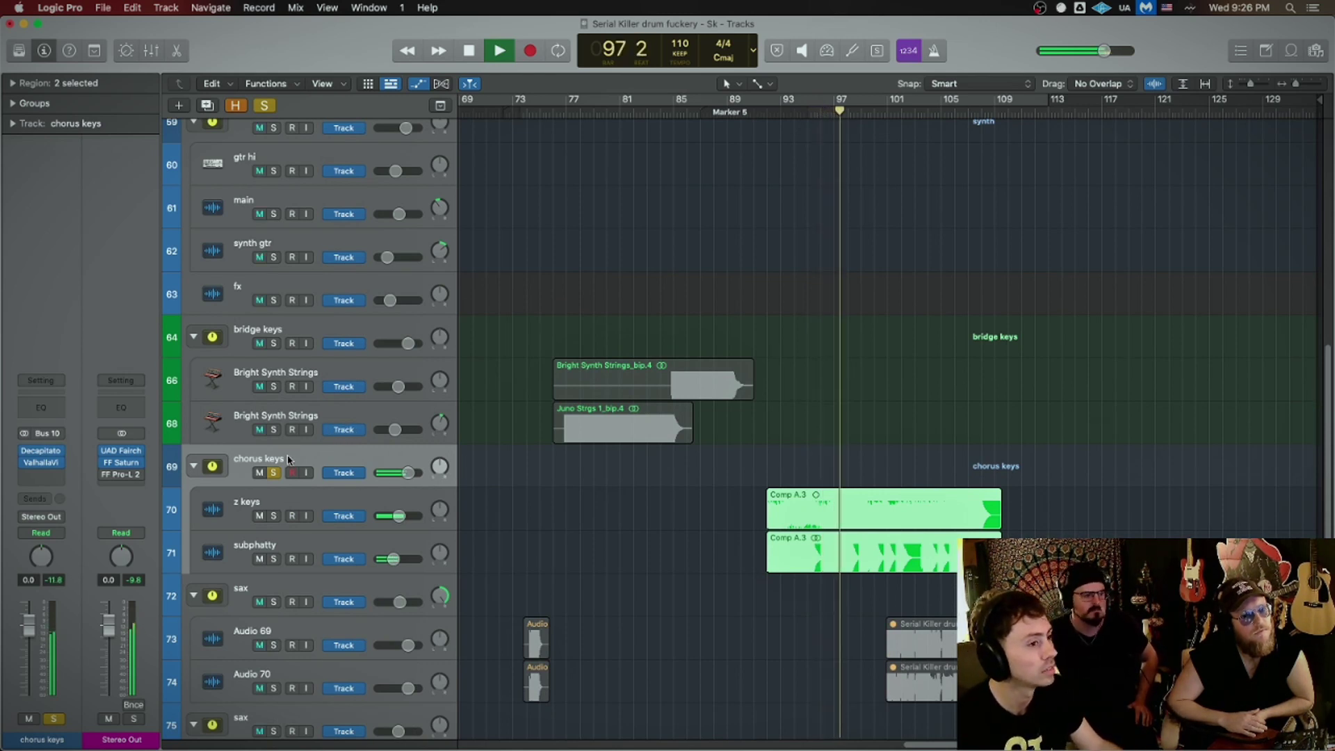
scroll(495, 484, down, 2)
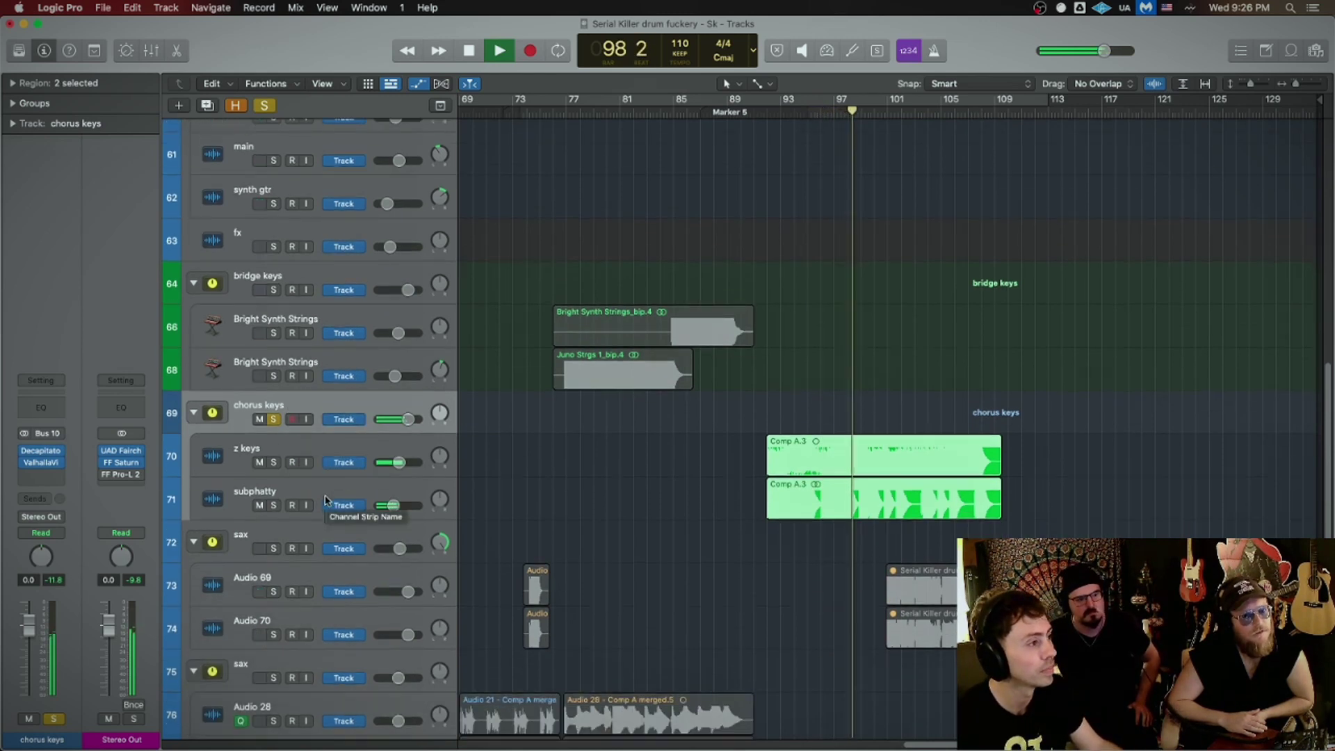
scroll(574, 516, down, 3)
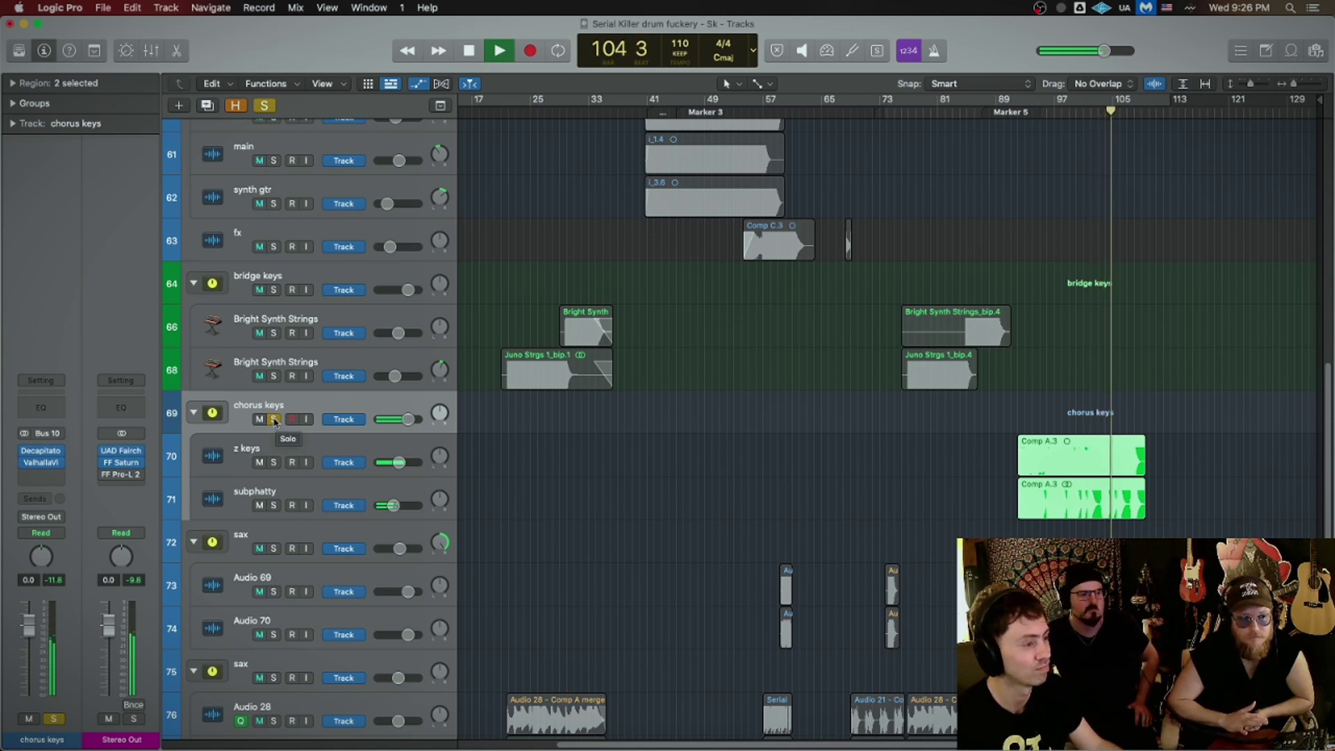
Step: Unsolo chorus keys, stop playback, and open its Decapitator window over the tracks
key(space)
click(274, 420)
ctrl+alt+click(629, 497)
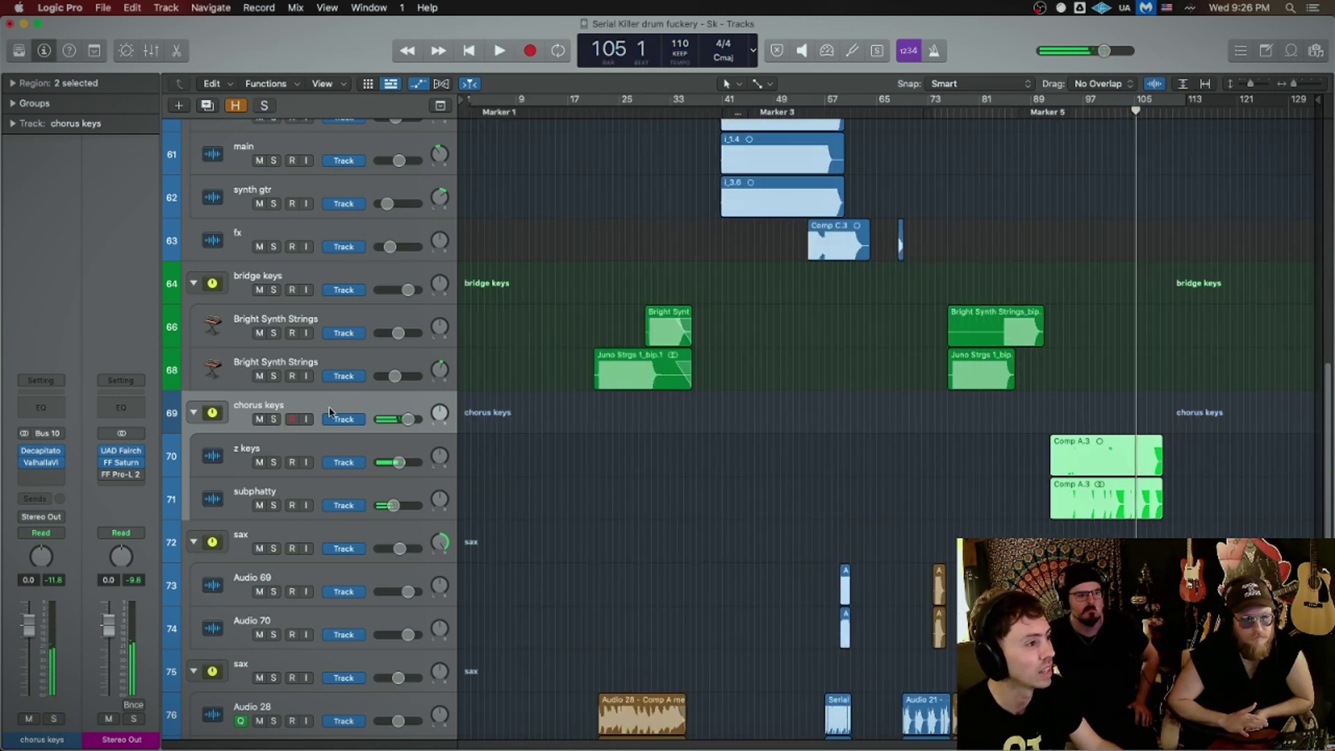
ctrl+alt+click(629, 497)
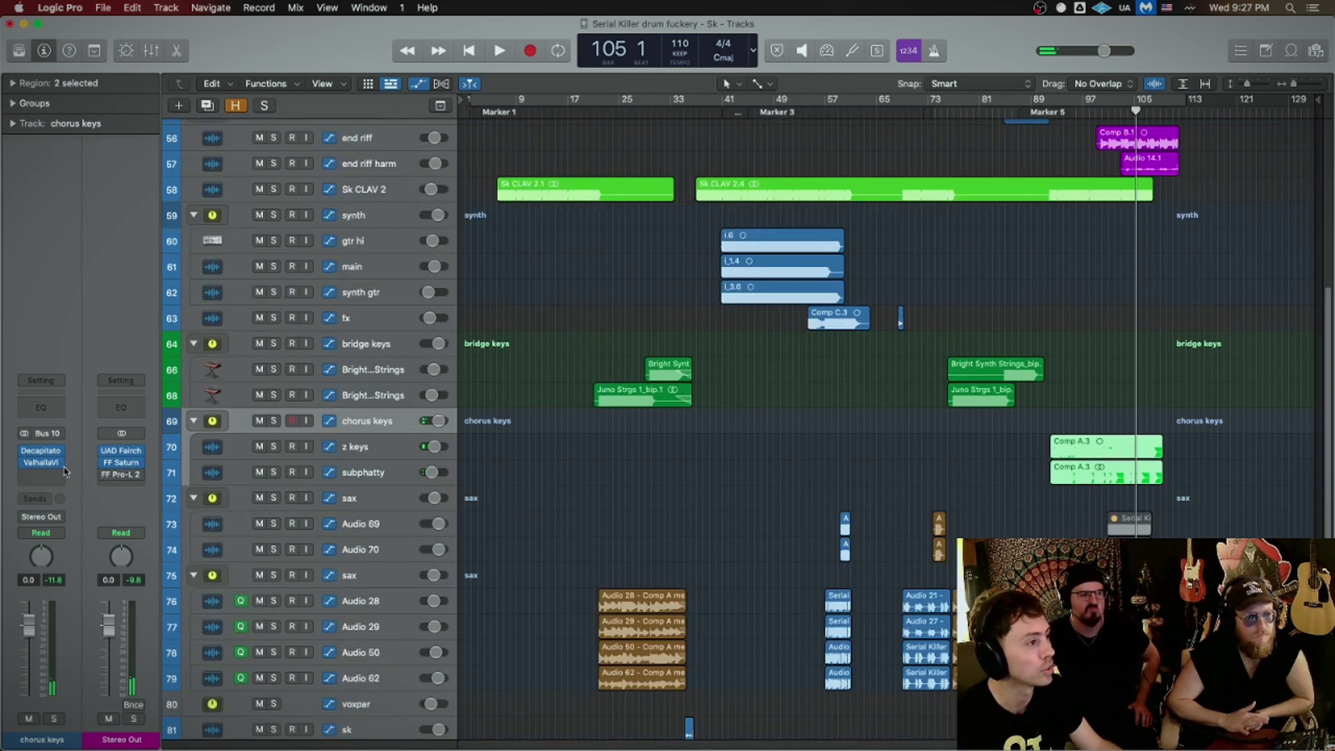
click(41, 452)
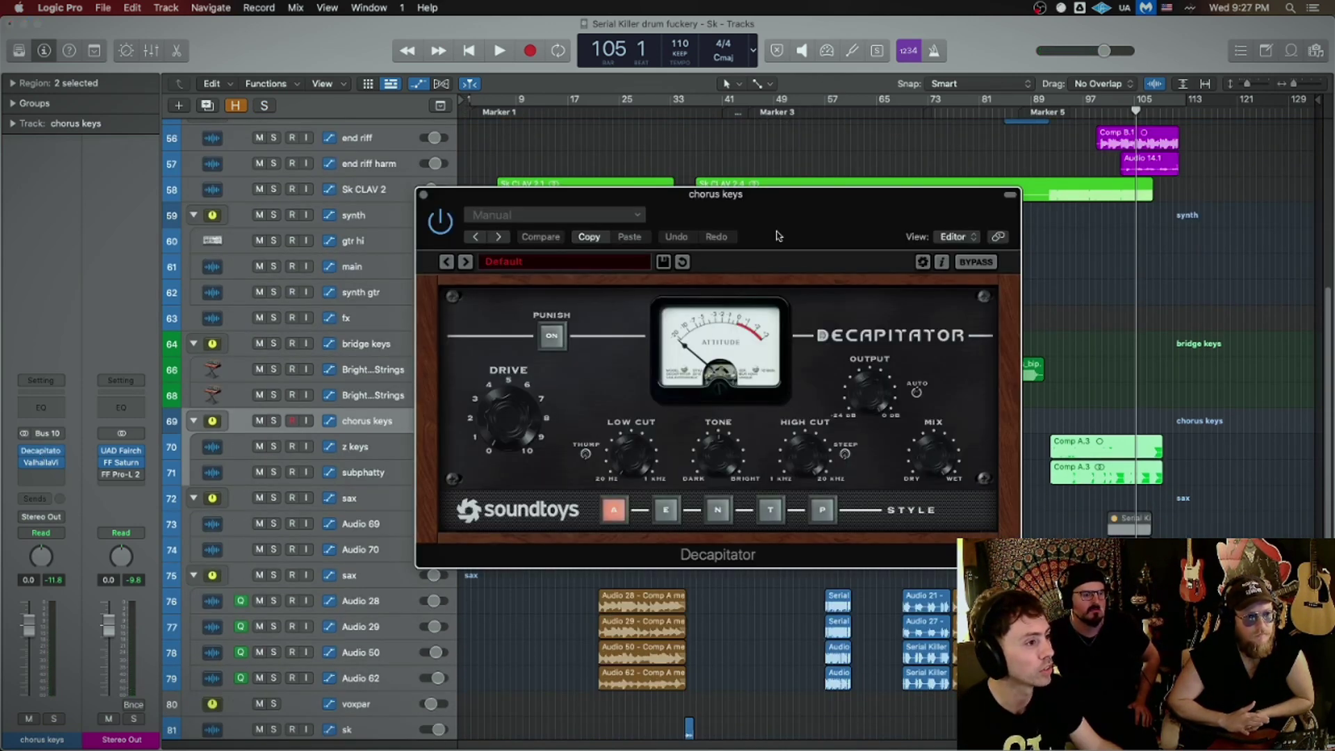
drag(772, 219, 648, 232)
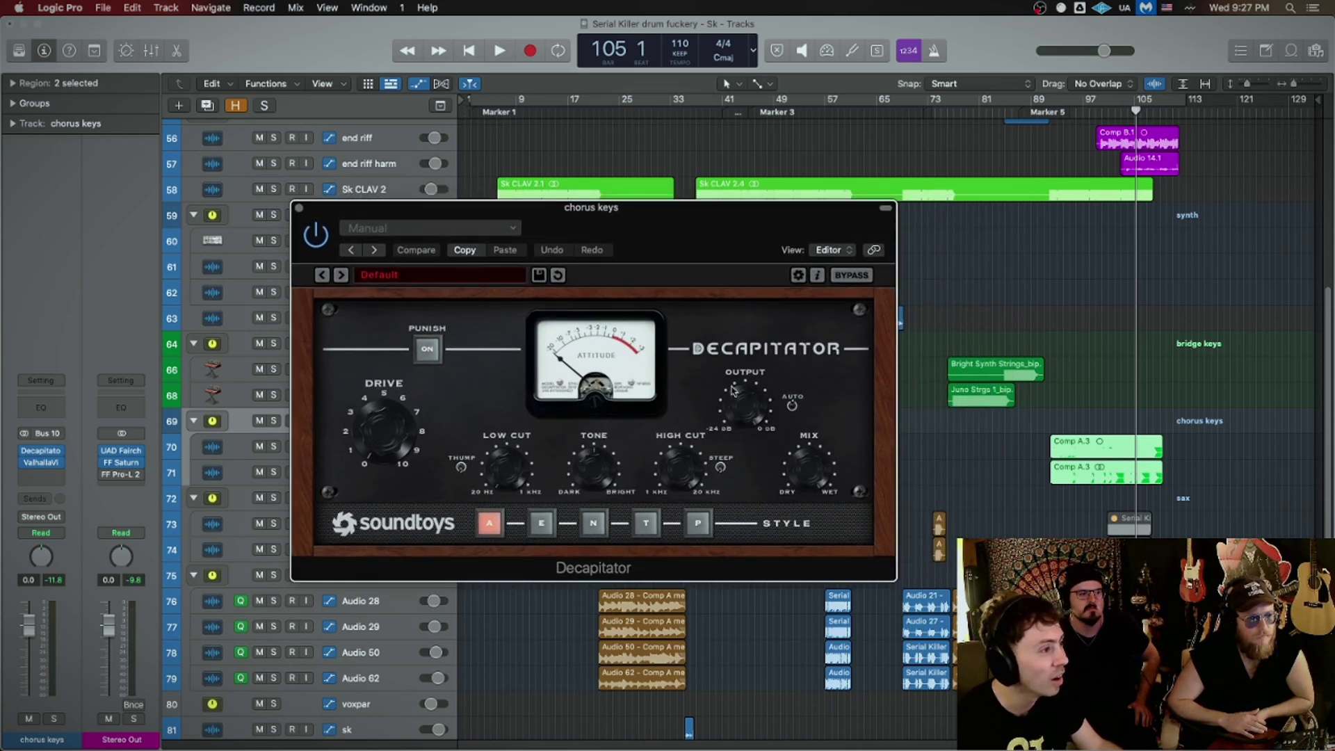
Step: Solo the chorus keys group from bar 96 and close its Decapitator window
key(super+Down)
click(1075, 111)
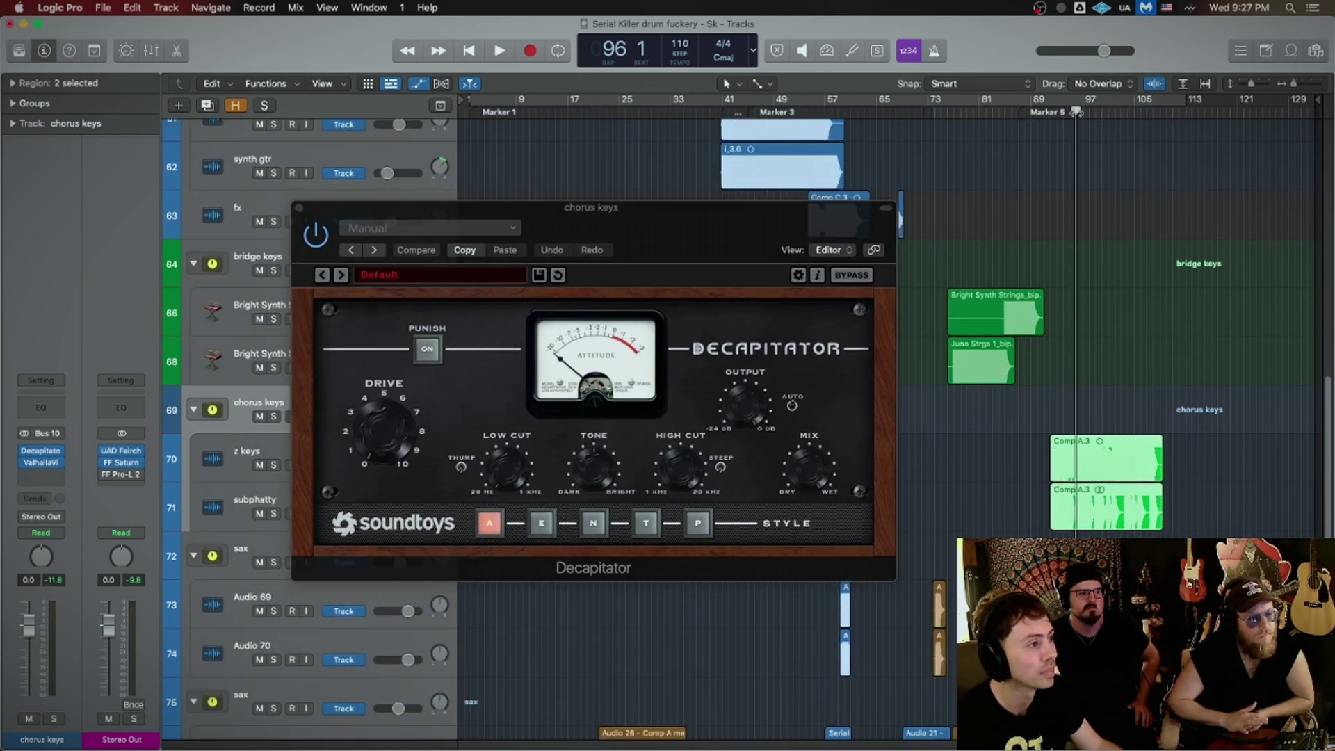
mouse_move(1075, 111)
mouse_down()
mouse_move(1058, 110)
mouse_move(1120, 111)
mouse_move(1075, 111)
mouse_up()
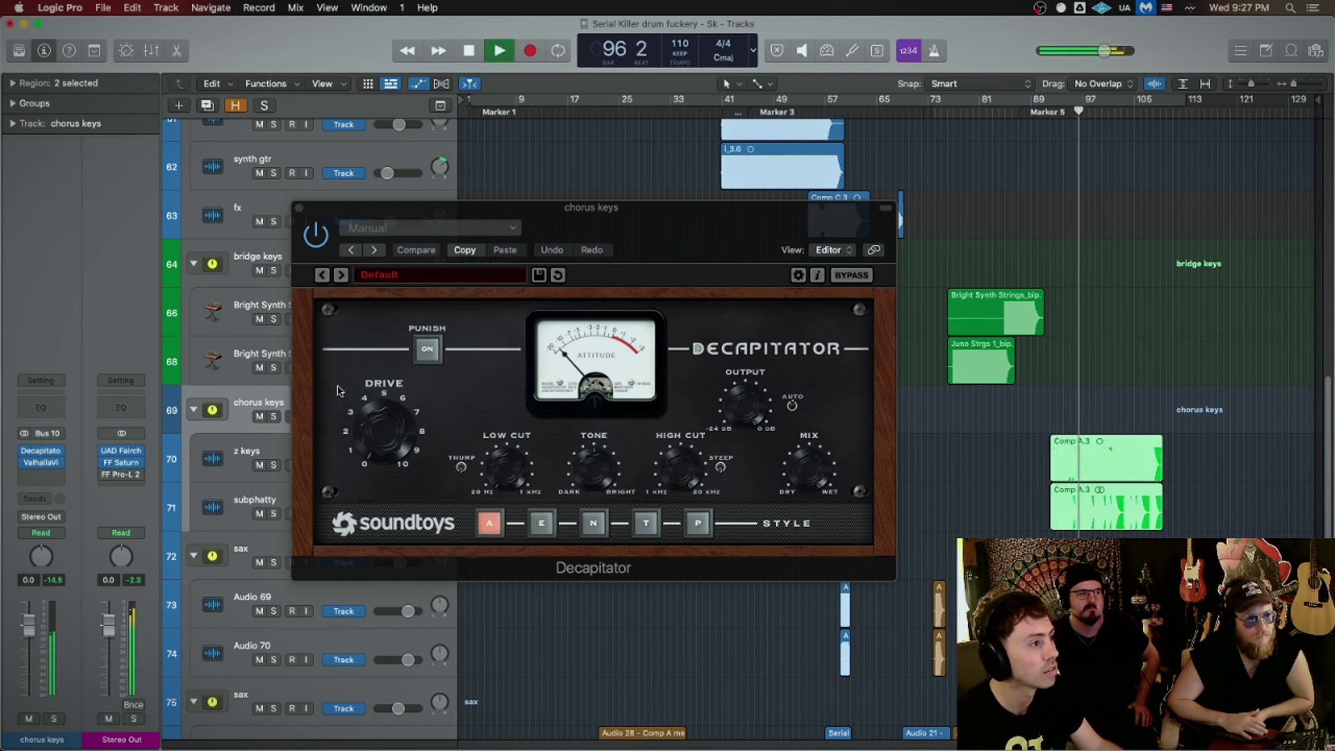
click(273, 416)
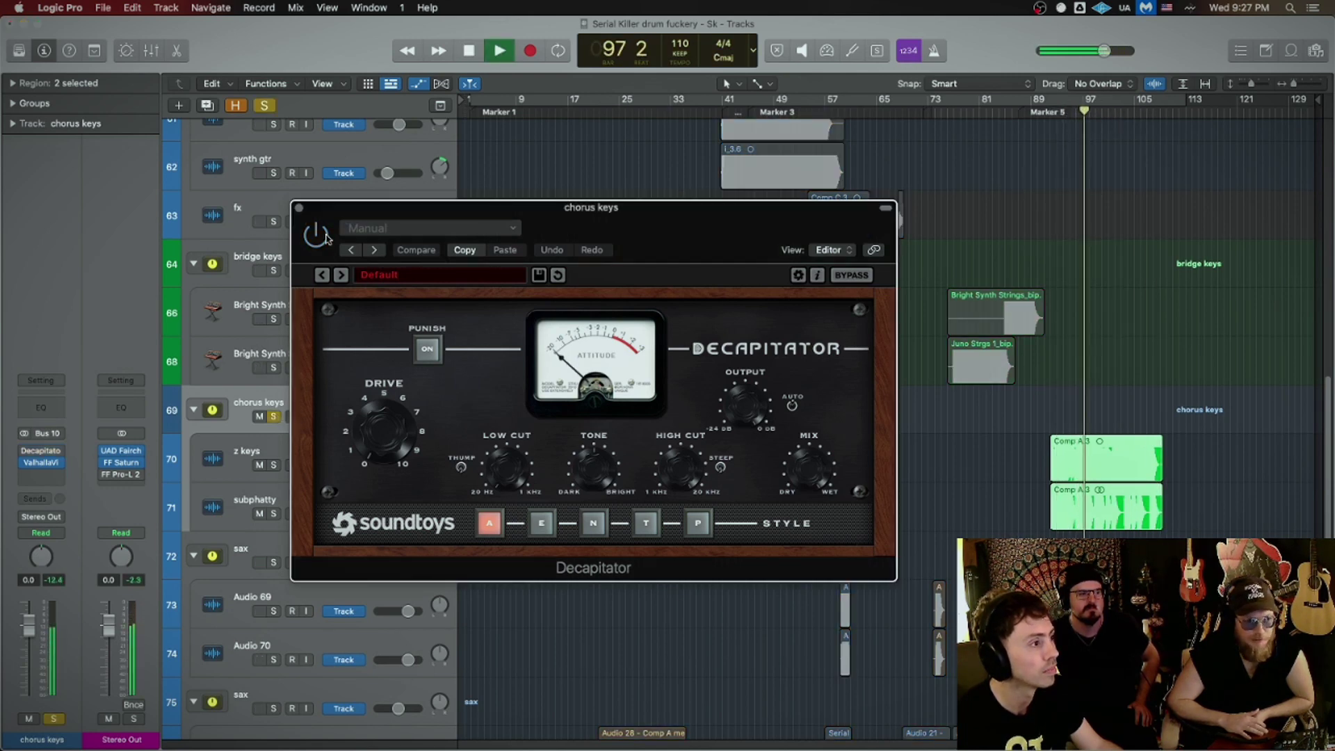
click(300, 210)
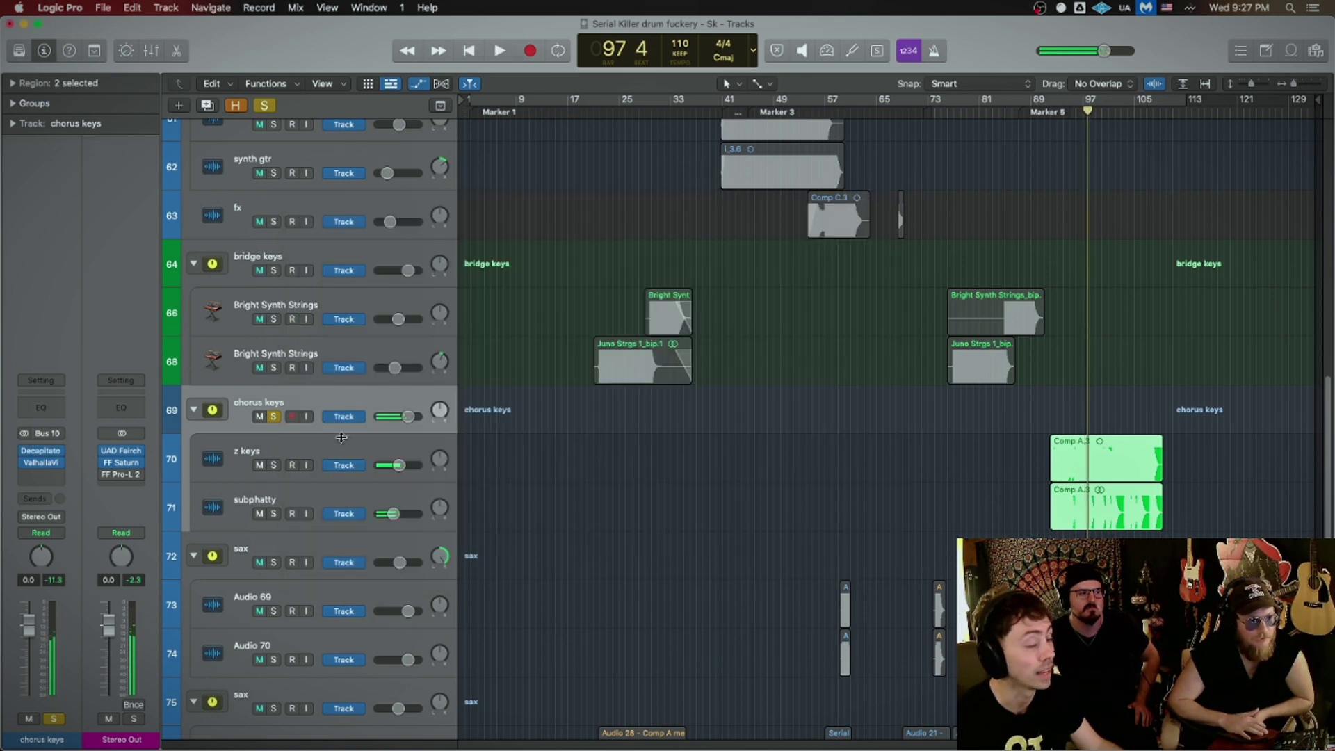
Step: Open and close the z keys Decapitator, then reselect chorus keys
key(super+Up)
click(331, 456)
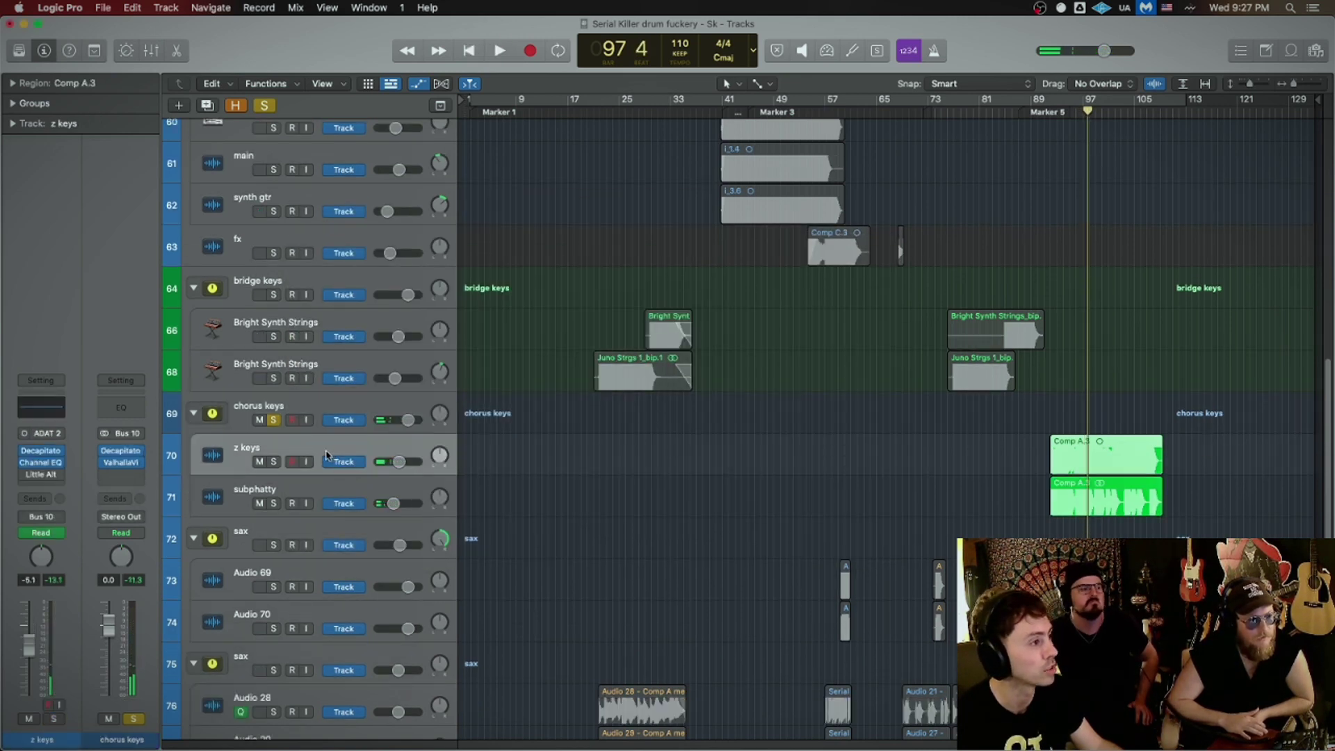
click(41, 450)
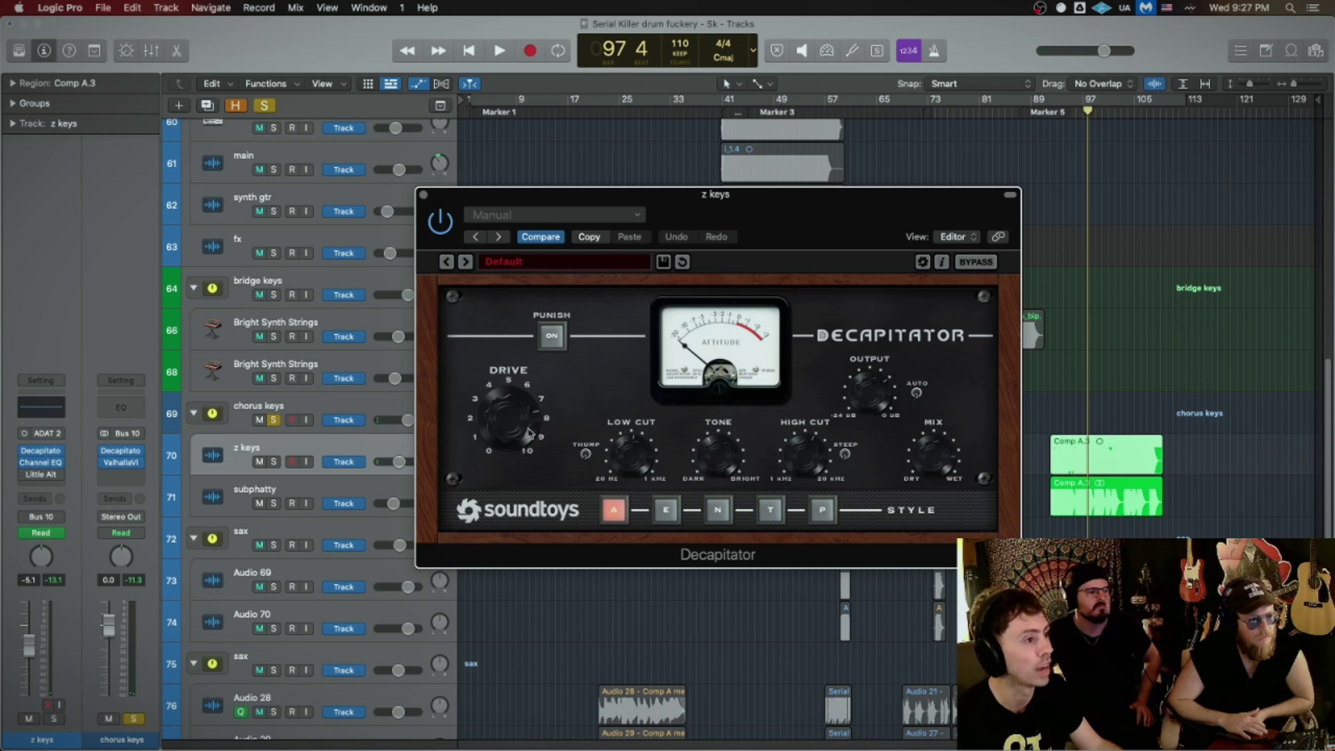
click(425, 195)
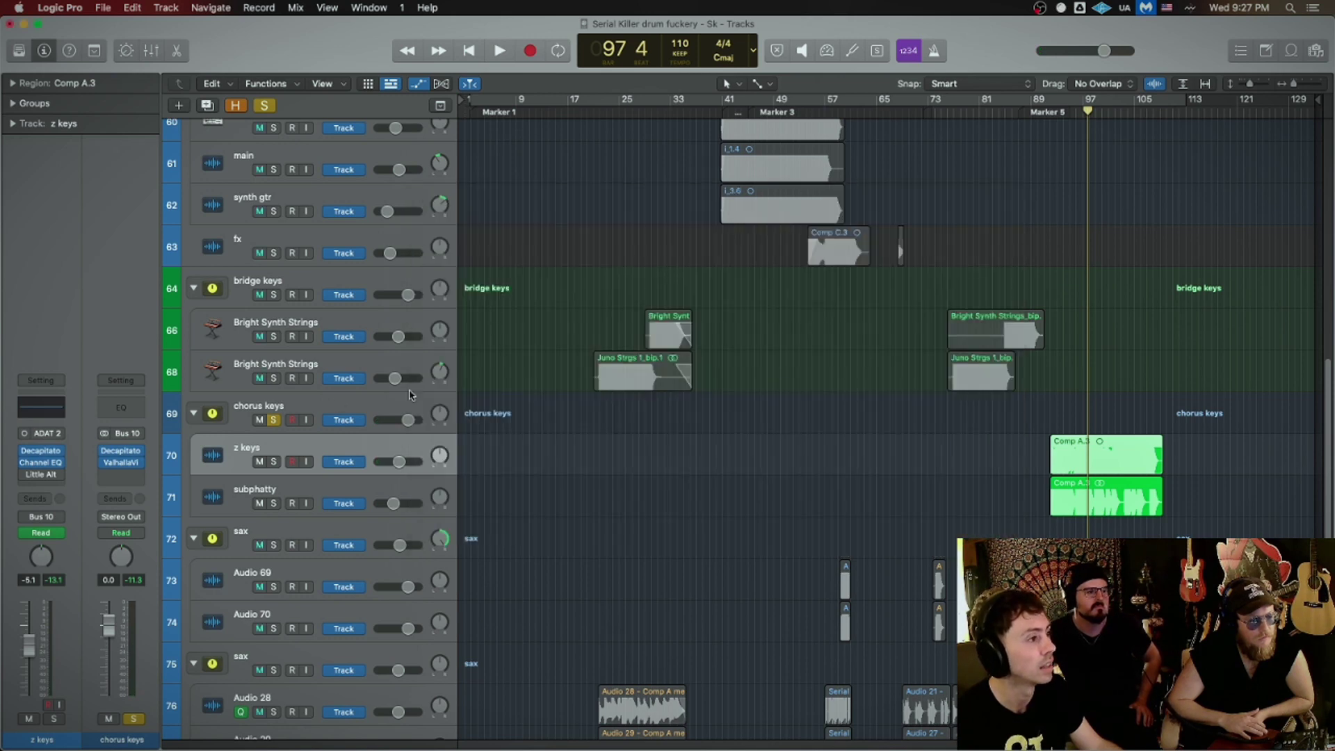
click(311, 406)
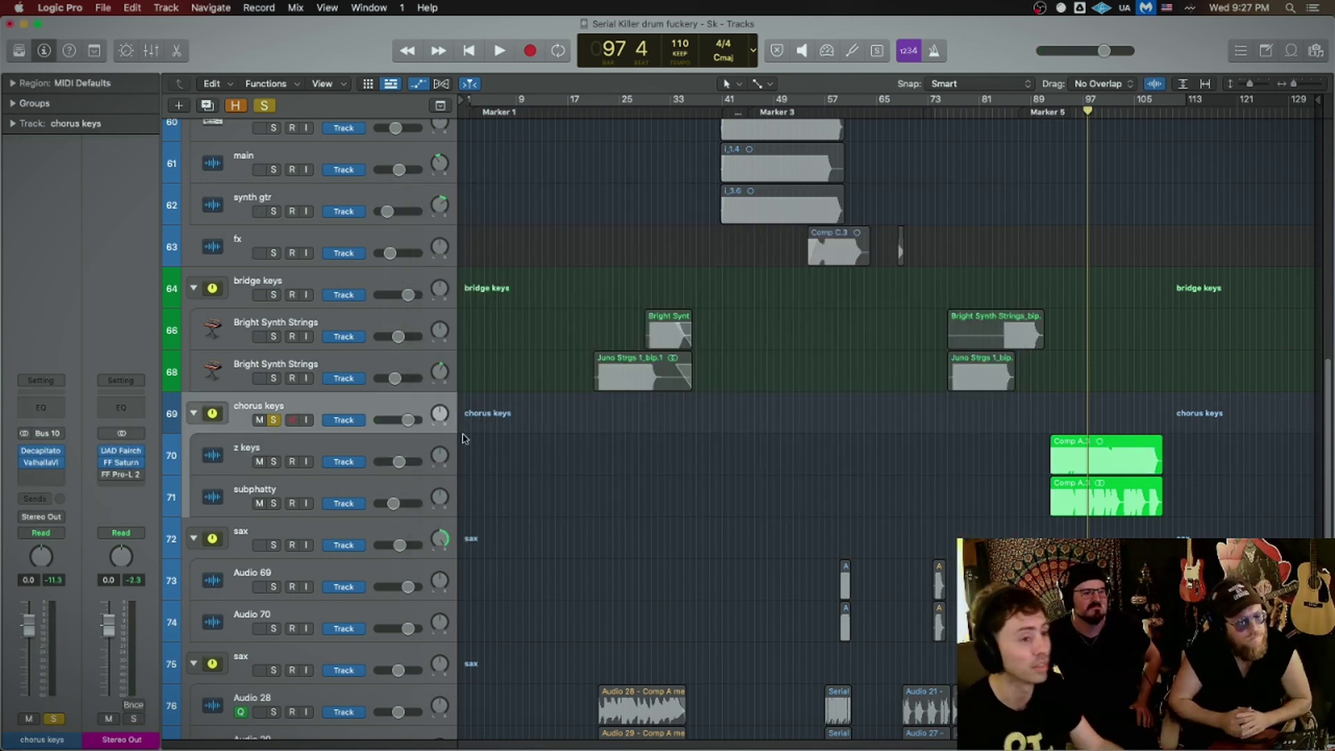
alt+scroll(558, 501, down, 2)
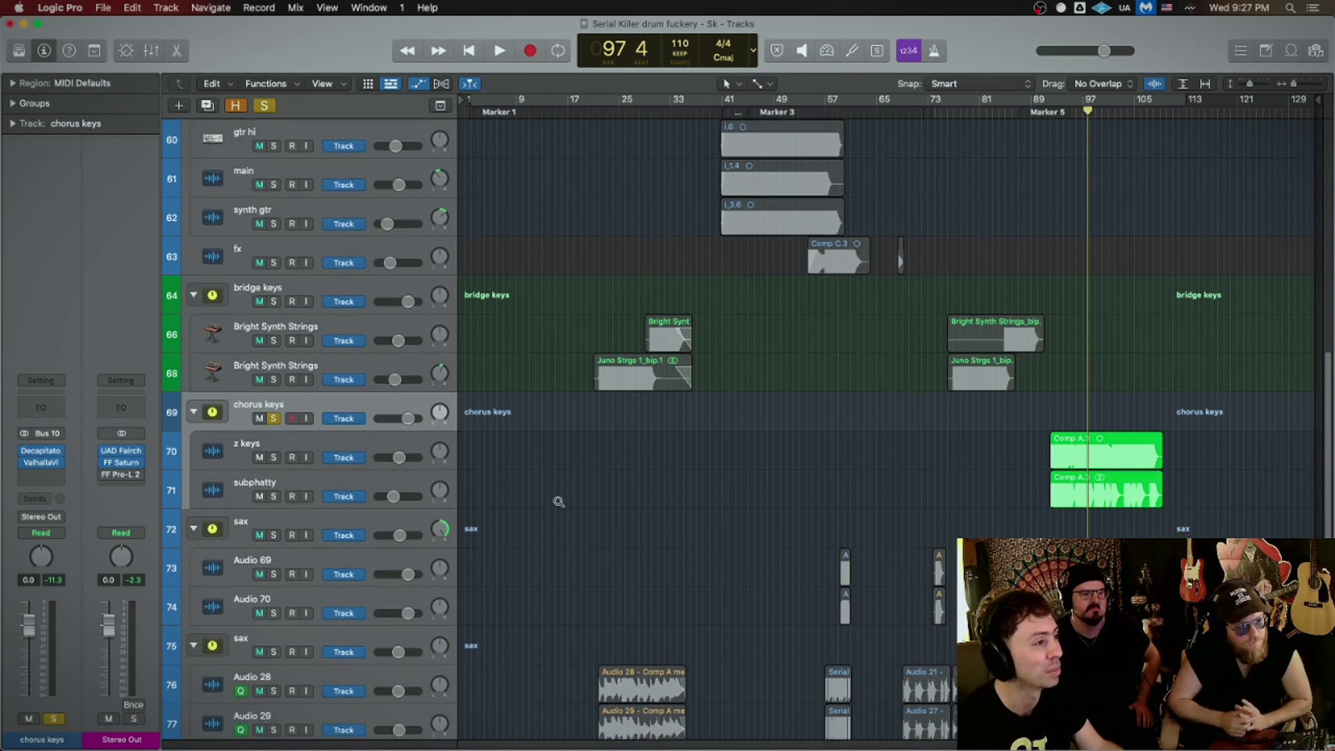
alt+scroll(409, 468, down, 2)
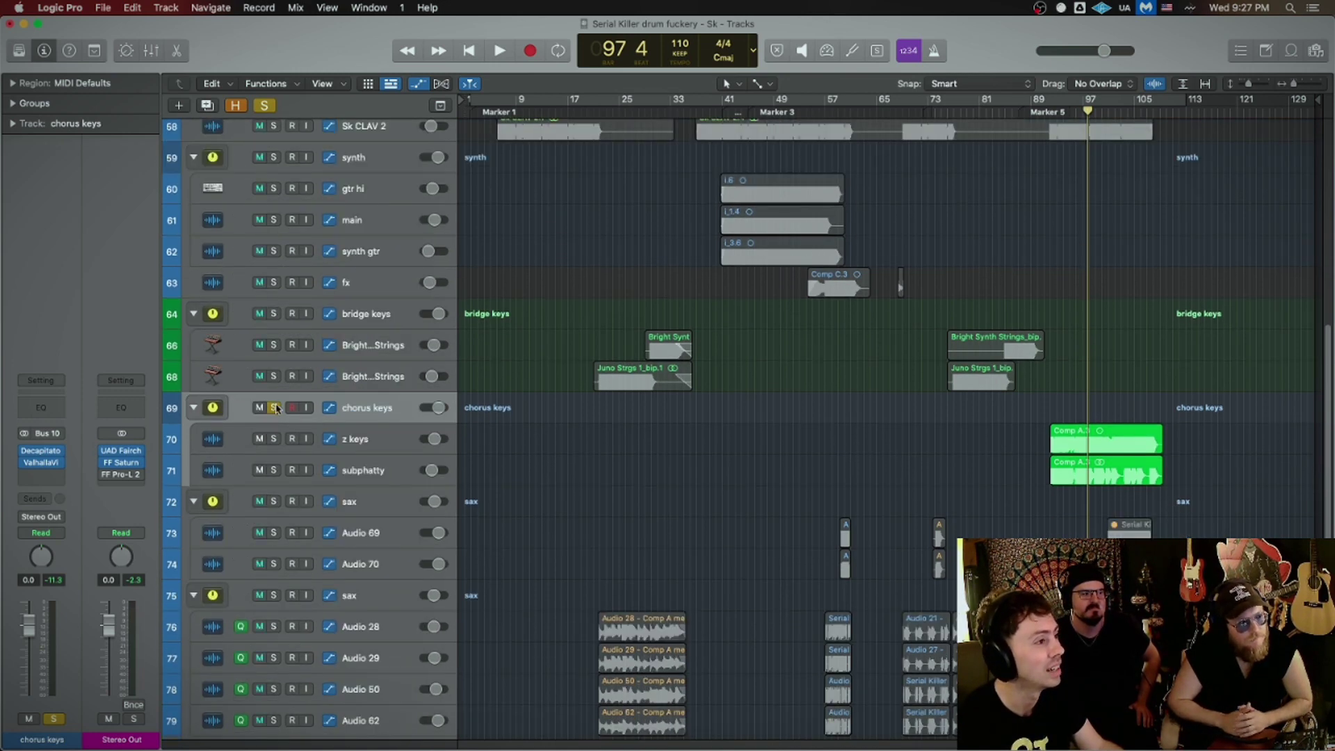
alt+scroll(277, 408, down, 2)
alt+scroll(922, 439, up, 2)
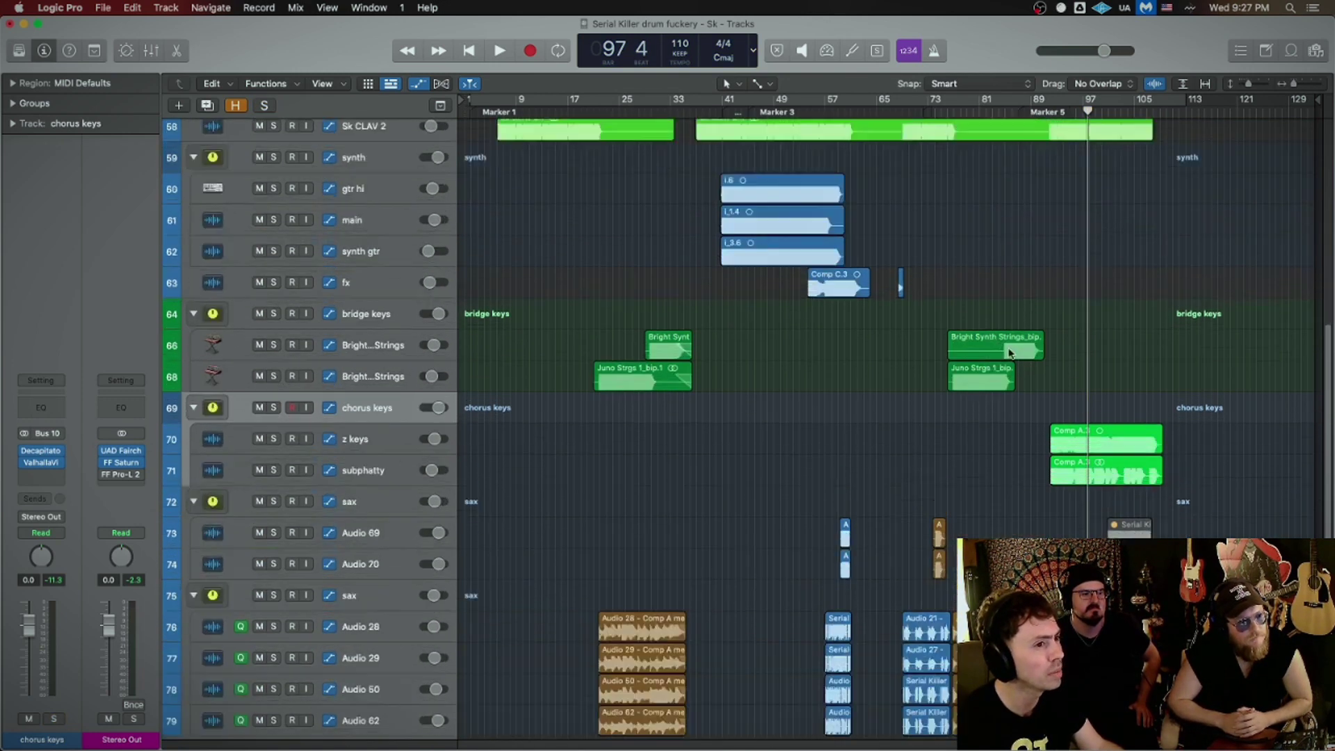
alt+scroll(981, 396, up, 2)
alt+scroll(1057, 349, up, 1)
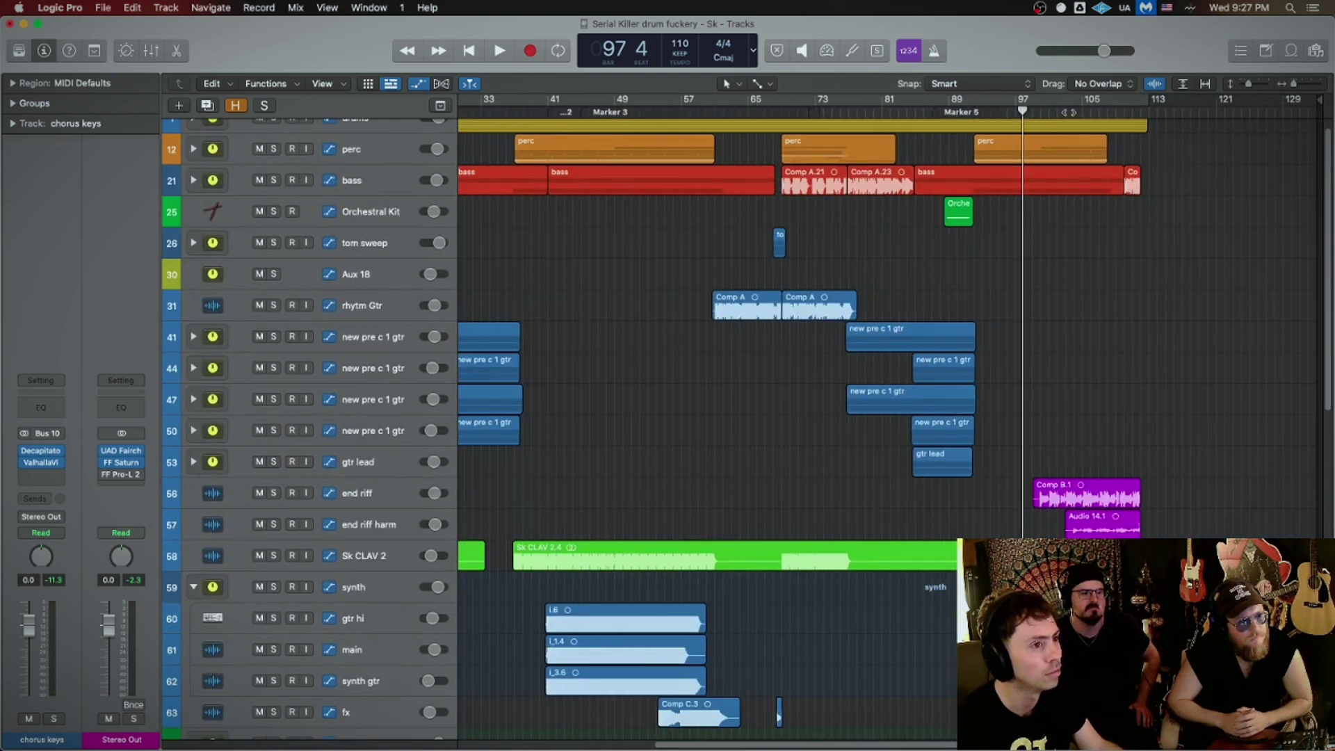
Step: Play the full mix from bar 107, then jump to a later point in the chorus
mouse_move(1069, 112)
mouse_down()
mouse_move(1101, 112)
mouse_move(1041, 116)
mouse_up()
key(space)
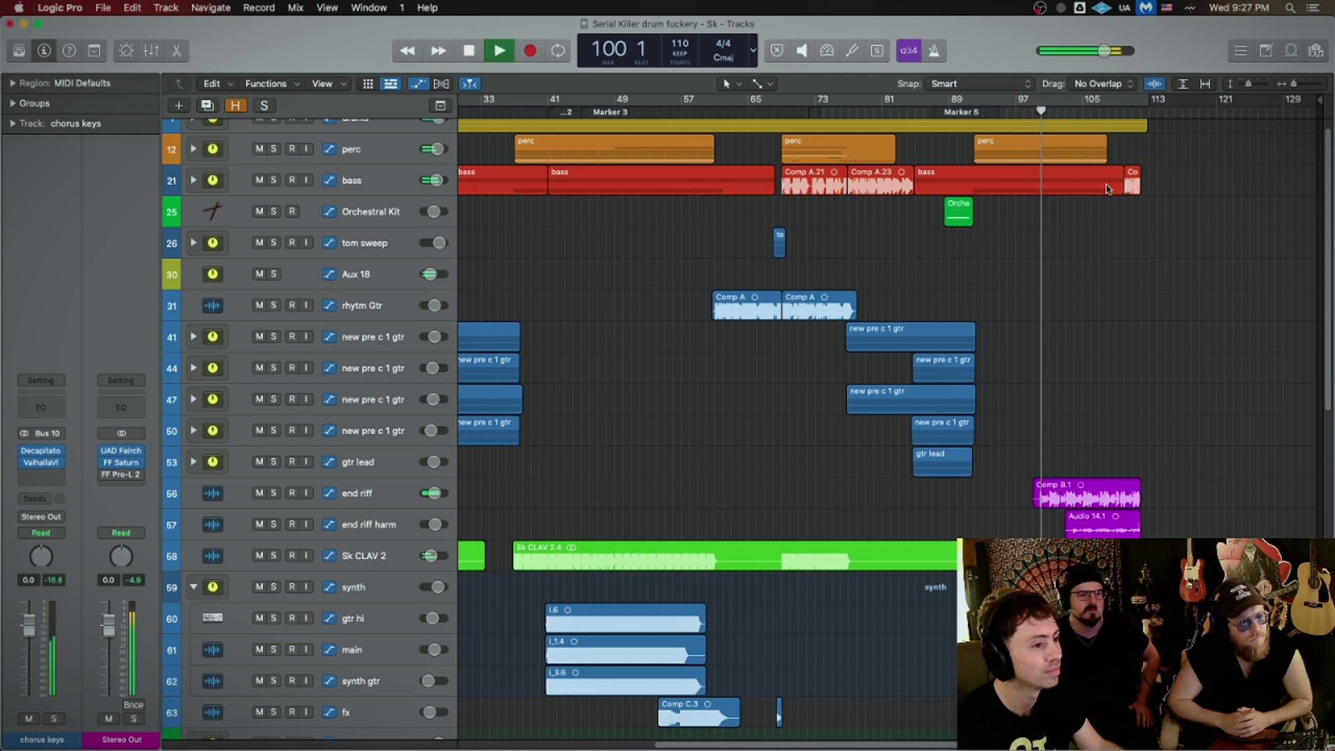
click(1123, 111)
scroll(1005, 382, down, 8)
scroll(1008, 389, down, 1)
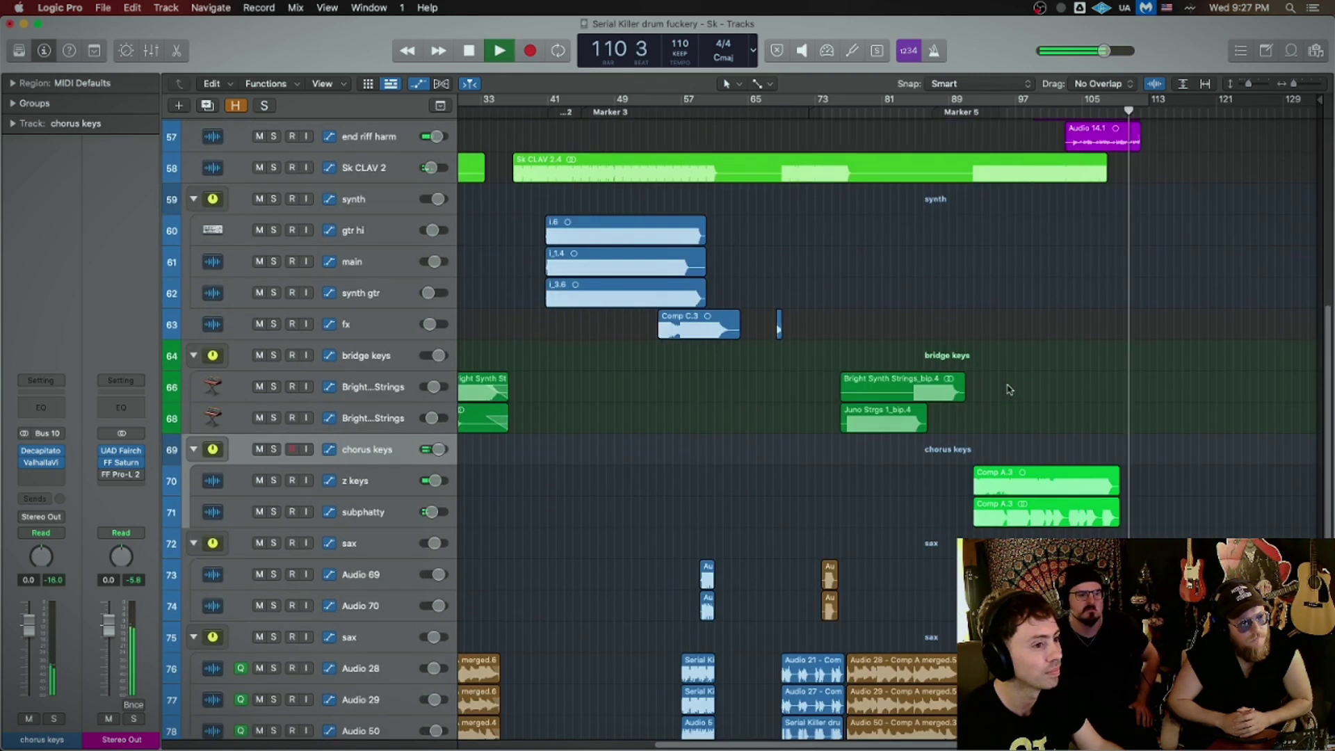
scroll(1008, 390, down, 5)
scroll(1010, 396, down, 1)
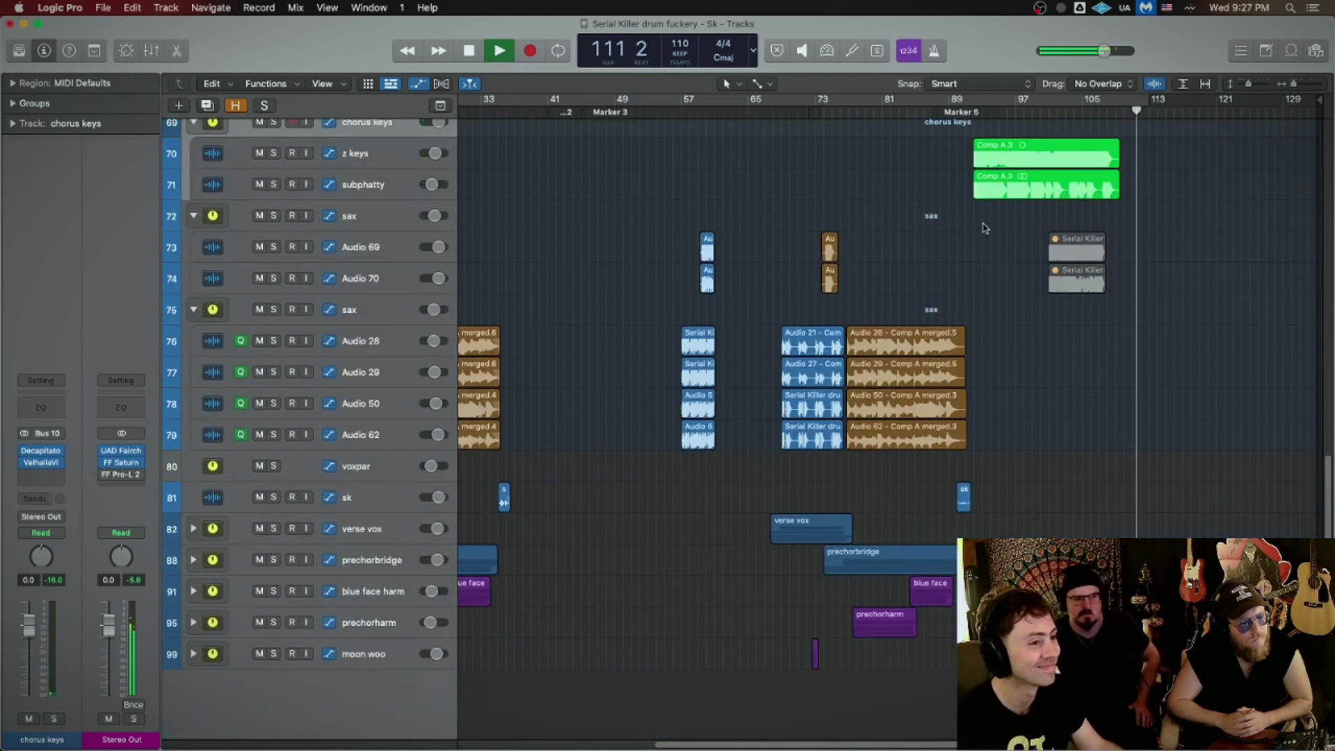
click(958, 112)
key(space)
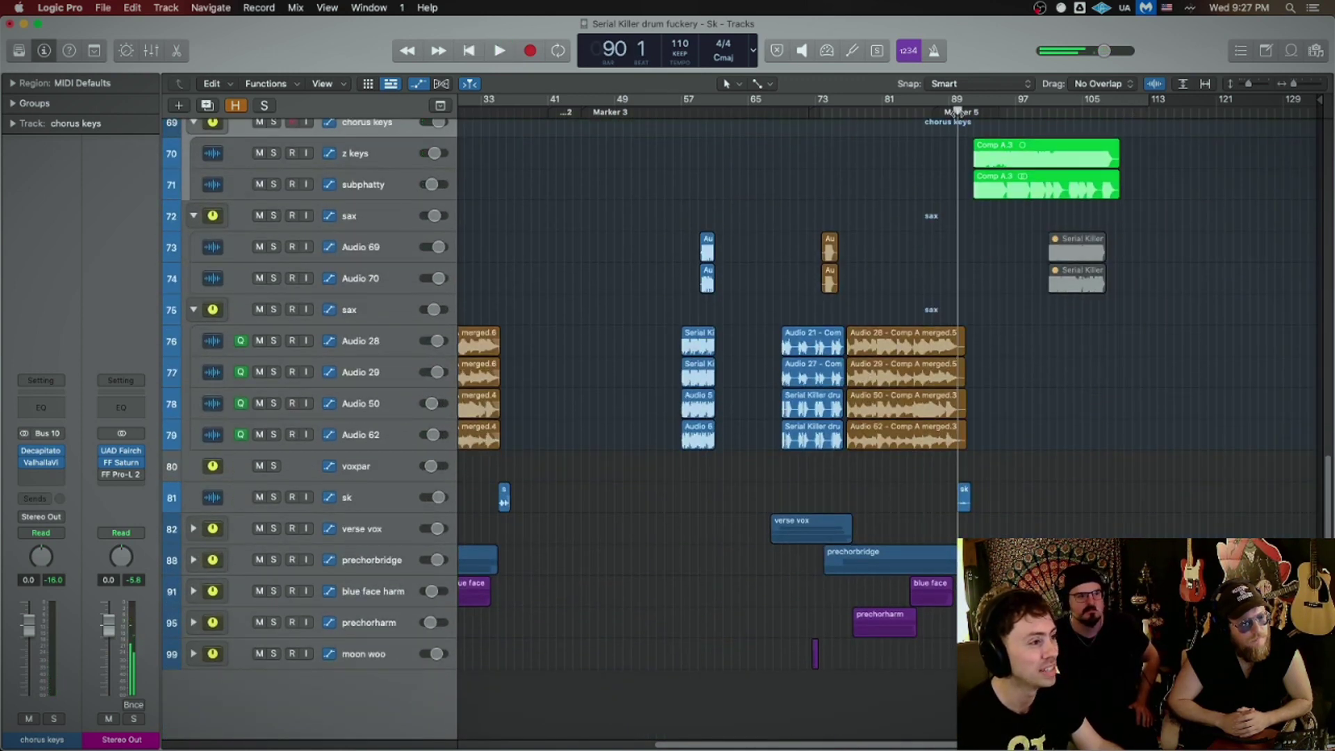
click(360, 507)
key(space)
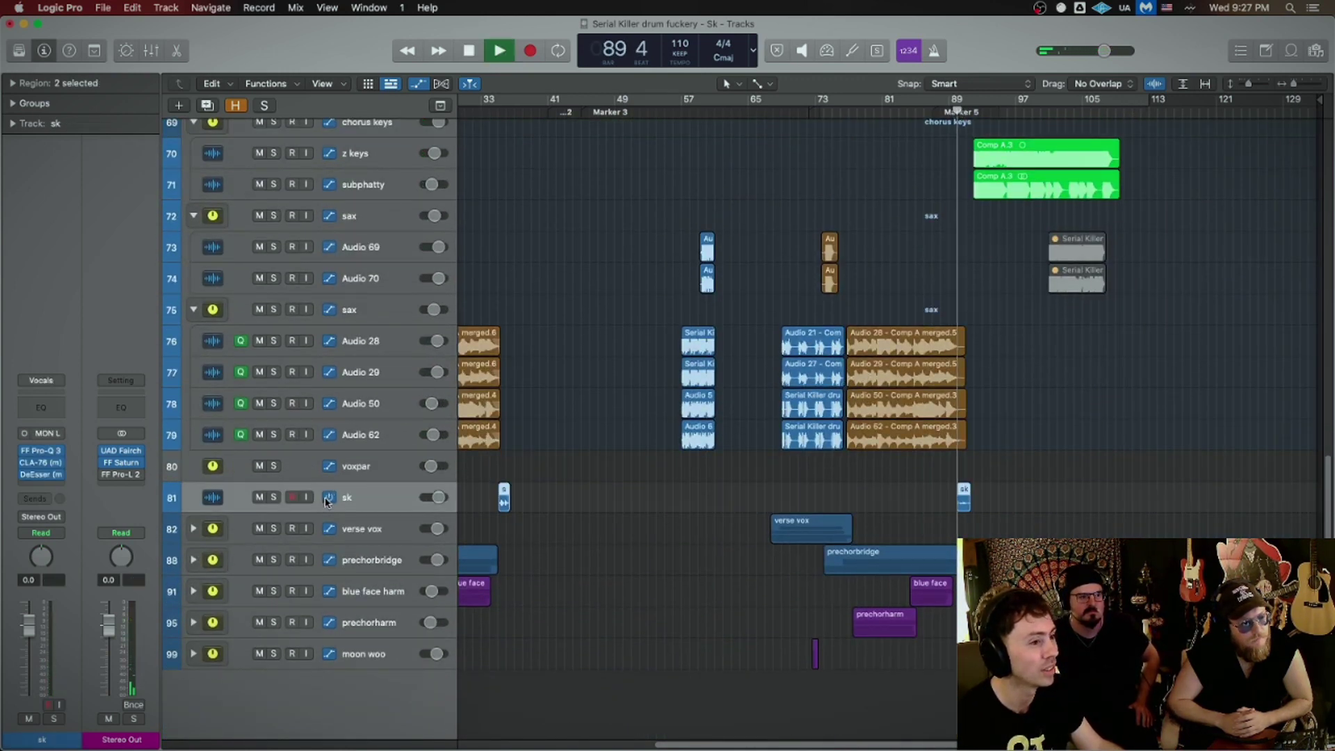
click(271, 498)
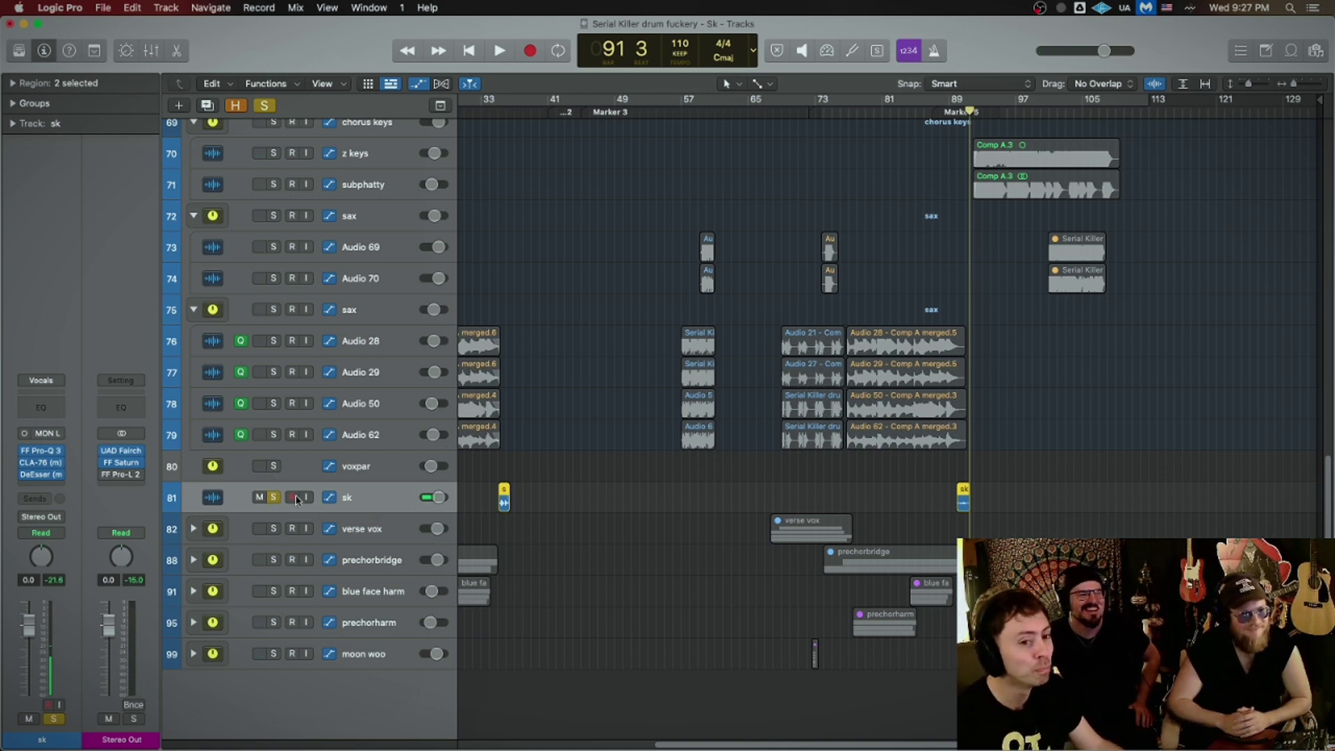
key(super+Down)
key(super+Left)
key(super+Left)
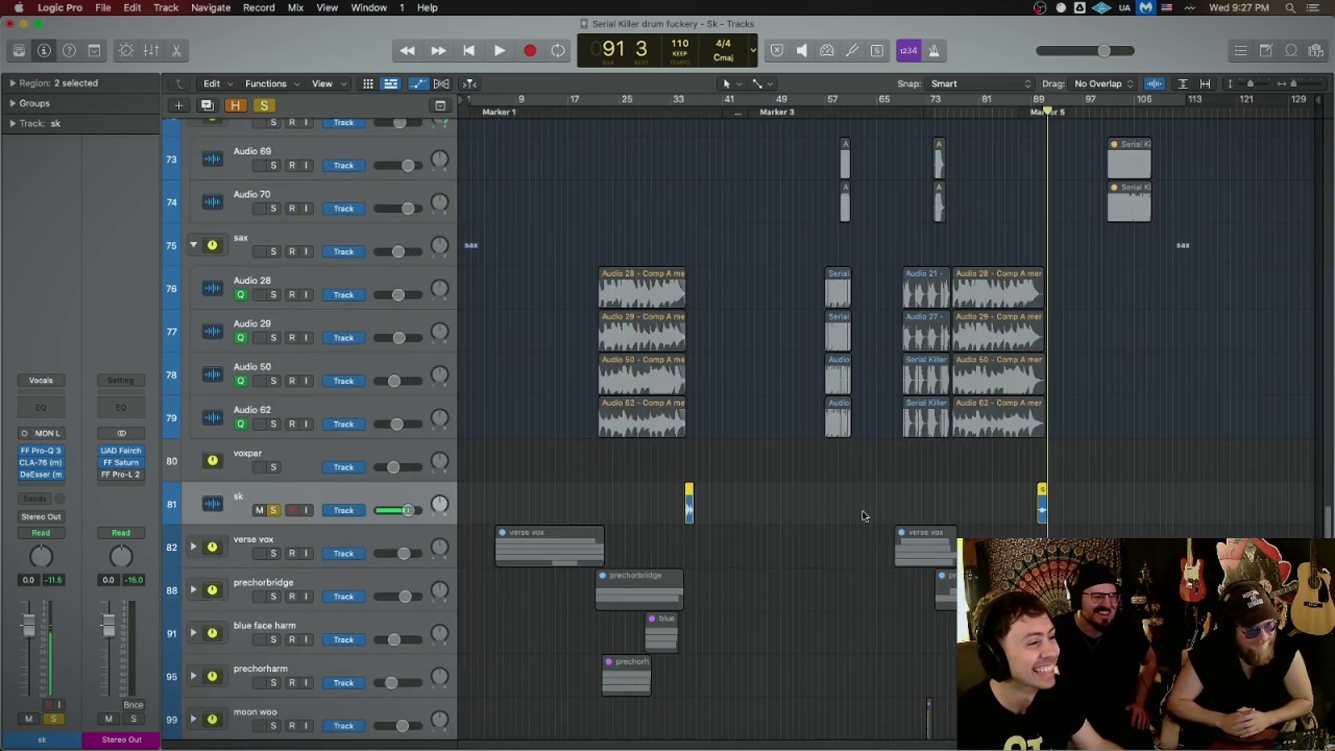
click(1011, 521)
key(super+Right)
key(super+Right)
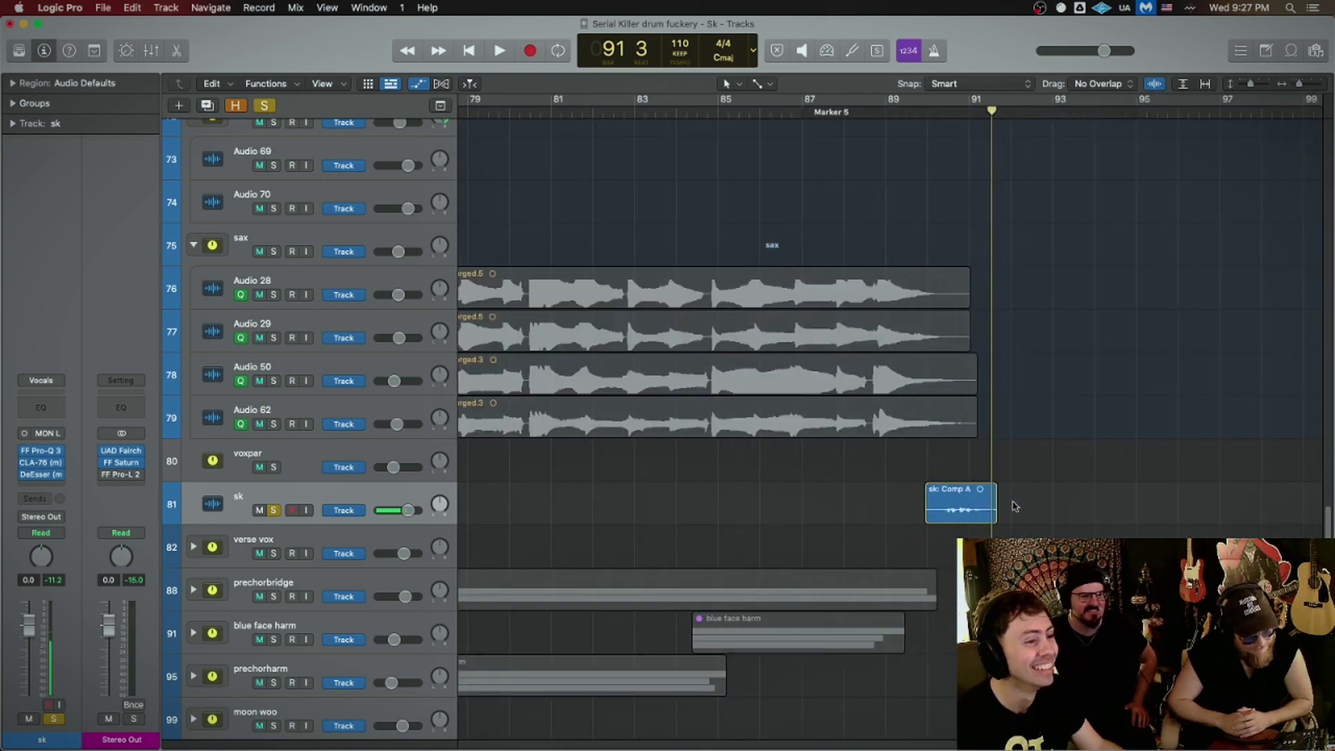
key(super+Right)
key(comma)
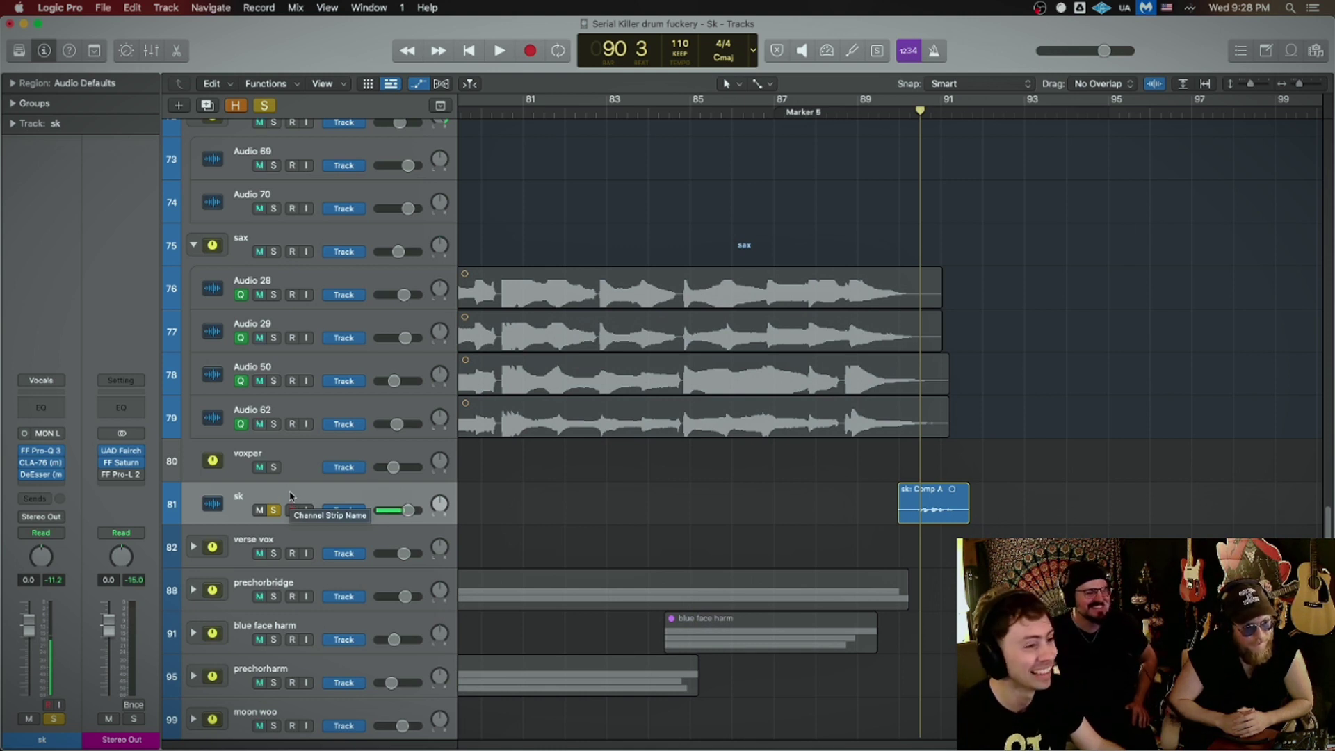
key(space)
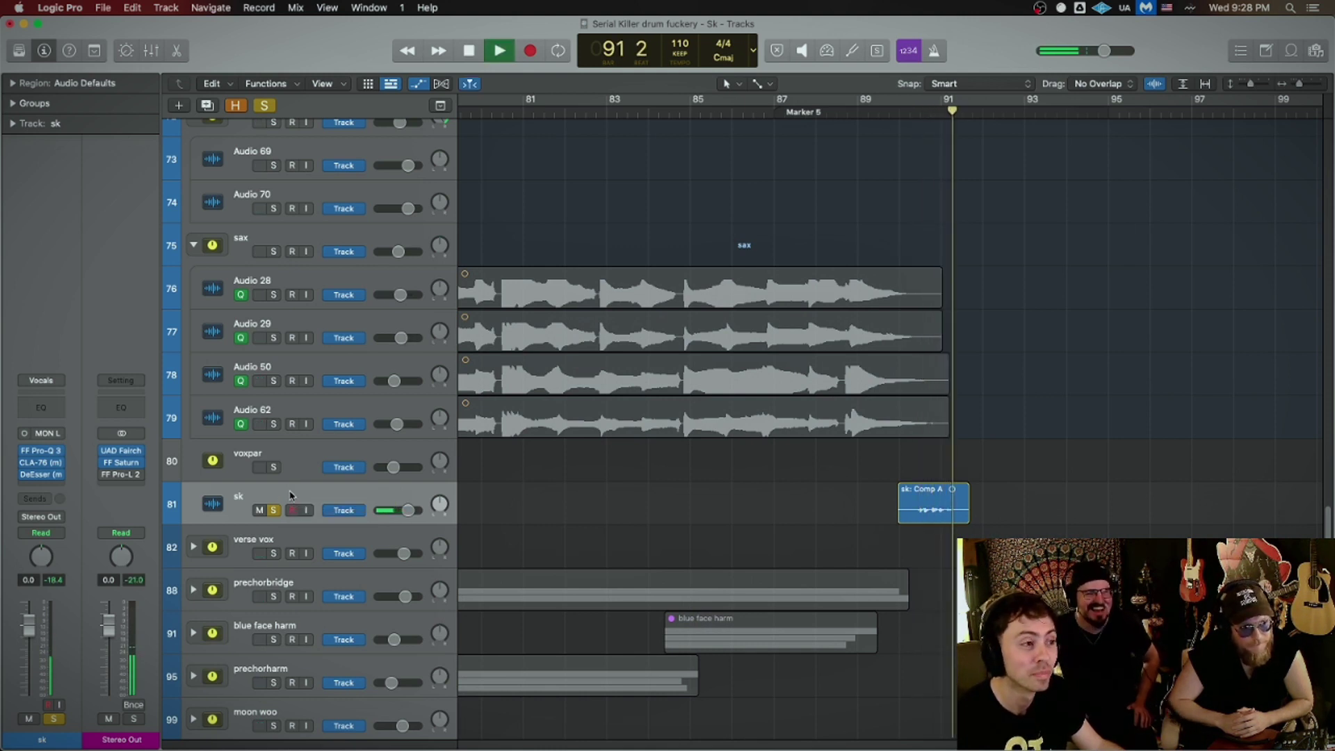
key(space)
key(ctrl+s)
key(z)
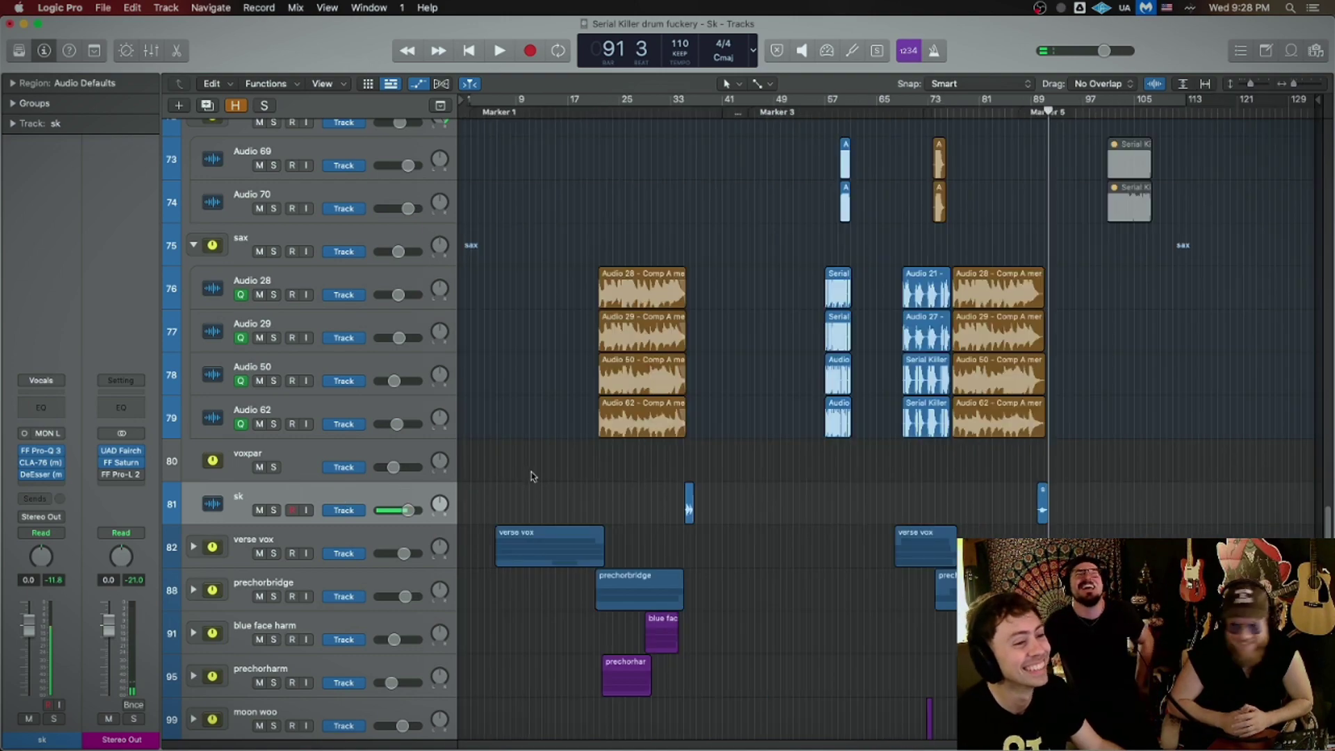
key(super+Up)
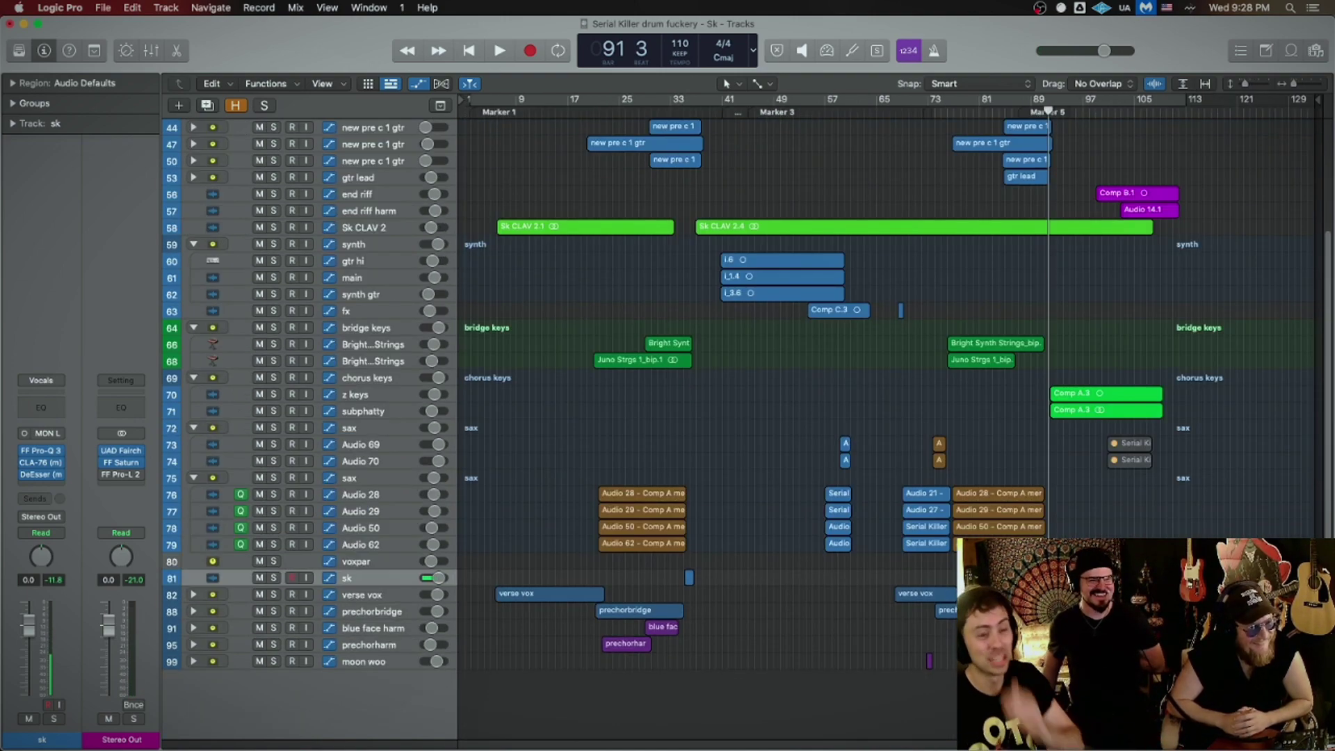